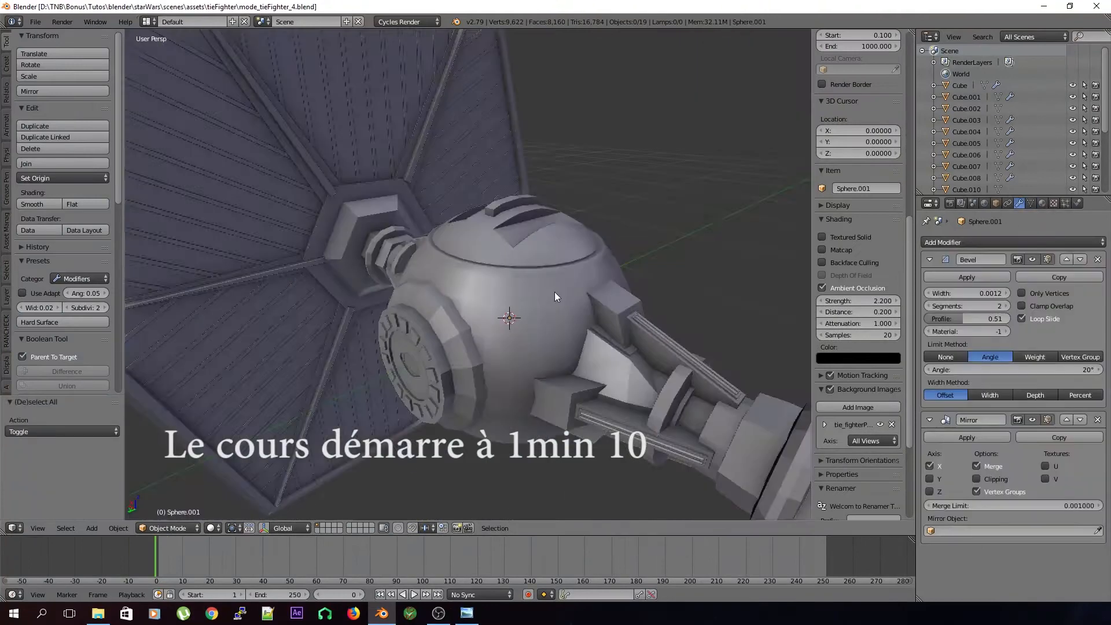
Step: Add a small cube near the wing hub connector, scale it down and open its mesh for editing
middle_drag(467, 295, 603, 422)
key(s)
click(603, 422)
key(Tab)
key(shift+s)
click(474, 328)
key(shift+a)
key(Tab)
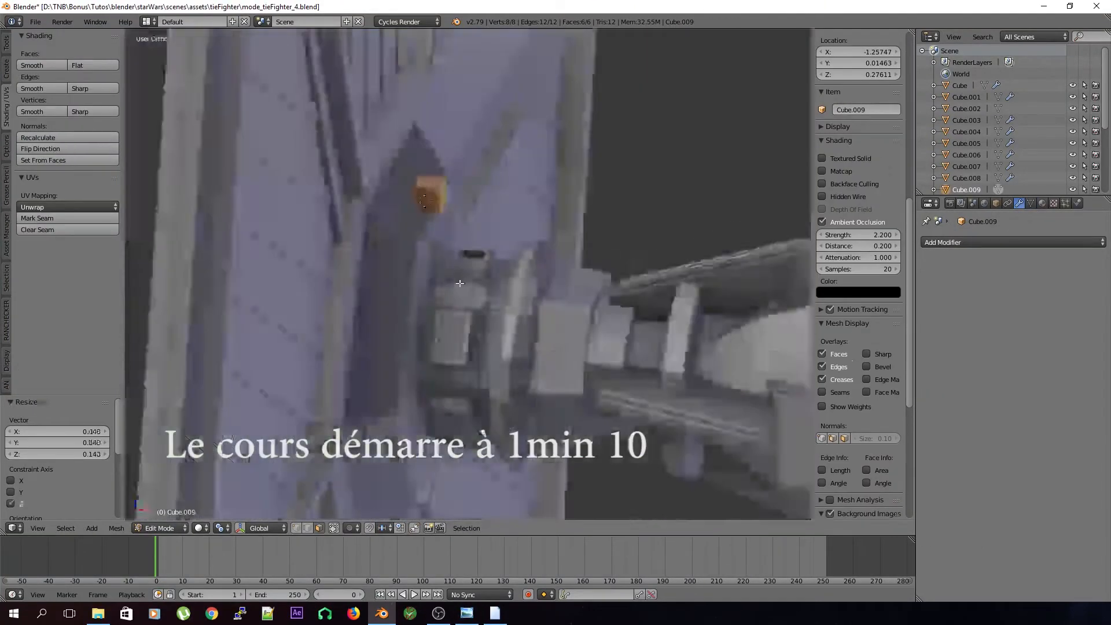
Step: Add a Mirror modifier on the X axis to the cube and move its mesh onto the hub
click(318, 528)
middle_drag(405, 338, 466, 377)
click(1013, 242)
click(793, 348)
key(Tab)
key(Tab)
key(g)
click(429, 308)
Step: Scale, rotate and extrude the segmented grille detail on the hub's sloped face
key(s)
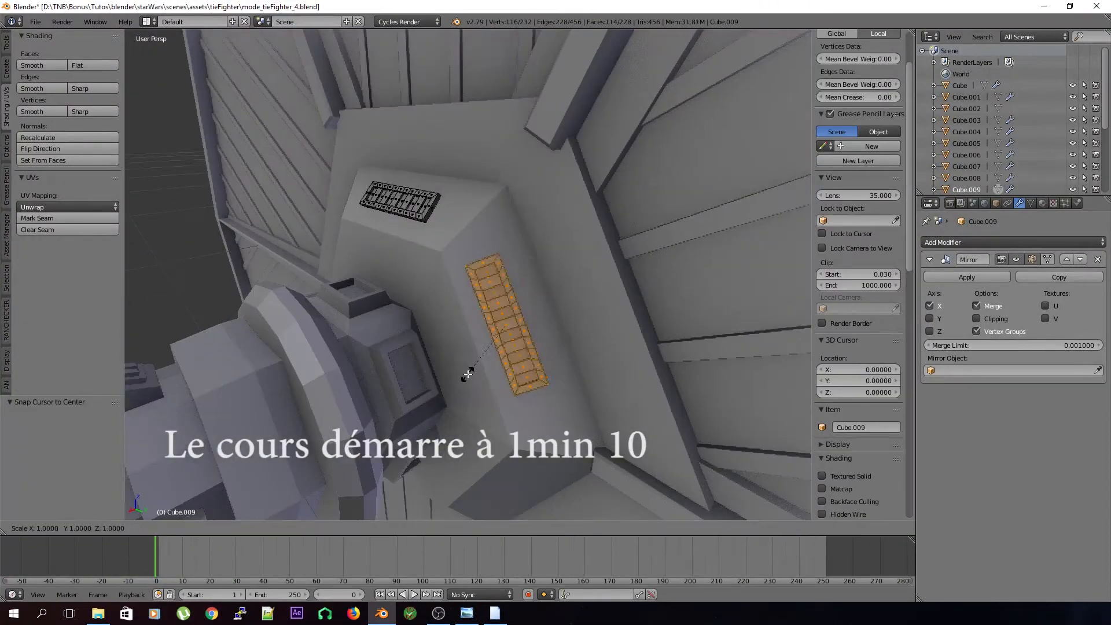
click(467, 377)
key(a)
key(r)
click(389, 372)
key(e)
middle_drag(390, 372, 481, 376)
Step: Duplicate the linked grille geometry on the wing hub, finish editing and save the file
click(627, 177)
key(a)
key(l)
key(a)
scroll(422, 330, up, 3)
key(shift+d)
key(Tab)
key(a)
key(ctrl+s)
Step: Extrude the connecting arm's mesh, add an edge loop and bevel it
scroll(477, 360, up, 4)
right_click(477, 360)
key(Tab)
key(e)
key(ctrl+r)
click(540, 250)
scroll(551, 278, up, 3)
middle_drag(540, 250, 455, 363)
key(s)
key(ctrl+b)
click(455, 364)
key(Tab)
scroll(240, 326, down, 5)
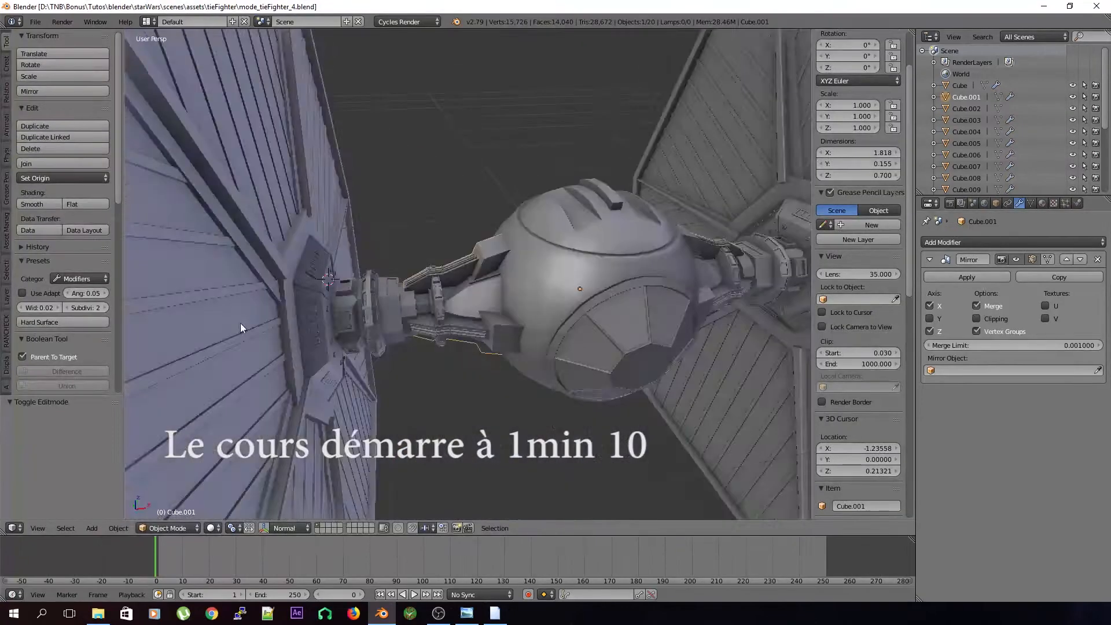
Step: Add a plane at the junction of the cockpit and the arm, then scale and rotate it into place
middle_drag(241, 326, 533, 245)
scroll(533, 246, up, 4)
key(shift+a)
key(s)
click(527, 284)
key(r)
middle_drag(528, 284, 462, 411)
Step: Extrude the plane's edges, convert its triangles to quads and delete the unwanted vertices
key(a)
key(e)
click(487, 340)
key(a)
key(alt+j)
key(x)
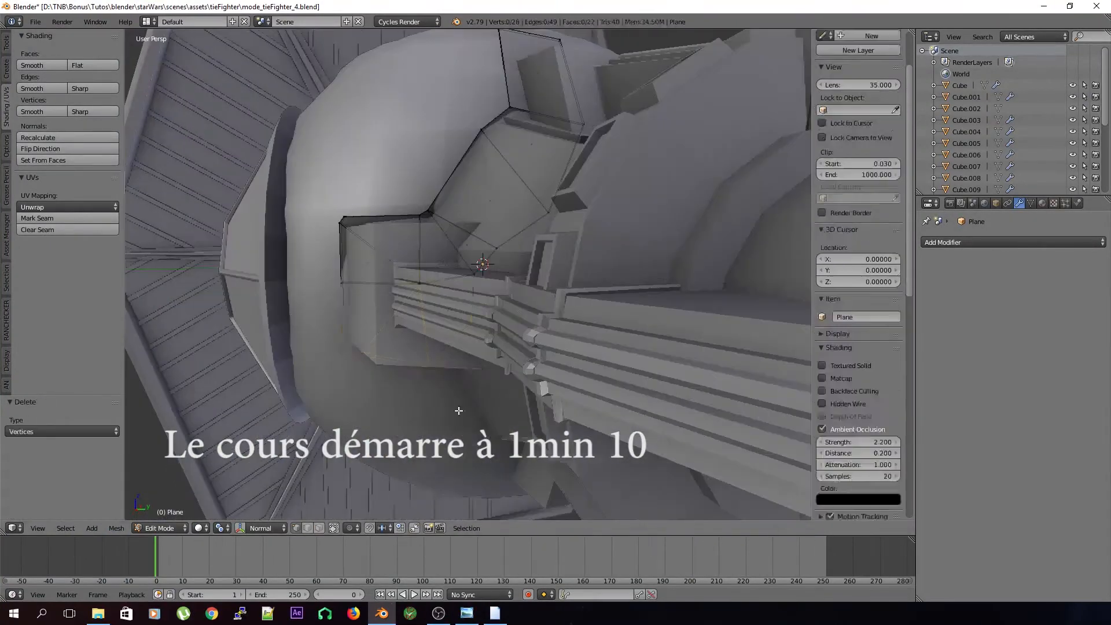
Step: Move the plane's selected vertices along the X axis and finish editing the mesh
scroll(454, 355, up, 5)
key(g)
key(x)
middle_drag(454, 355, 489, 276)
click(293, 238)
key(Tab)
scroll(432, 332, down, 5)
Step: Scale and inset the end face of the small cylinder on the cockpit, then leave mesh editing
key(Tab)
key(b)
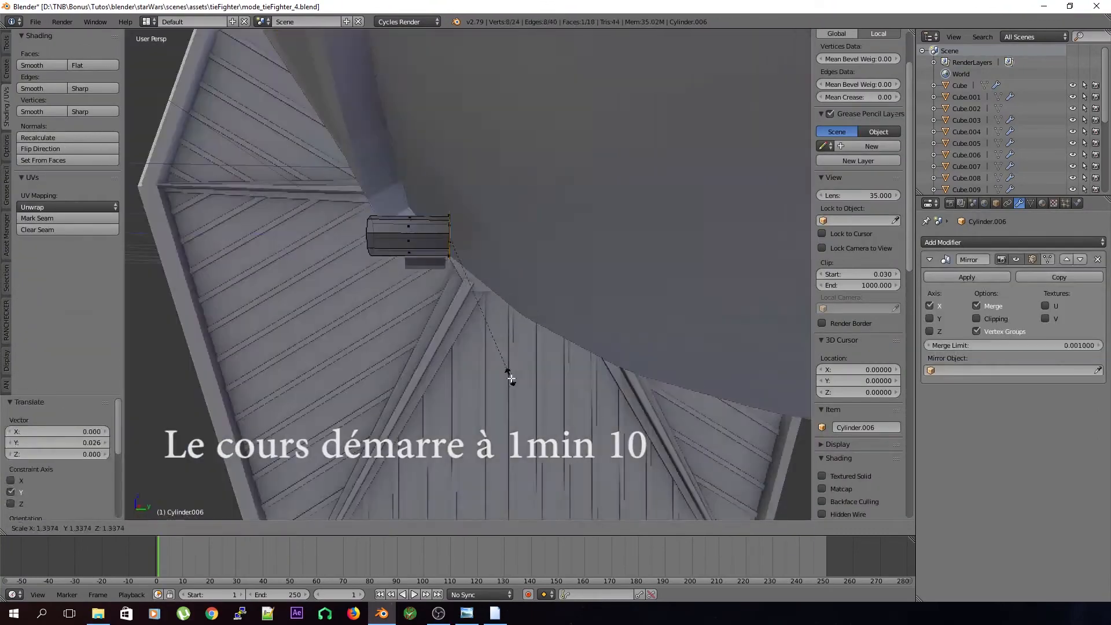
middle_drag(509, 377, 550, 426)
key(i)
click(549, 426)
key(Tab)
scroll(462, 422, down, 5)
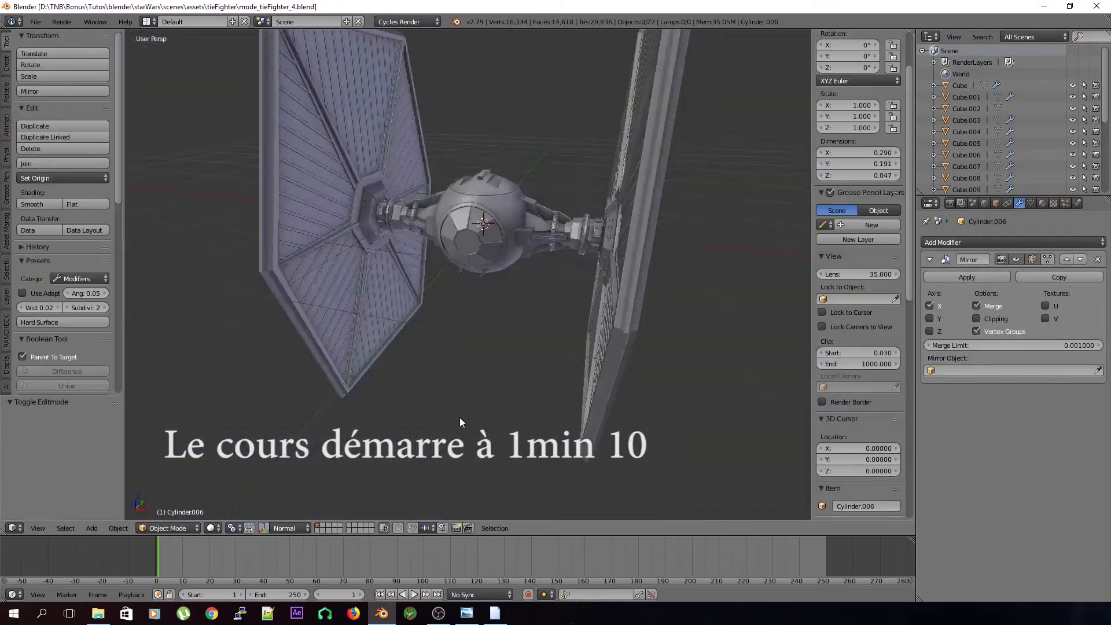
key(Tab)
scroll(561, 323, up, 4)
key(Tab)
middle_drag(561, 323, 335, 295)
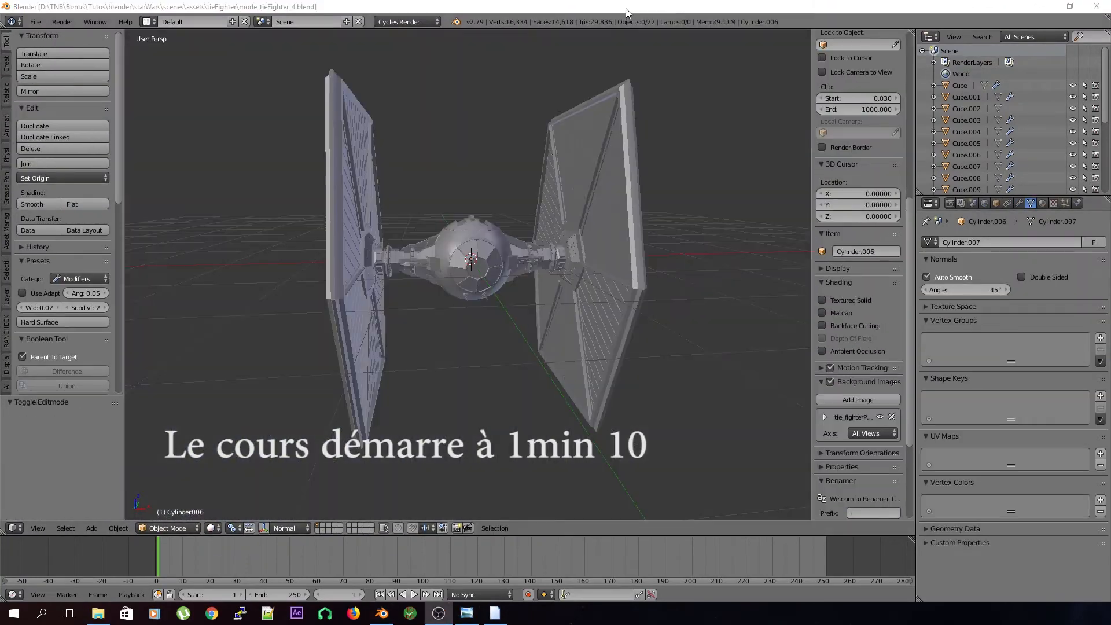
double_click(627, 9)
drag(592, 7, 582, 1)
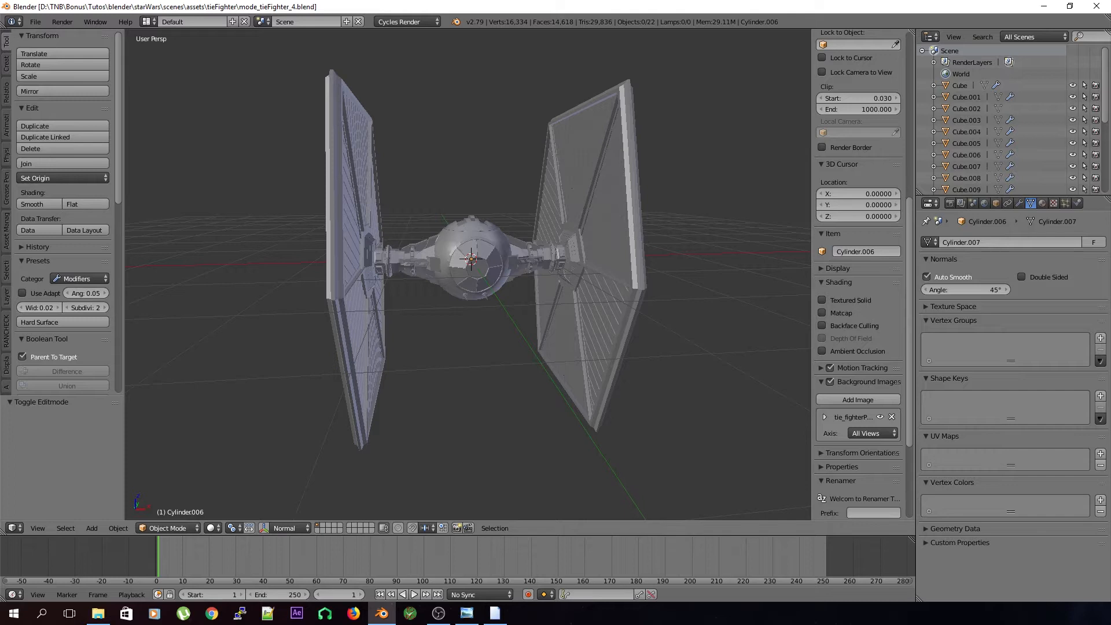
Step: Switch to Chrome, open motion-live.com and go to its training page
click(212, 614)
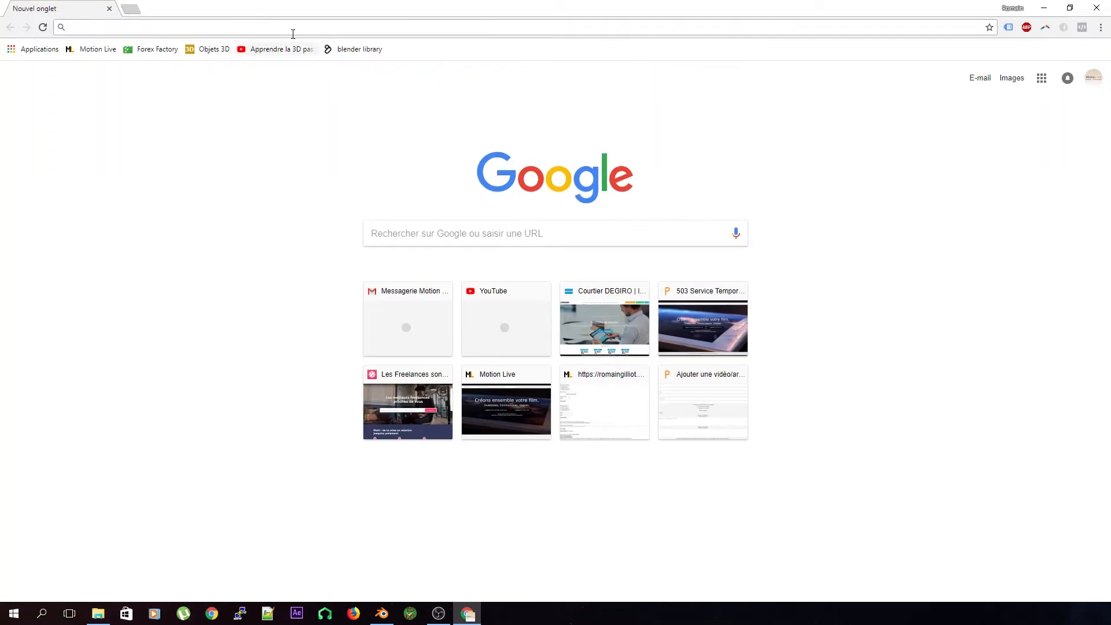
text(motion-)
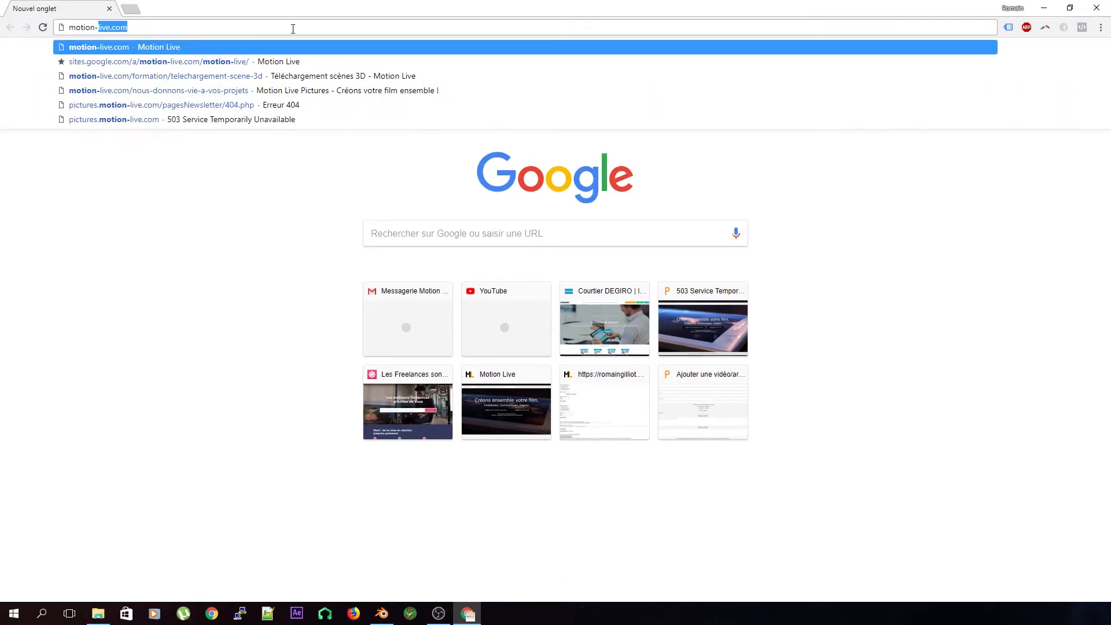
key(Return)
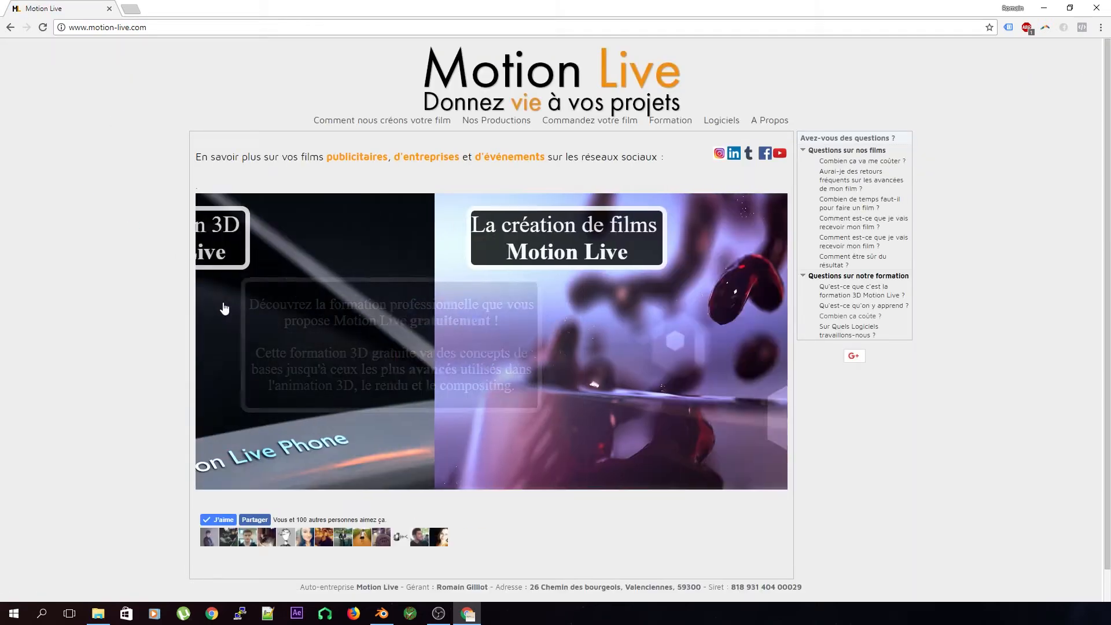
click(225, 308)
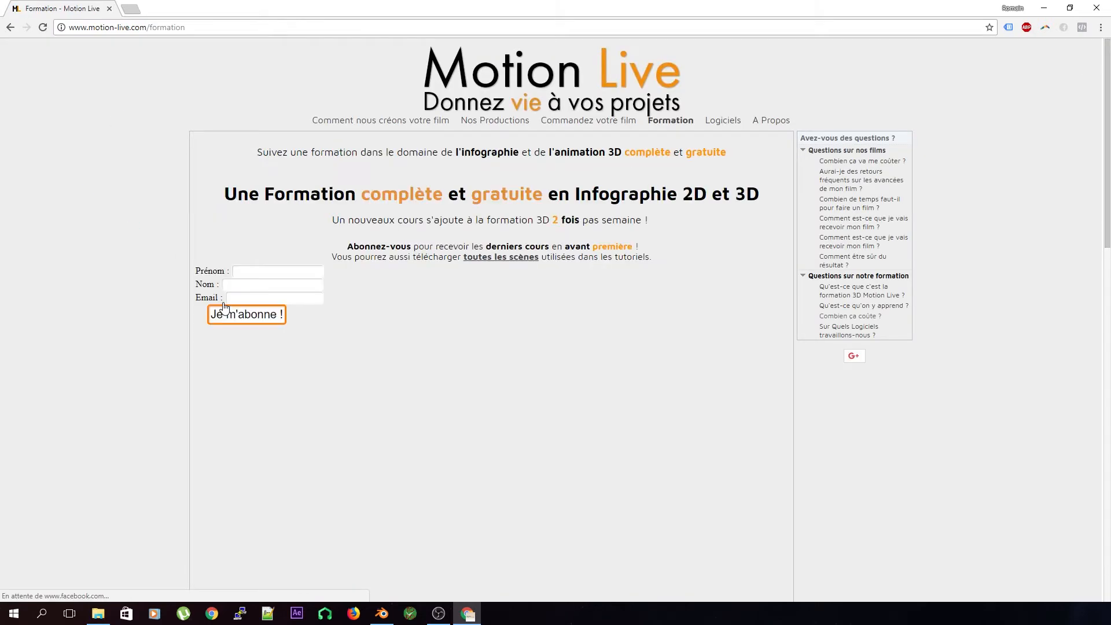
Step: Display the Blender course section among the software listed on the training page
scroll(224, 301, down, 3)
scroll(225, 294, down, 4)
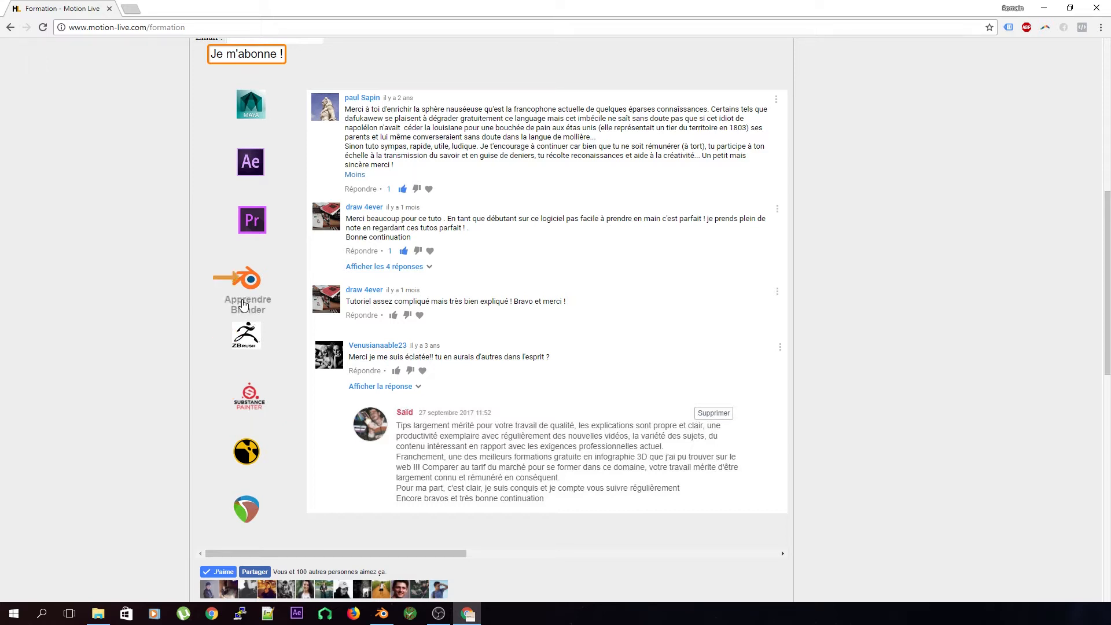
click(223, 306)
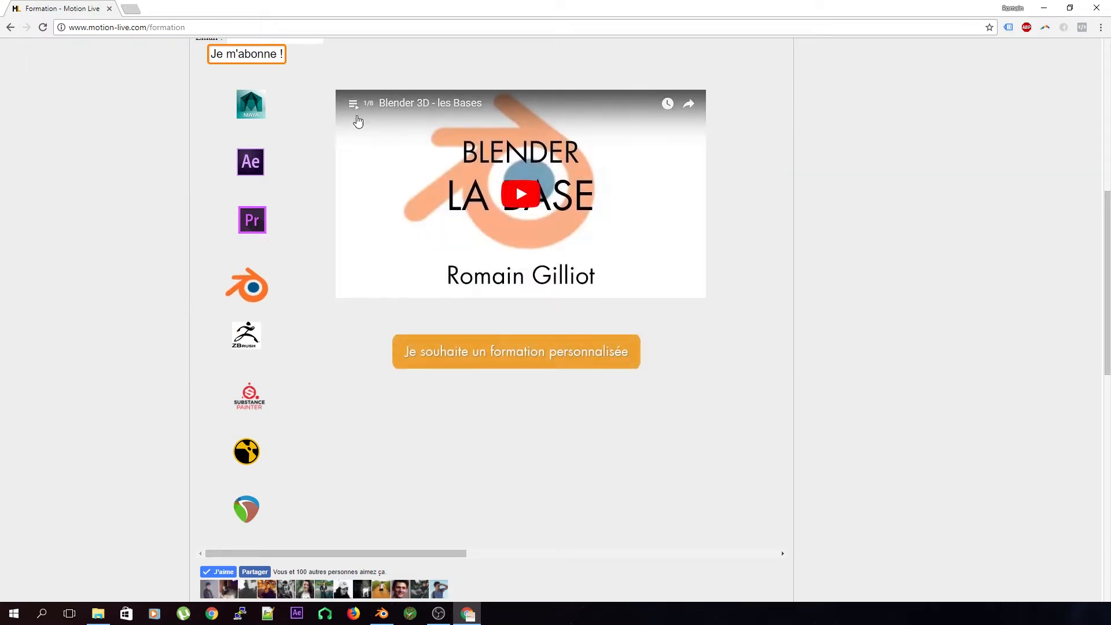
Step: Look through the lessons in the Blender video playlist, then close the list
click(354, 113)
scroll(427, 180, down, 2)
scroll(427, 180, down, 6)
scroll(426, 236, up, 5)
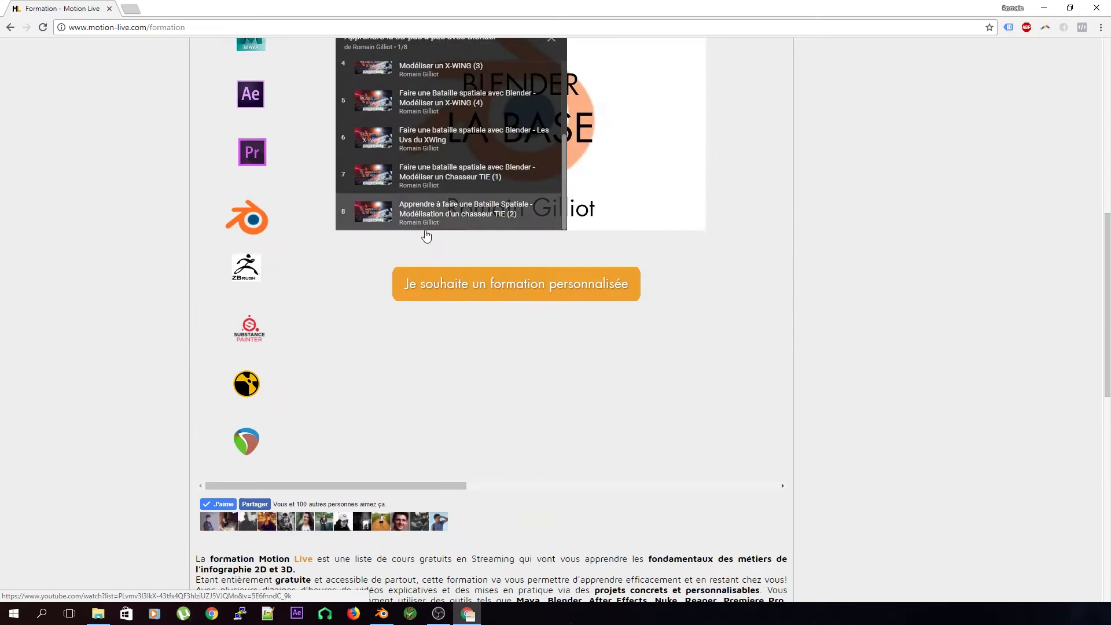
scroll(637, 335, up, 2)
scroll(452, 260, up, 4)
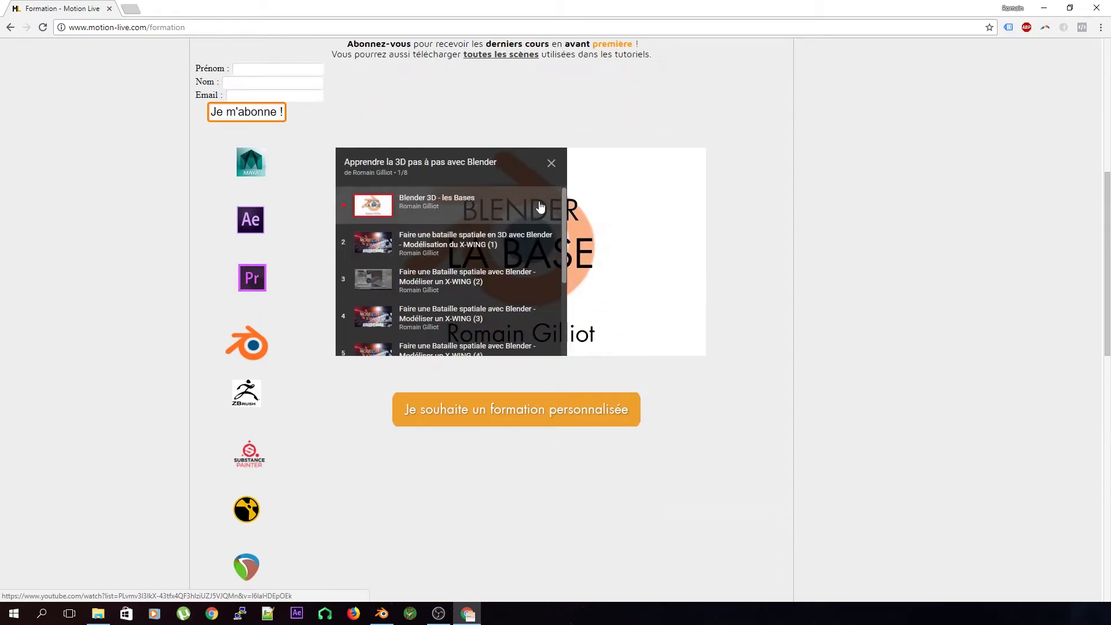
click(551, 162)
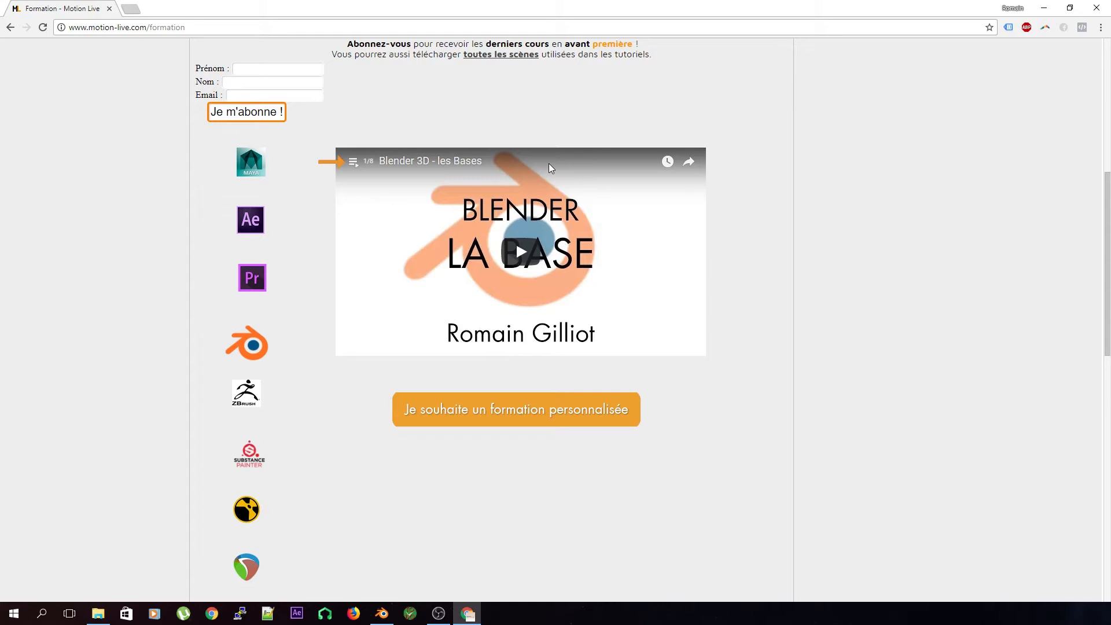
Step: Close the browser to return to Blender and examine the TIE fighter model from several sides
scroll(551, 168, up, 3)
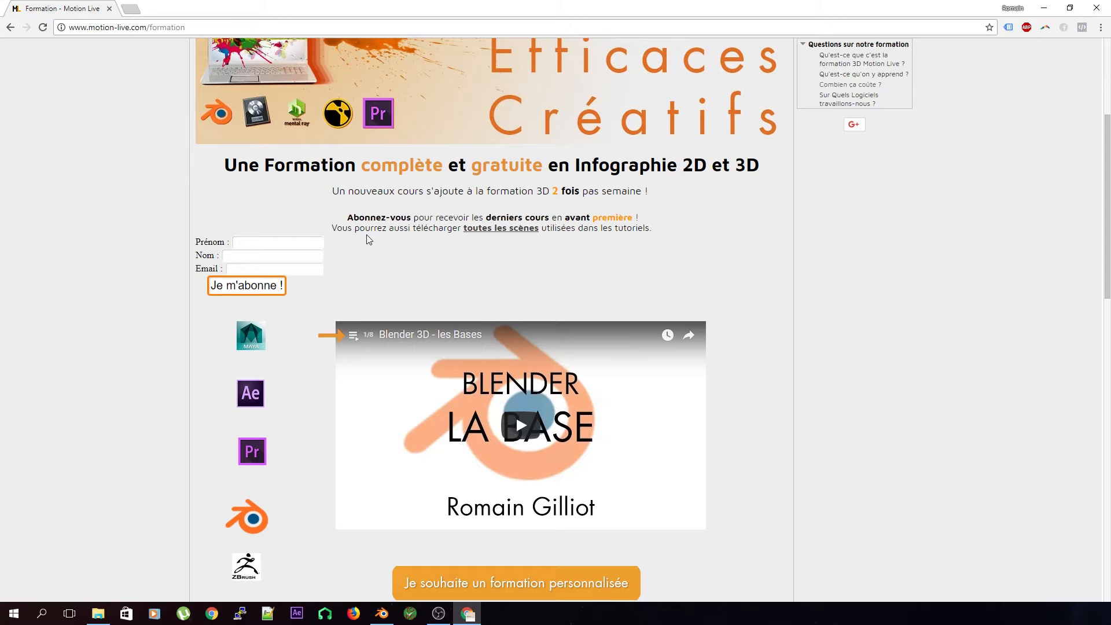
click(1097, 8)
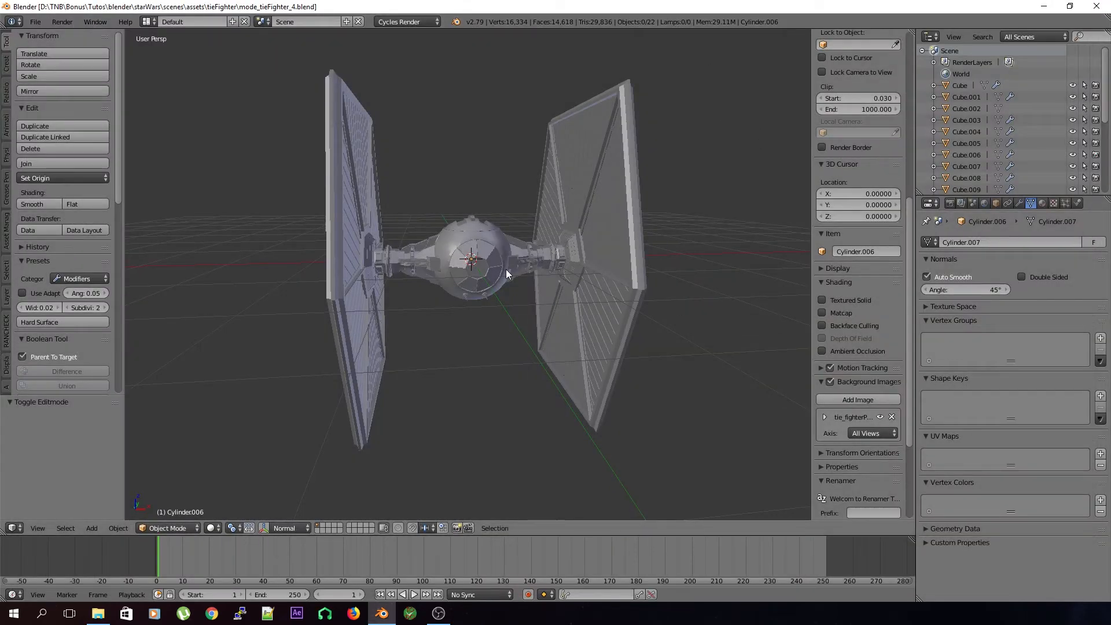
middle_drag(506, 269, 519, 272)
scroll(520, 272, up, 5)
middle_drag(480, 304, 412, 322)
scroll(596, 273, down, 3)
mouse_move(385, 408)
middle_down()
mouse_move(416, 342)
mouse_move(504, 323)
mouse_move(405, 330)
mouse_move(474, 319)
mouse_move(450, 347)
middle_up()
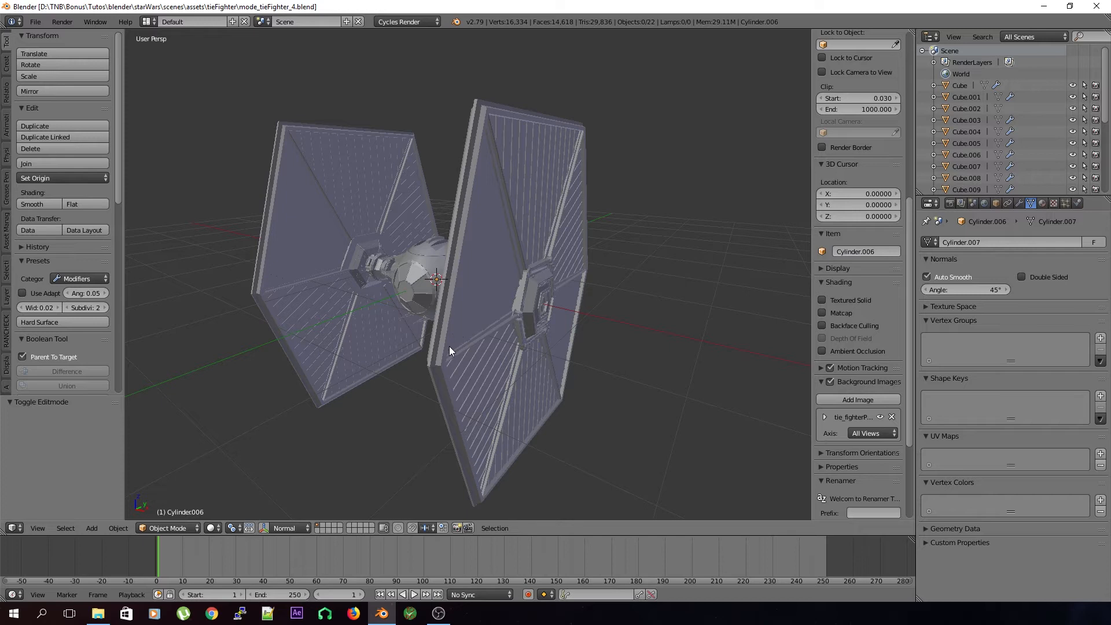
middle_drag(450, 346, 362, 328)
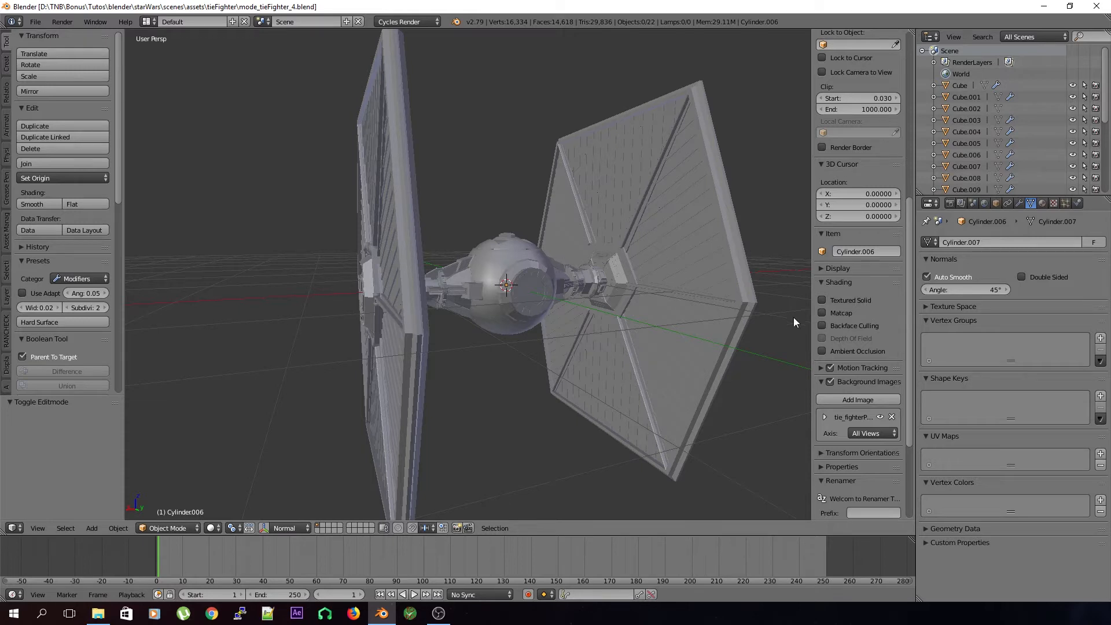
Step: Enlarge the Outliner in width and height so it shows all the scene's objects
drag(917, 324, 889, 324)
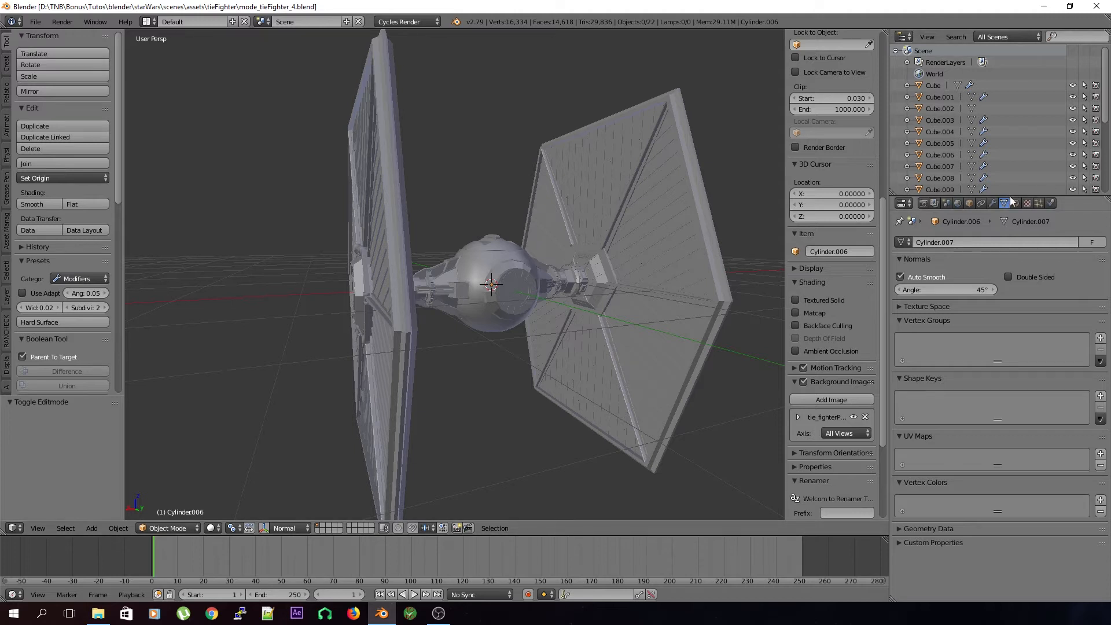
drag(1012, 192, 1012, 426)
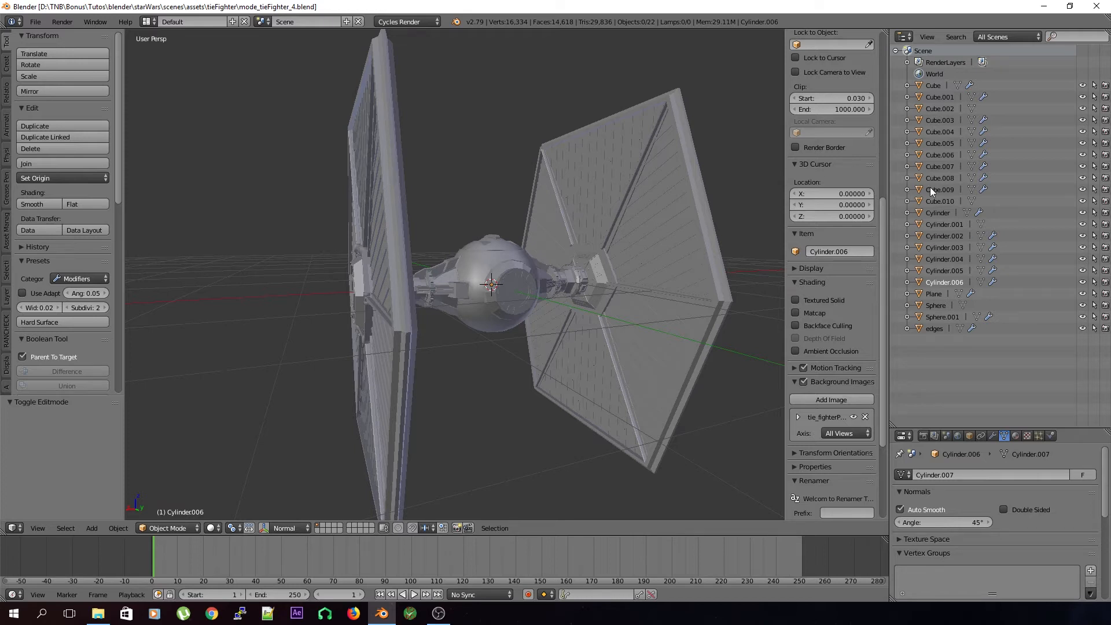
Step: Rename the central sphere of the ship as cokkpit
scroll(567, 293, up, 6)
right_click(535, 290)
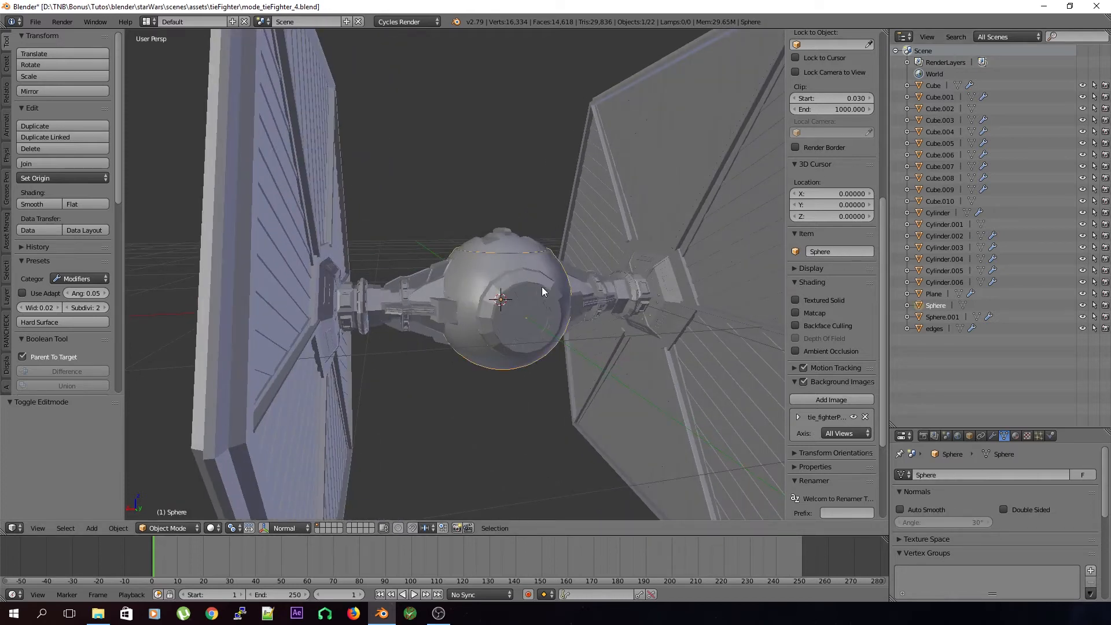
double_click(945, 309)
text(cokkpit)
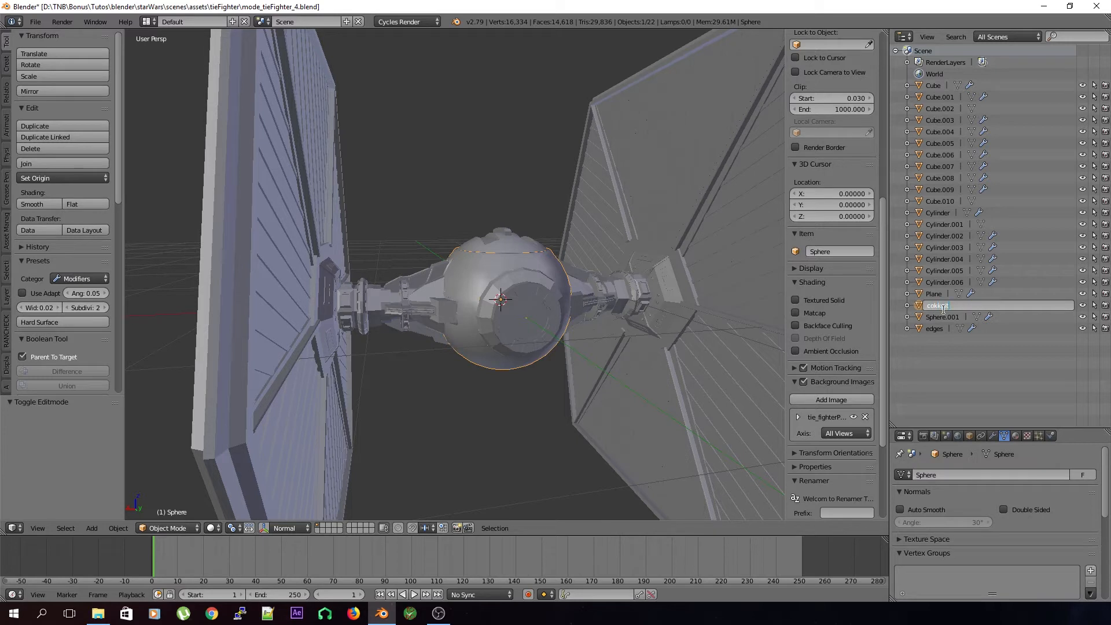
key(Return)
scroll(573, 360, up, 1)
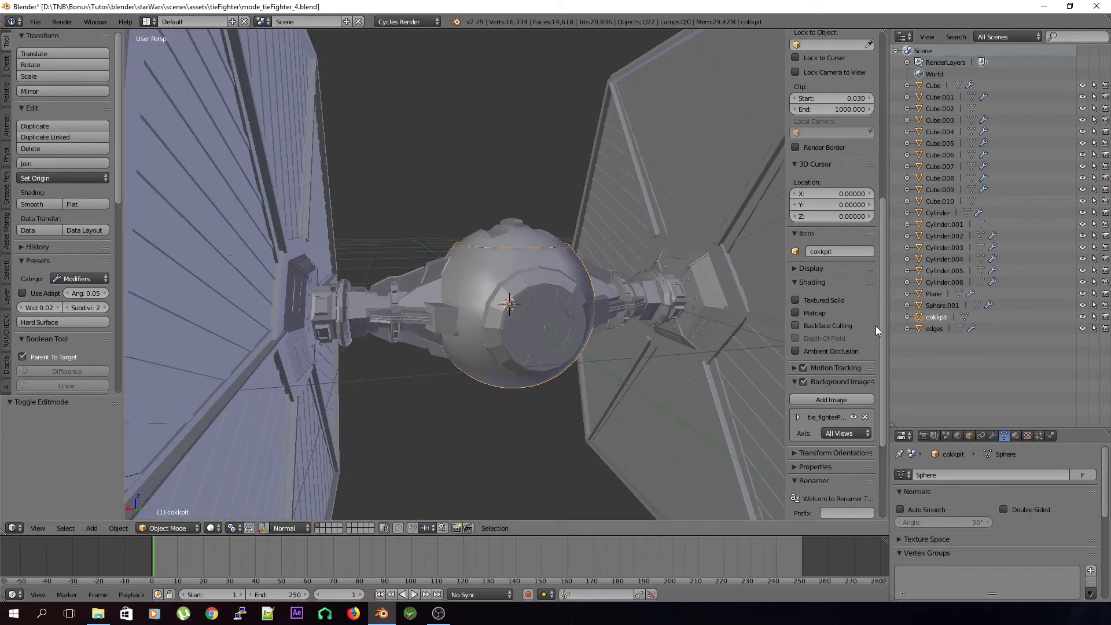
Step: Correct the central sphere's name to cokpit
double_click(936, 316)
key(BackSpace)
key(Return)
Step: Rename the large hexagonal wings object as alies
shift+middle_drag(530, 338, 381, 344)
scroll(611, 150, down, 3)
right_click(568, 227)
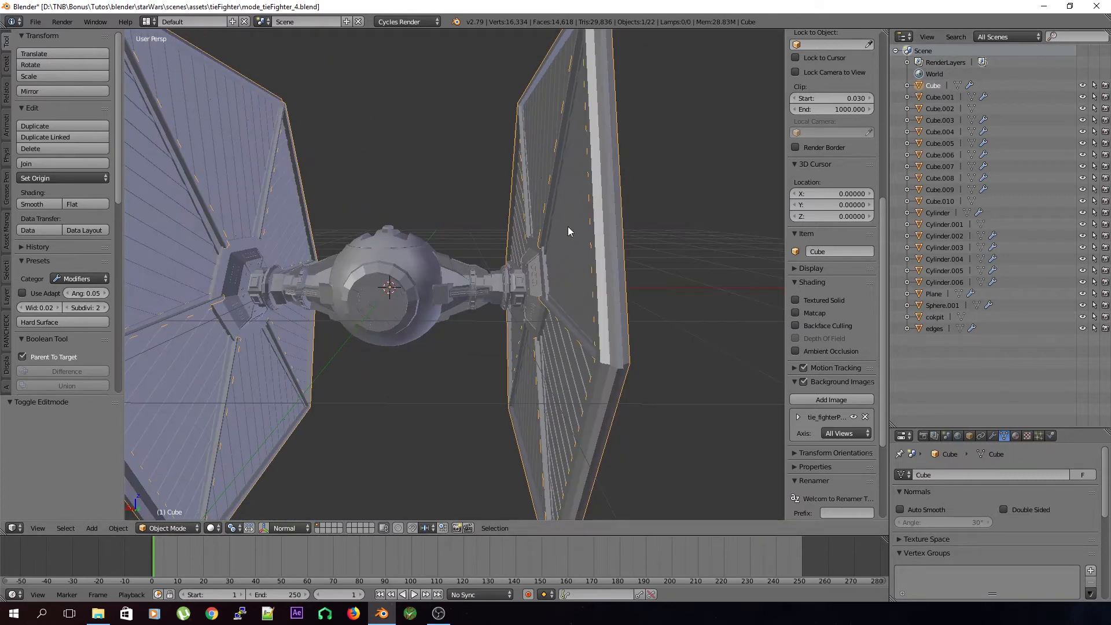
key(z)
double_click(936, 86)
text(alies)
key(Return)
key(z)
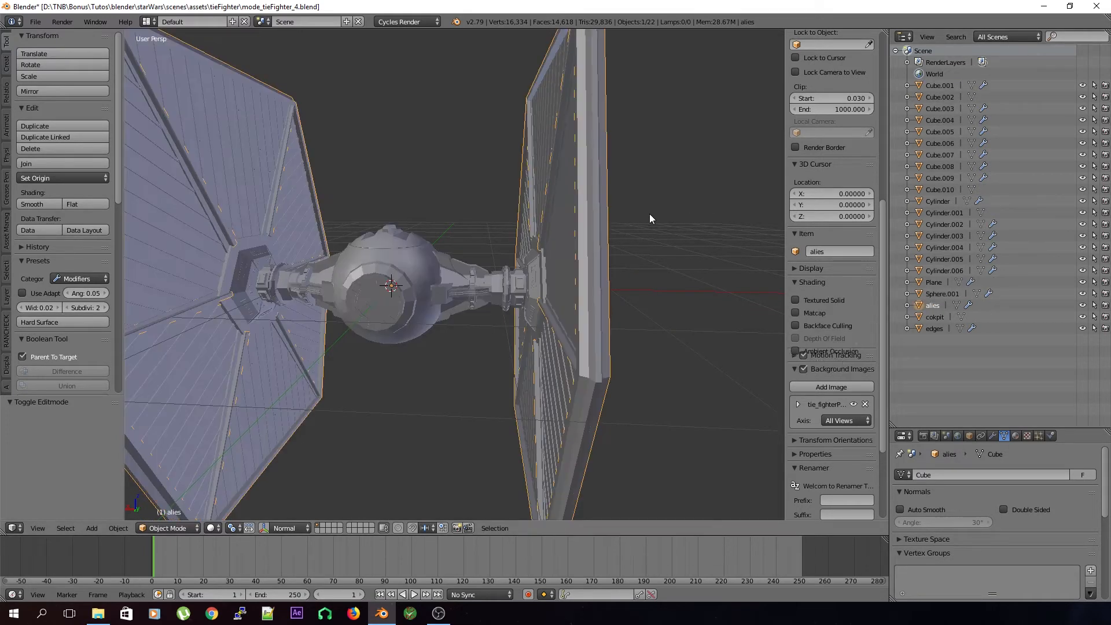
Step: Rename the diagonal line details on the wings as deilas_ailes
middle_drag(650, 219, 575, 242)
right_click(572, 231)
double_click(941, 143)
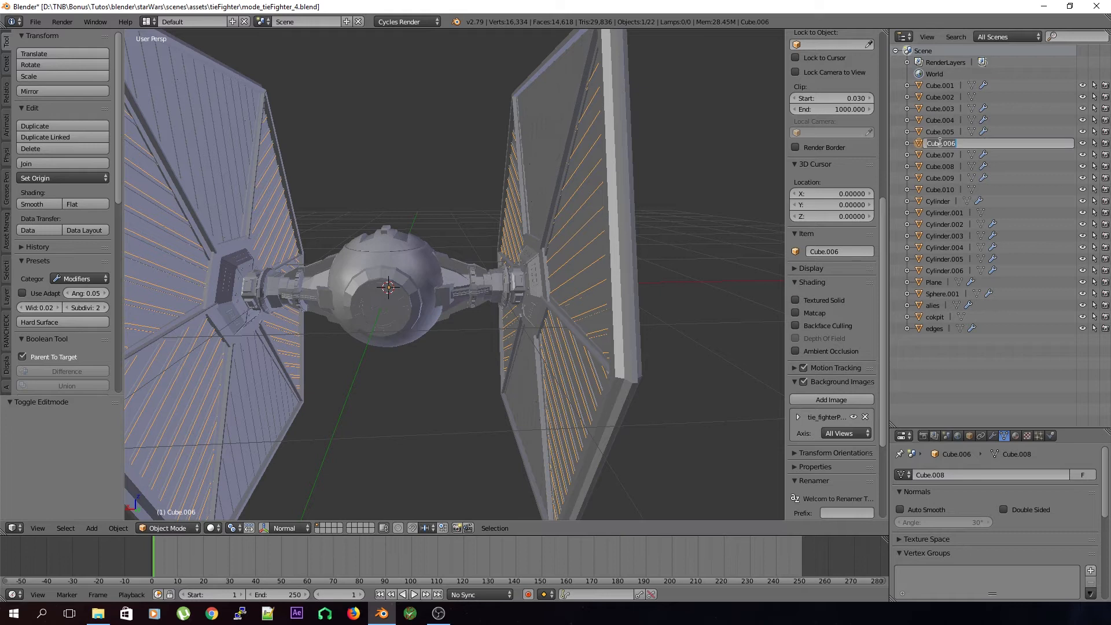
text(deilas_ailes)
key(Return)
Step: Copy the name deilas_ailes from the already renamed wing detail object
right_drag(565, 157, 553, 147)
right_click(553, 148)
right_click(553, 142)
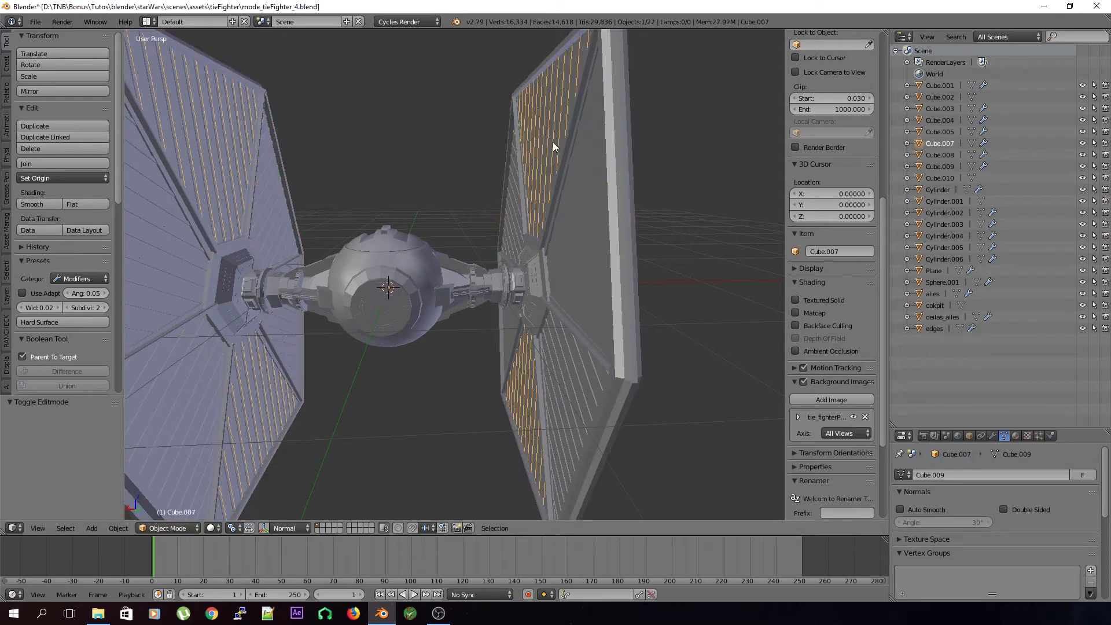
click(947, 317)
double_click(947, 317)
key(ctrl+c)
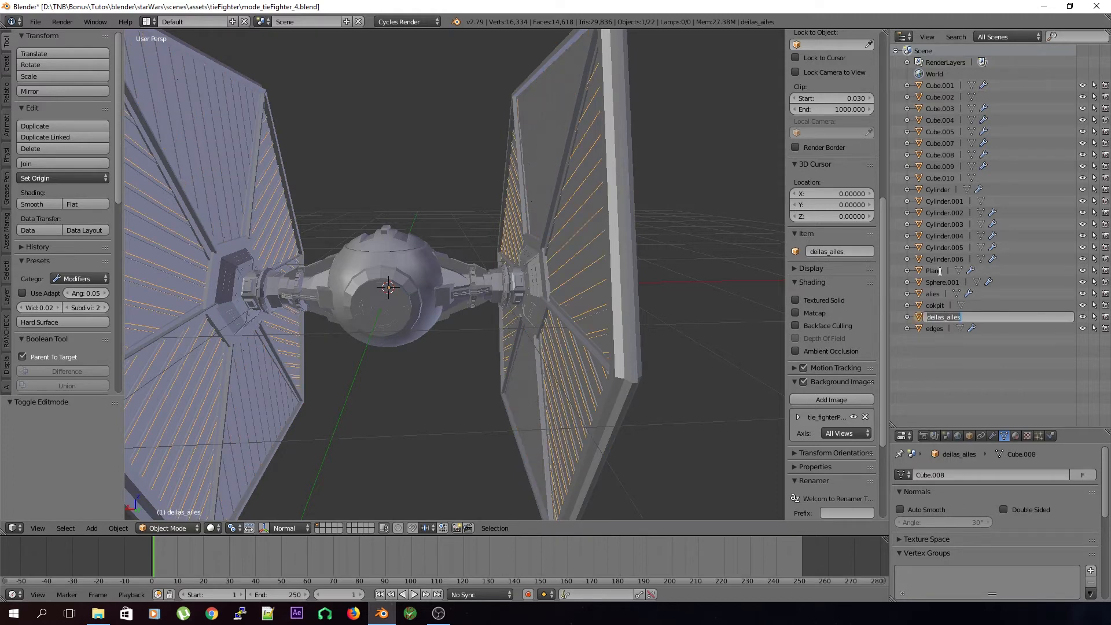
Step: Rename the vertical line details on the wings, Cube.007, with the copied name deilas_ailes
click(553, 118)
click(551, 118)
right_click(548, 124)
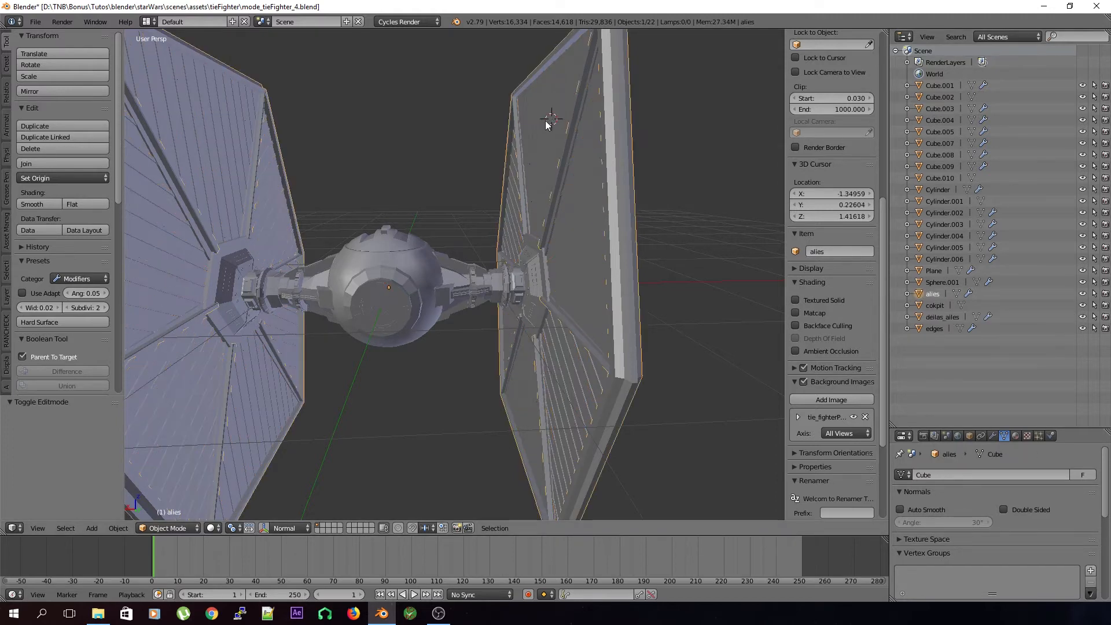
right_click(548, 125)
double_click(934, 143)
key(ctrl+v)
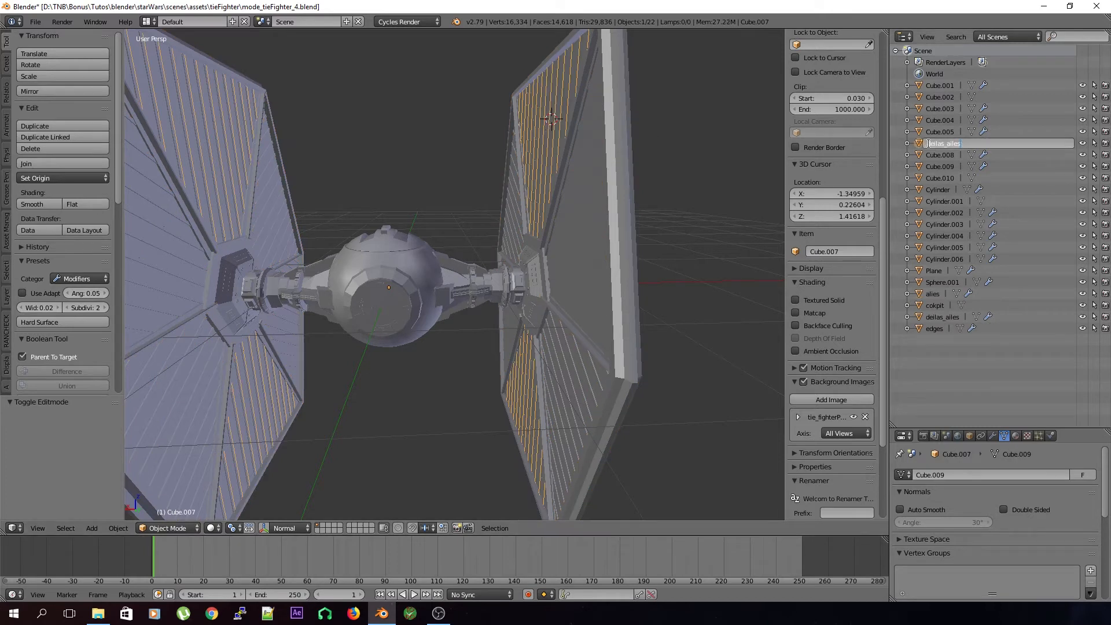
key(Return)
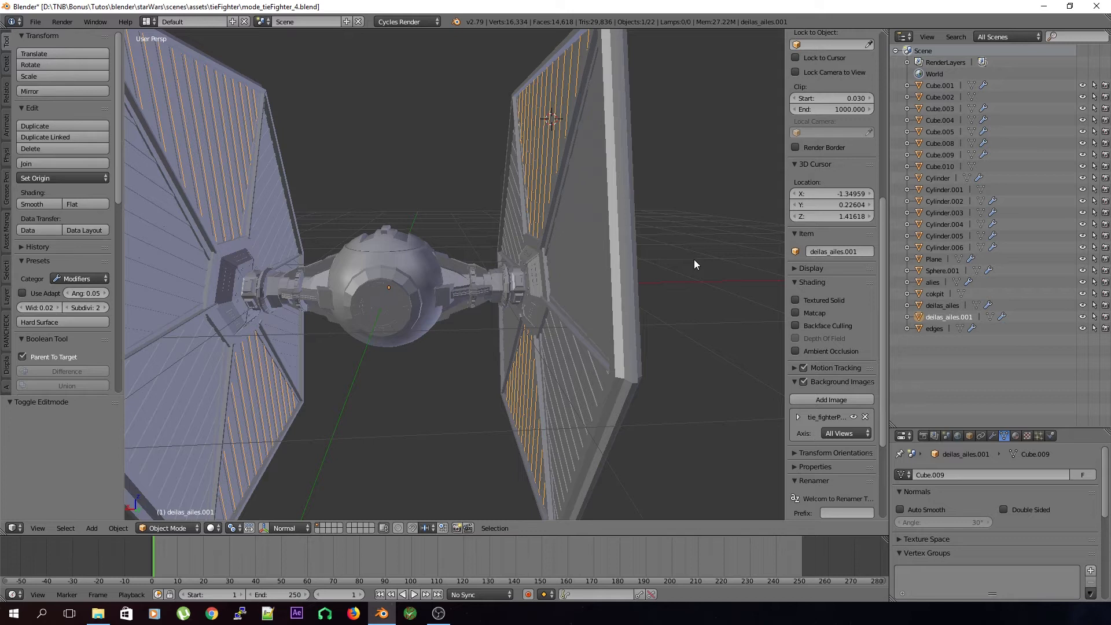
Step: Rename the wing attachment arms beside the cockpit, Cylinder.005, as attacheAiles
scroll(521, 263, up, 4)
right_click(481, 296)
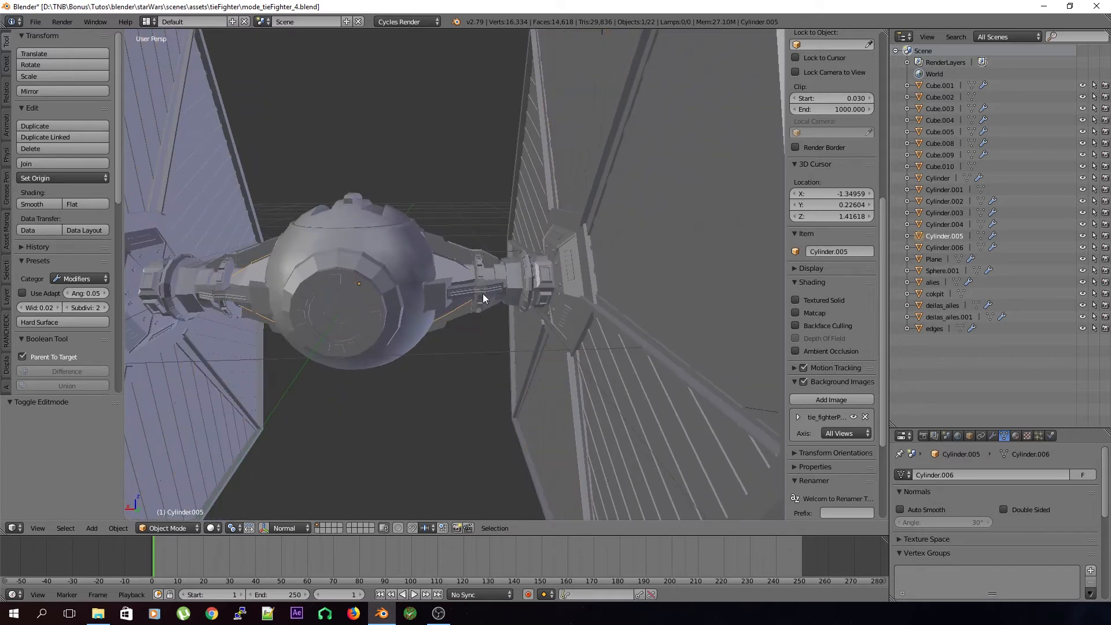
key(z)
middle_drag(480, 308, 475, 312)
key(z)
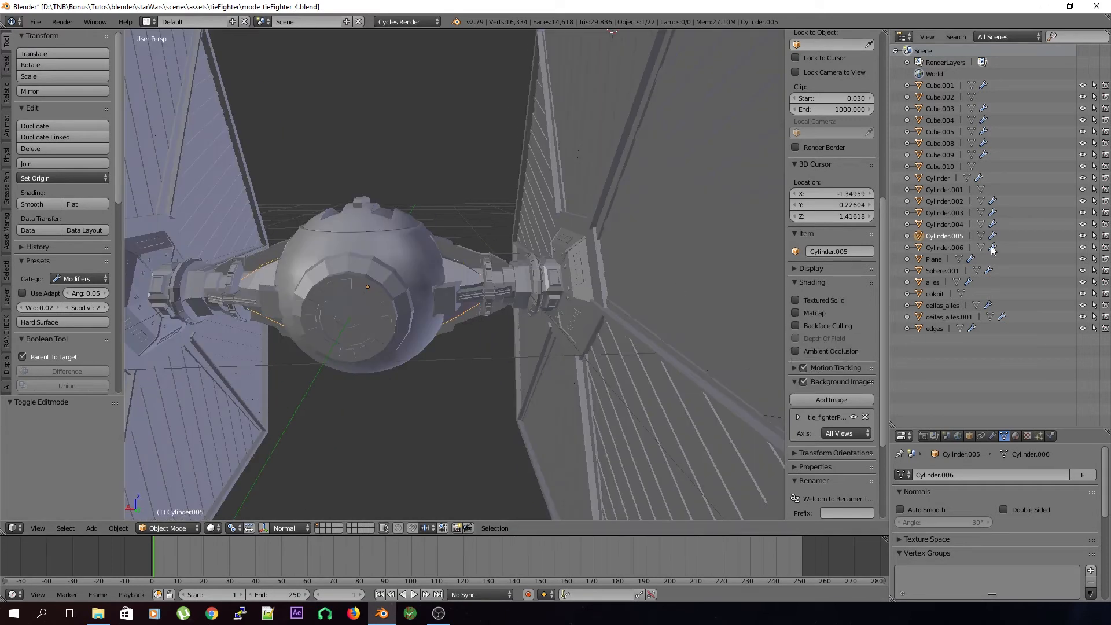
double_click(944, 236)
text(attacheAiles)
key(Return)
Step: Rename the ring collars on the wing arms, Cylinder.003, as attacheAiles
right_click(457, 262)
right_click(493, 282)
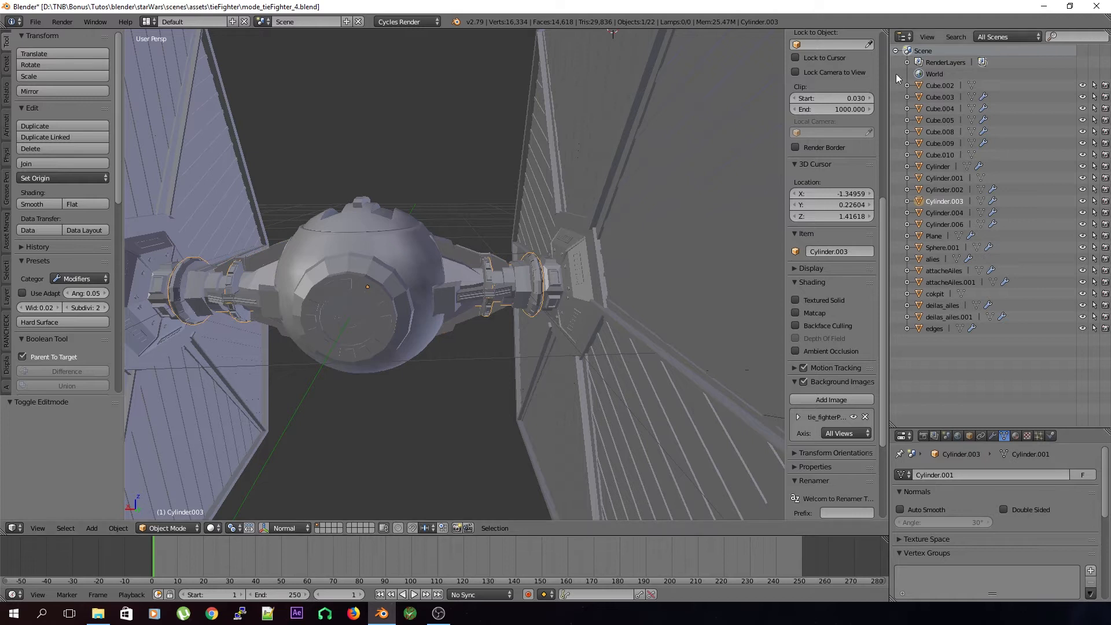
double_click(947, 198)
text(attacheAiles)
key(Return)
Step: Rename the attachment part at the wing hubs, Cylinder.004, as attacheAiles
click(943, 201)
double_click(944, 200)
text(attacheAiles)
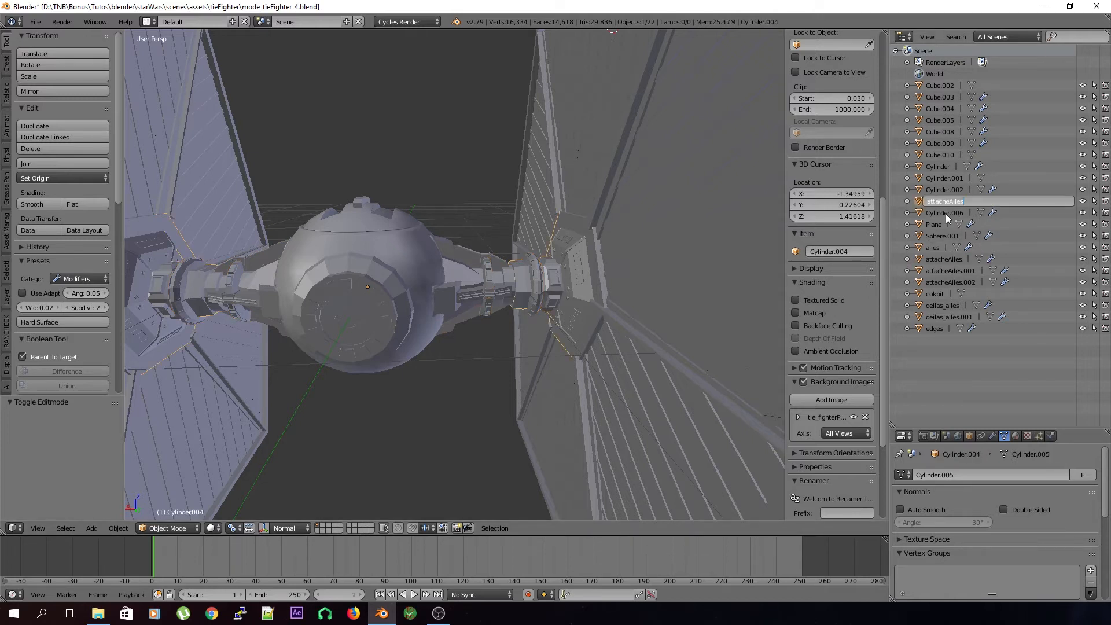
key(Return)
Step: Rename the small details on the wing hubs, Cube.009, as detailesAttacheAiles
right_click(547, 285)
right_click(581, 272)
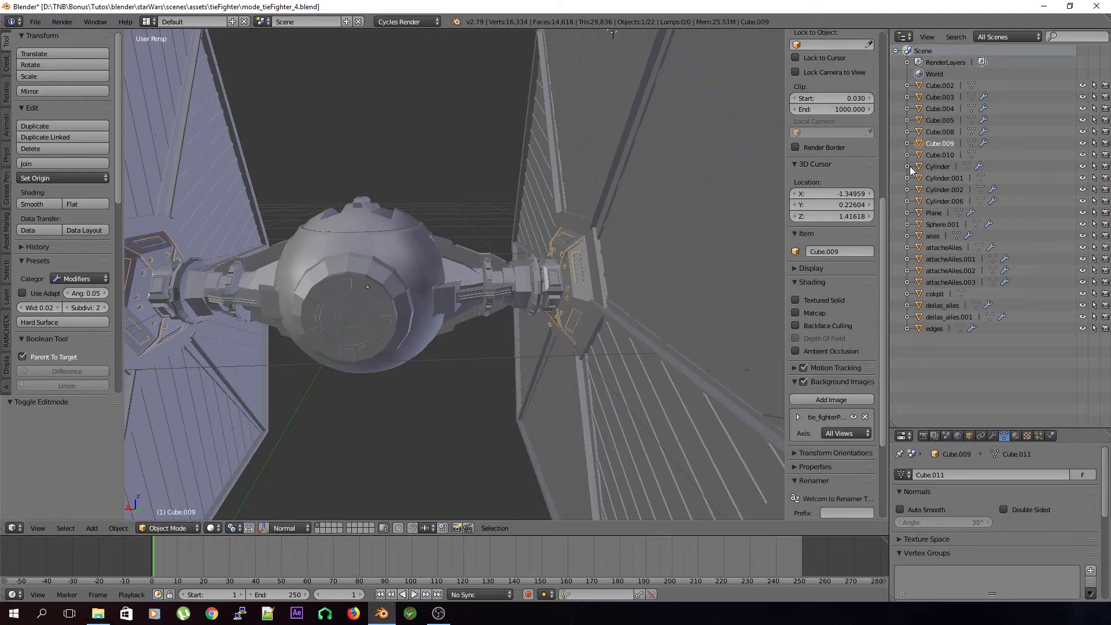
double_click(945, 143)
text(deta)
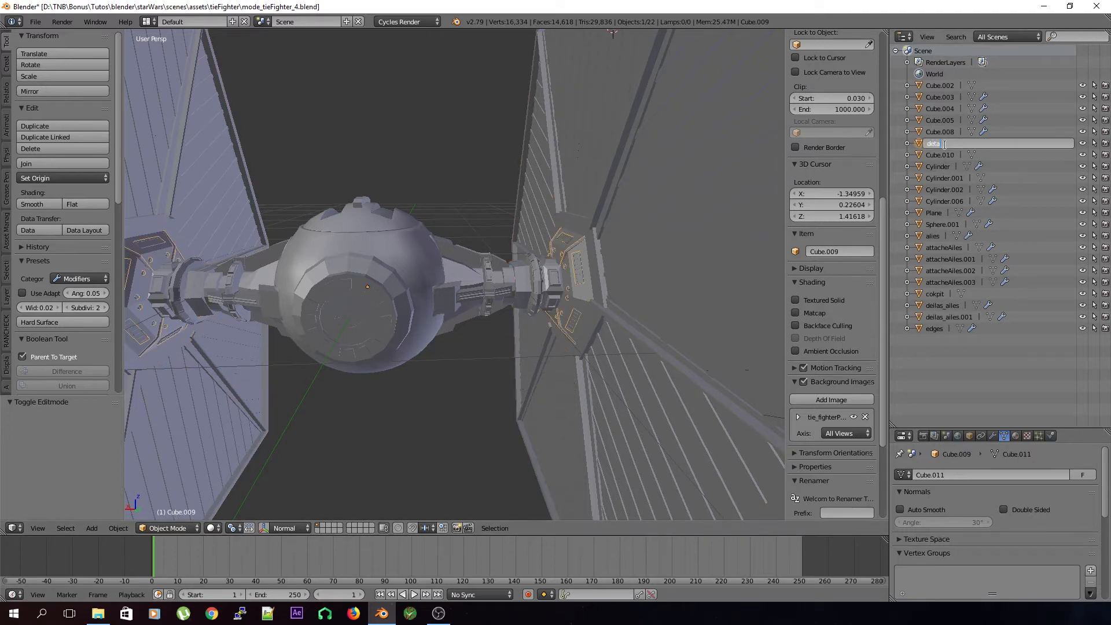
text(ilesAttacheAiles)
key(Return)
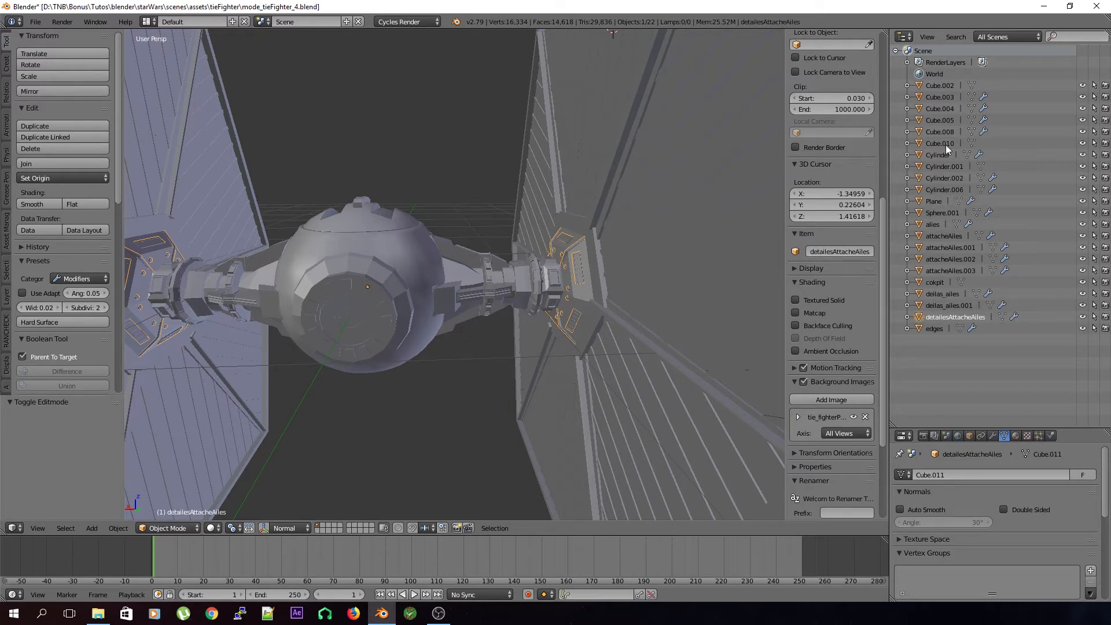
Step: Save the TIE fighter file
middle_drag(463, 272, 666, 255)
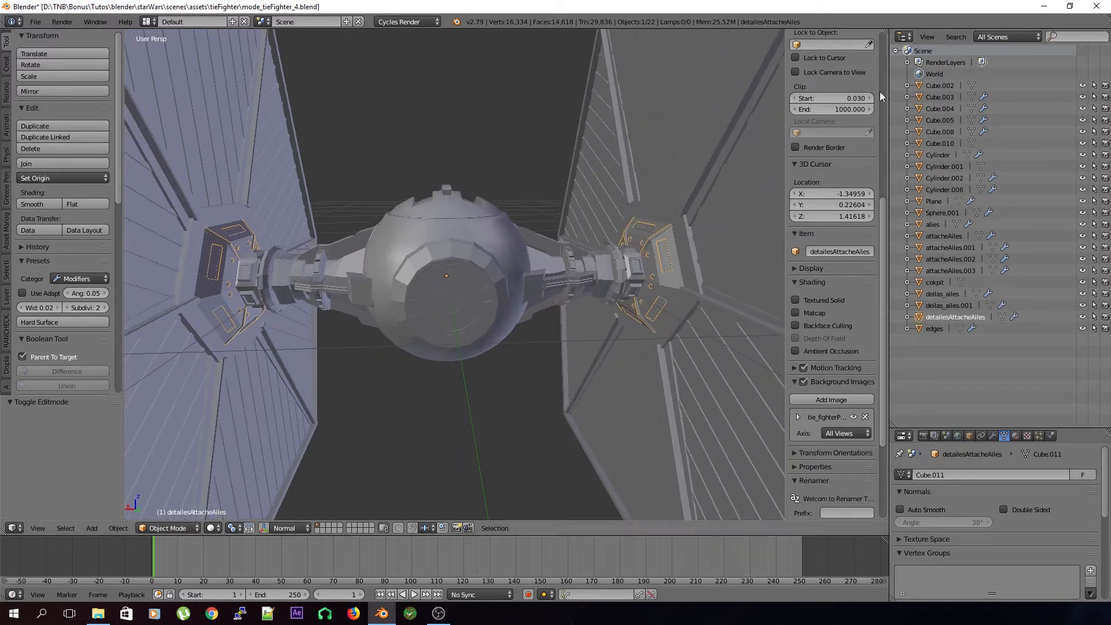
scroll(422, 308, up, 3)
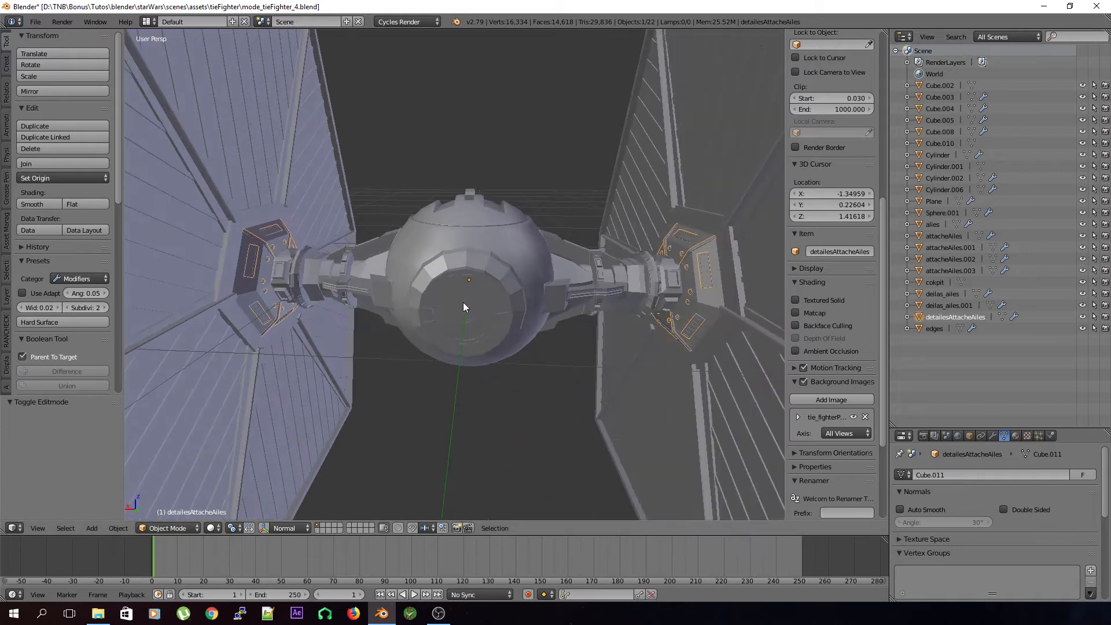
key(ctrl+s)
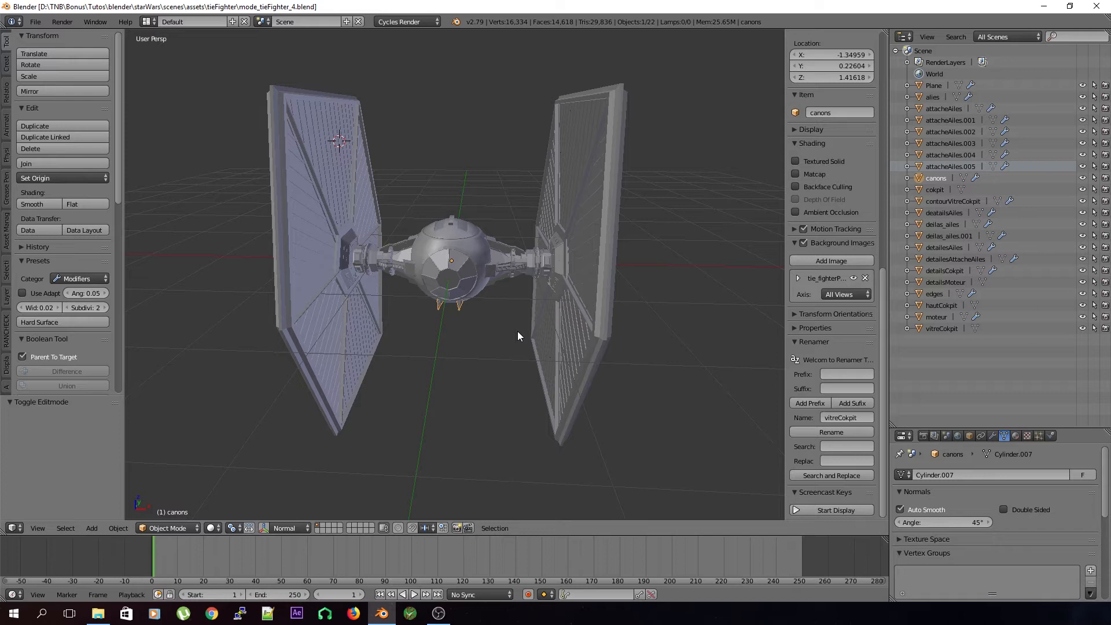
Step: Rename the Plane object between the cockpit and the wing arms as joinsAttacheAiles and save the file
click(934, 85)
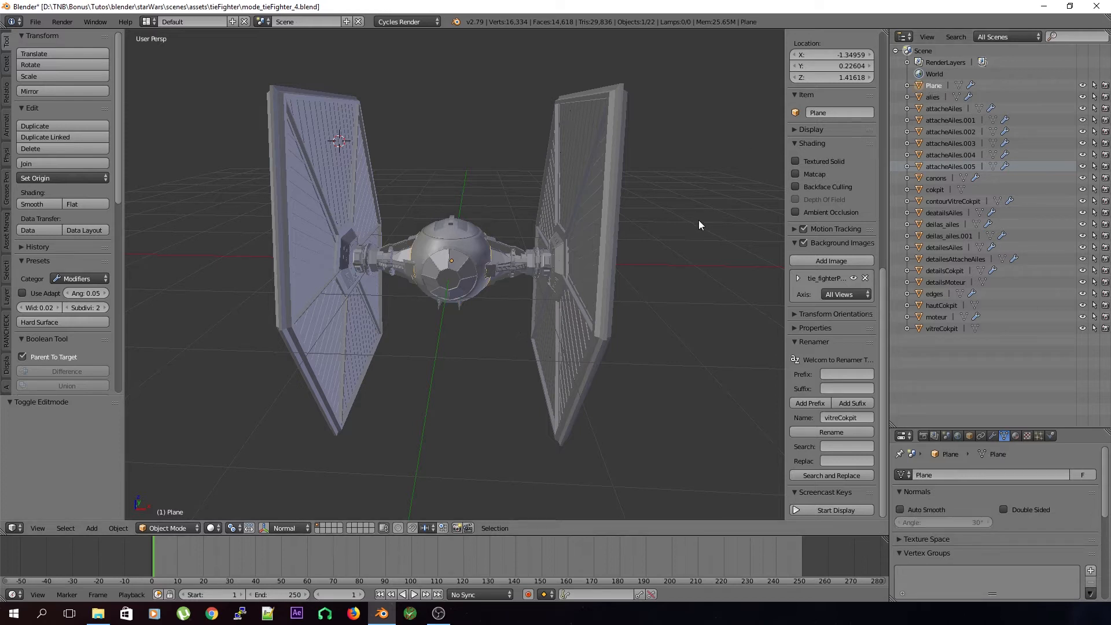
key(z)
scroll(481, 291, up, 4)
key(z)
double_click(933, 86)
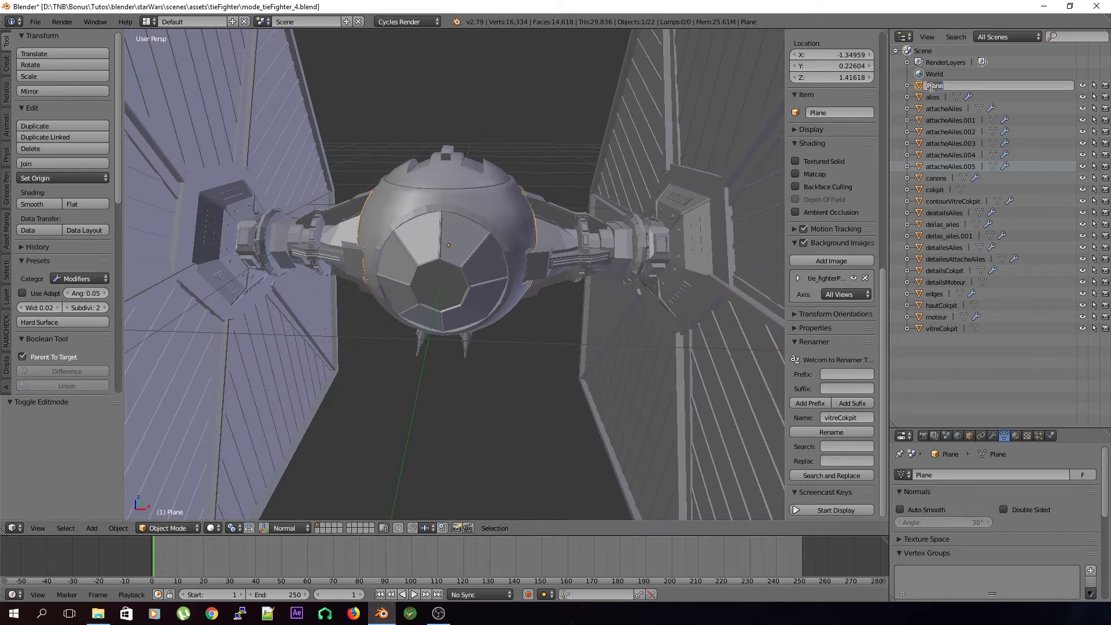
text(joinsAttacheAiles)
key(Return)
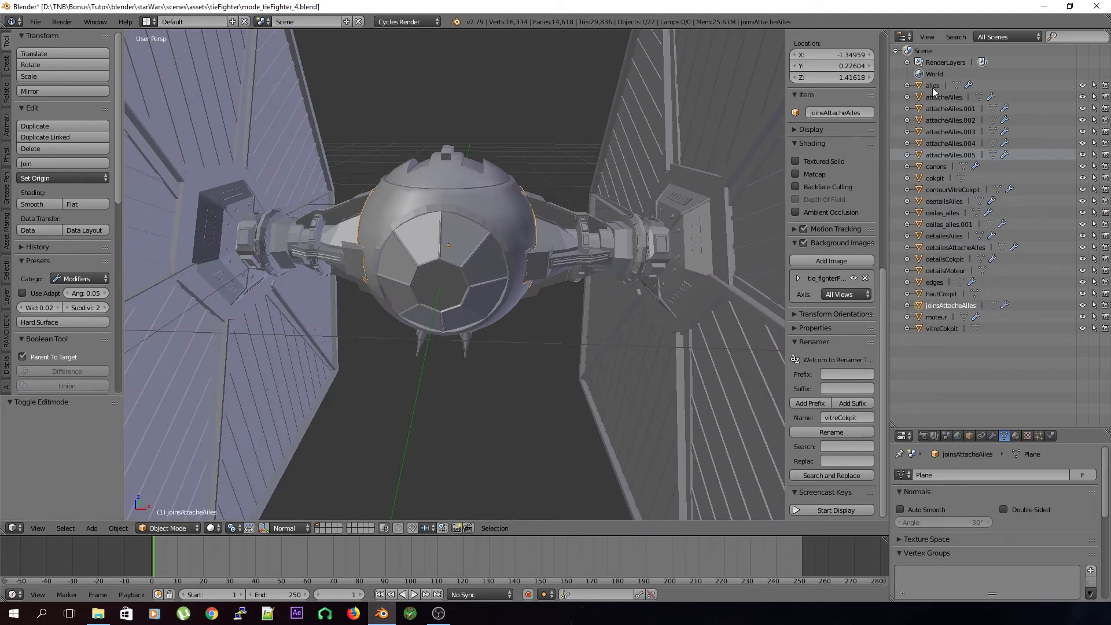
key(a)
key(ctrl+s)
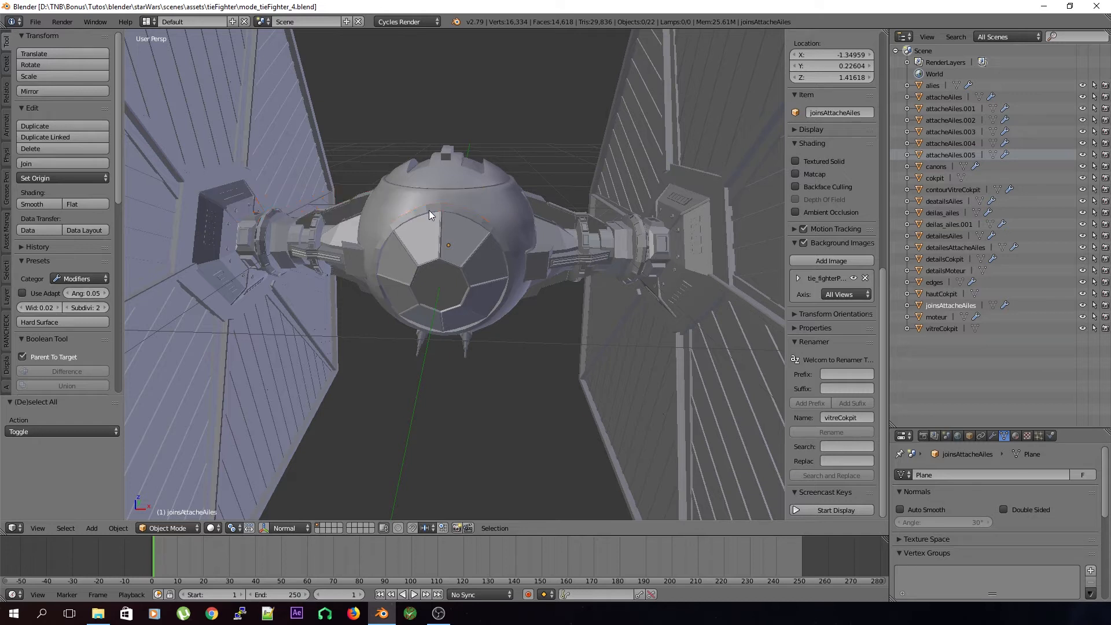
Step: Leave all objects deselected and save the file again
key(a)
key(a)
scroll(476, 250, down, 3)
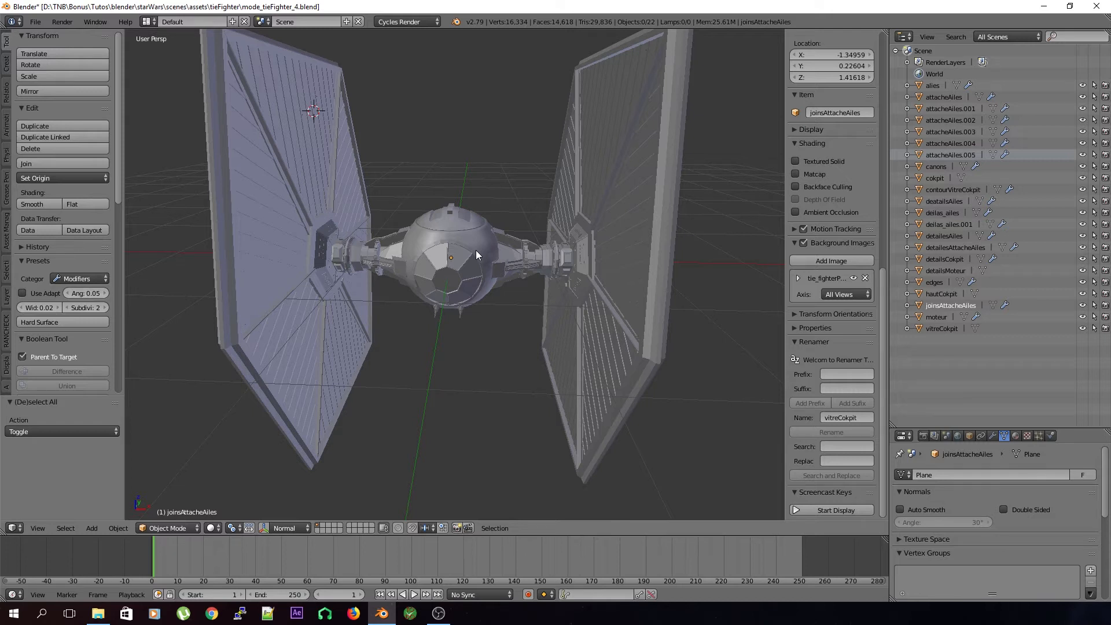
key(ctrl+s)
click(477, 255)
scroll(487, 251, up, 2)
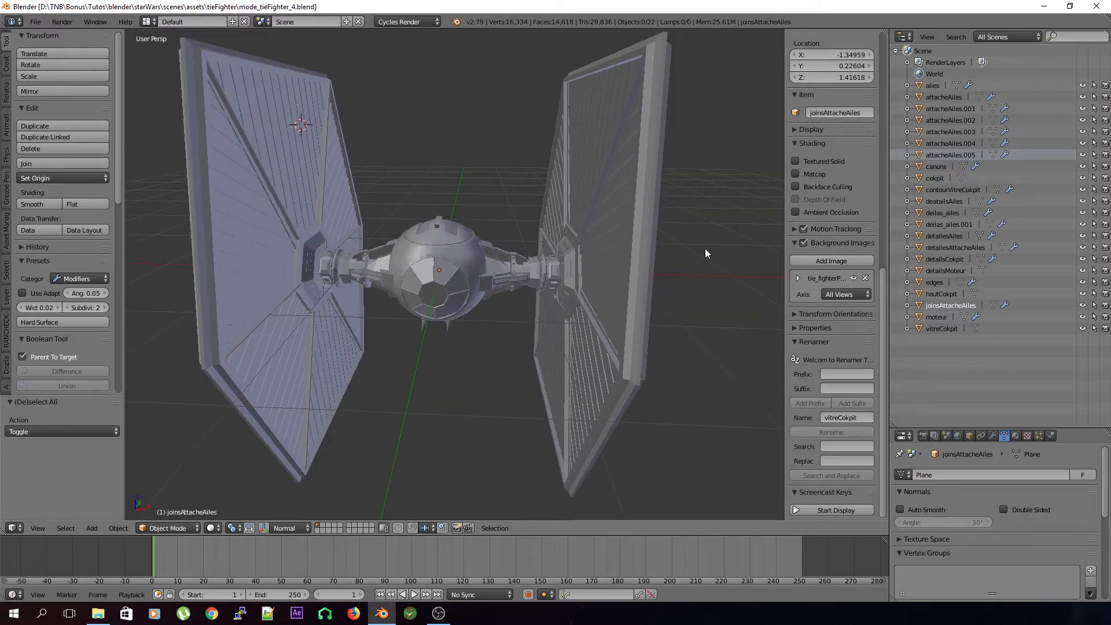
Step: Examine the wings object alies in wireframe and solid display, and its Mirror modifier settings
right_click(642, 253)
key(z)
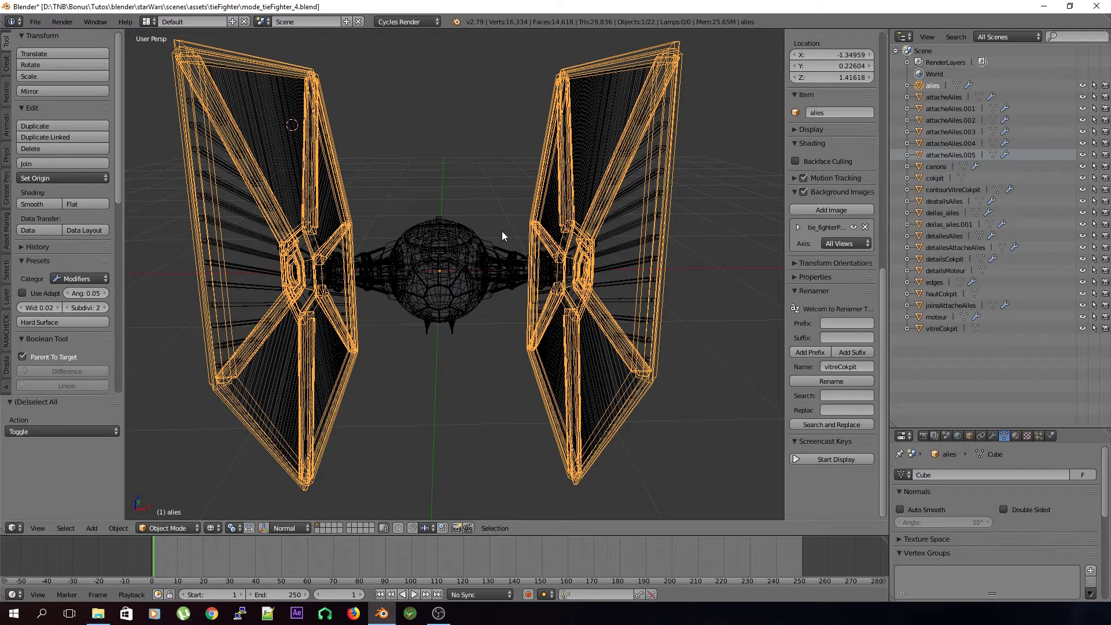
key(z)
mouse_move(564, 250)
middle_down()
mouse_move(543, 235)
mouse_move(429, 248)
middle_up()
scroll(418, 273, up, 5)
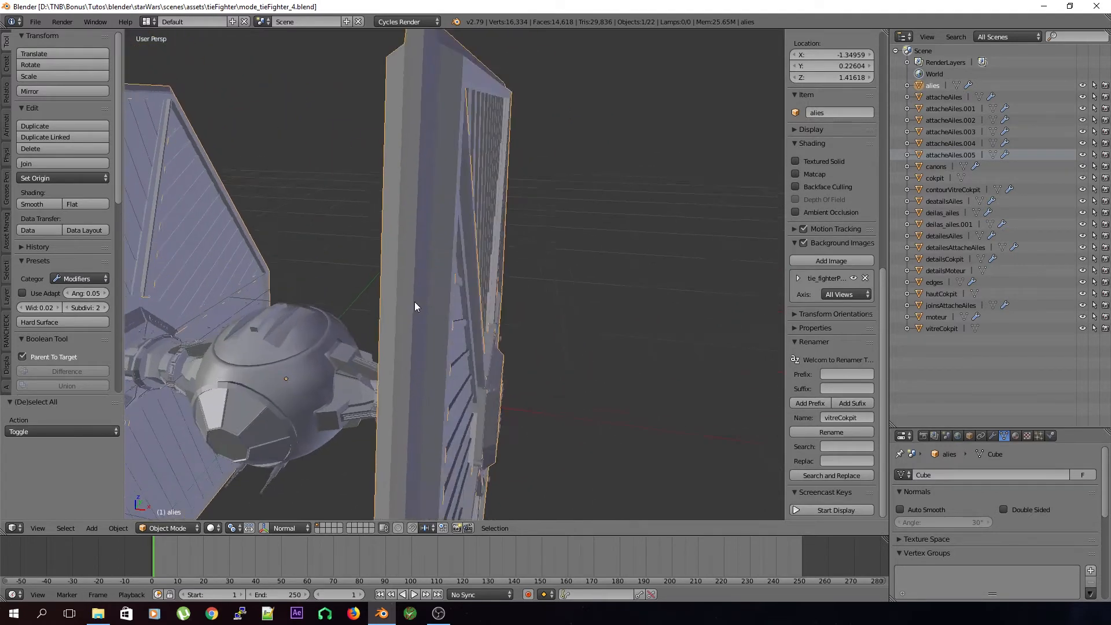
scroll(414, 301, down, 3)
middle_drag(408, 353, 426, 335)
click(993, 435)
middle_drag(606, 329, 643, 301)
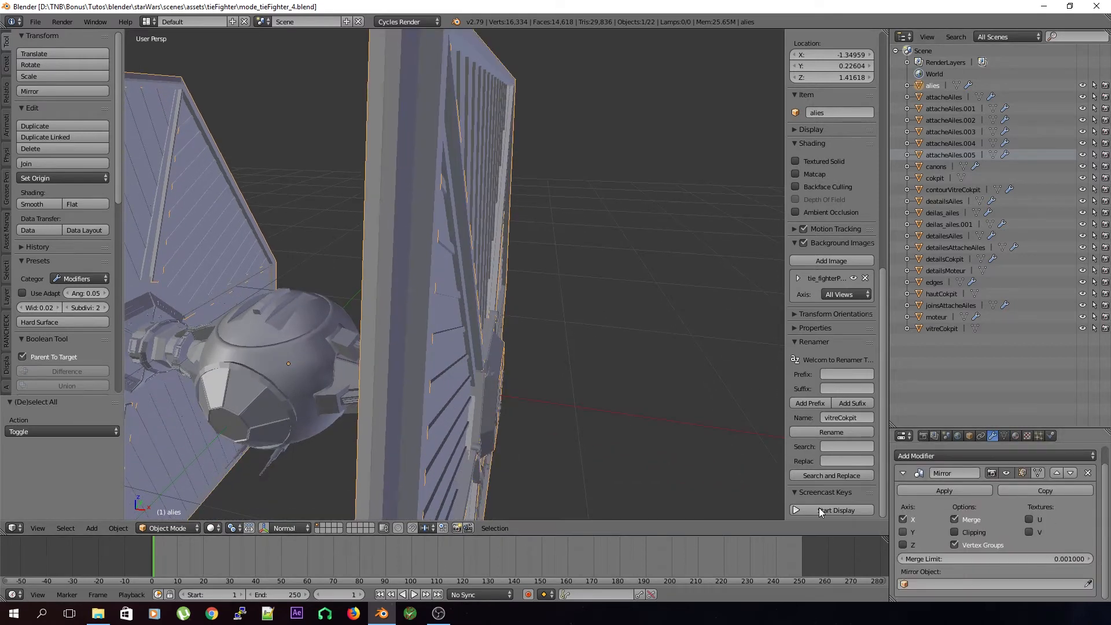
scroll(389, 241, down, 3)
mouse_move(389, 240)
middle_down()
mouse_move(443, 230)
mouse_move(472, 247)
mouse_move(404, 237)
mouse_move(440, 253)
mouse_move(426, 260)
mouse_move(593, 226)
mouse_move(412, 323)
mouse_move(550, 347)
mouse_move(359, 307)
mouse_move(399, 301)
middle_up()
Step: Go through the attacheAiles objects, selecting several of them to examine each part and its Mirror modifier
click(944, 97)
key(z)
key(z)
scroll(460, 294, up, 7)
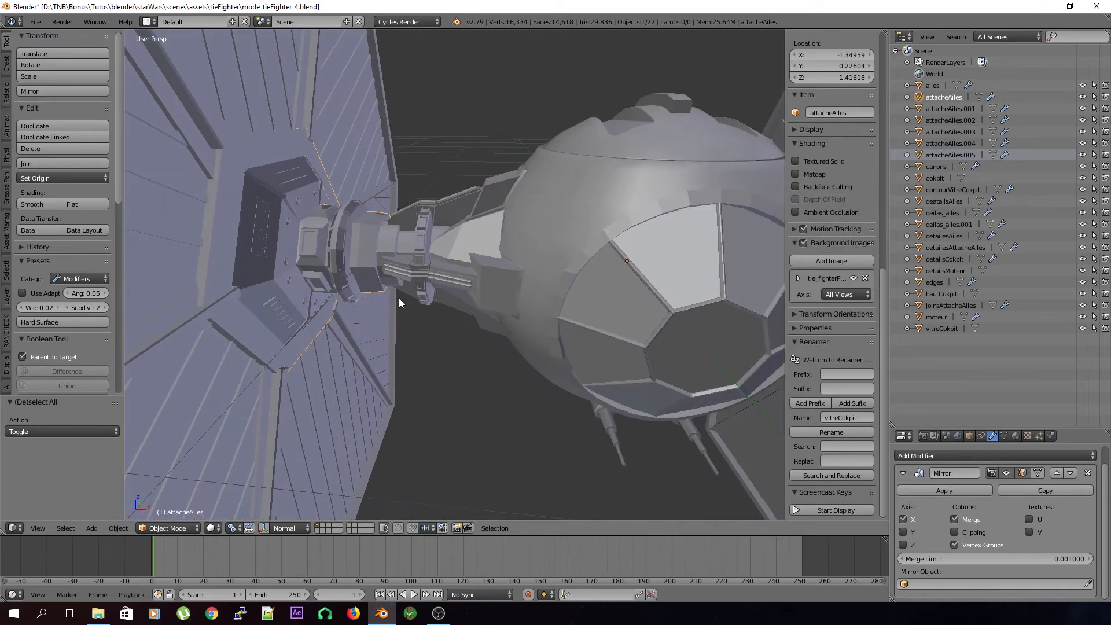
click(942, 108)
key(KP_Decimal)
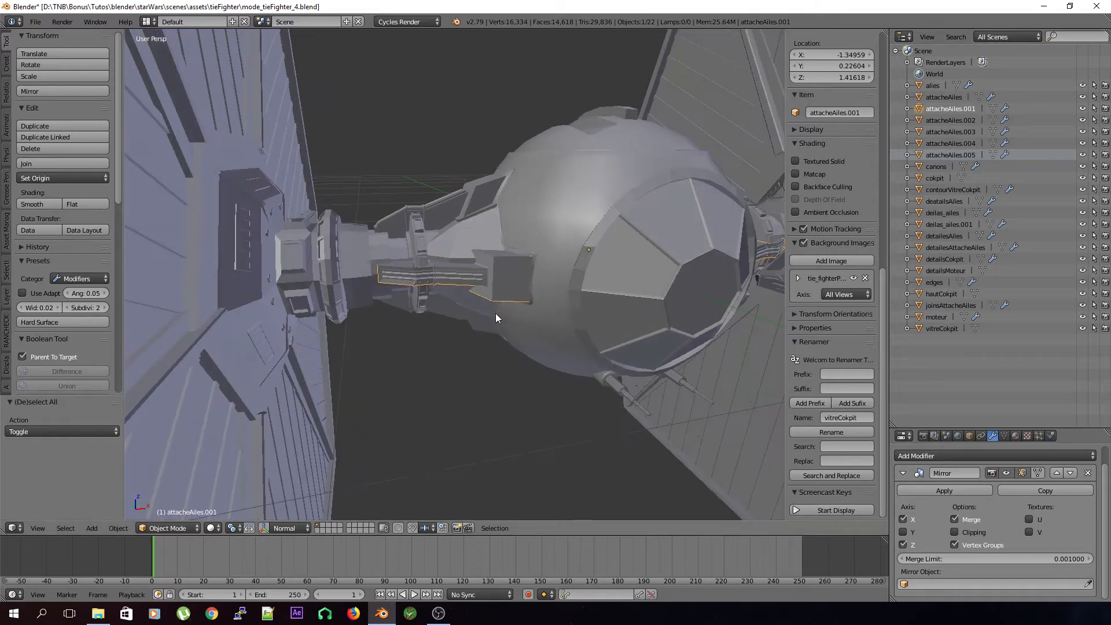
click(951, 143)
key(KP_Decimal)
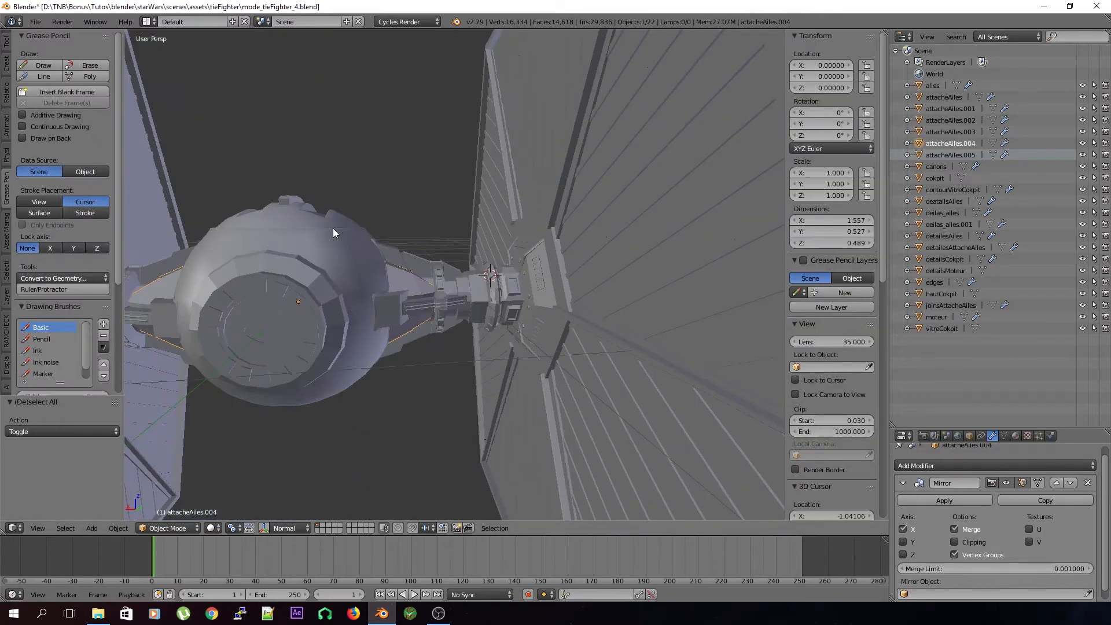
middle_drag(333, 233, 446, 223)
click(943, 154)
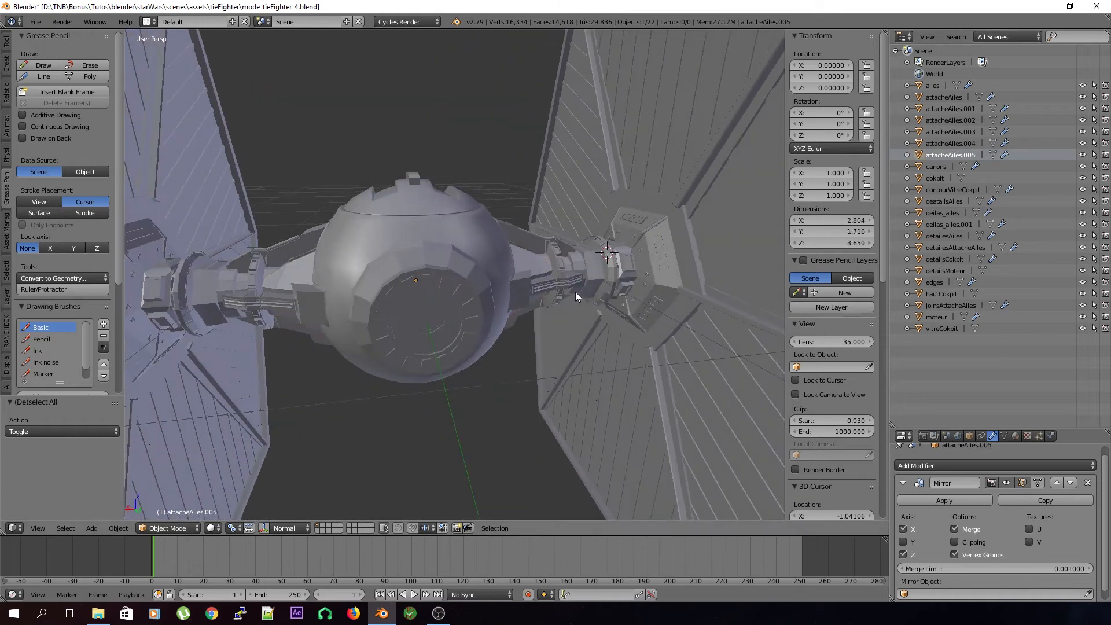
key(z)
key(z)
scroll(568, 273, down, 6)
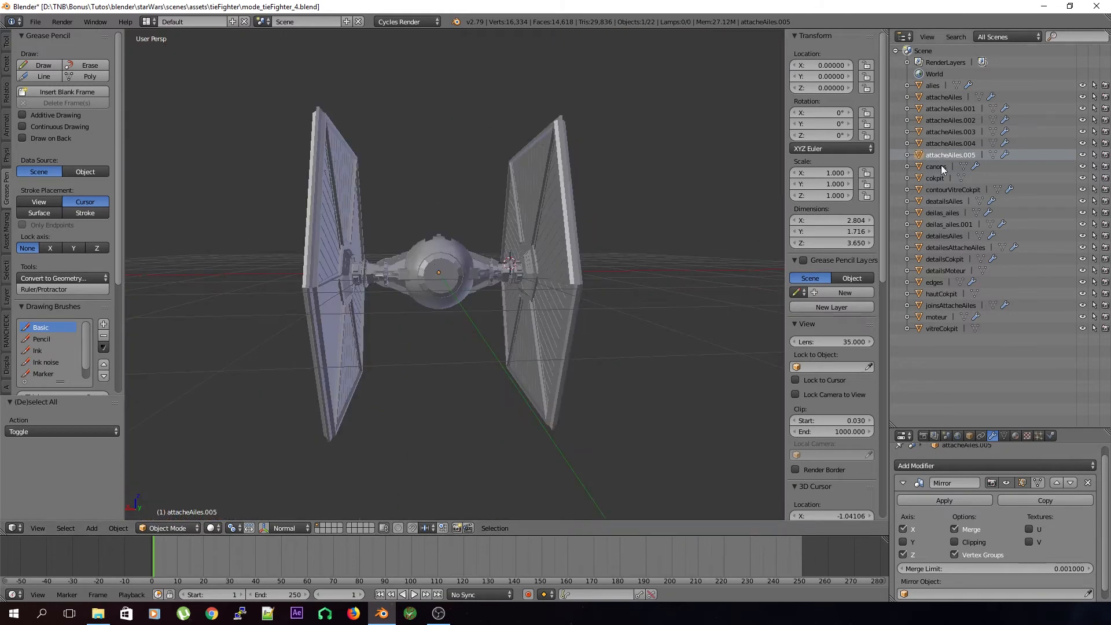
Step: Add a Subdivision Surface modifier after the Mirror on the canons object under the cockpit
click(943, 168)
key(KP_Decimal)
middle_drag(435, 297, 471, 277)
scroll(509, 310, up, 5)
scroll(509, 310, up, 3)
alt+scroll(476, 323, up, 1)
scroll(471, 277, up, 4)
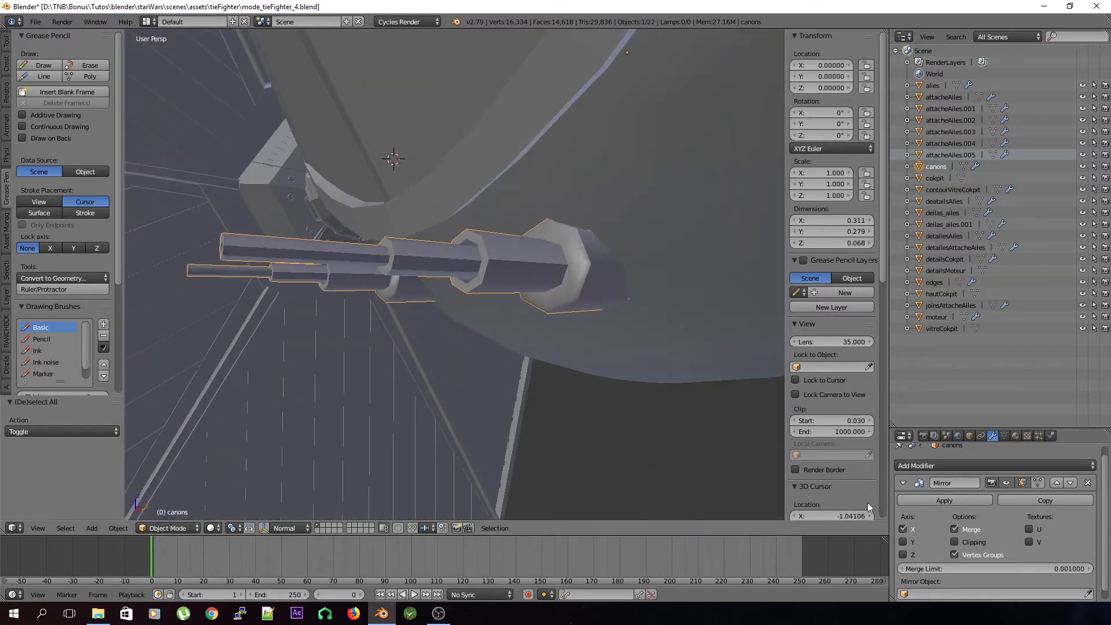
click(903, 483)
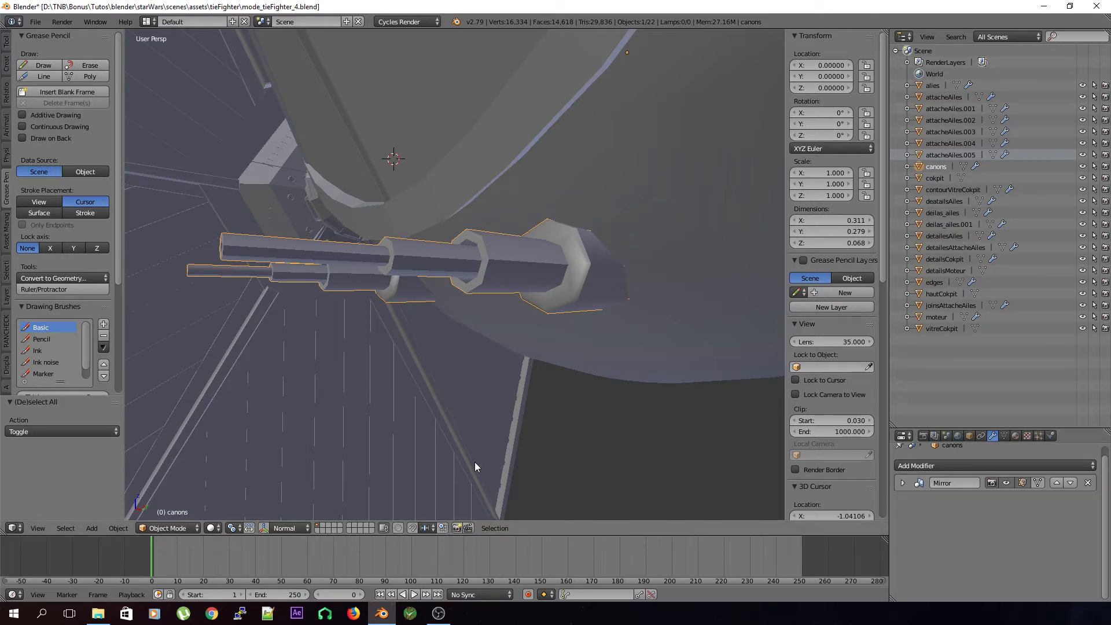
click(994, 466)
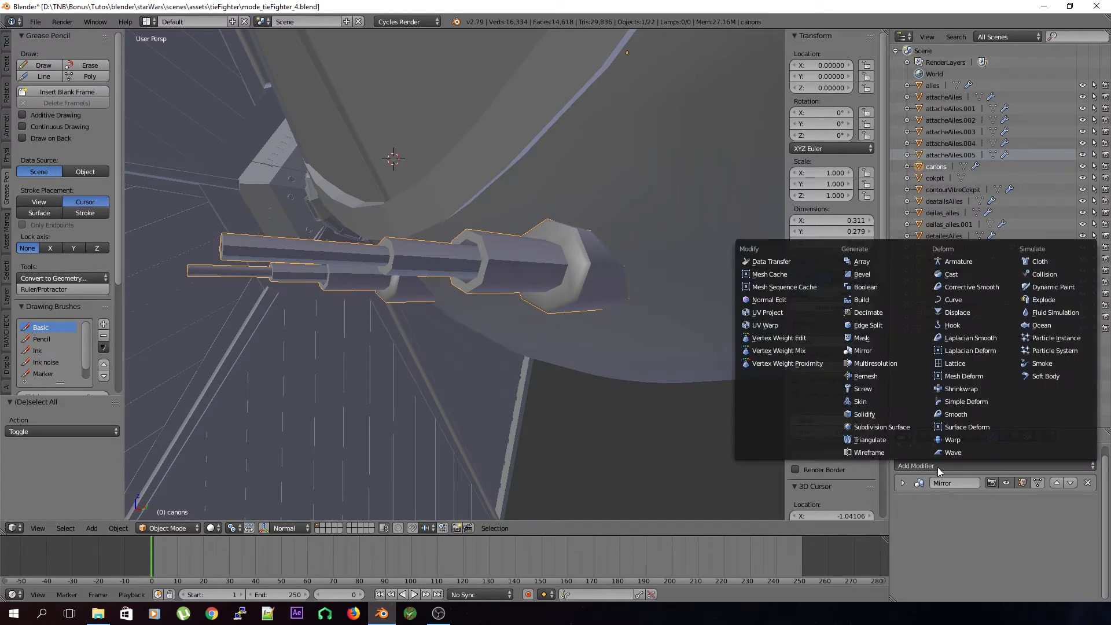
click(881, 428)
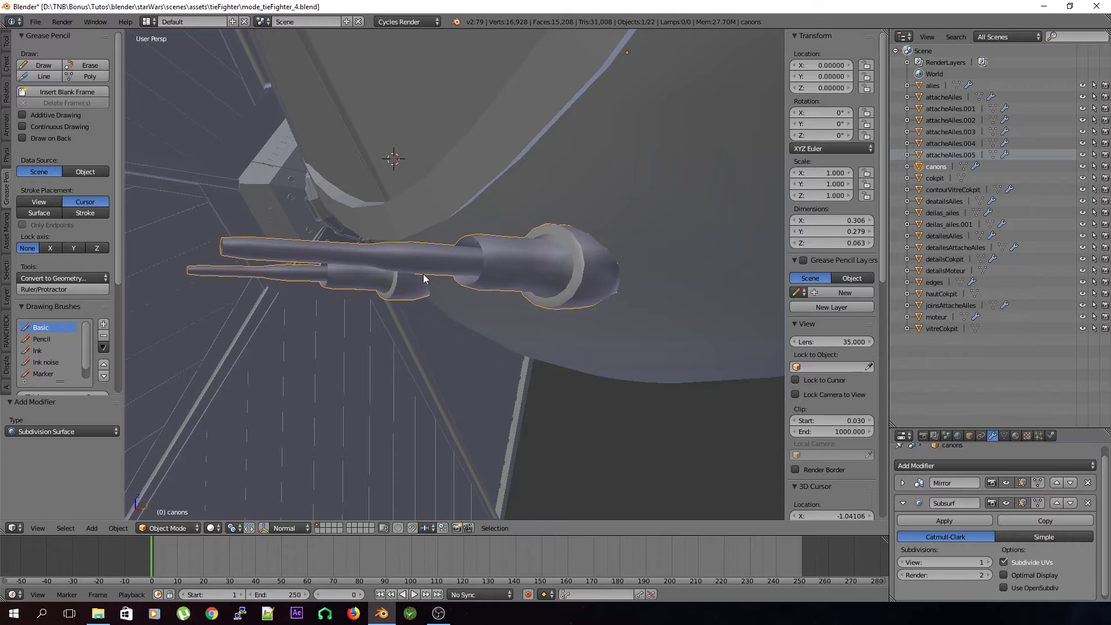
middle_drag(459, 304, 560, 324)
middle_drag(602, 293, 546, 314)
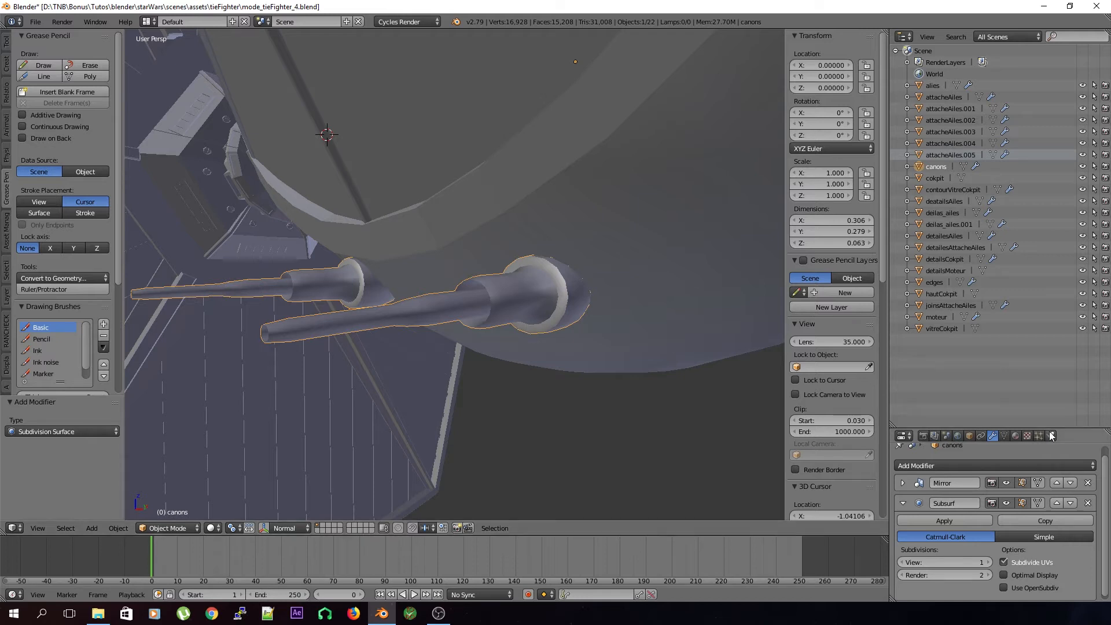
Step: Try beveling the front edge loop of the cannon's middle collar with the Subdivision Surface smoothing displayed, and undo the bevel
key(Tab)
scroll(591, 339, up, 3)
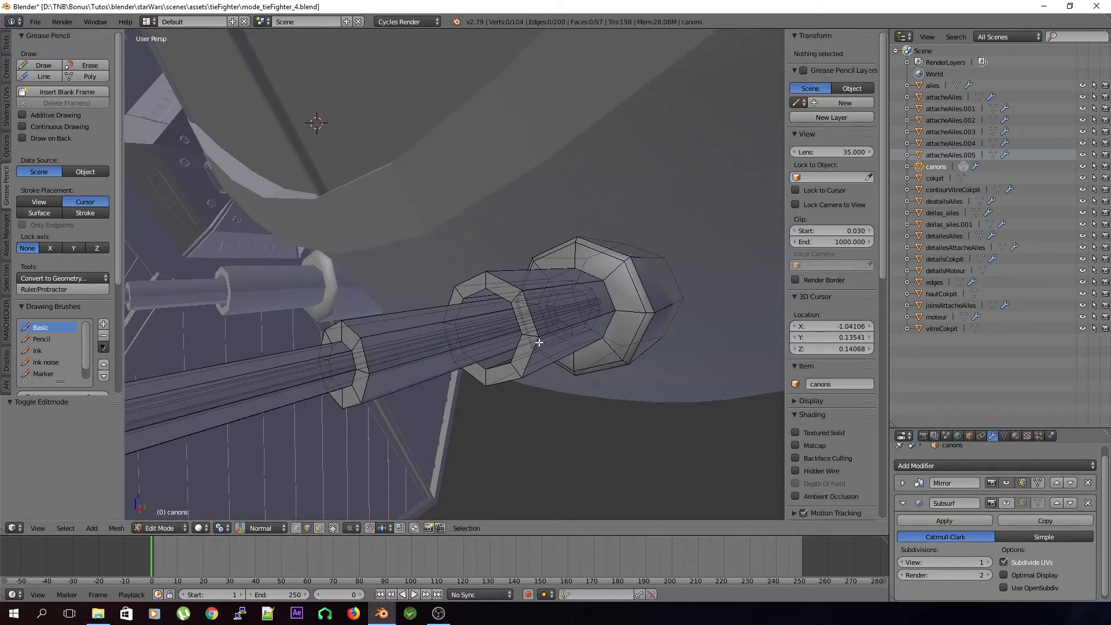
alt+right_click(537, 328)
key(ctrl+b)
scroll(538, 331, up, 1)
click(543, 335)
key(Tab)
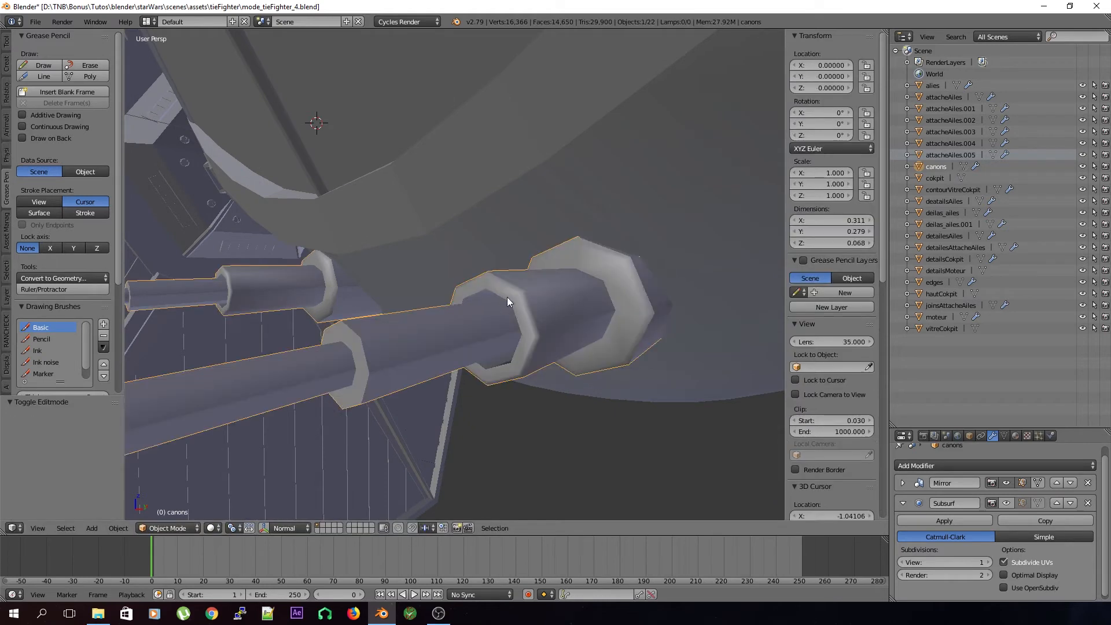
click(1009, 503)
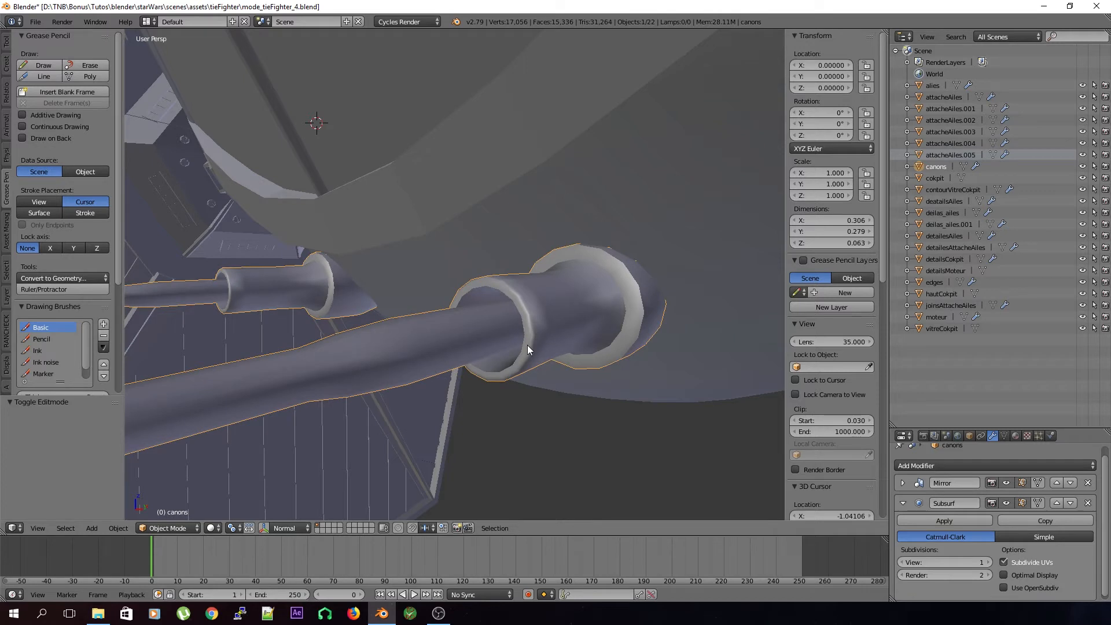
key(Tab)
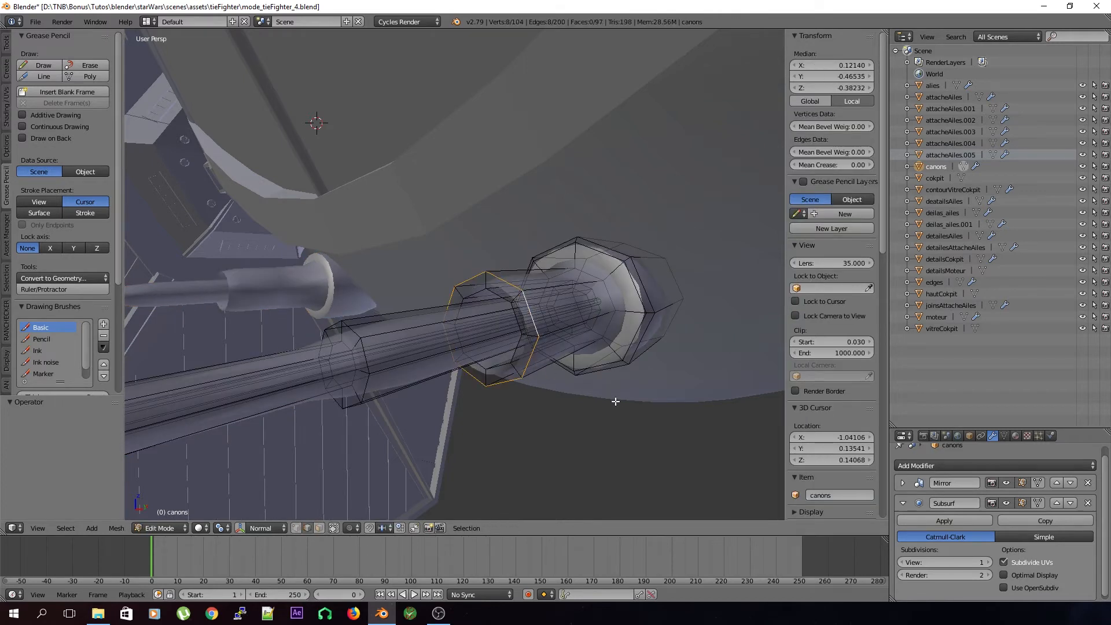
key(Tab)
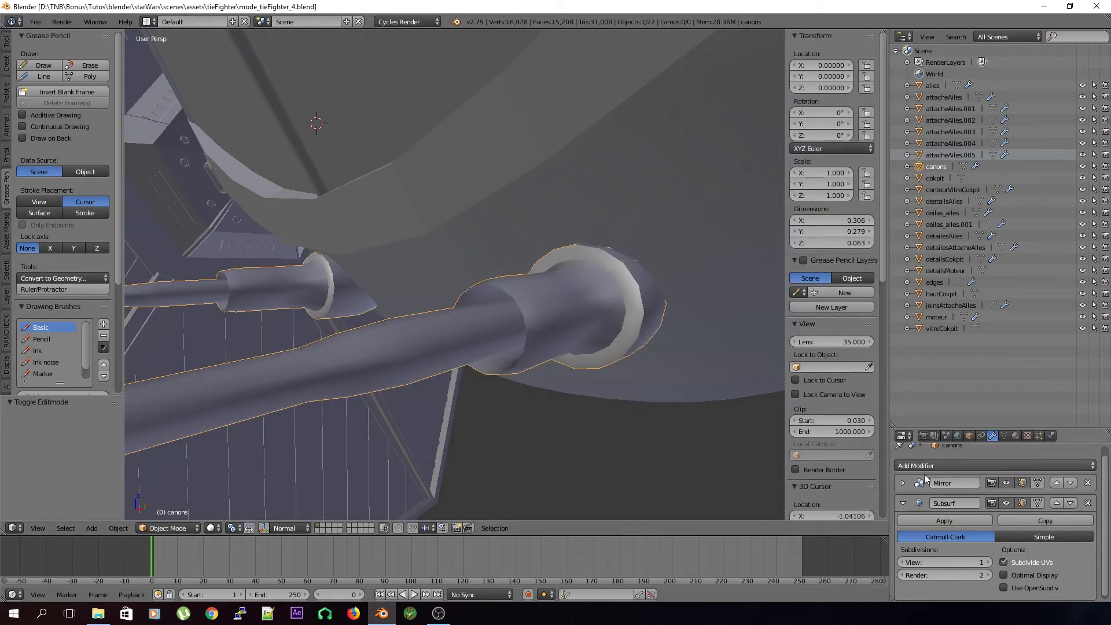
Step: Turn off the viewport display of the canons' Subsurf modifier and add a Bevel modifier to the object
click(918, 504)
click(1005, 503)
click(978, 466)
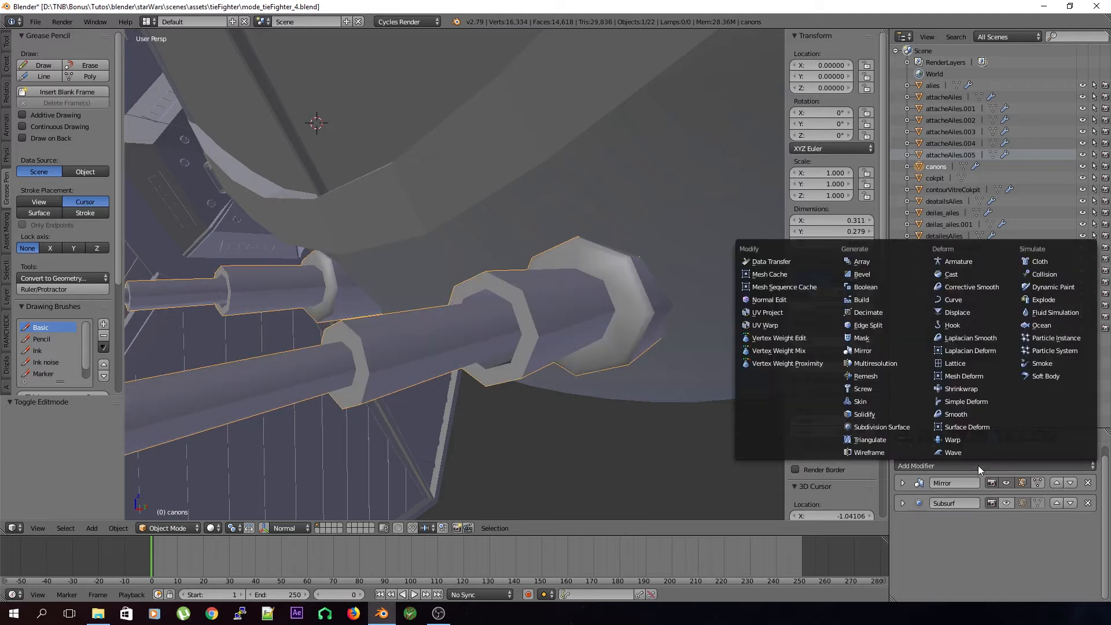
click(885, 276)
scroll(931, 524, down, 3)
scroll(943, 531, up, 3)
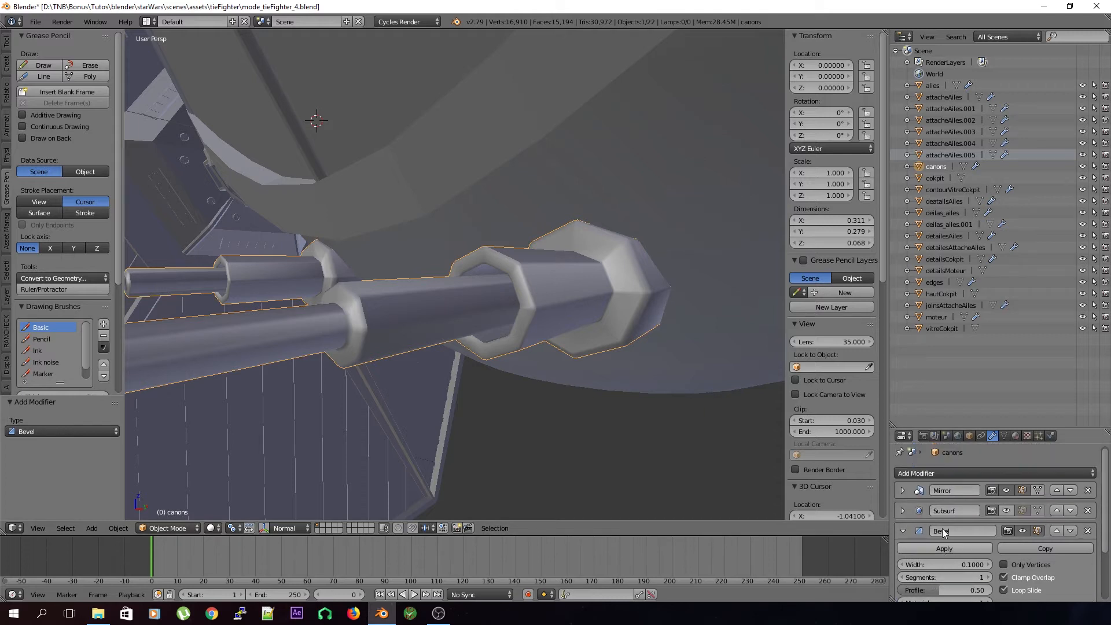
Step: Move the canons' Bevel modifier above Subsurf and turn the Subsurf viewport display back on
click(1057, 530)
scroll(939, 536, down, 3)
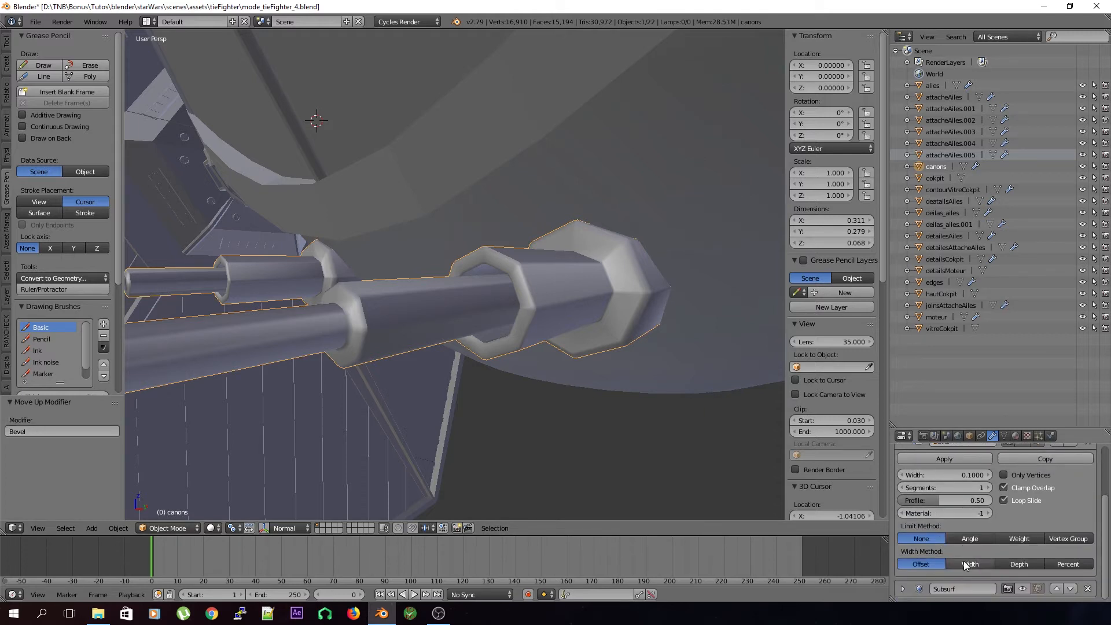
click(1023, 588)
middle_drag(570, 440, 578, 450)
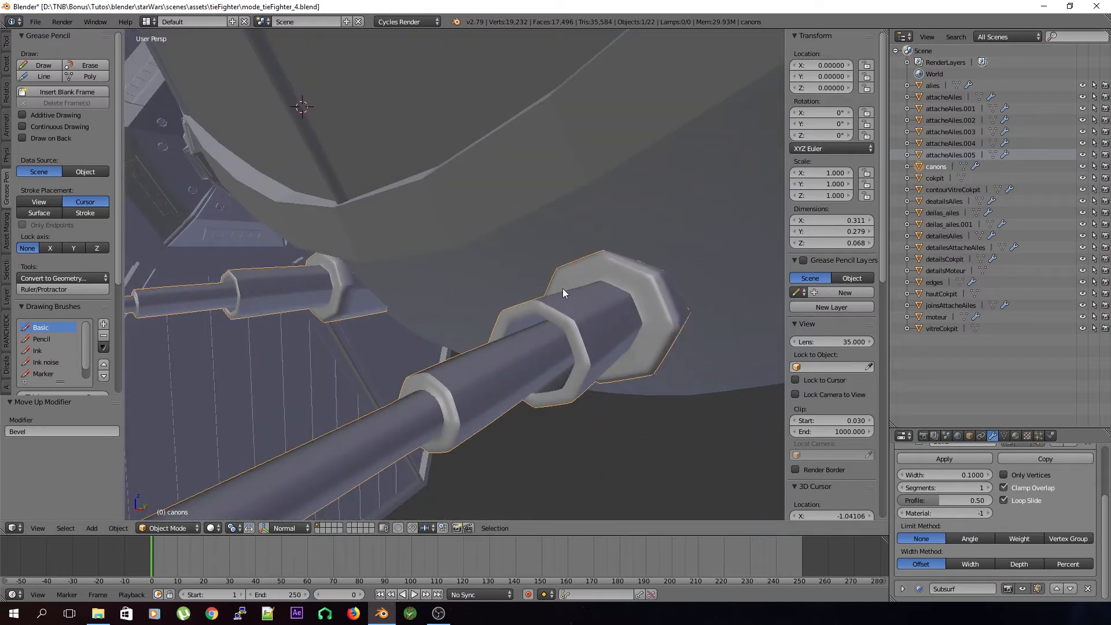
scroll(938, 463, up, 1)
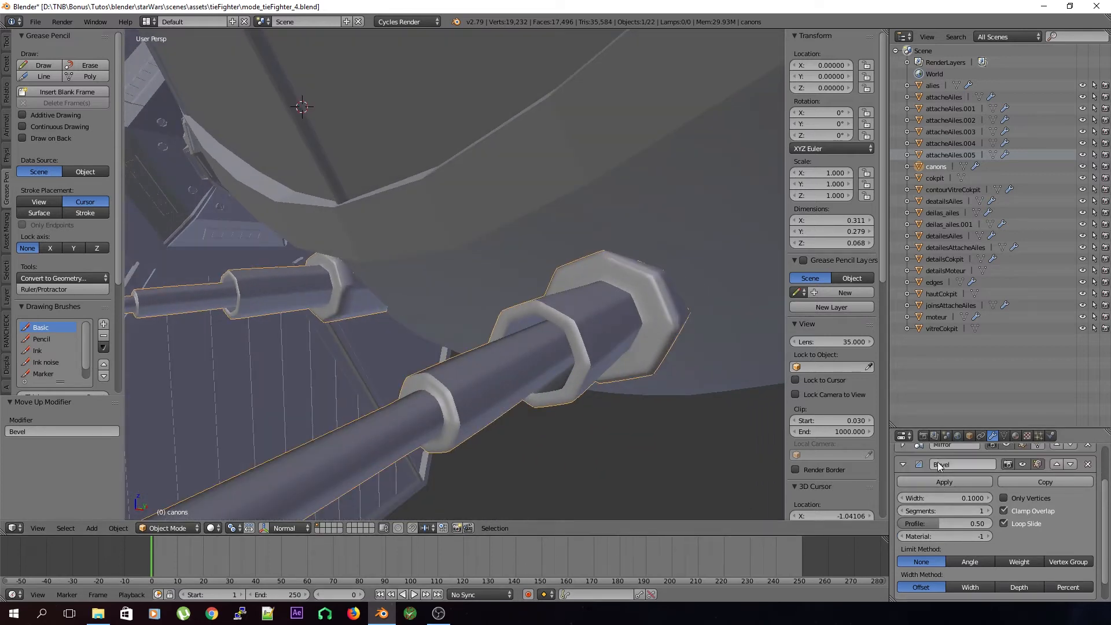
Step: Limit the canons' Bevel by Angle at 47° and set it to 2 segments, checking the mesh in wireframe
click(973, 562)
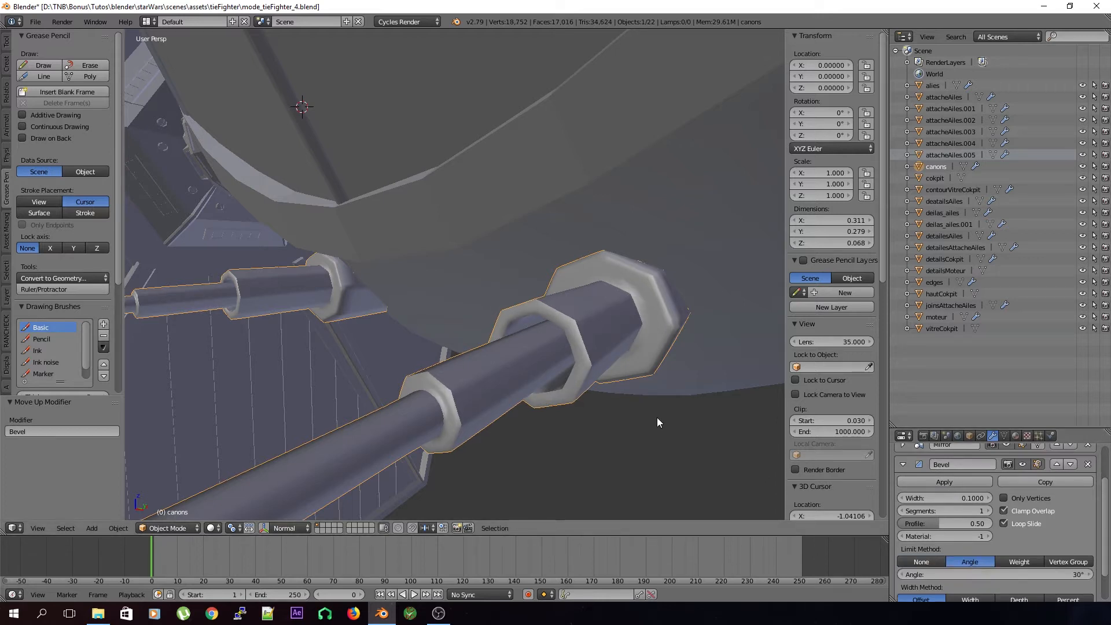
click(990, 511)
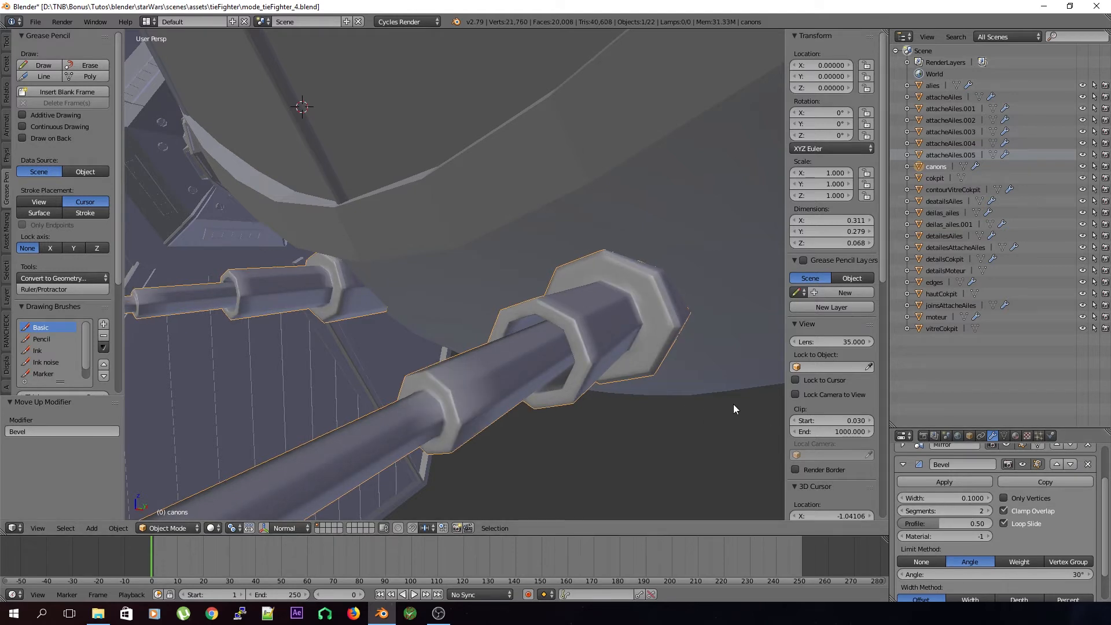
key(z)
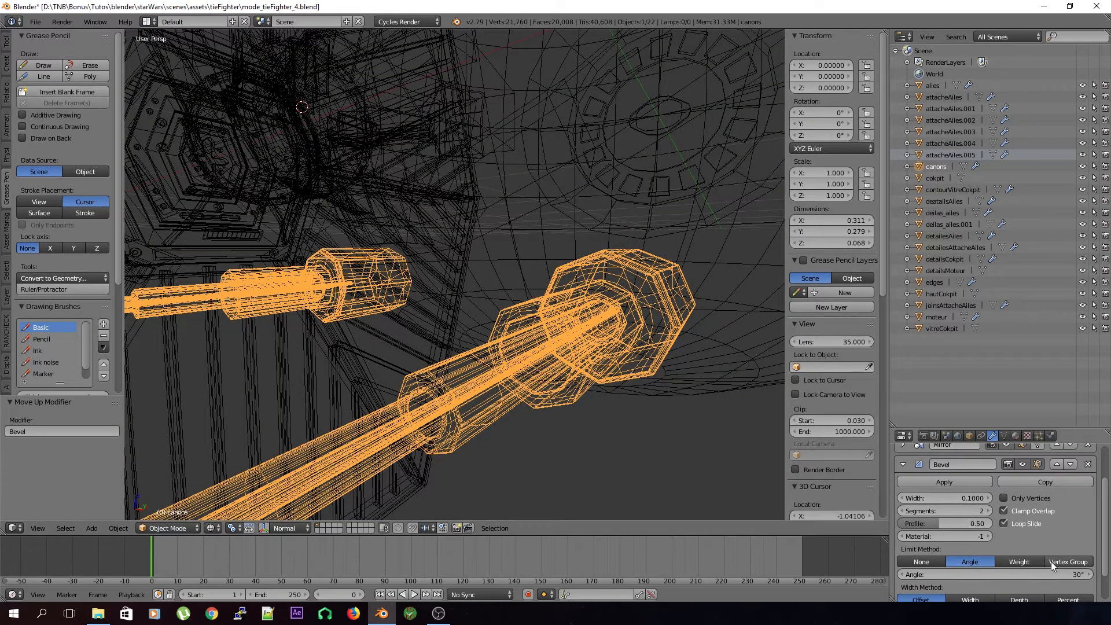
mouse_move(1022, 576)
mouse_down()
mouse_move(1051, 576)
mouse_move(1040, 576)
mouse_up()
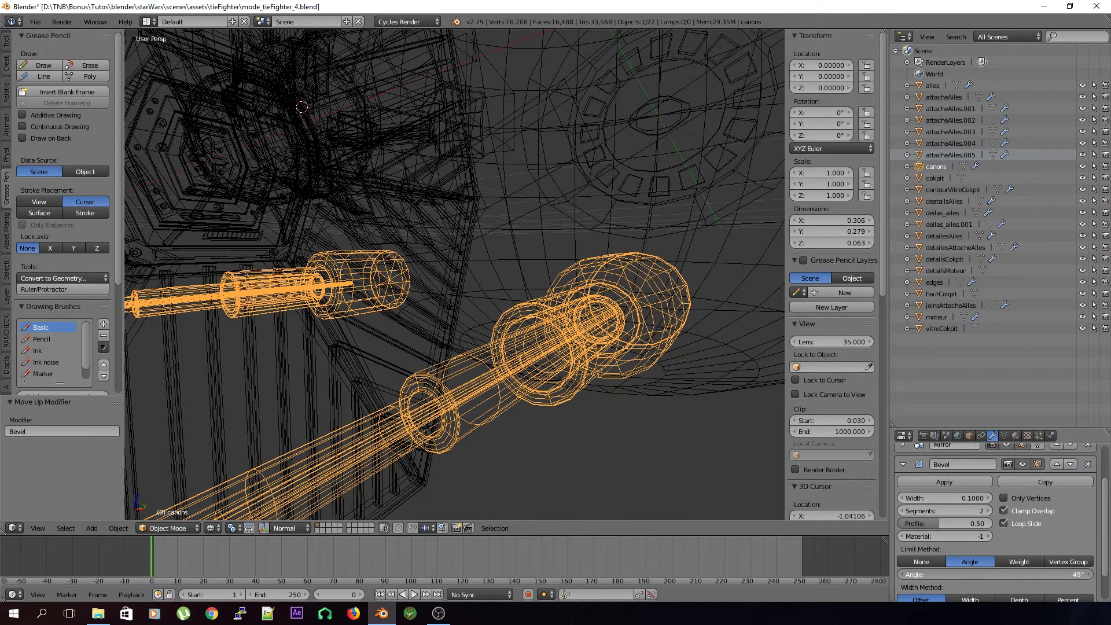
key(z)
middle_drag(616, 388, 585, 375)
Step: Set the canons' Subsurf view subdivisions to 2 and examine the smoothed collars up close
scroll(959, 543, down, 2)
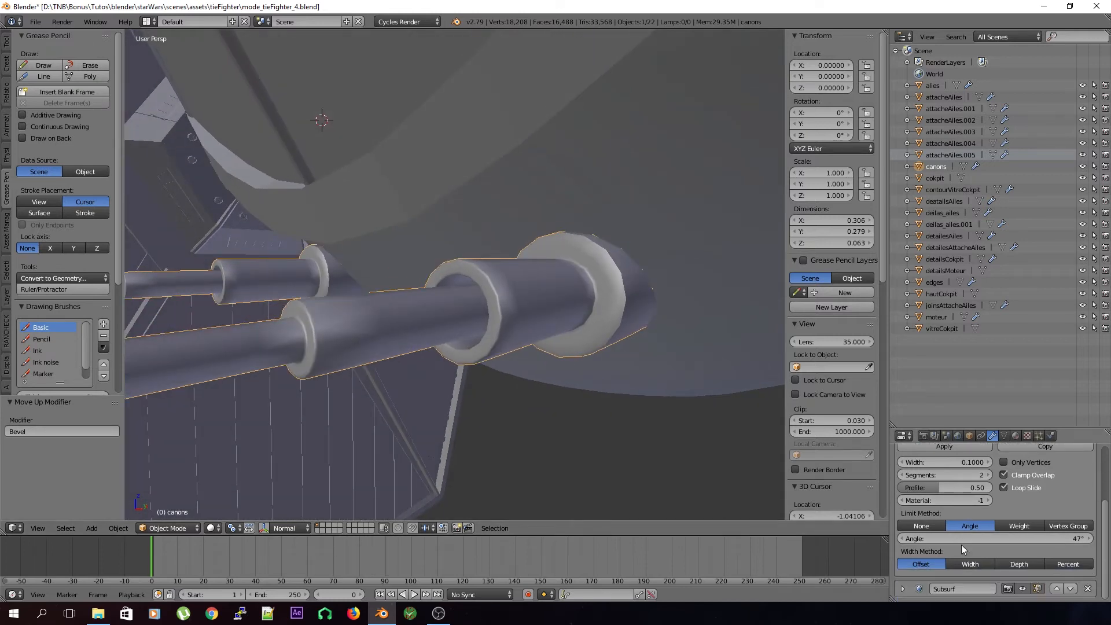
click(903, 589)
scroll(926, 579, down, 3)
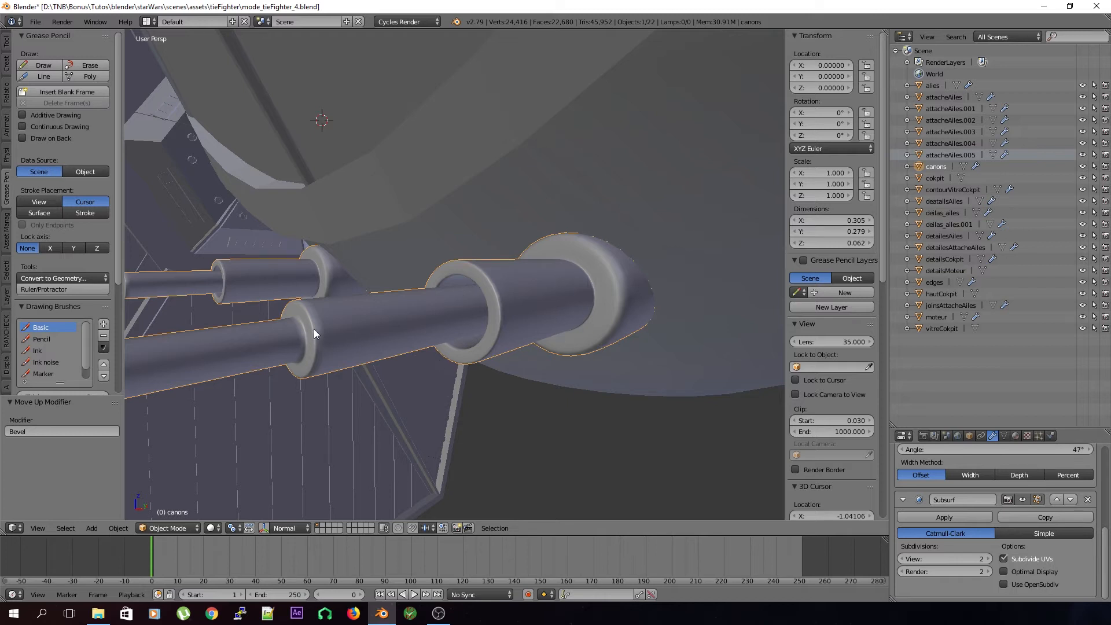
middle_drag(314, 329, 525, 287)
middle_drag(592, 306, 568, 312)
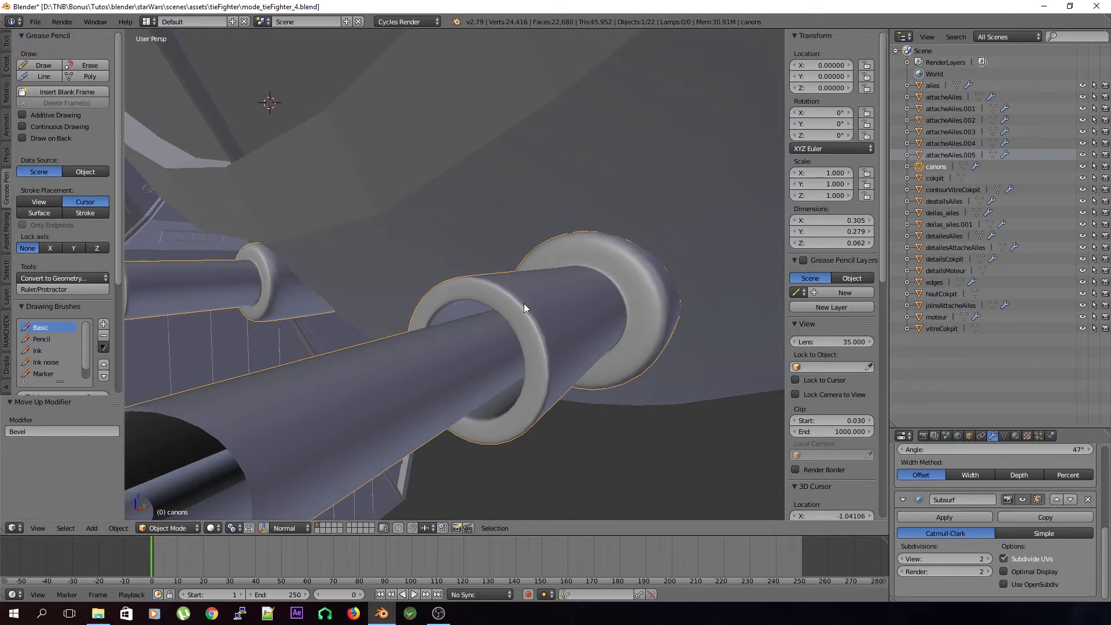
Step: Reduce the canons' Bevel width to 0.0002 and deselect the object
scroll(1024, 518, up, 2)
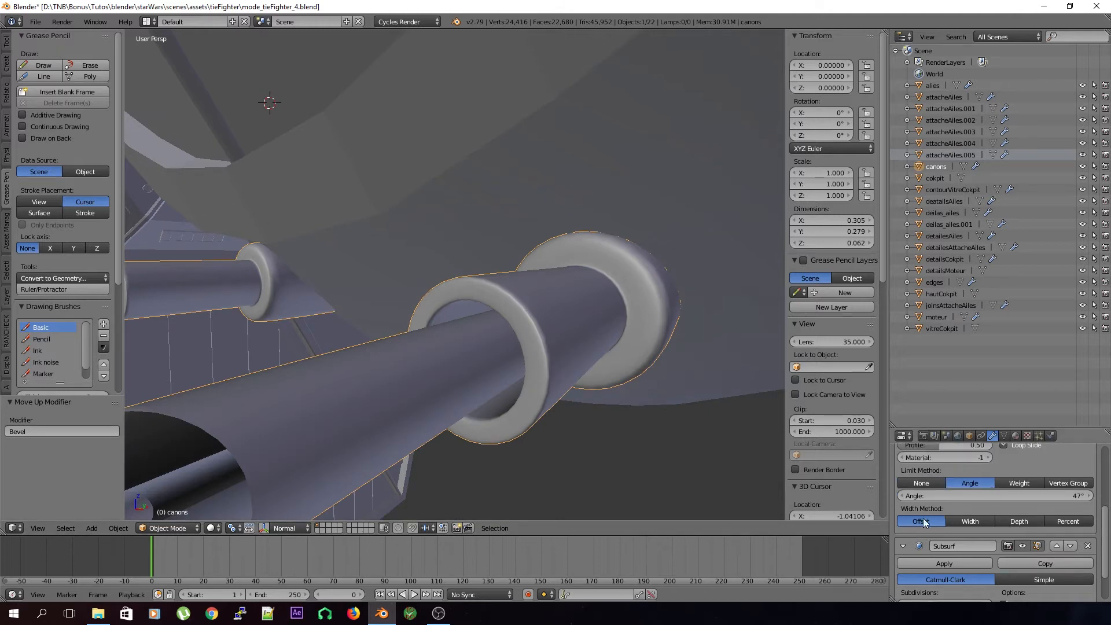
scroll(952, 538, up, 2)
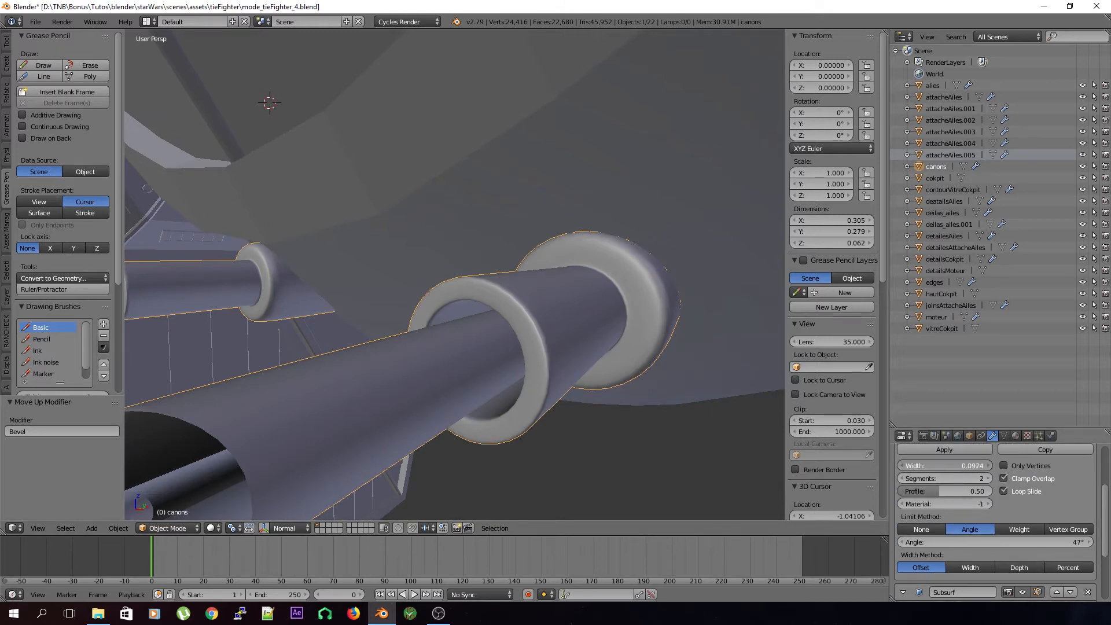
drag(945, 465, 906, 466)
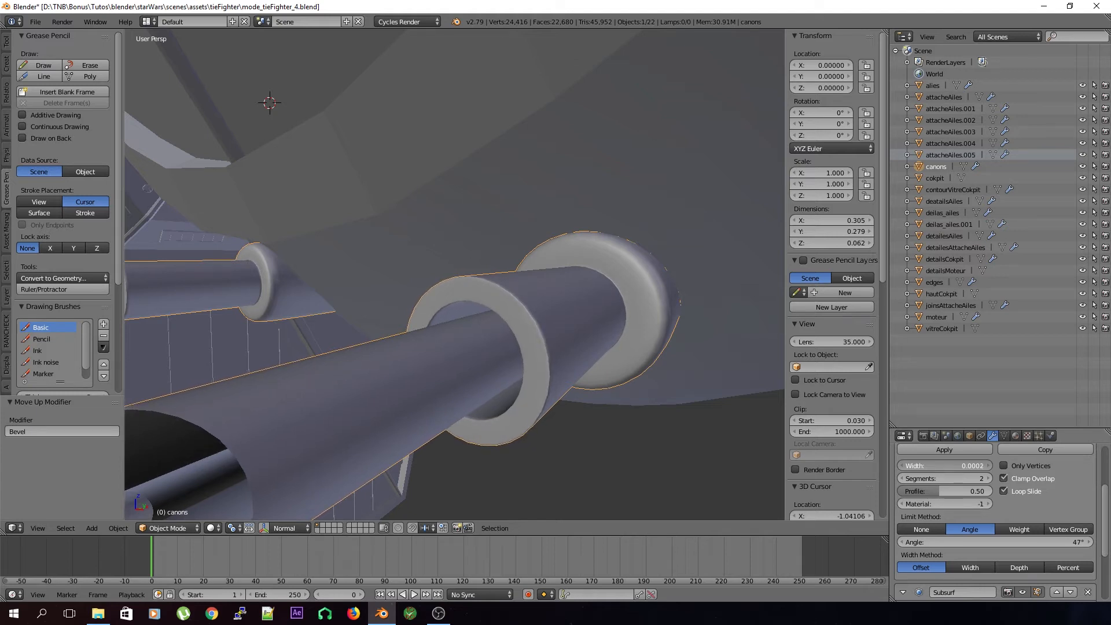
key(a)
Step: Turn off the viewport display of the canons' Subsurf and Bevel modifiers, and save the file
scroll(1075, 544, down, 3)
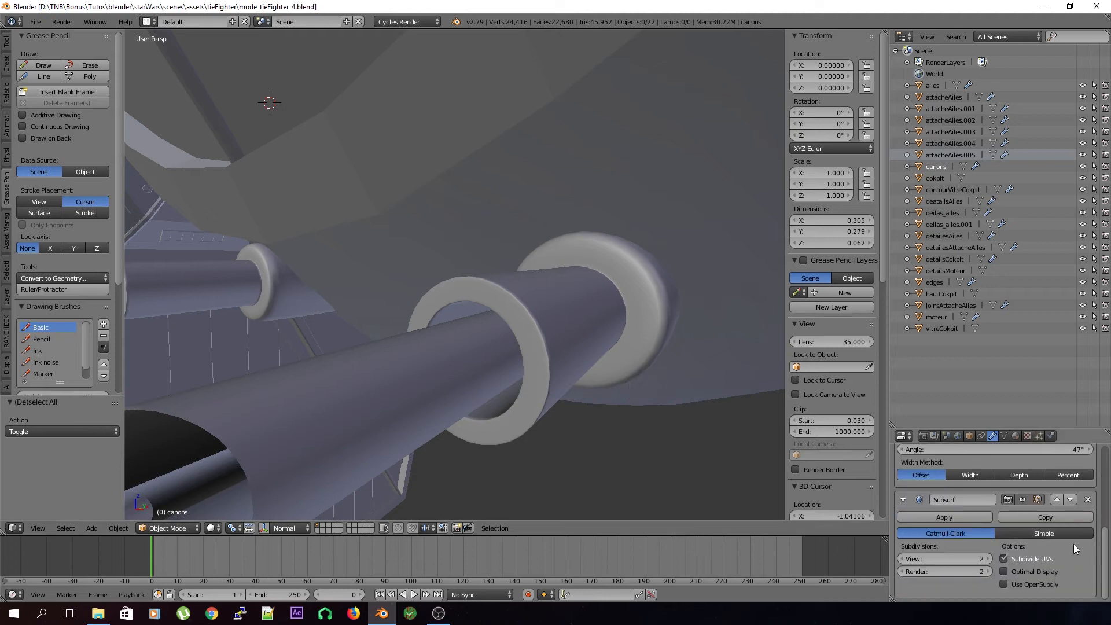
click(1022, 499)
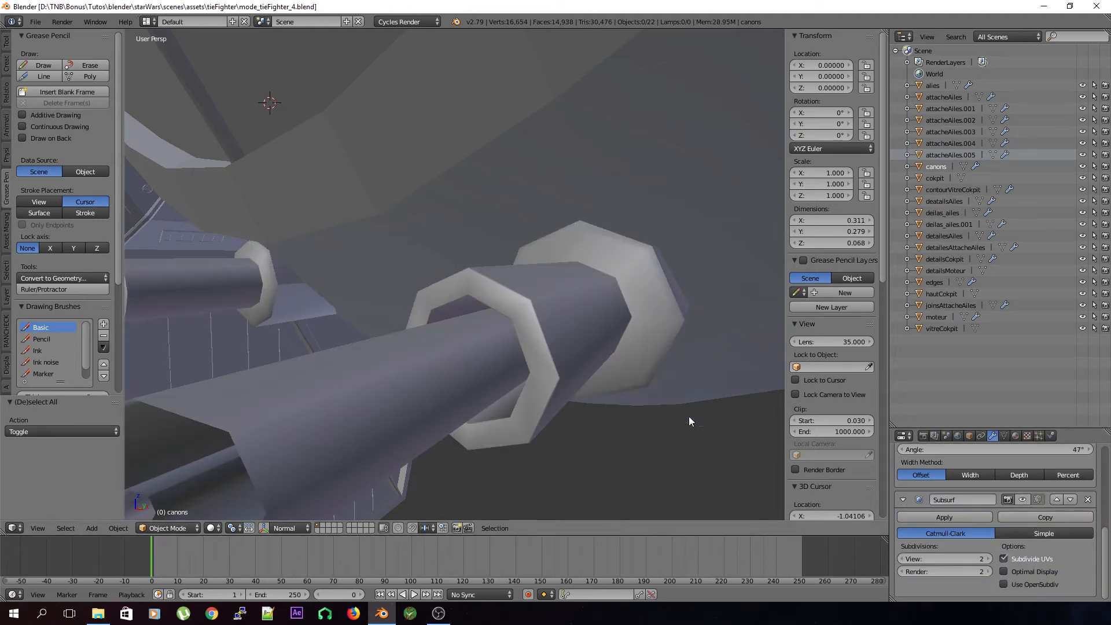
scroll(1021, 536, up, 3)
scroll(1021, 536, up, 4)
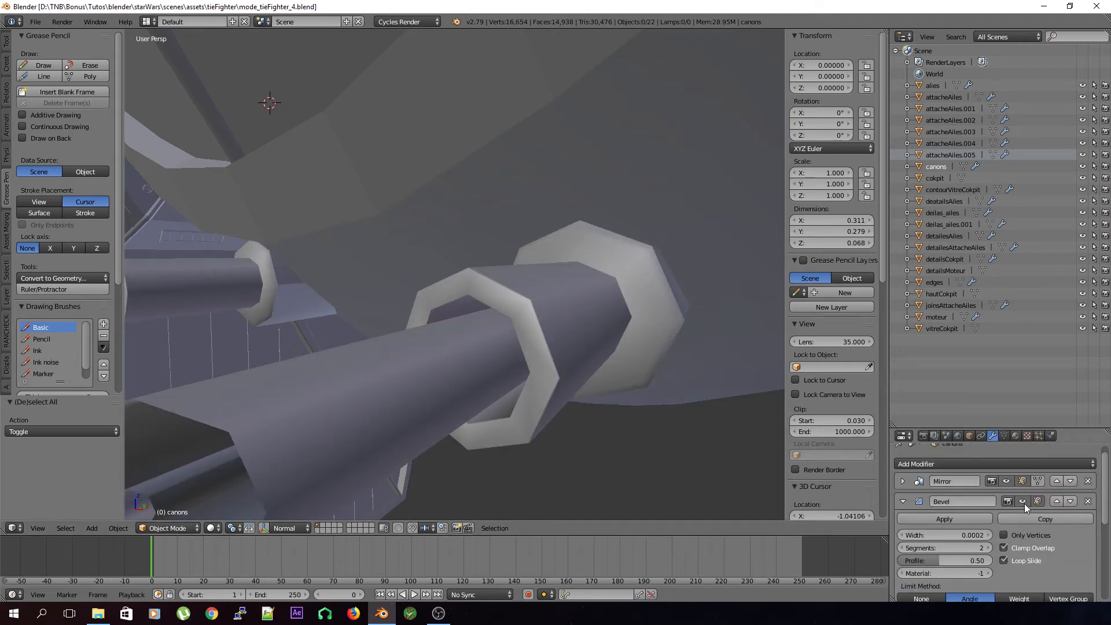
click(1022, 501)
scroll(545, 387, down, 6)
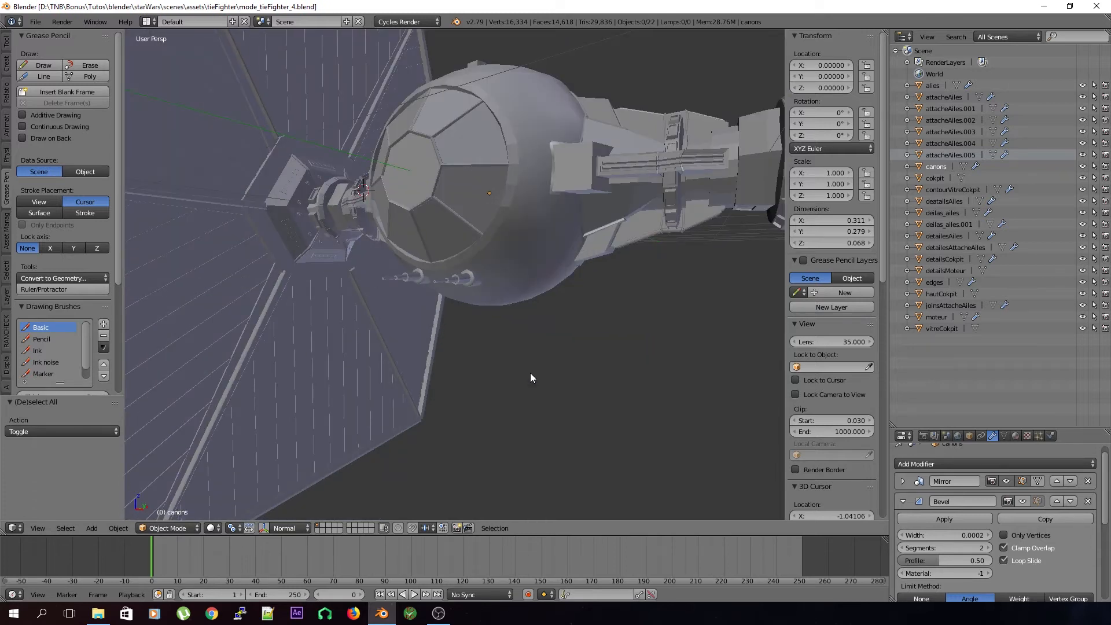
scroll(501, 332, up, 4)
middle_drag(422, 300, 440, 253)
key(ctrl+s)
click(429, 305)
Step: Select the contourVitreCokpit window frame, switch the selection to the cokpit object, and save the file
right_click(443, 269)
scroll(435, 281, down, 5)
key(ctrl+s)
click(437, 231)
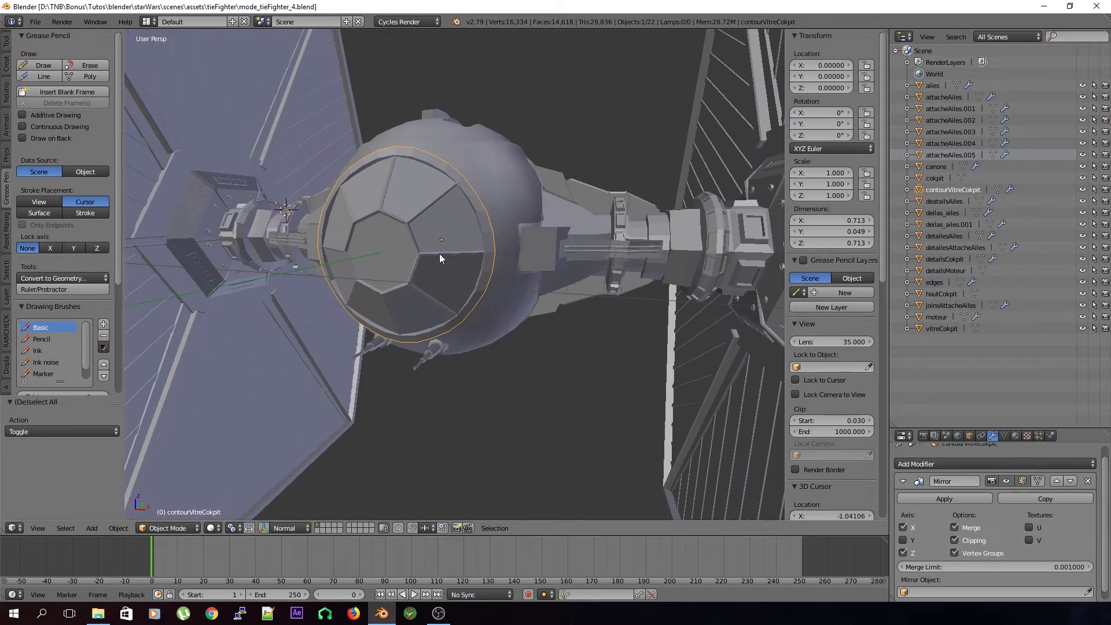
click(939, 175)
middle_drag(568, 220, 450, 330)
key(ctrl+s)
click(428, 328)
Step: Examine the cokpit mesh in wireframe and Edit Mode, return to solid Object Mode, and save the file
key(z)
key(z)
key(z)
key(z)
key(Tab)
key(Tab)
key(ctrl+s)
click(451, 328)
middle_drag(452, 327, 516, 330)
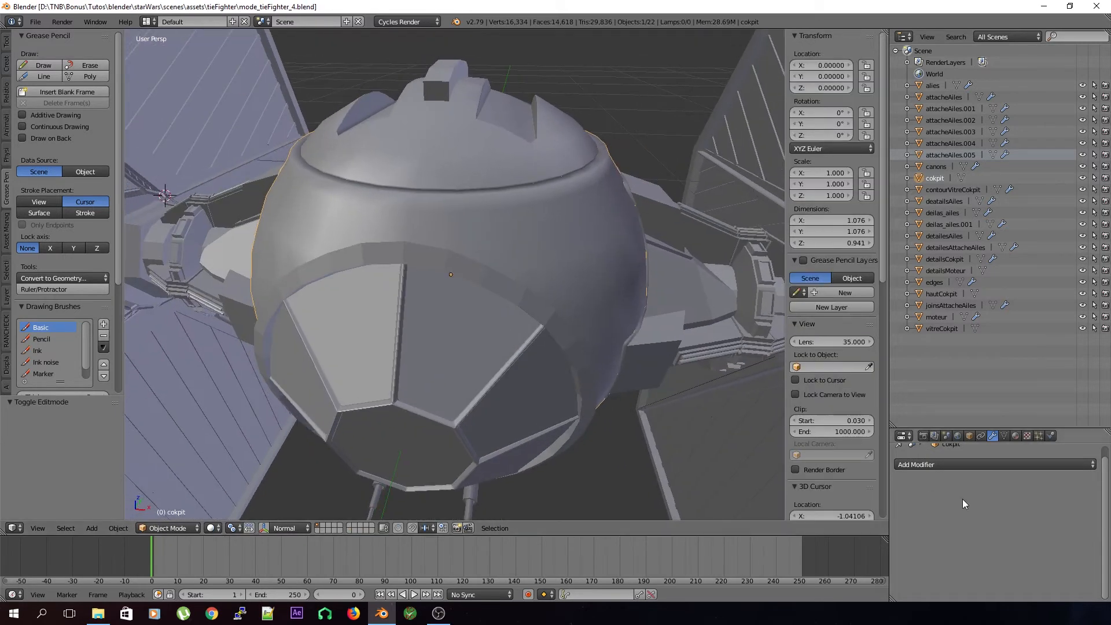
Step: Add a Bevel modifier to the cokpit object, limited by Angle at 57° with 2 segments
click(971, 465)
click(877, 282)
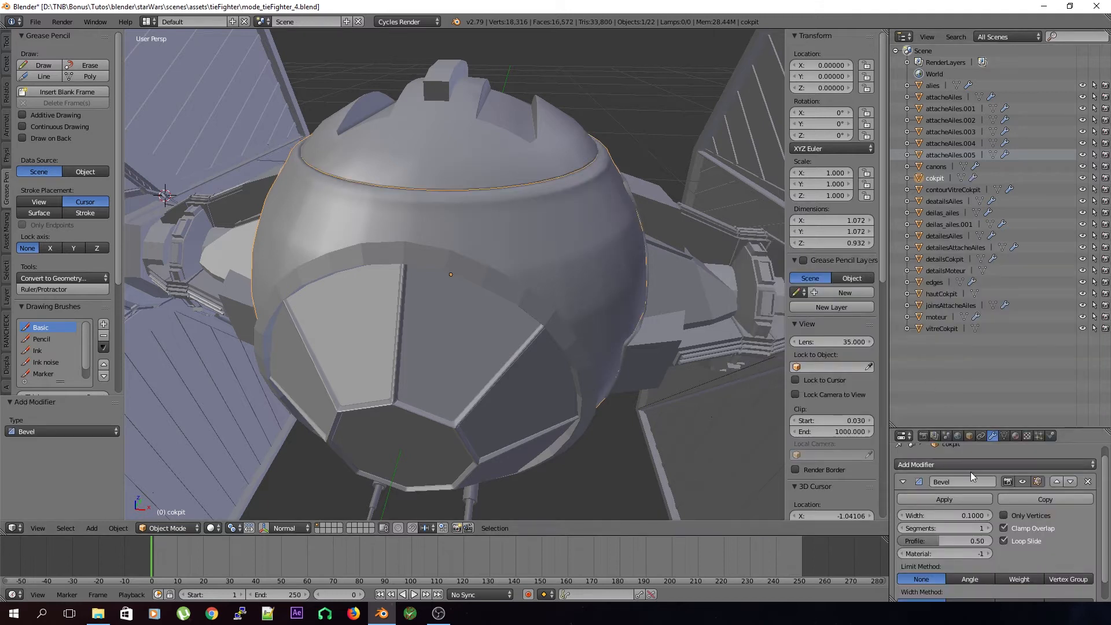
click(971, 579)
scroll(963, 525, down, 2)
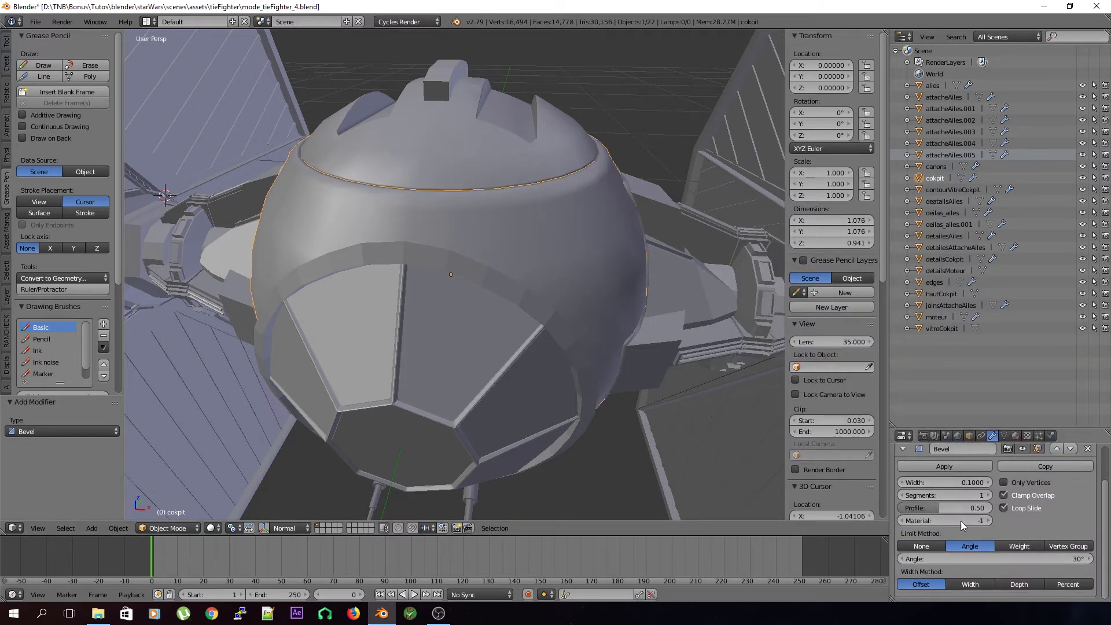
key(z)
click(988, 496)
mouse_move(994, 564)
mouse_down()
mouse_move(1030, 559)
mouse_move(1003, 559)
mouse_up()
key(z)
shift+middle_drag(571, 201, 538, 235)
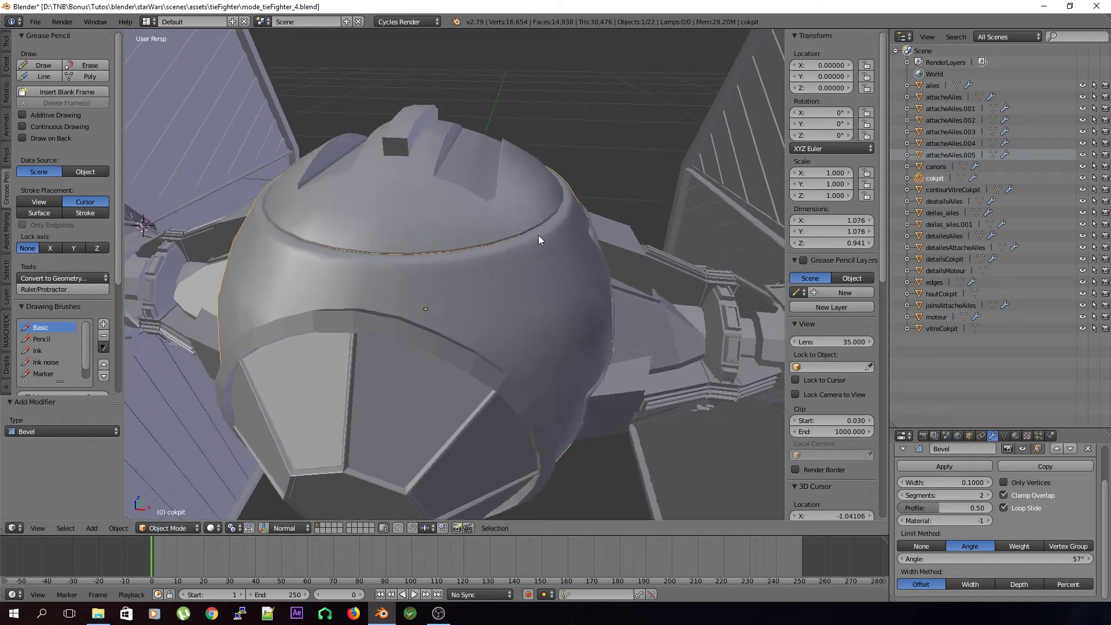
Step: Set the cokpit's Bevel width to 0.0035 and save the file
scroll(538, 235, up, 2)
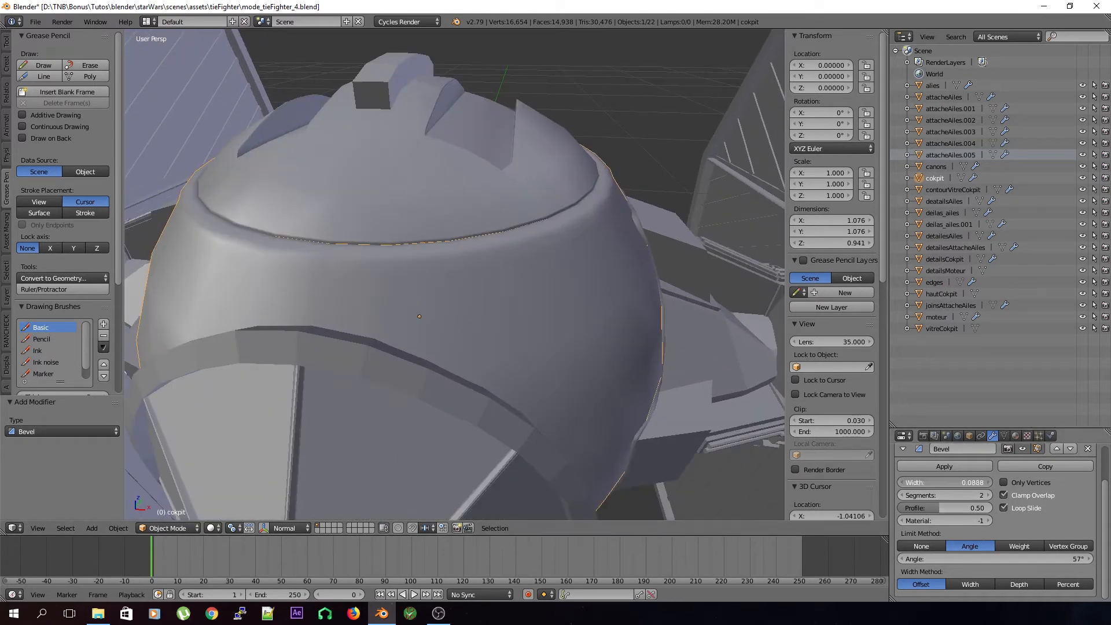
drag(949, 482, 923, 482)
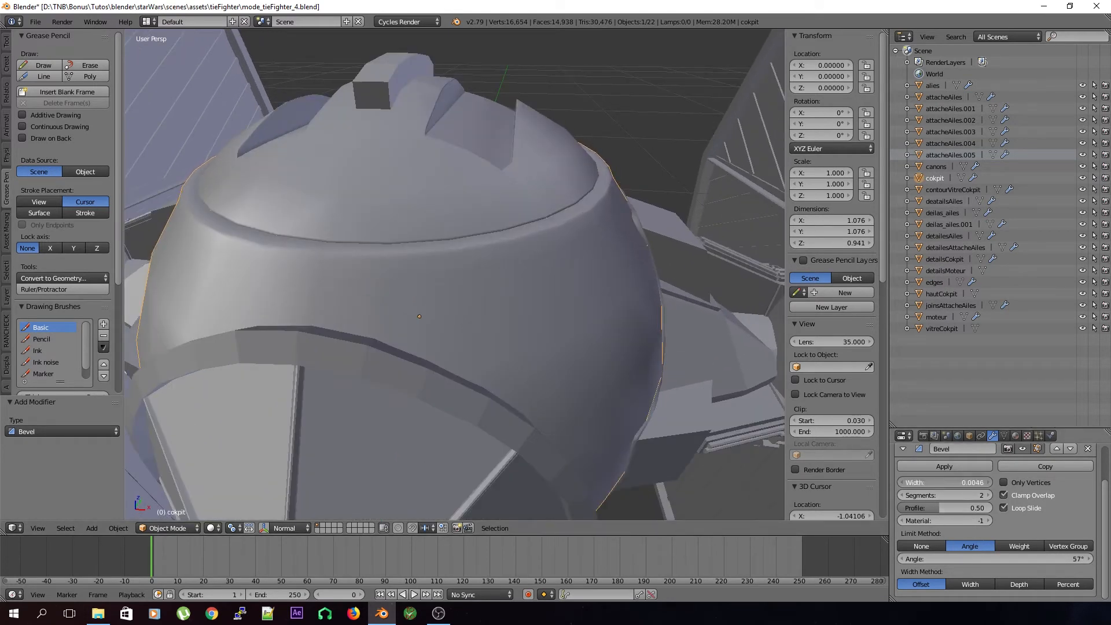
key(ctrl+s)
key(Return)
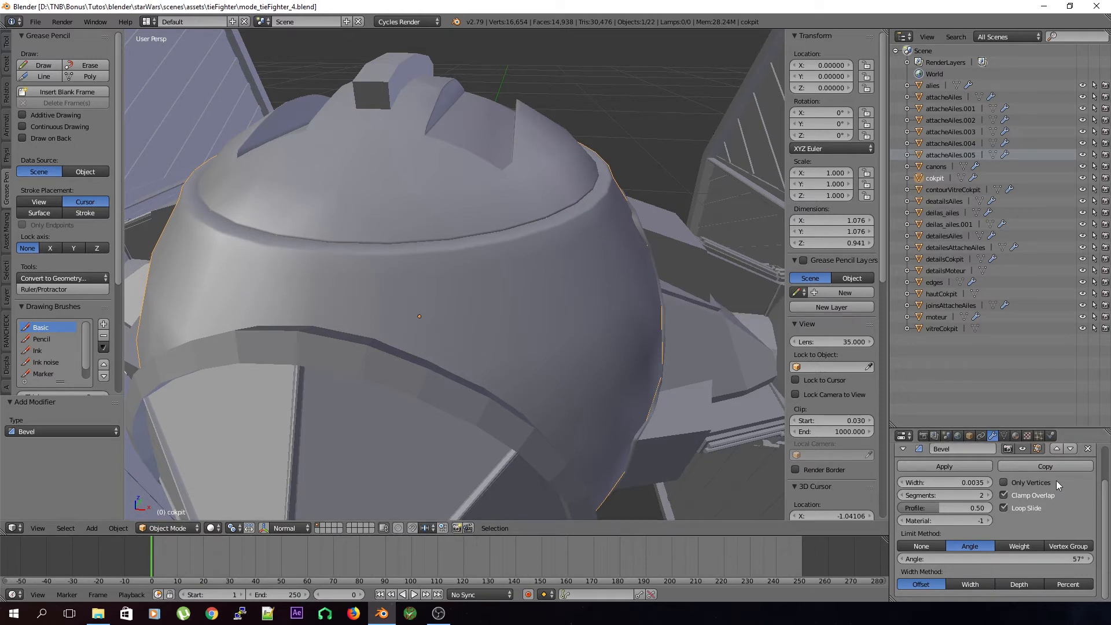
Step: Add a Subdivision Surface modifier after the cokpit's Bevel, check the rounded hull from the front, and save
scroll(989, 482, up, 2)
click(988, 481)
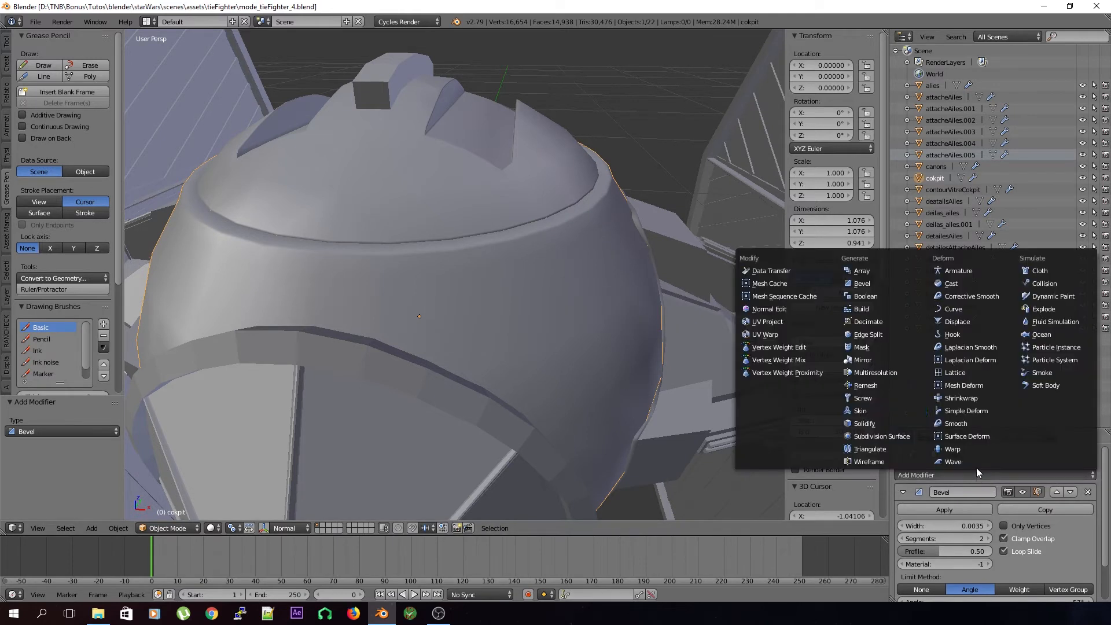
click(891, 436)
scroll(524, 313, down, 4)
middle_drag(524, 313, 503, 251)
key(ctrl+s)
key(Return)
middle_drag(513, 335, 584, 289)
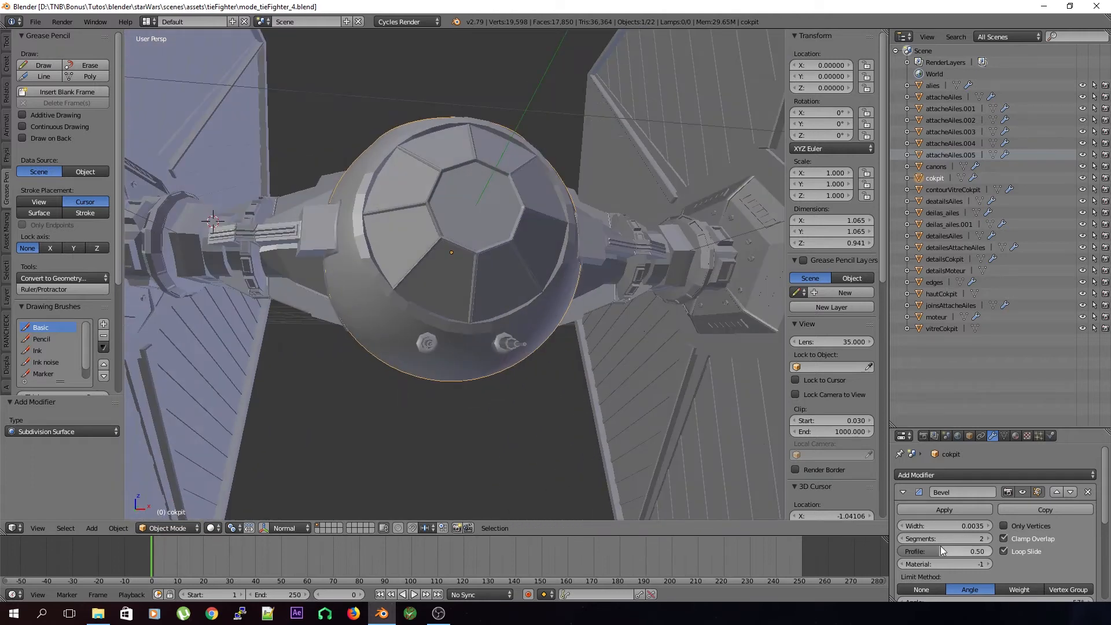
Step: Turn off the viewport display of the cokpit's Bevel and Subsurf modifiers, and save the file
click(1022, 494)
scroll(1025, 521, down, 4)
click(1012, 561)
key(ctrl+s)
key(Return)
scroll(1013, 561, down, 3)
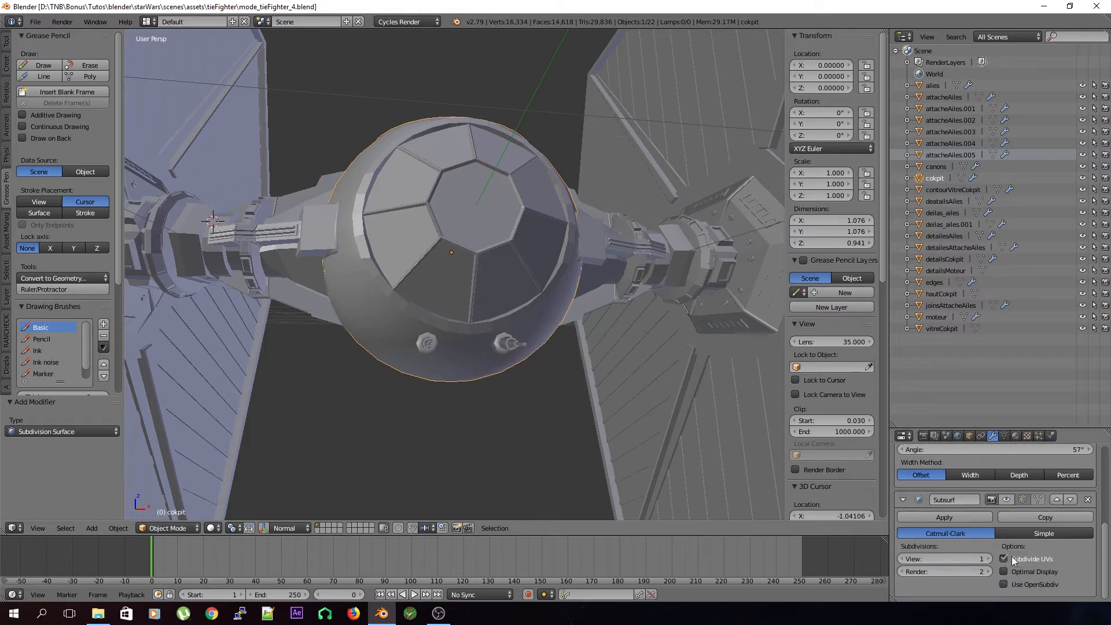
Step: Set the cokpit's Subsurf view subdivisions to 0, deselect the object, and save the file
click(902, 560)
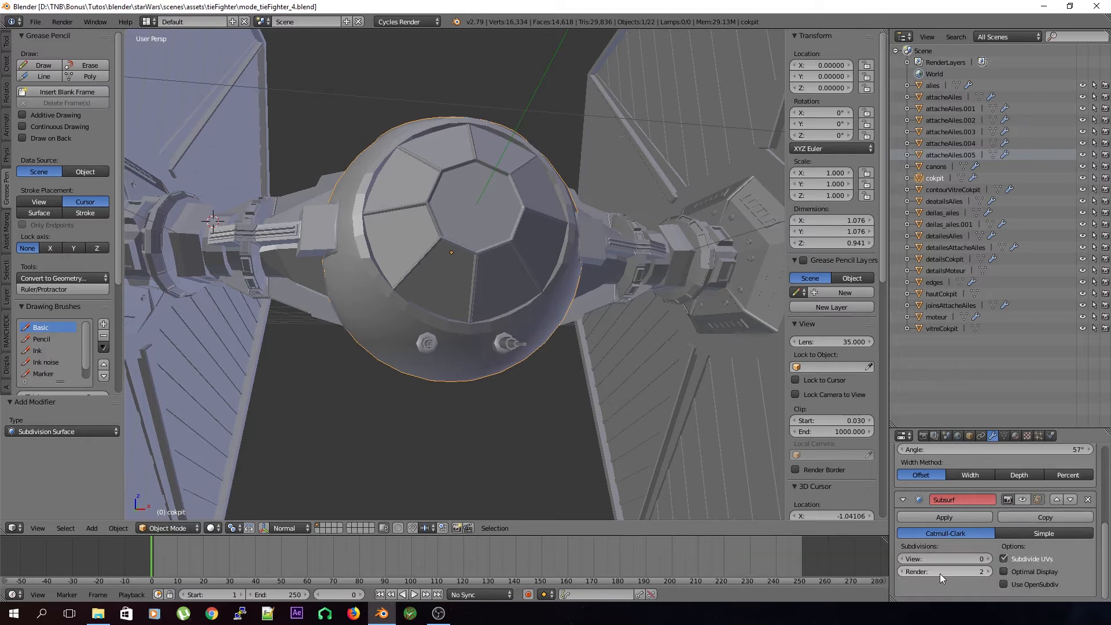
key(a)
key(ctrl+s)
click(242, 310)
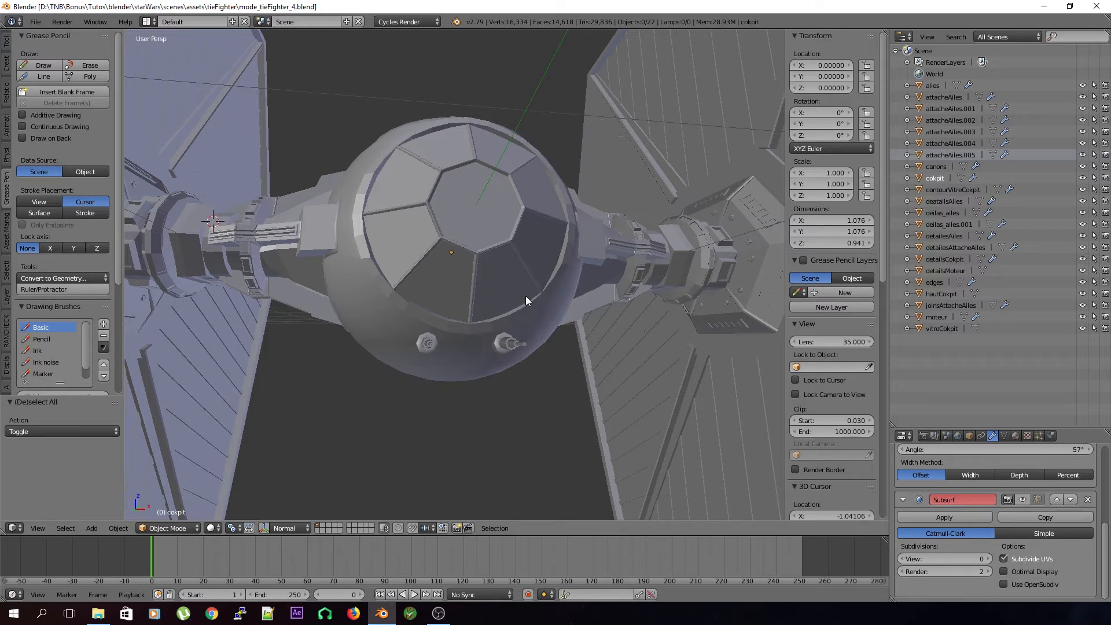
Step: Select the contourVitreCokpit ring around the cockpit window and add a Bevel modifier after its Mirror modifier
right_click(490, 250)
middle_drag(491, 248, 551, 166)
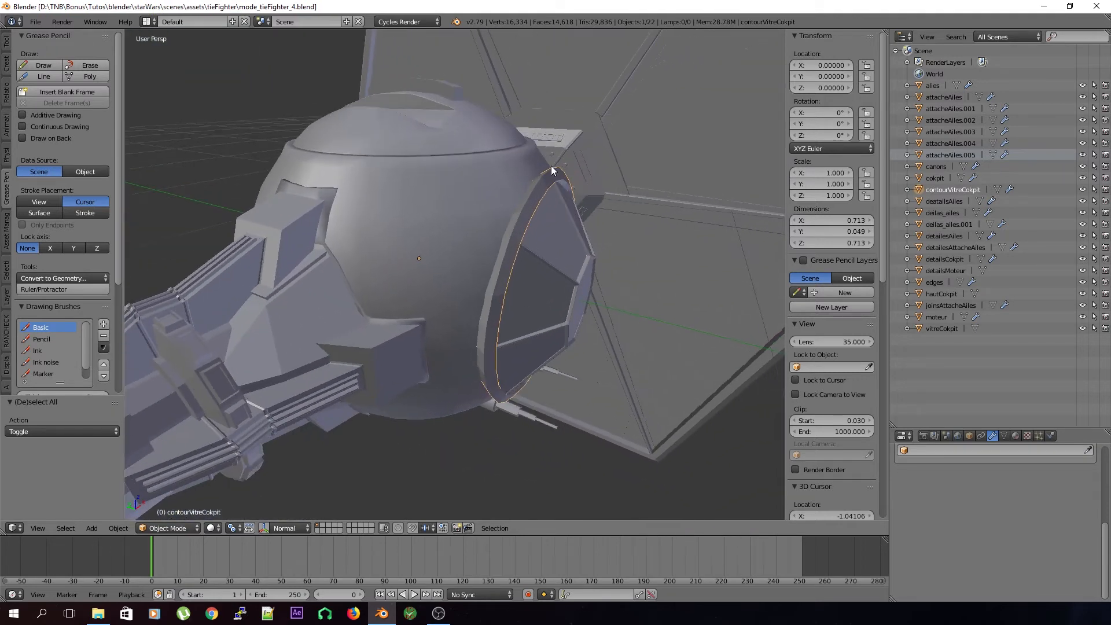
scroll(988, 488, up, 5)
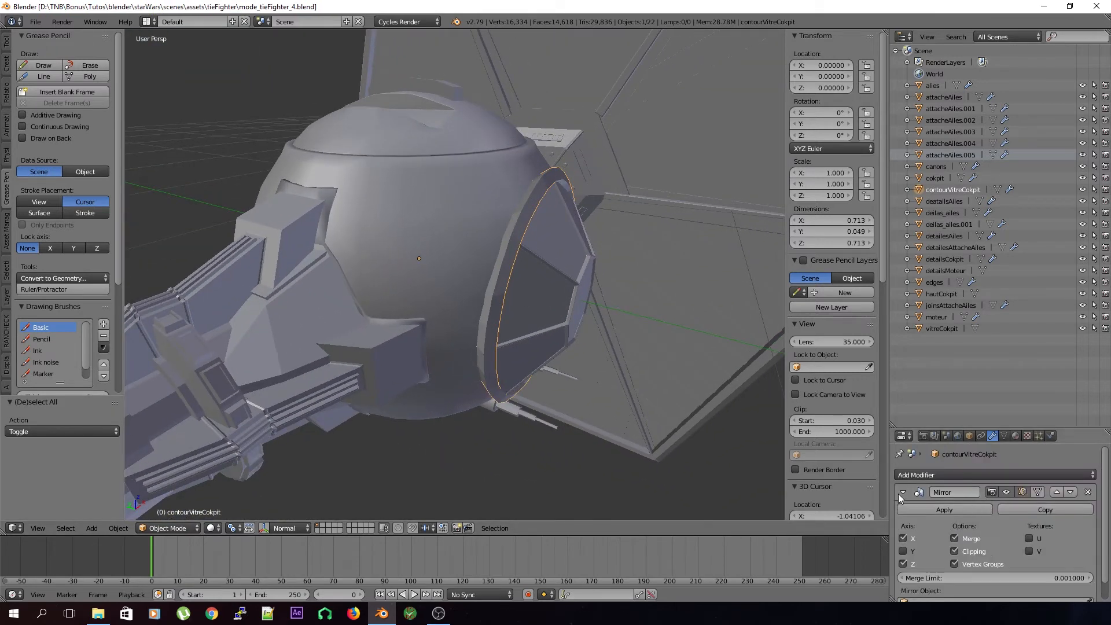
click(902, 493)
click(926, 475)
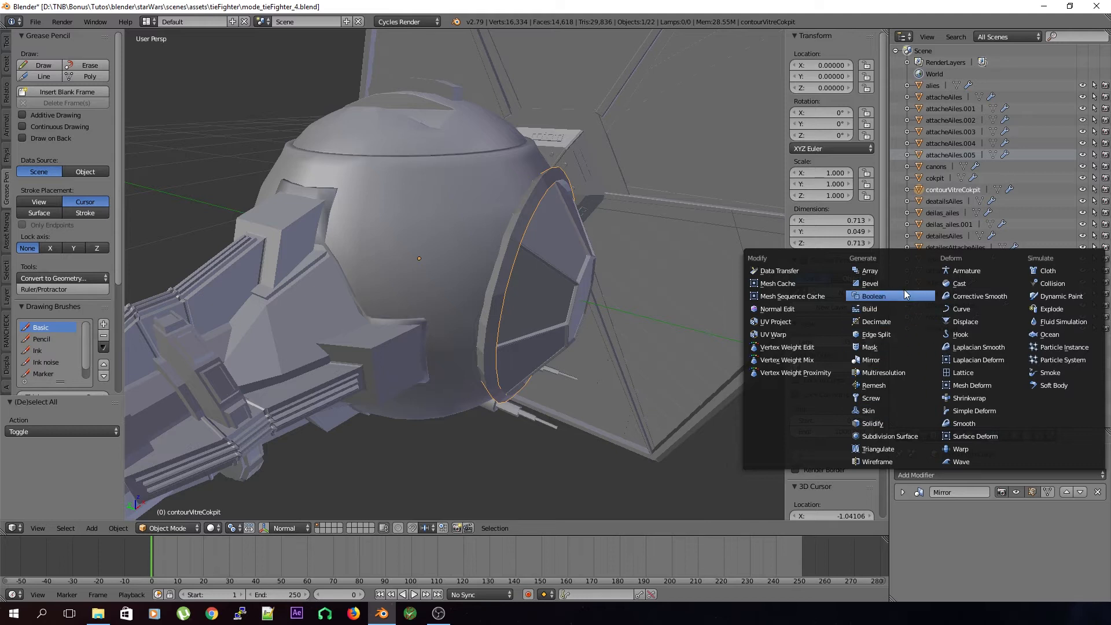
click(870, 283)
scroll(585, 280, up, 5)
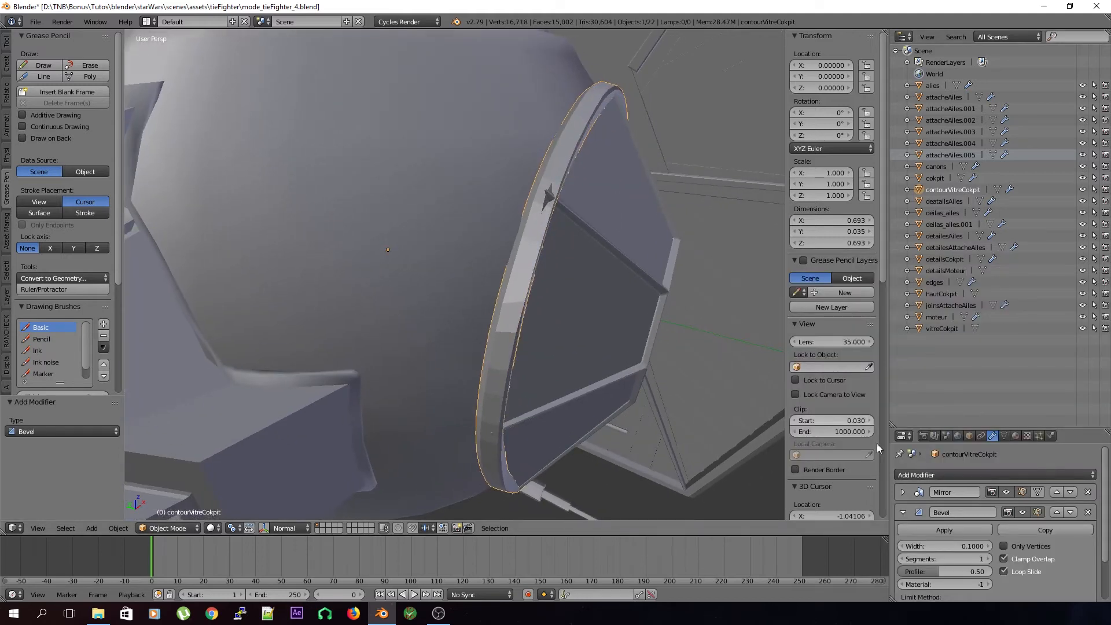
Step: Limit the contourVitreCokpit's Bevel by angle and set the angle to 26°
scroll(953, 533, down, 2)
click(974, 565)
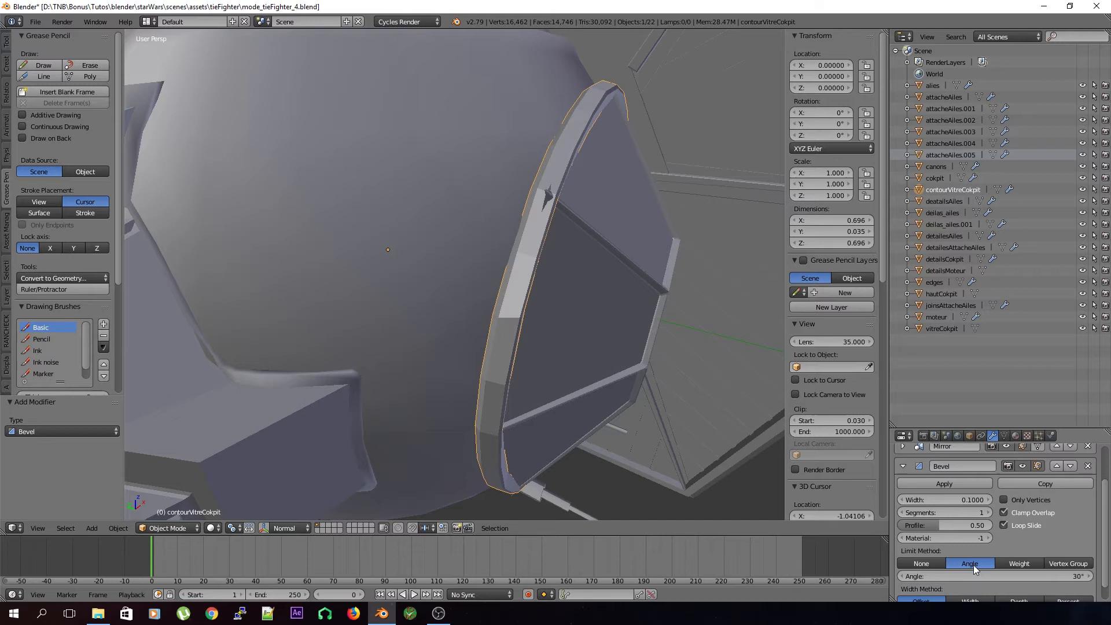
scroll(974, 565, down, 1)
drag(1047, 557, 1060, 559)
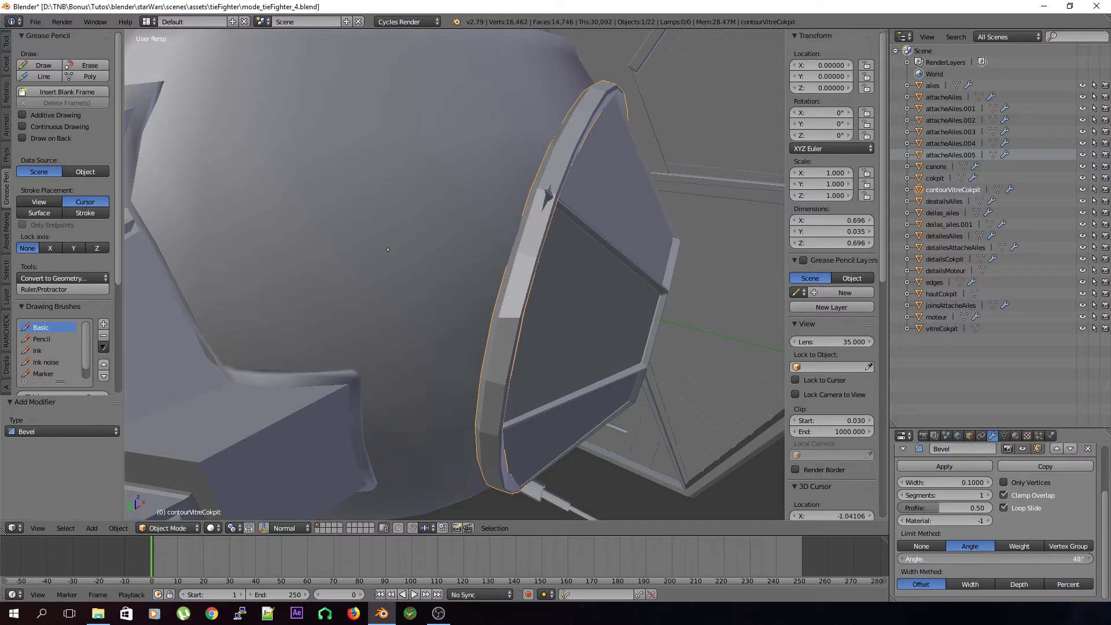
mouse_move(995, 559)
mouse_down()
mouse_move(984, 559)
mouse_move(999, 560)
mouse_up()
mouse_move(641, 402)
middle_down()
mouse_move(599, 387)
mouse_move(646, 394)
middle_up()
Step: Set the contourVitreCokpit's Bevel to 2 segments with a width of 0.0039, and save over the existing file
click(991, 495)
drag(933, 484, 920, 484)
key(ctrl+s)
click(658, 321)
Step: Add a Subdivision Surface modifier to contourVitreCokpit and compare the ring with its Bevel display off and on
scroll(1009, 546, up, 3)
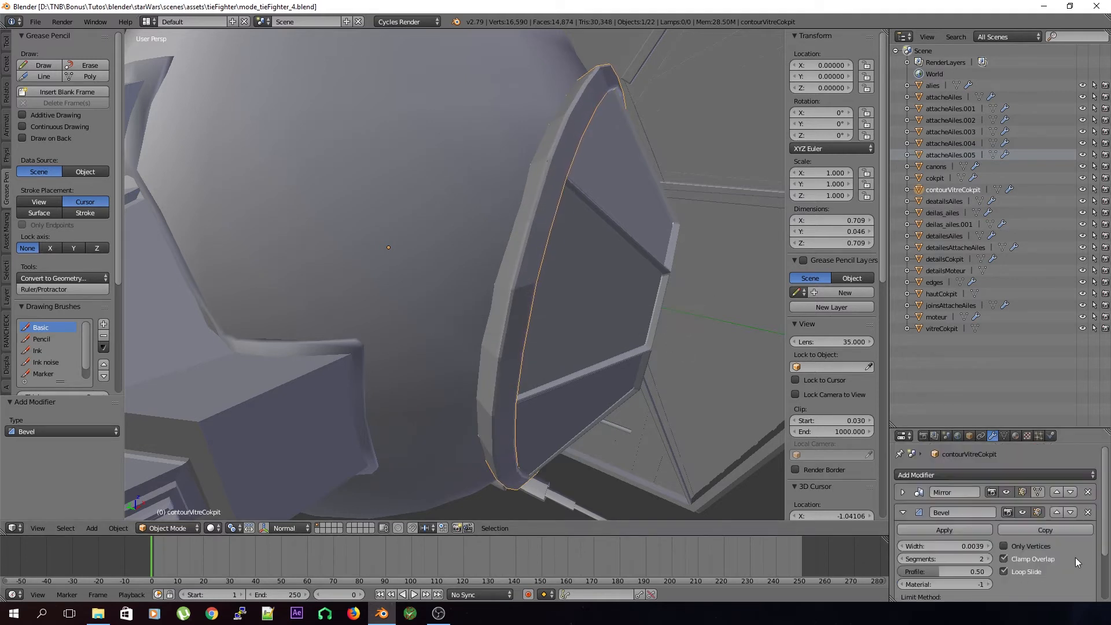
click(1034, 476)
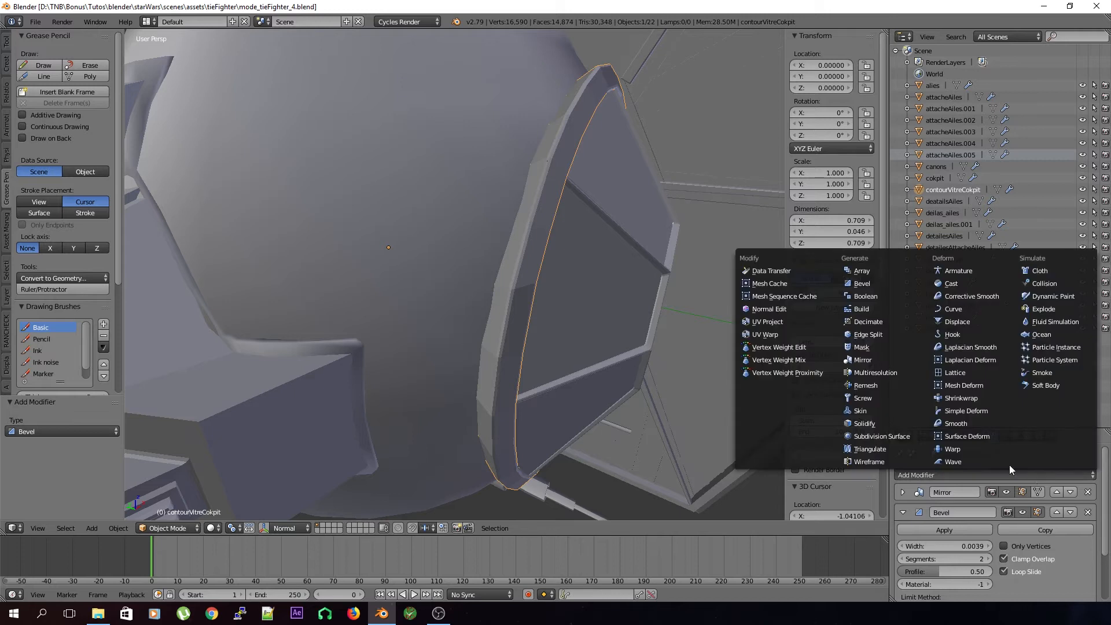
click(881, 436)
middle_drag(695, 411, 539, 345)
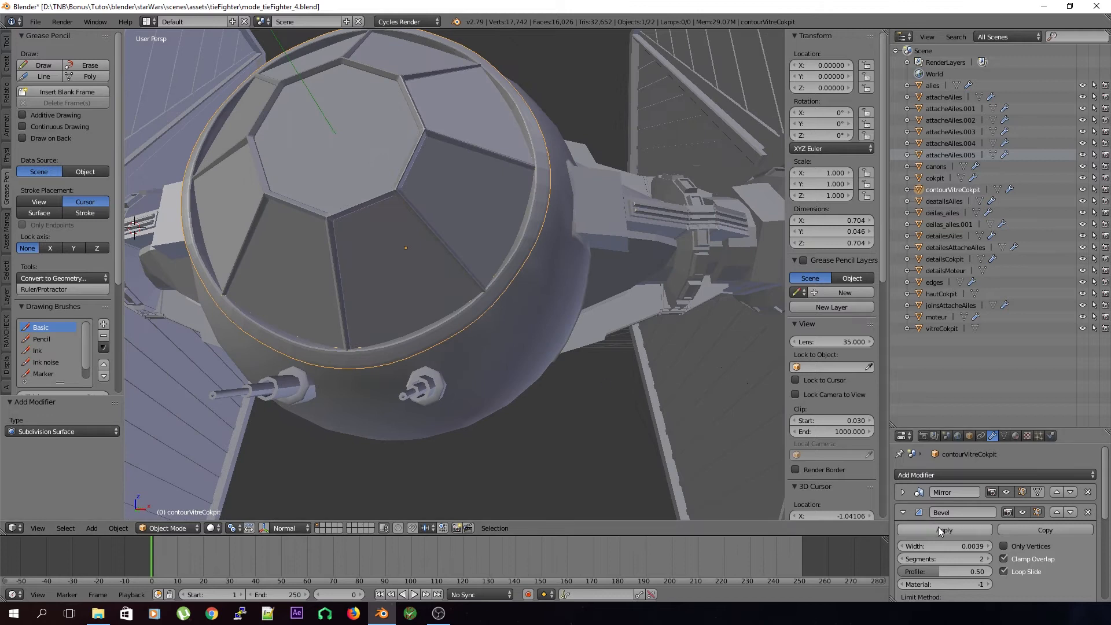
click(1023, 515)
click(1025, 511)
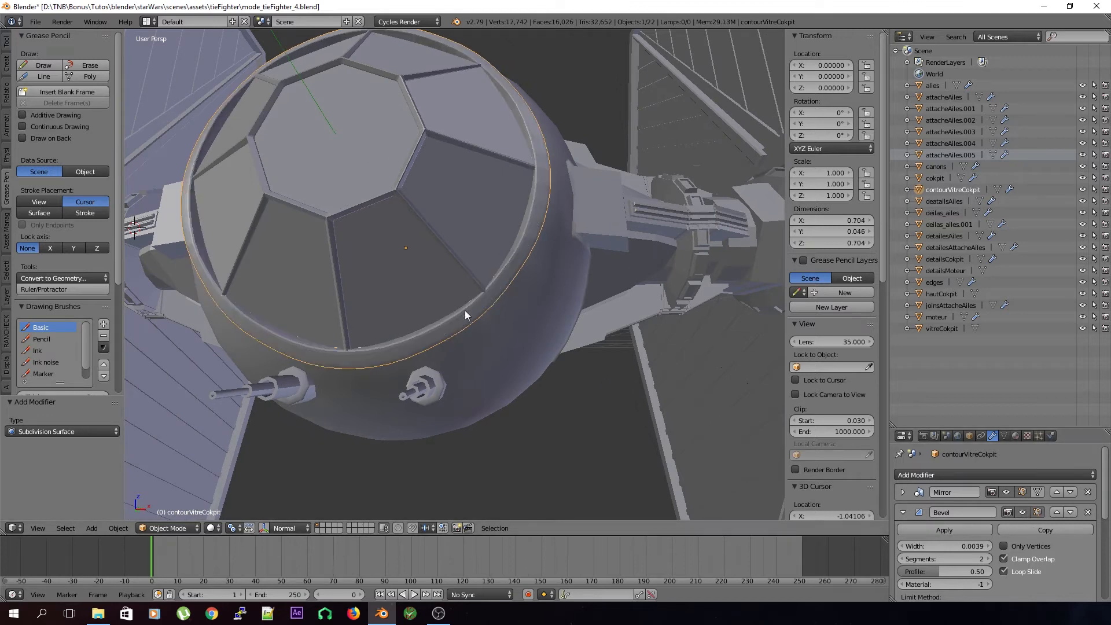
middle_drag(464, 311, 481, 316)
Step: Apply smooth shading to contourVitreCokpit, check the ring from the side, and save the file
click(12, 41)
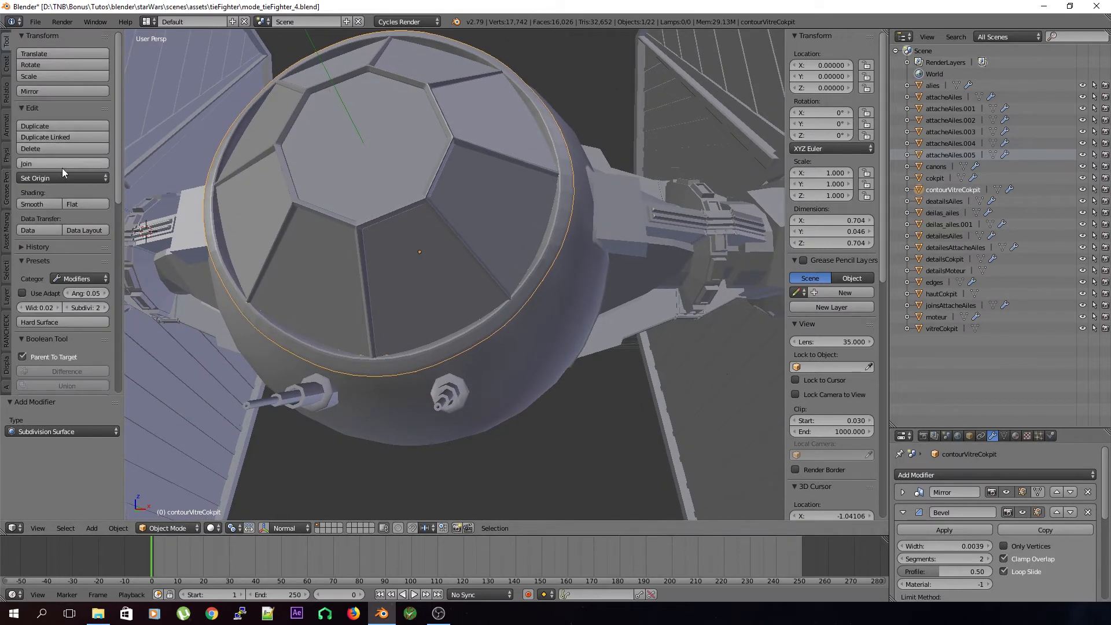
click(54, 204)
key(space)
middle_drag(557, 314, 508, 317)
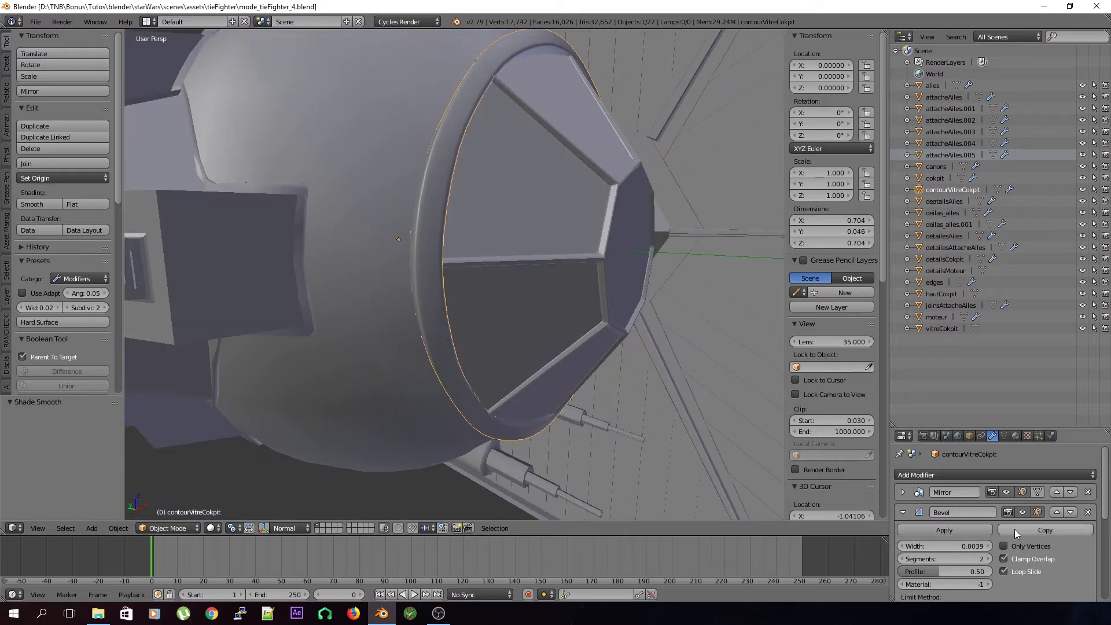
scroll(933, 526, down, 1)
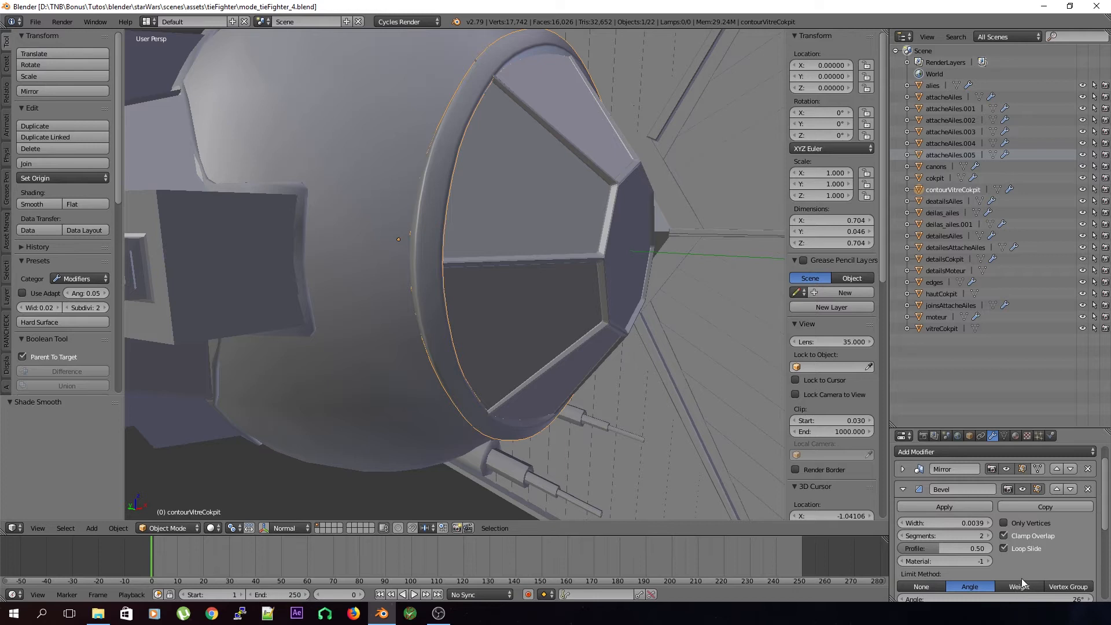
click(903, 489)
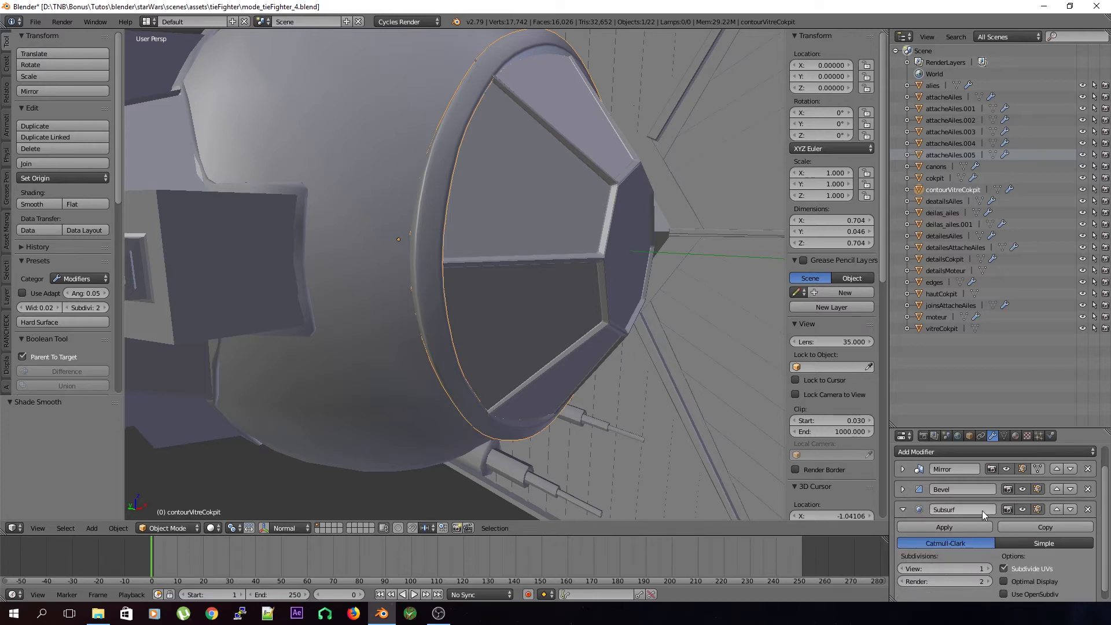
key(ctrl+s)
Step: Lower the contourVitreCokpit's Subsurf view subdivisions to 0, turn off its Bevel's viewport display, deselect the ring, and save
click(902, 569)
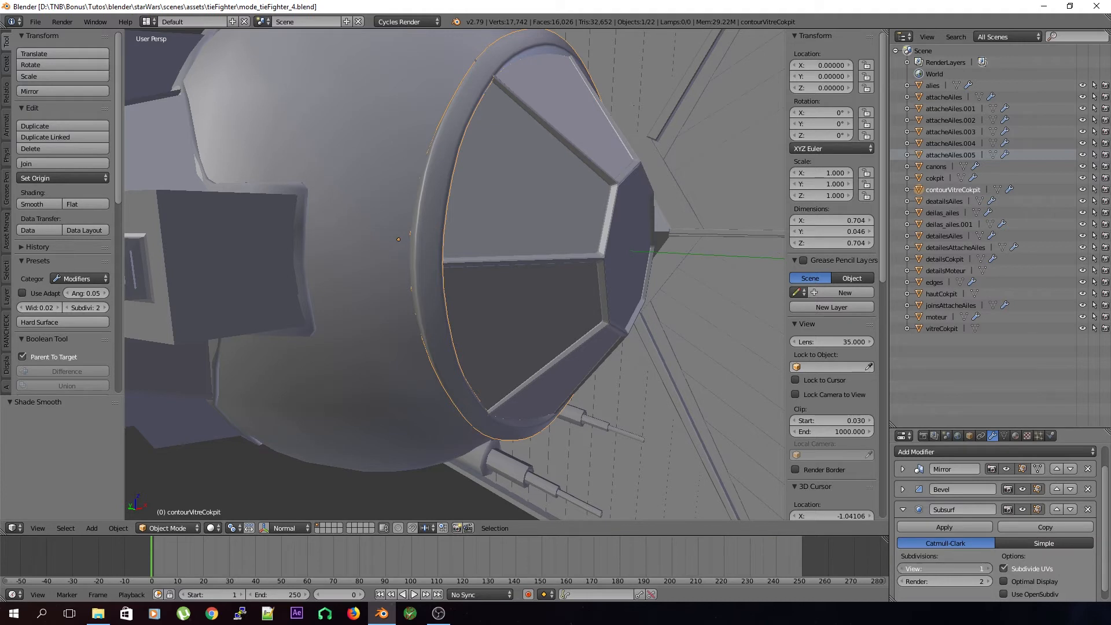
click(1022, 490)
key(a)
key(ctrl+s)
click(492, 357)
Step: Inspect the wing line objects deatailsAiles, deilas_ailes and deilas_ailes.001 one after another
middle_drag(523, 252, 536, 295)
click(933, 204)
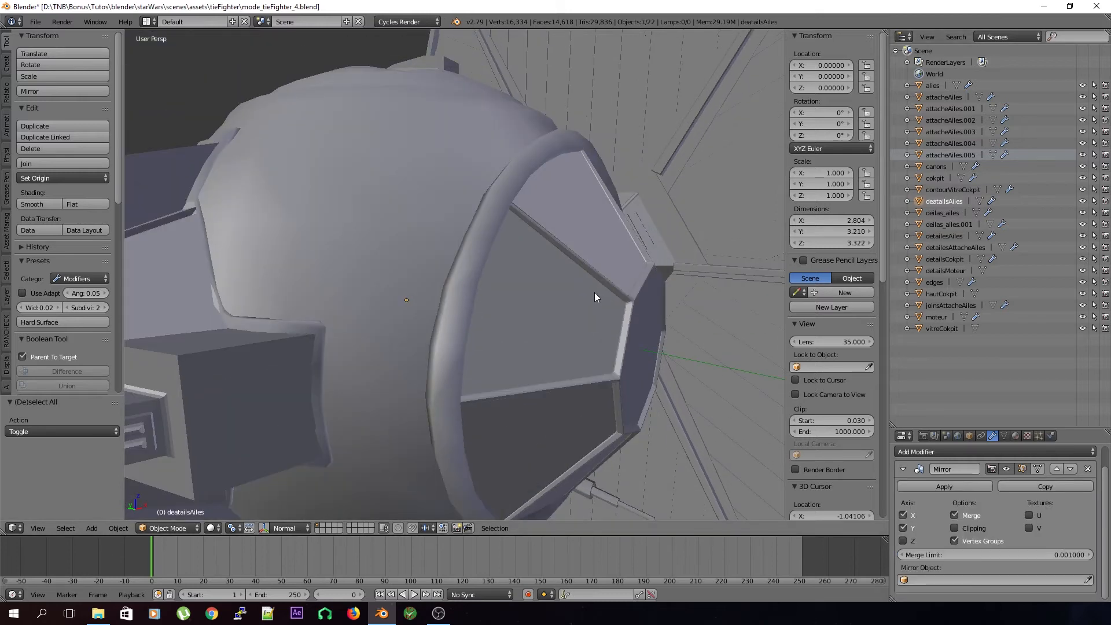
key(KP_Decimal)
click(933, 213)
key(KP_Decimal)
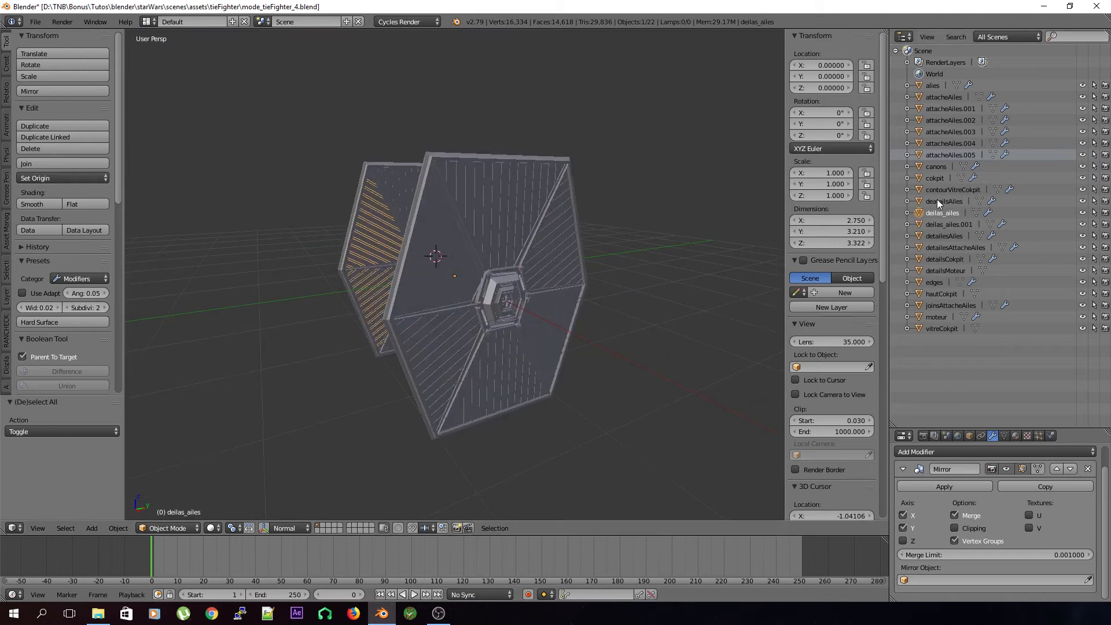
click(946, 225)
middle_drag(473, 288, 532, 327)
Step: Select detailesAiles, examine the small details on the wing hub up close, and save the file
click(954, 235)
key(KP_Decimal)
key(ctrl+s)
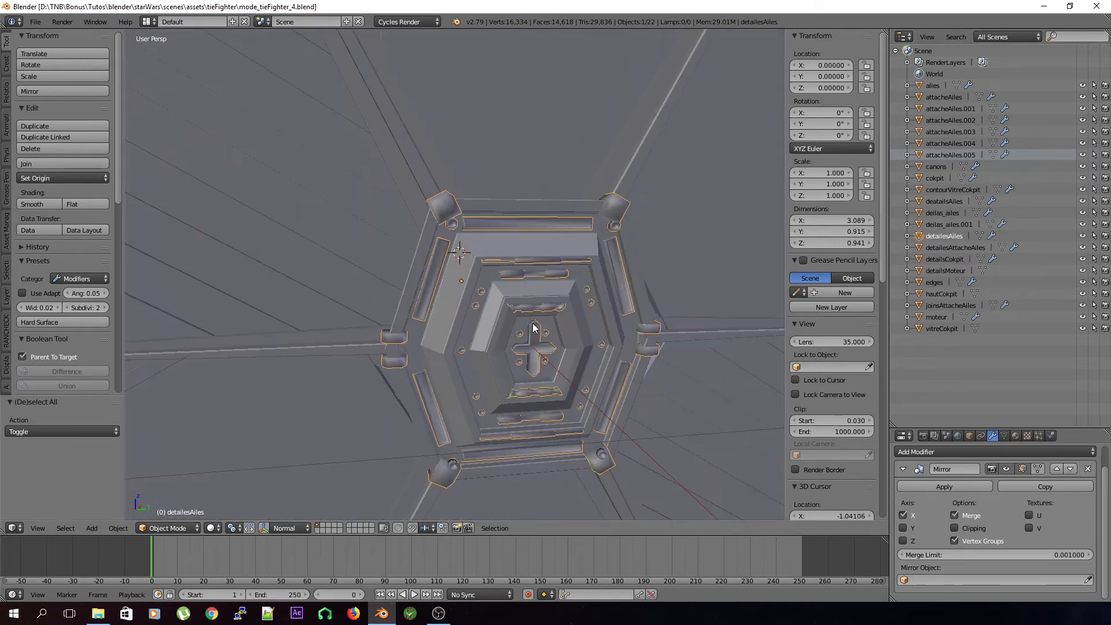
scroll(533, 323, up, 10)
scroll(567, 313, down, 5)
middle_drag(479, 329, 481, 324)
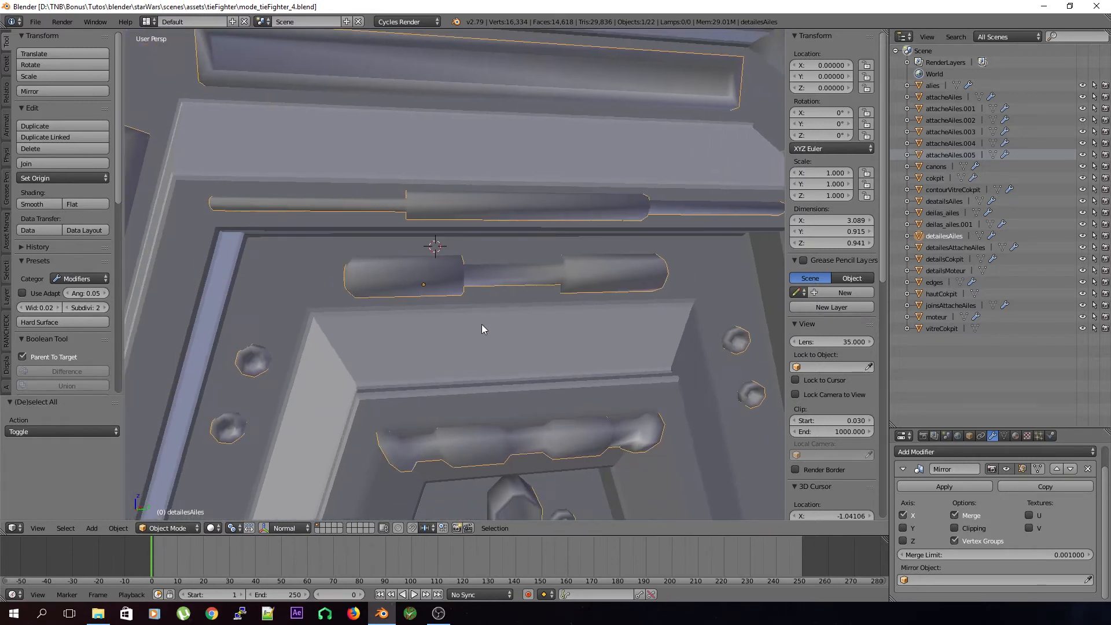
mouse_move(559, 283)
middle_down()
mouse_move(601, 276)
mouse_move(576, 286)
mouse_move(554, 280)
mouse_move(556, 267)
middle_up()
scroll(574, 284, down, 2)
key(ctrl+s)
click(556, 267)
Step: Add a Bevel modifier to detailesAiles after its Mirror modifier and check the hub details
click(903, 469)
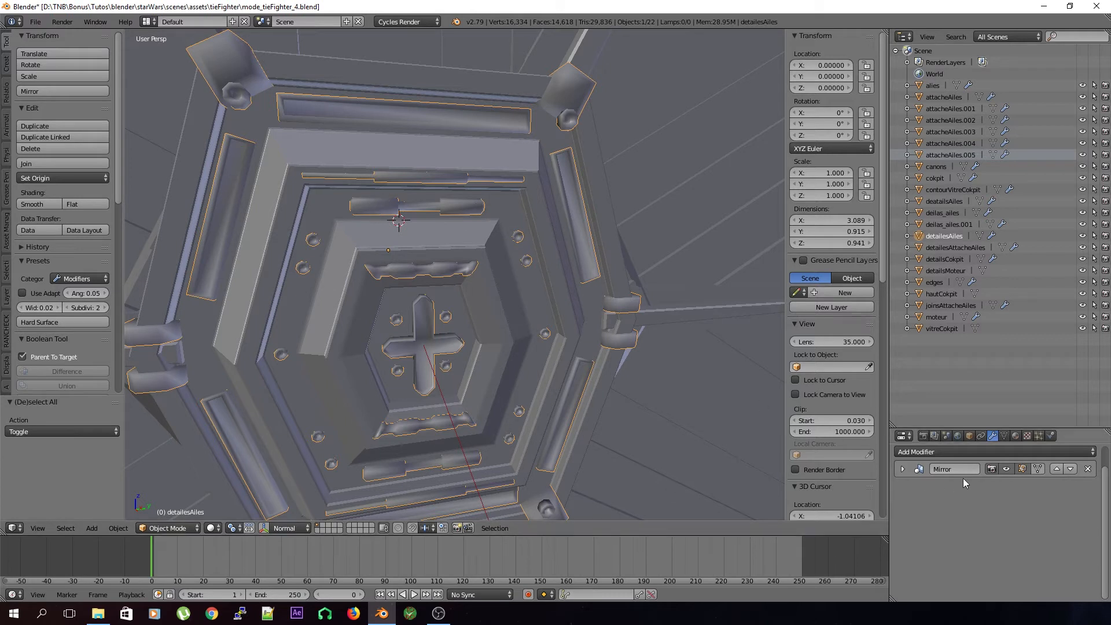
click(964, 453)
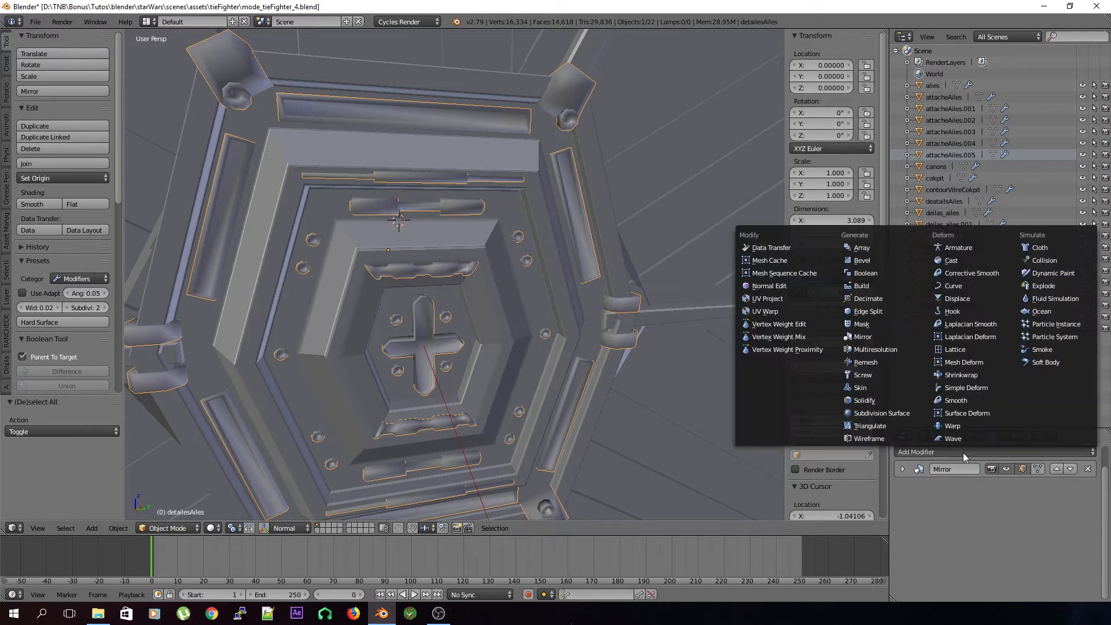
click(883, 261)
scroll(451, 287, up, 5)
scroll(460, 265, up, 4)
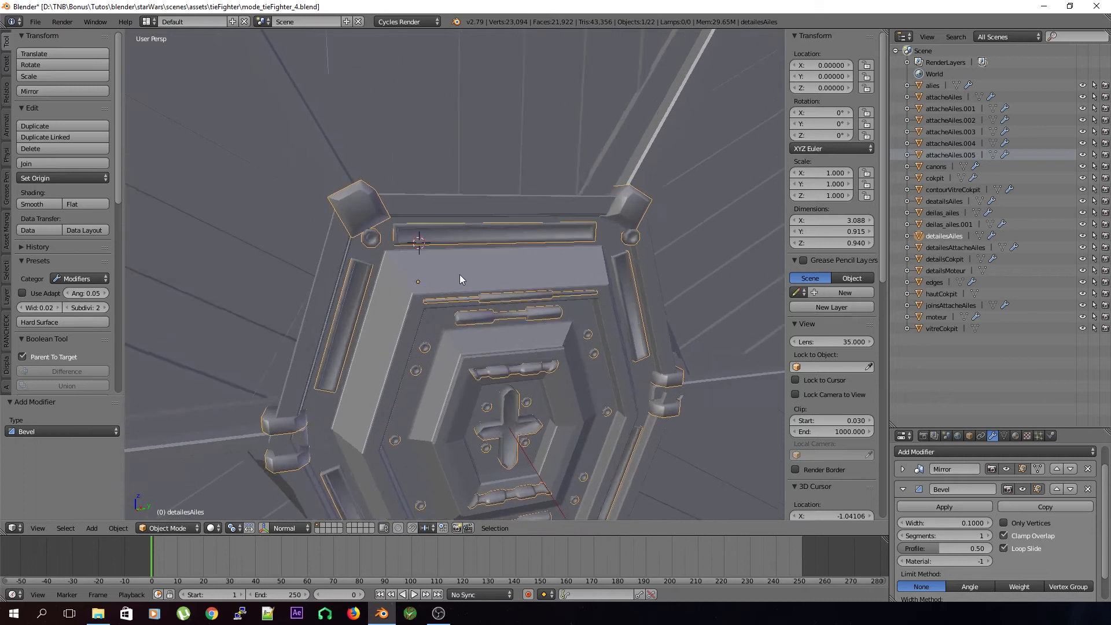
Step: Limit the detailesAiles's Bevel by angle at 33° and save over the existing file
click(984, 586)
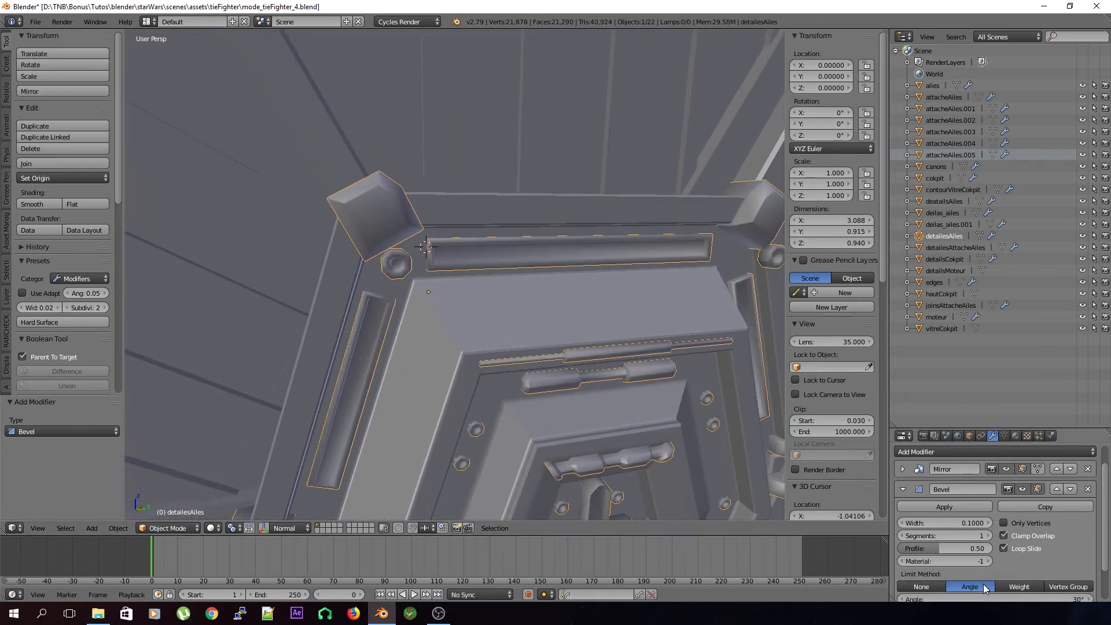
scroll(984, 585, down, 2)
drag(994, 559, 1001, 558)
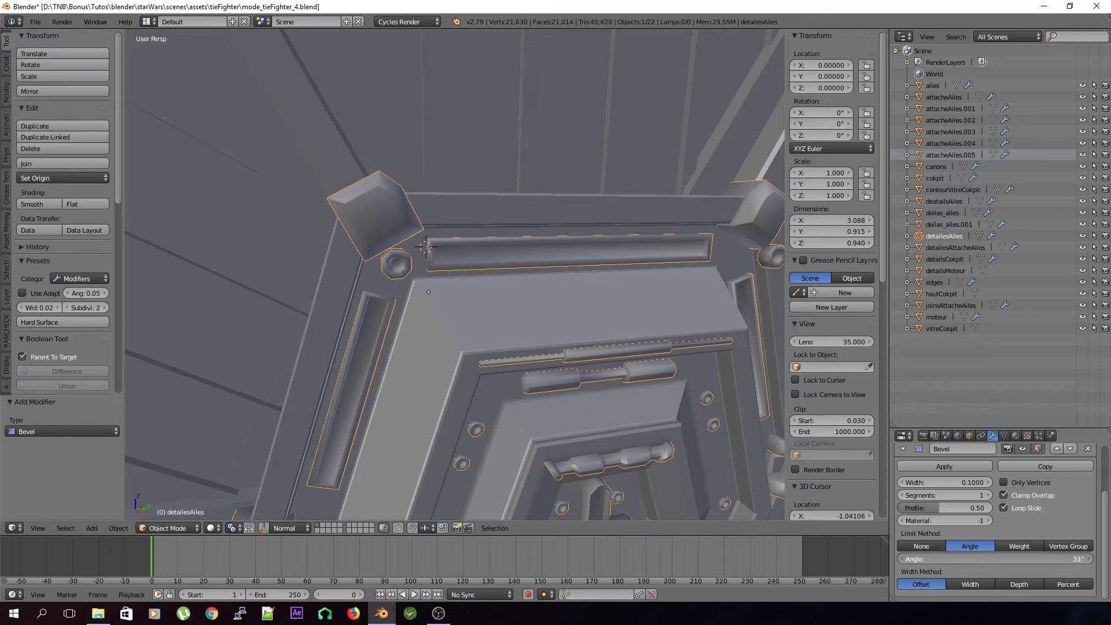
key(ctrl+s)
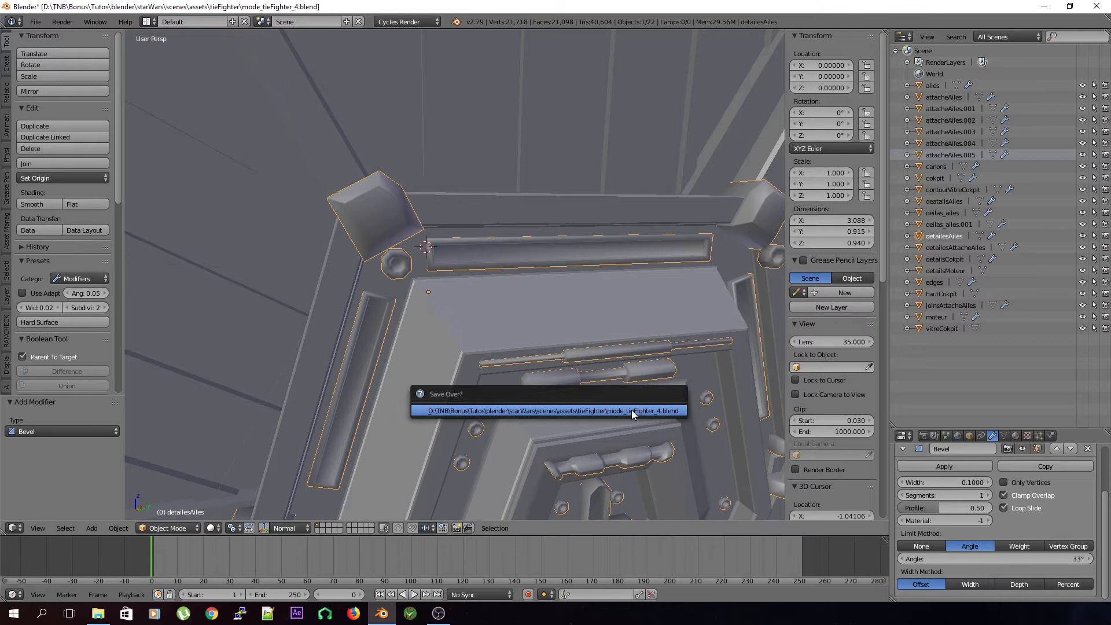
click(631, 410)
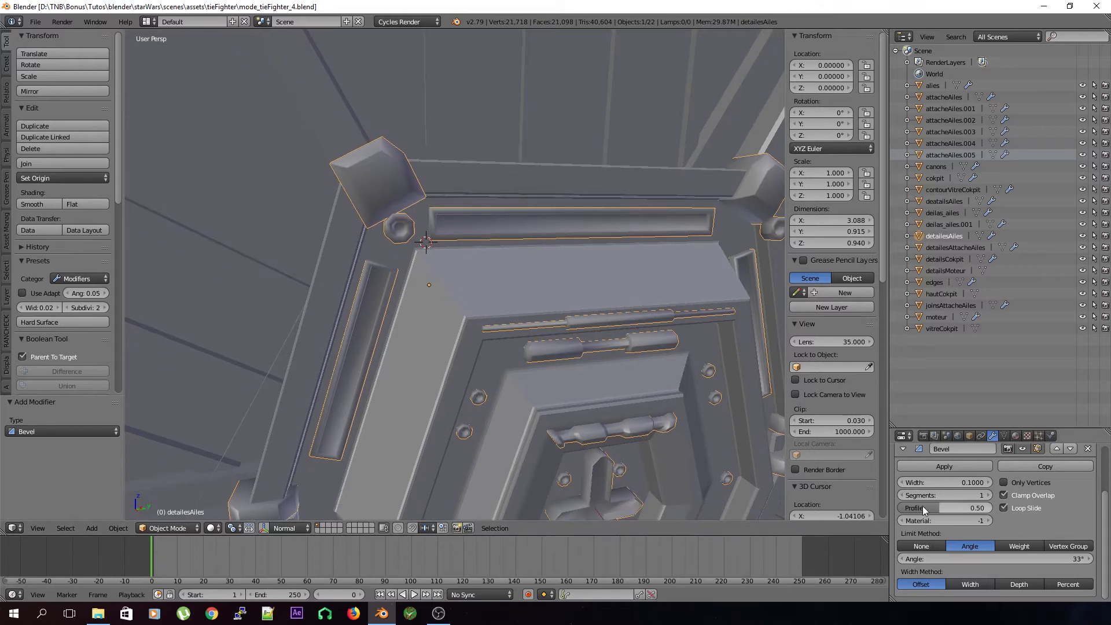
Step: Add a Subdivision Surface modifier to detailesAiles after its Bevel
scroll(941, 451, up, 3)
click(903, 513)
click(928, 476)
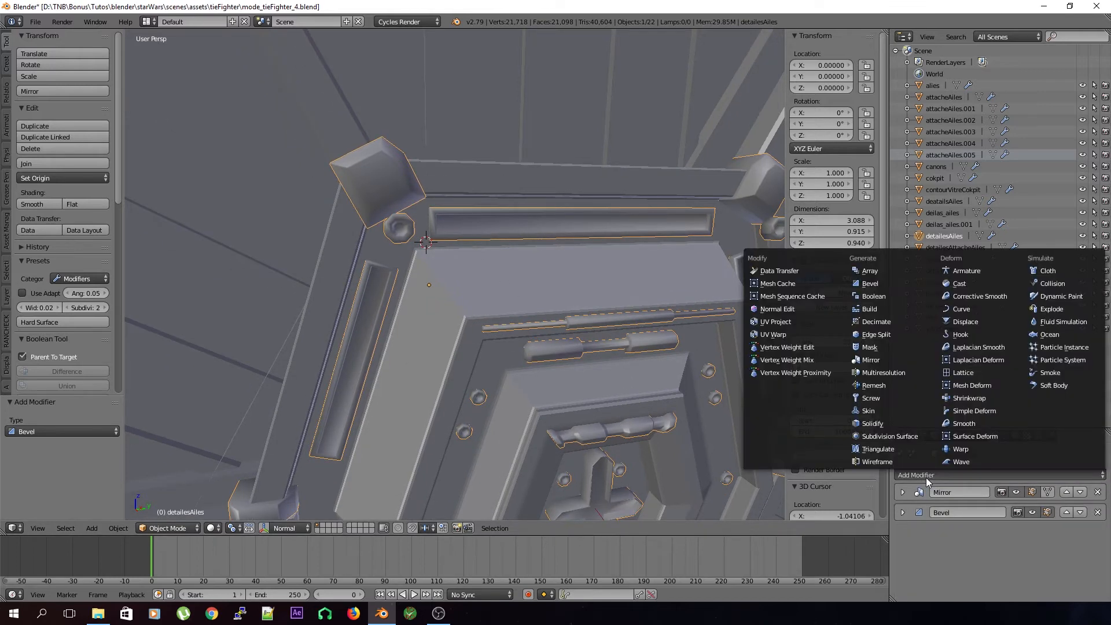
click(911, 437)
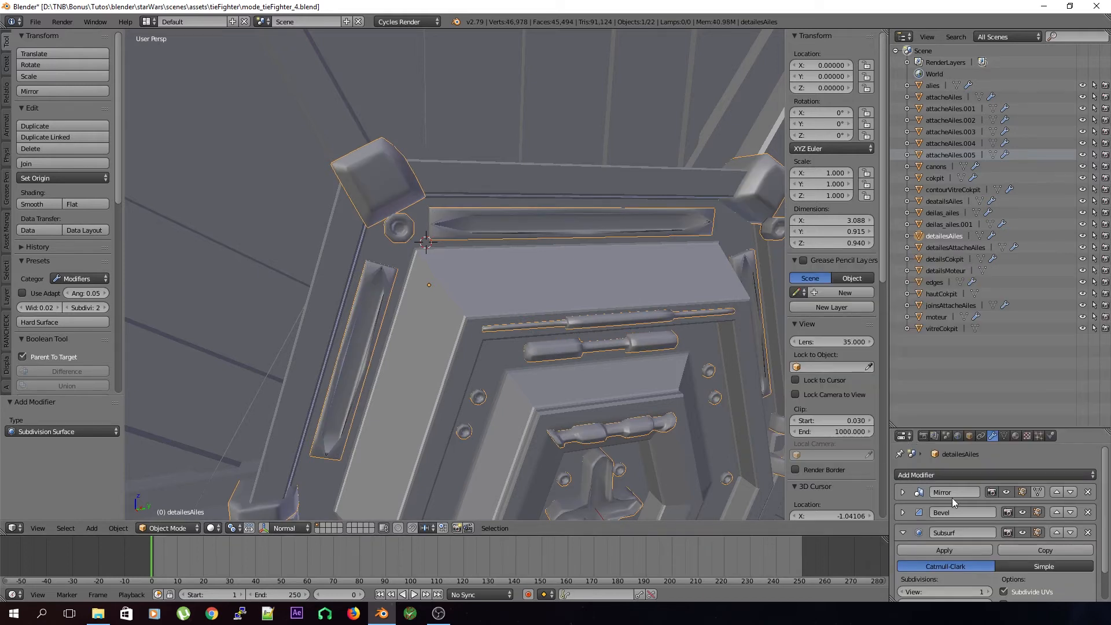
Step: Raise the detailesAiles's Subsurf view subdivisions to 2, save the file, and check the lower hub details
scroll(966, 513, down, 2)
click(966, 559)
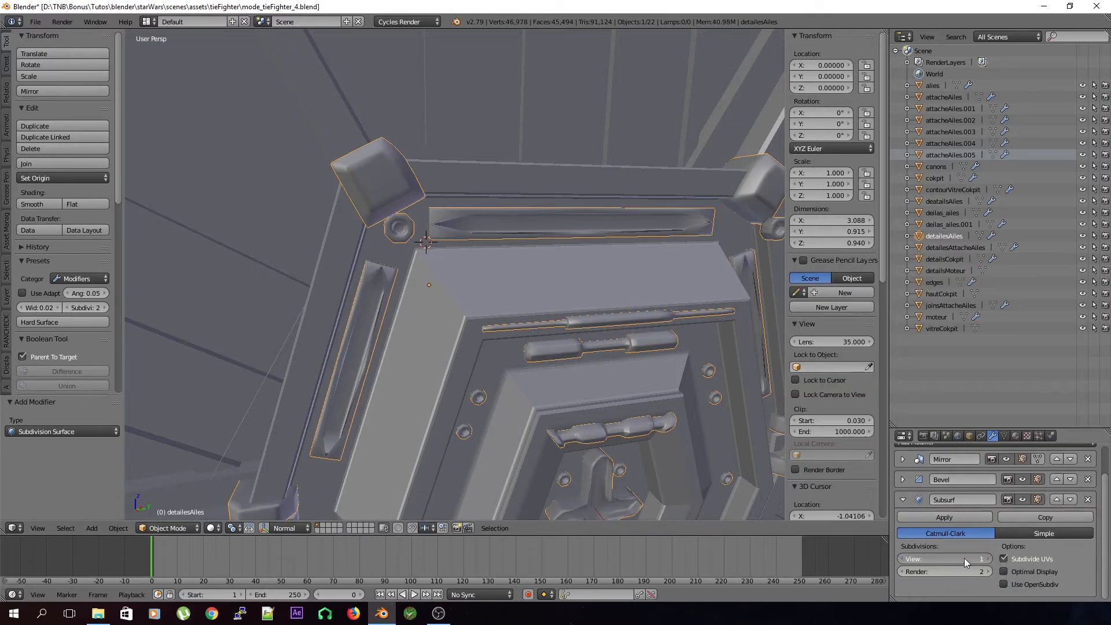
key(ctrl+s)
click(391, 386)
mouse_move(485, 410)
middle_down()
mouse_move(464, 402)
mouse_move(479, 373)
mouse_move(487, 400)
middle_up()
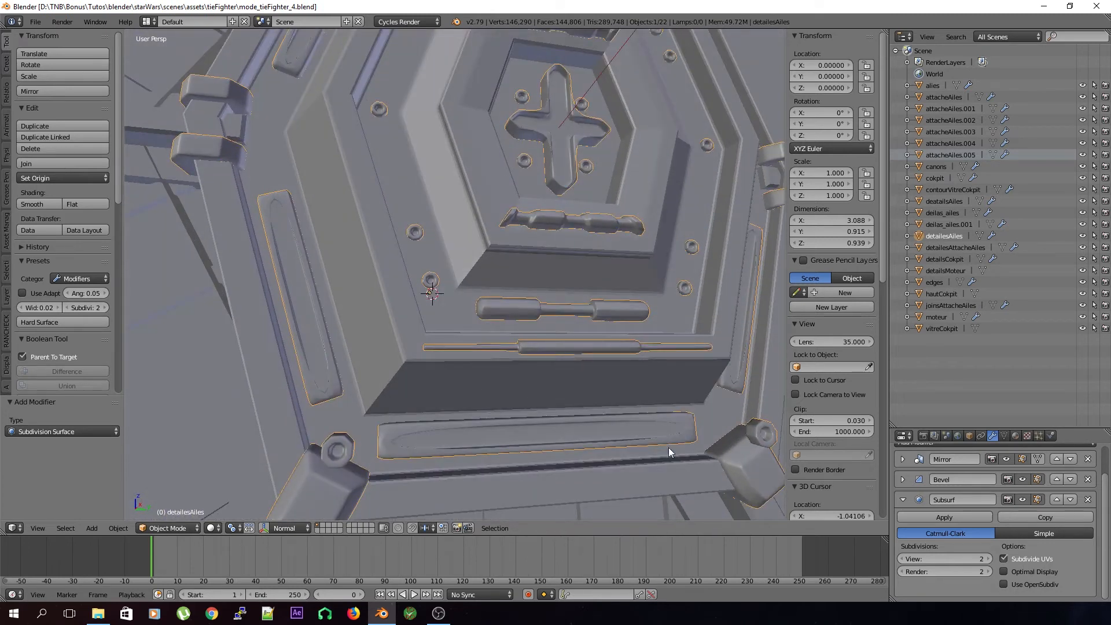
Step: Set the detailesAiles's Bevel angle to 30° and its width to 0.0023, and save the file
click(902, 479)
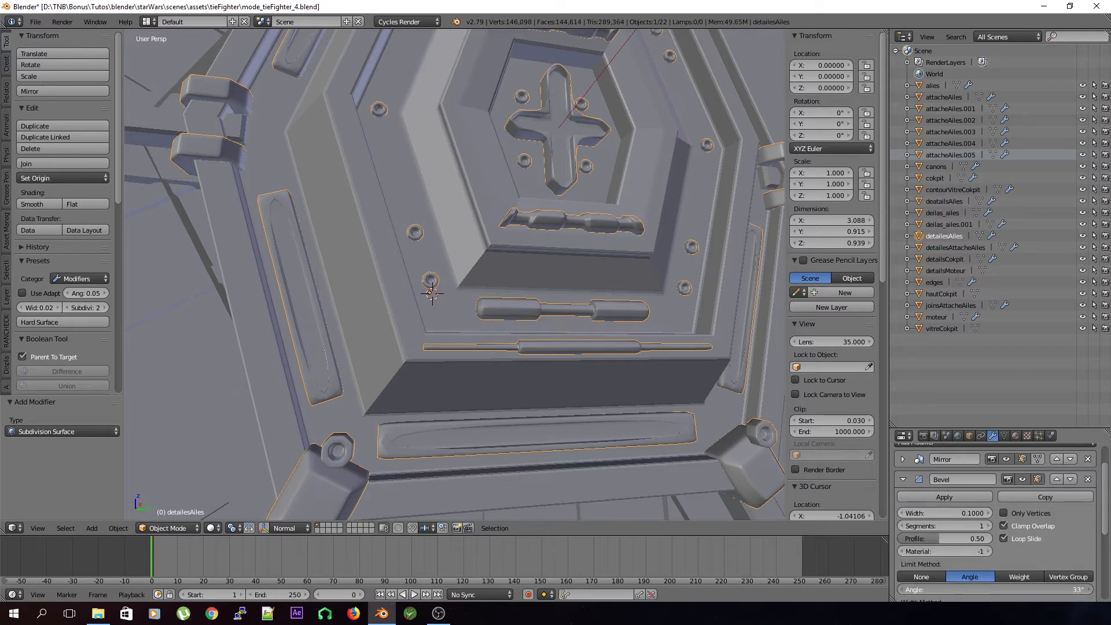
drag(995, 589, 987, 589)
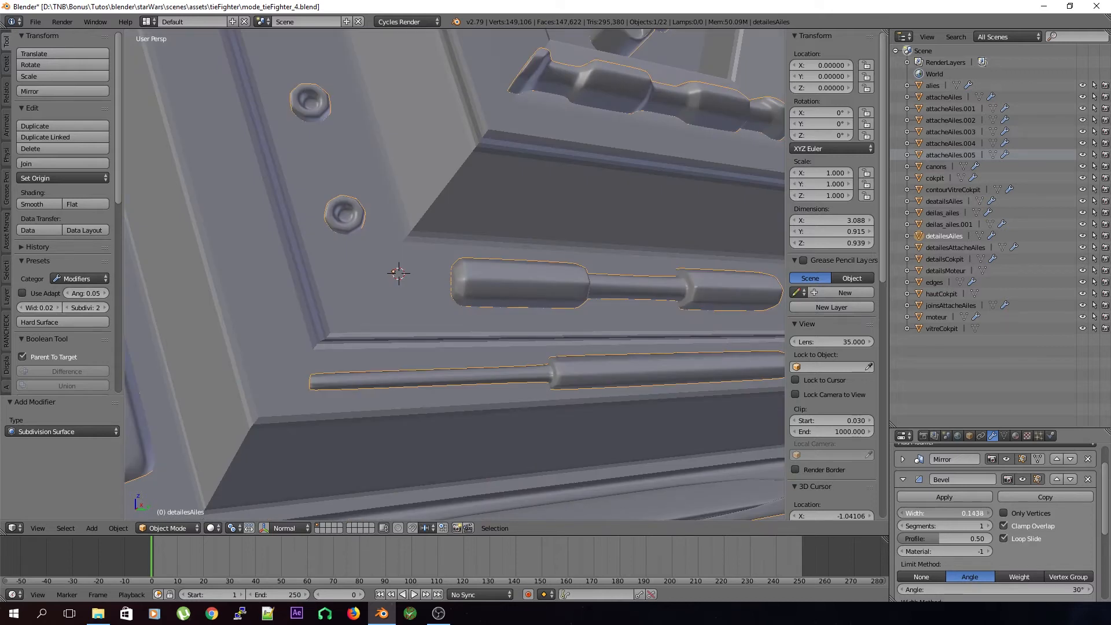
drag(973, 513, 935, 513)
drag(938, 513, 933, 513)
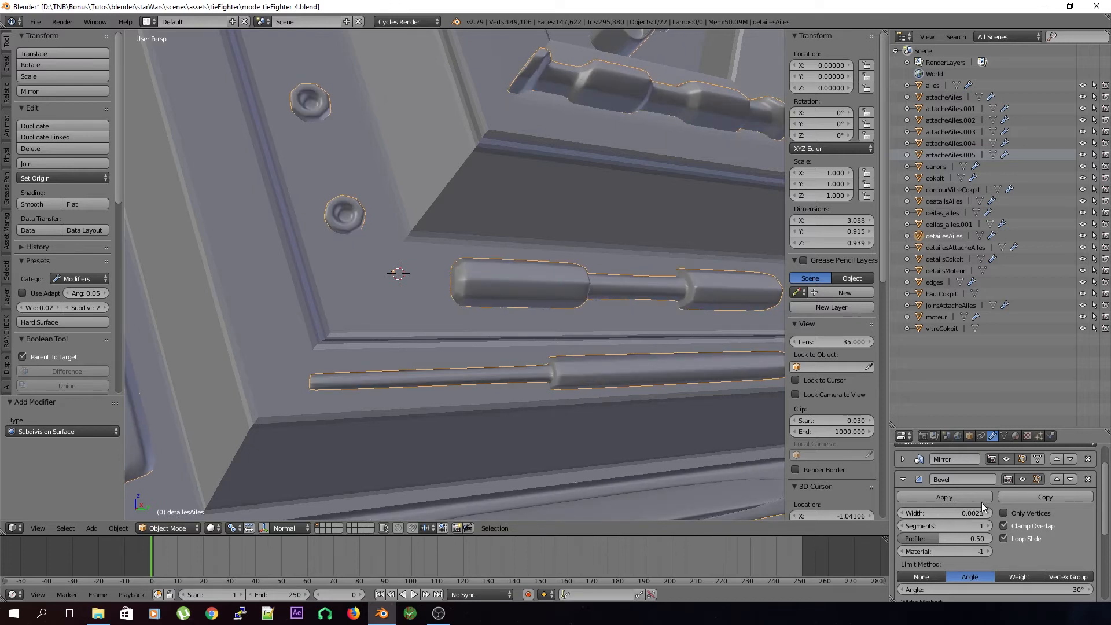
key(ctrl+s)
click(603, 375)
middle_drag(557, 391, 610, 397)
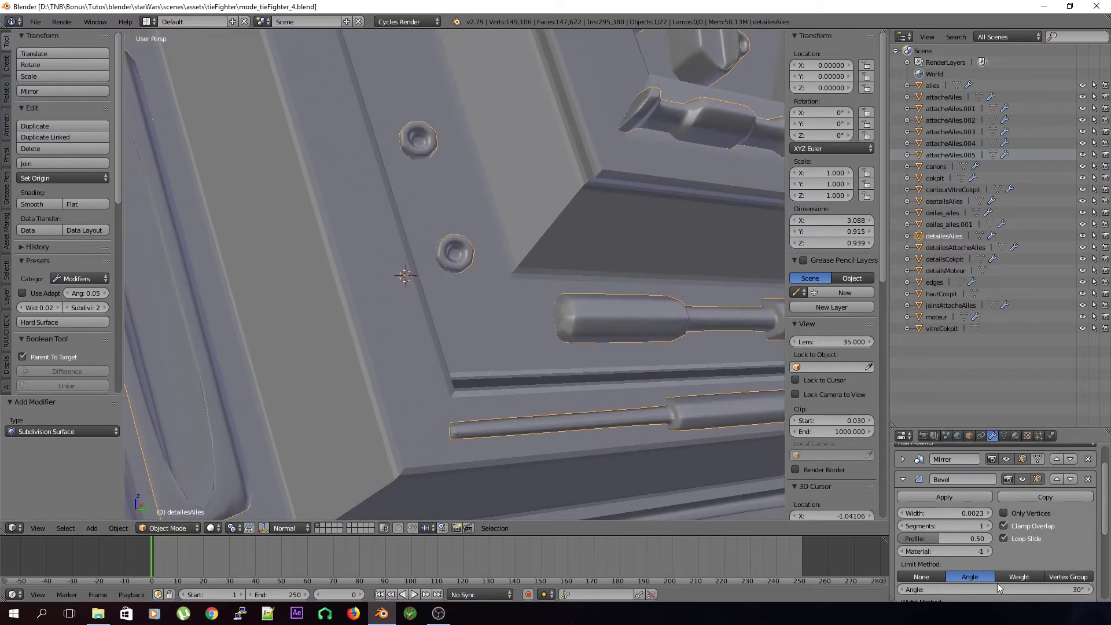
Step: Set the detailesAiles's Bevel angle to 32°, save the file, and check the cross at the hub's centre
drag(998, 588, 1005, 588)
key(ctrl+s)
click(694, 353)
middle_drag(694, 353, 677, 369)
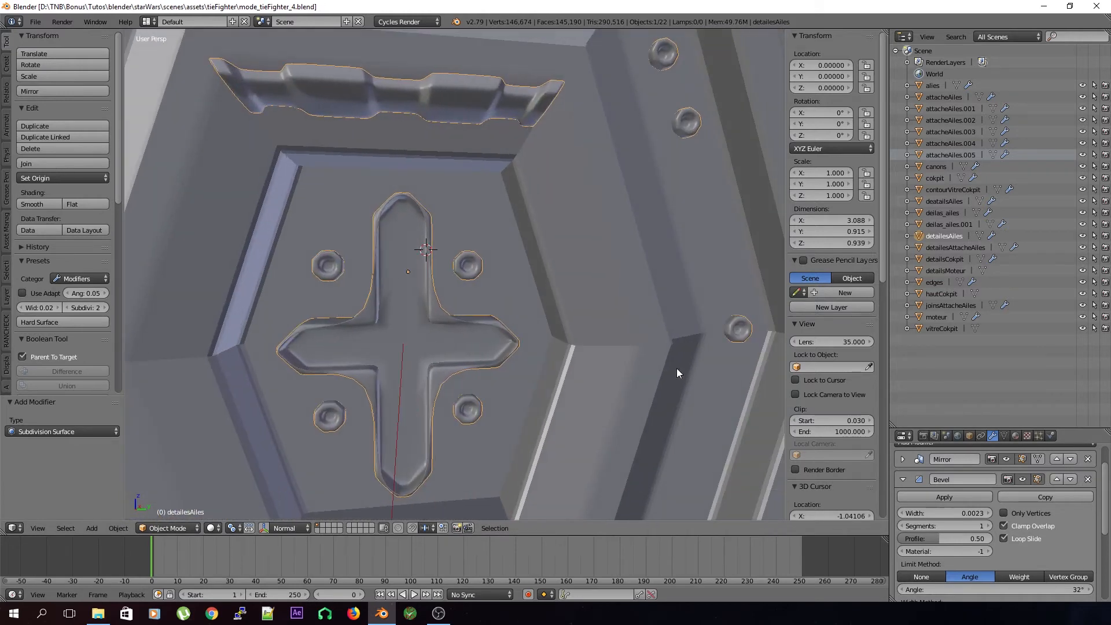
Step: Deselect everything, save over the file, and inspect the details across the whole hexagonal wing hub
scroll(654, 358, down, 6)
key(a)
key(ctrl+s)
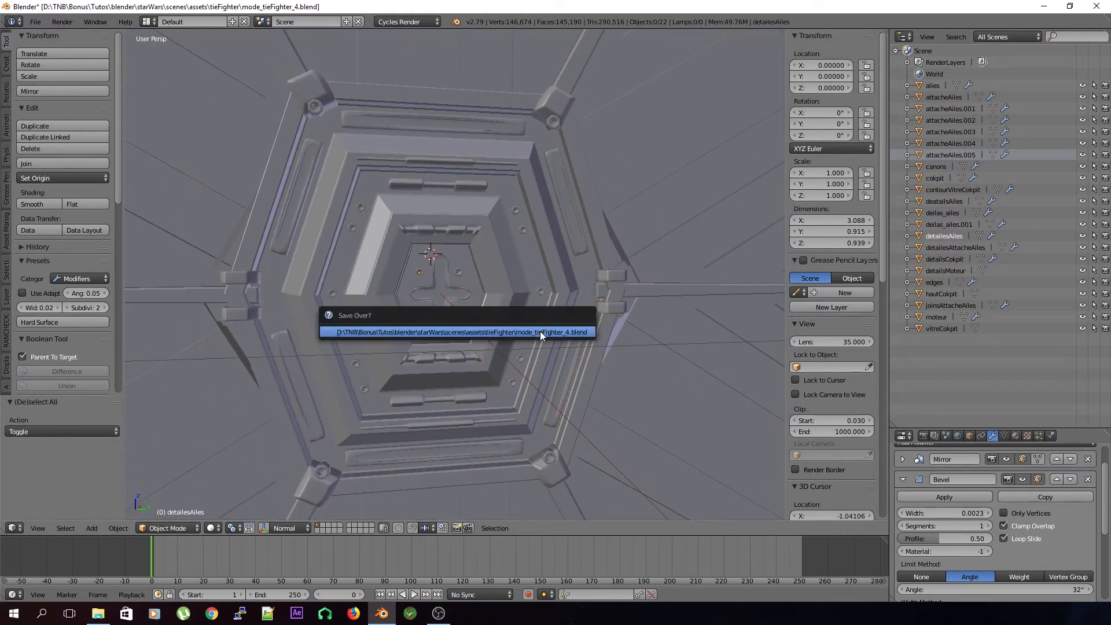
click(540, 331)
scroll(470, 332, up, 3)
middle_drag(487, 333, 356, 158)
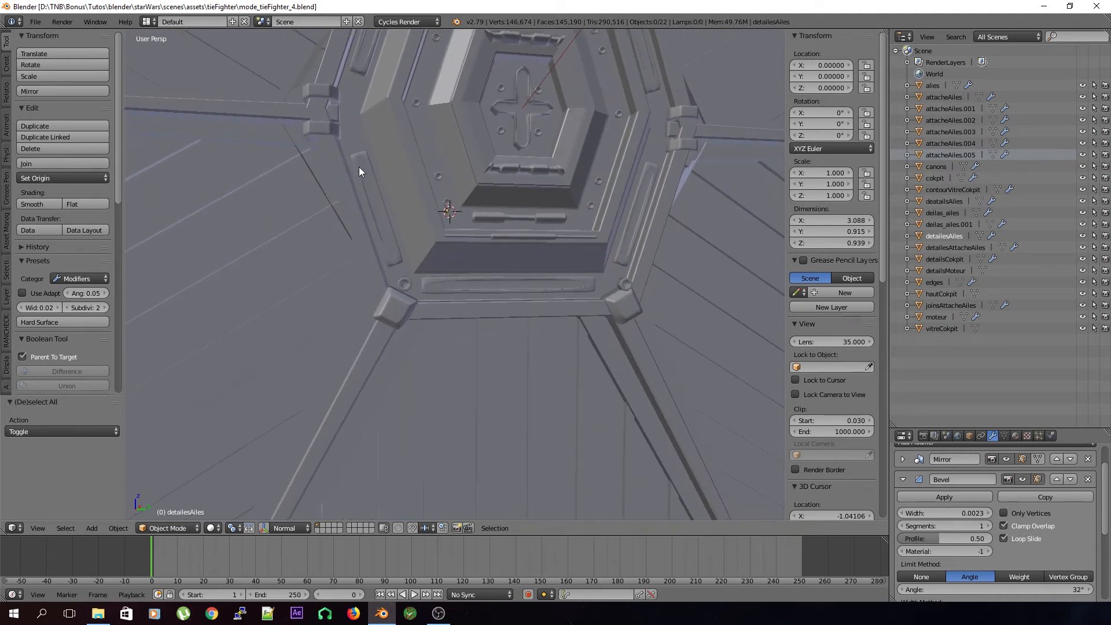
middle_drag(518, 290, 492, 250)
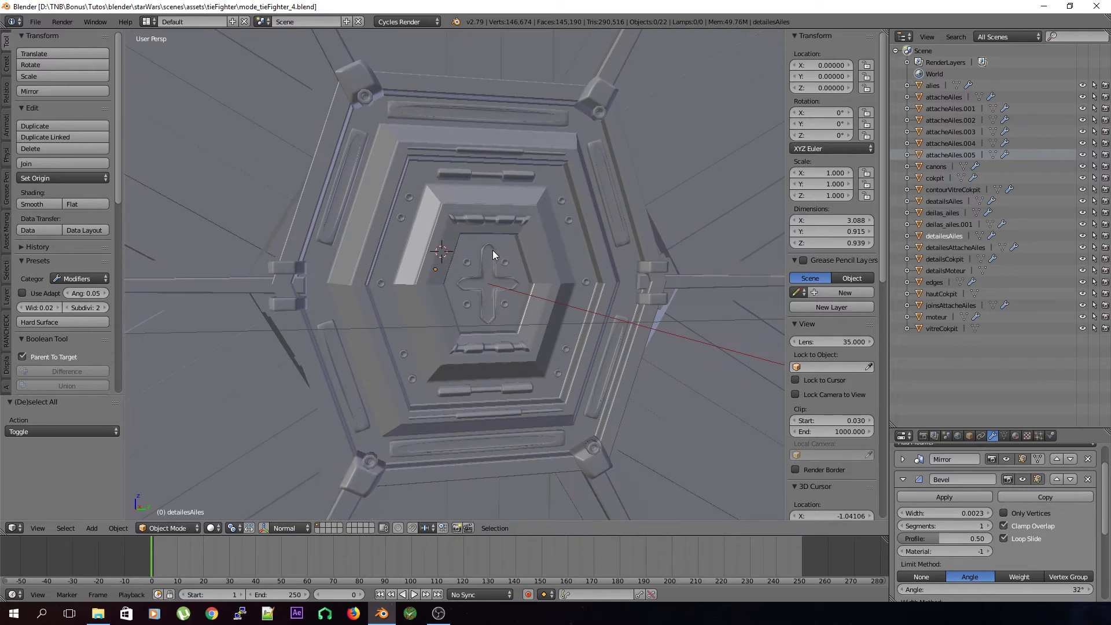
key(ctrl+s)
click(492, 250)
Step: Separate the central cross and the six long border panels from detailesAiles into their own object and save the file
right_click(477, 276)
key(Tab)
key(ctrl+s)
click(471, 284)
key(l)
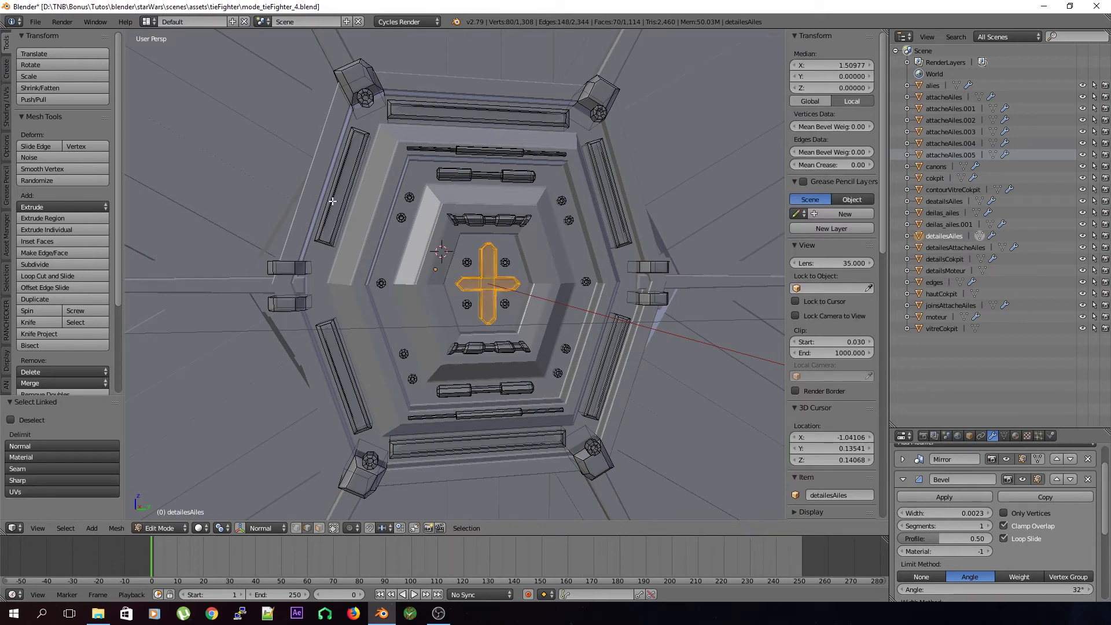
key(l)
key(l)
key(l)
key(l)
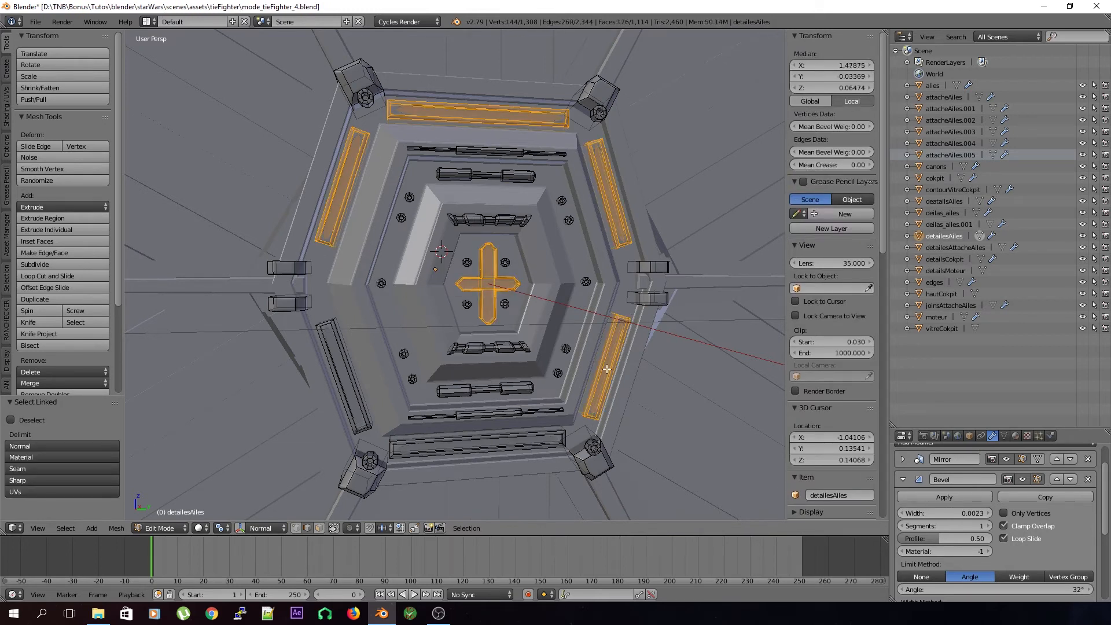
key(l)
key(l)
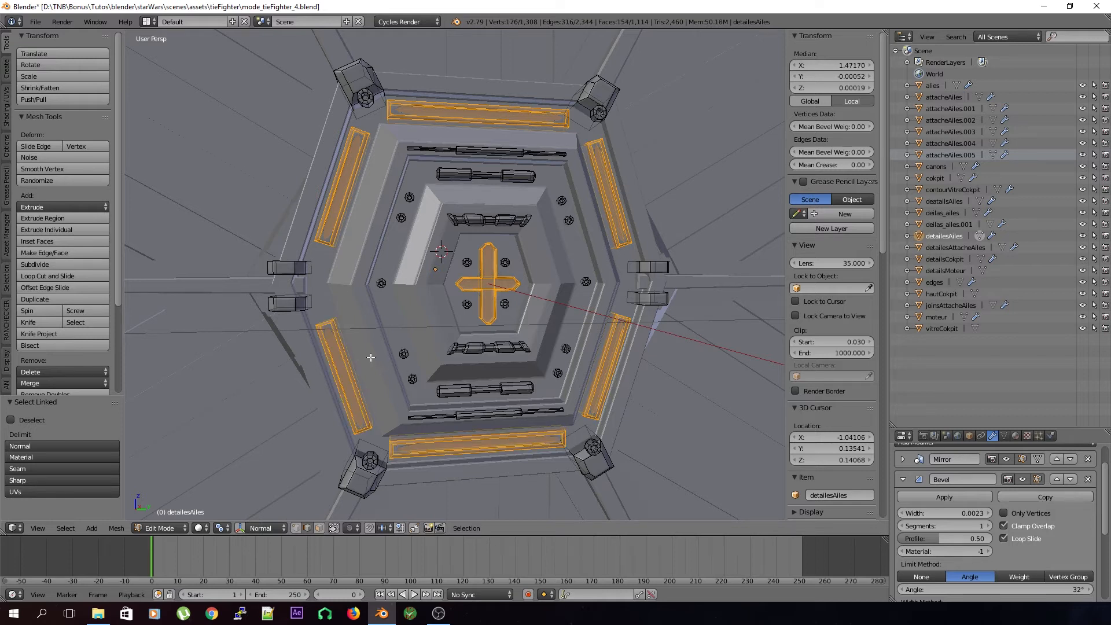
key(p)
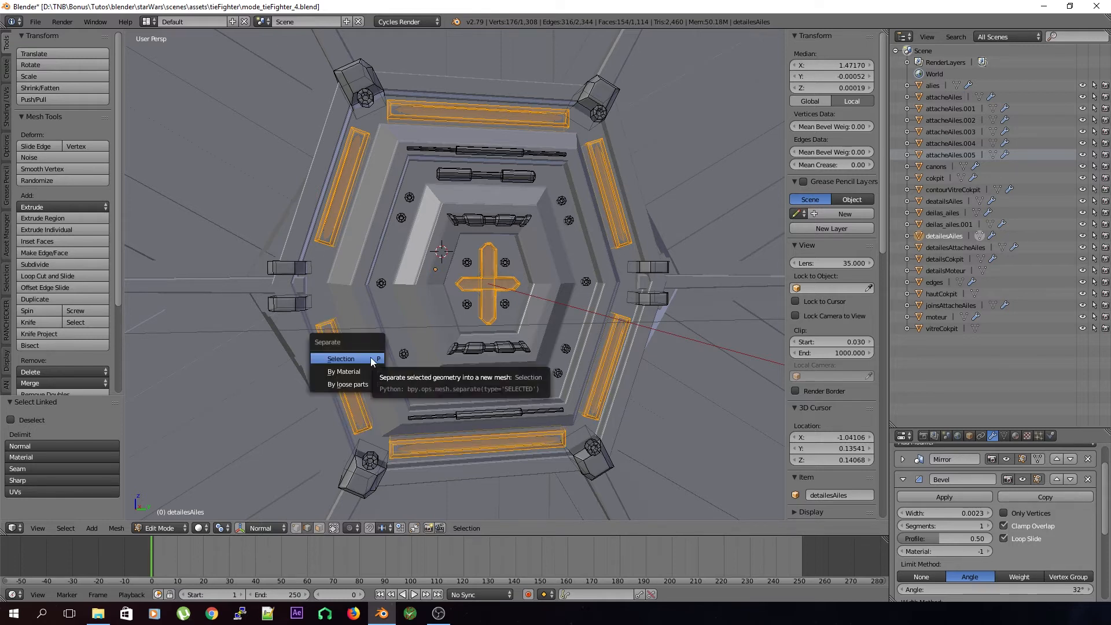
click(370, 360)
key(ctrl+s)
click(425, 325)
key(Tab)
Step: Remove the Bevel and Subdivision Surface modifiers from detailesAiles.001, keeping its Mirror, and save the file
right_click(600, 196)
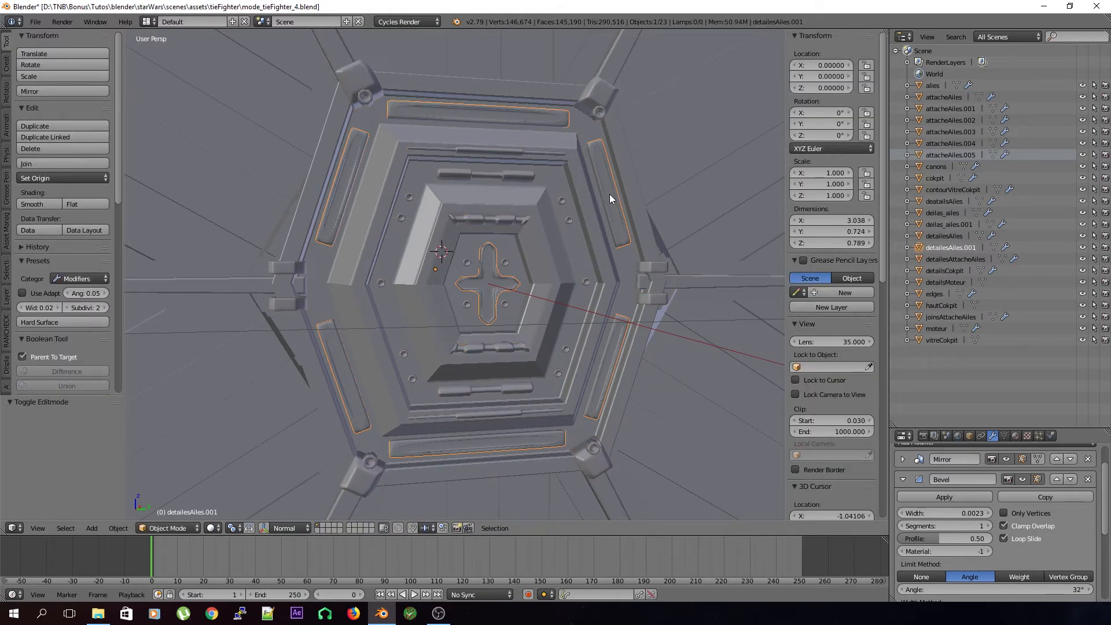
click(904, 460)
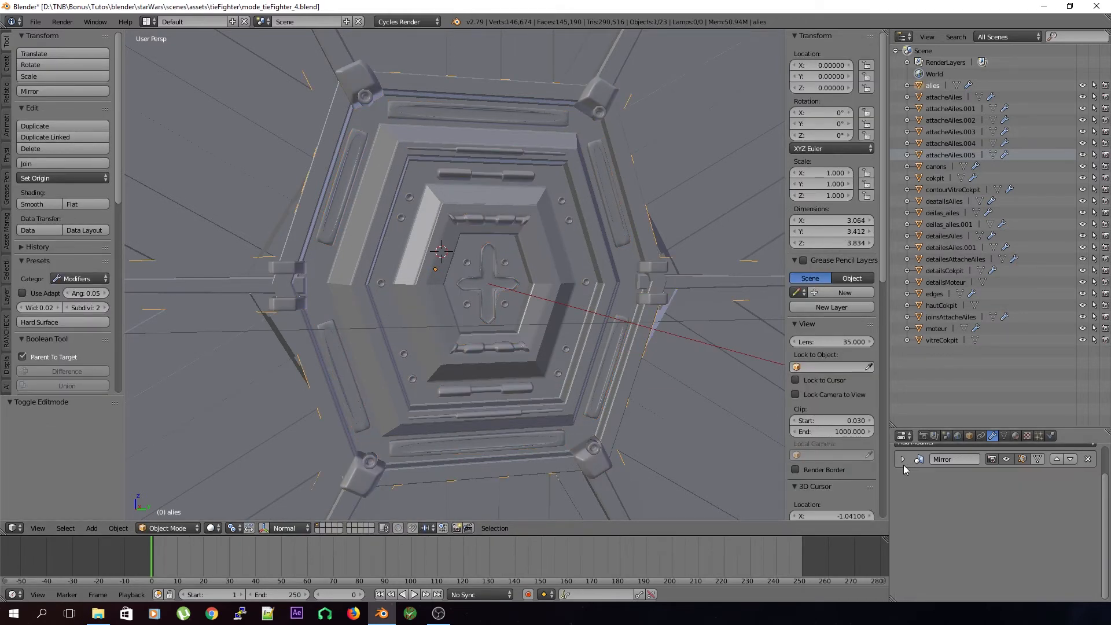
right_click(619, 228)
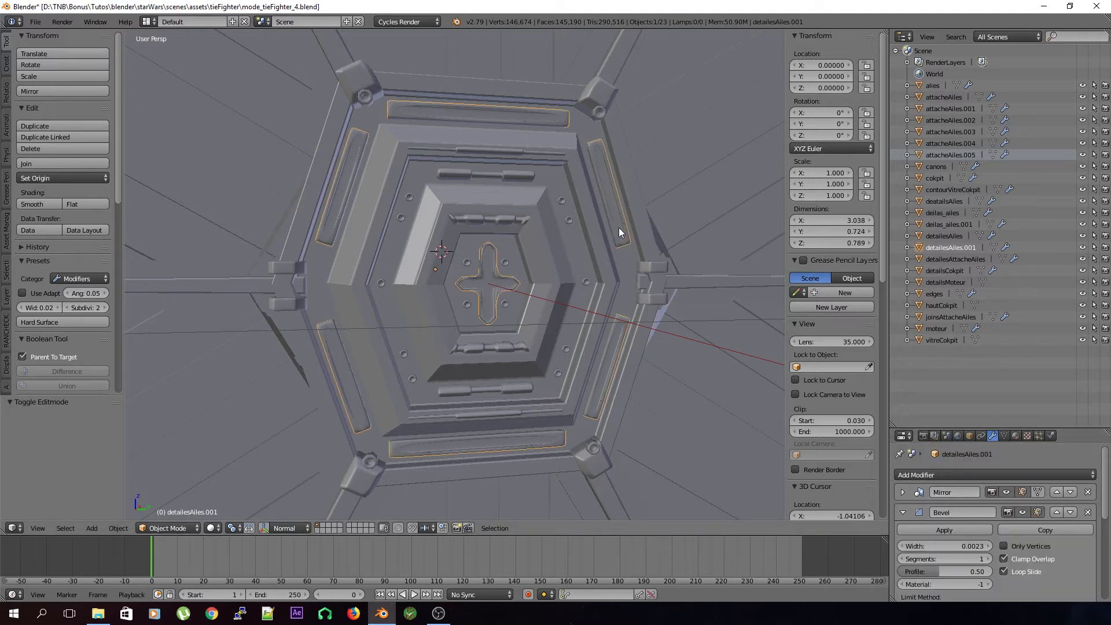
click(903, 512)
click(1098, 512)
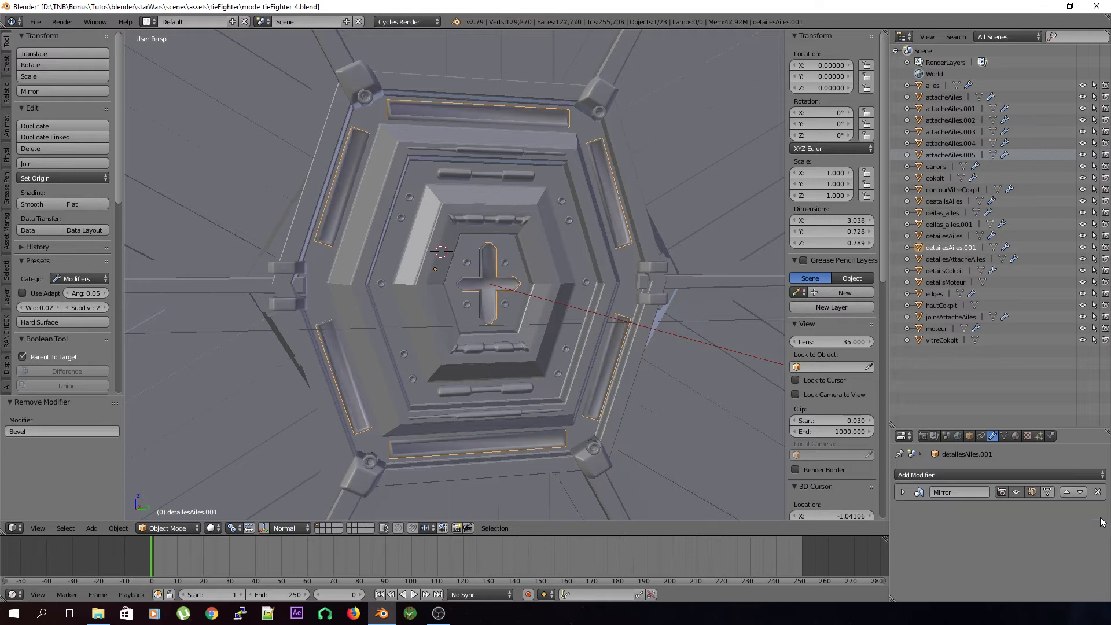
mouse_move(547, 305)
middle_down()
mouse_move(482, 267)
mouse_move(551, 287)
mouse_move(533, 289)
middle_up()
key(ctrl+s)
click(481, 269)
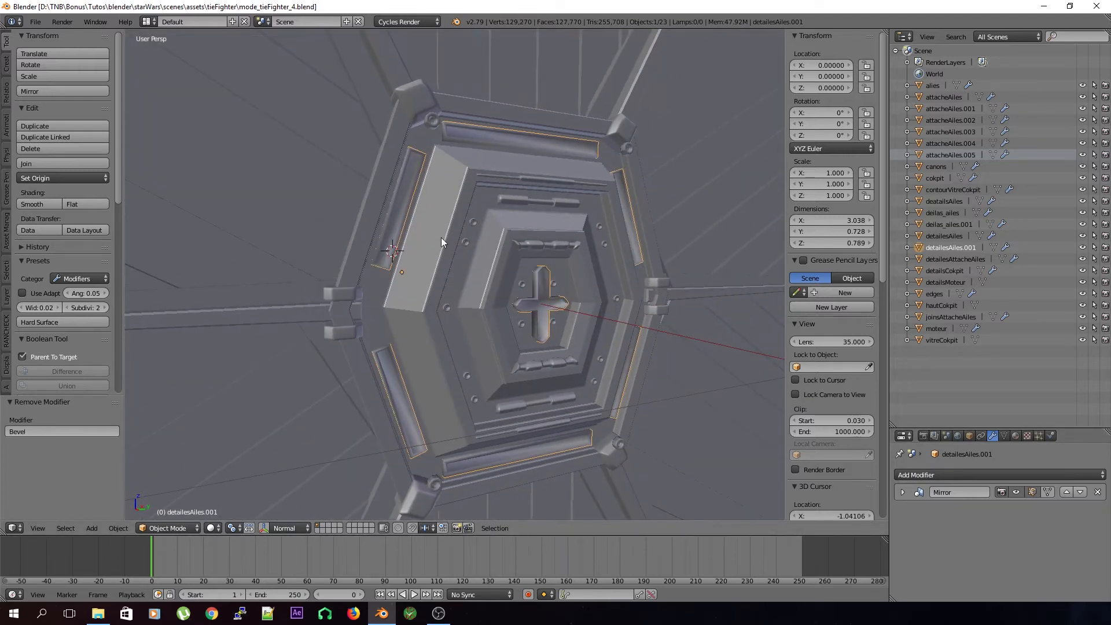
Step: Set detailesAiles.001 to flat shading, deselect it, and save the file
click(86, 205)
key(ctrl+s)
click(440, 293)
mouse_move(484, 304)
middle_down()
mouse_move(438, 307)
mouse_move(465, 283)
mouse_move(482, 297)
middle_up()
key(a)
key(ctrl+s)
click(483, 297)
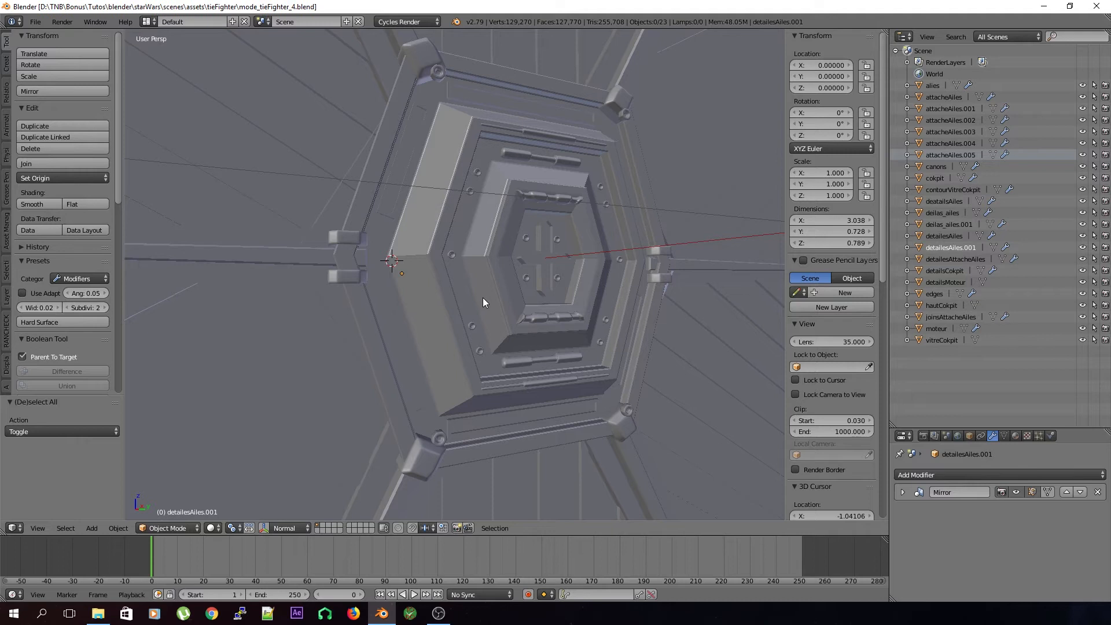
Step: Set the detailesAiles's Subsurf view subdivisions to 0 and save the file
scroll(447, 244, up, 4)
right_click(447, 238)
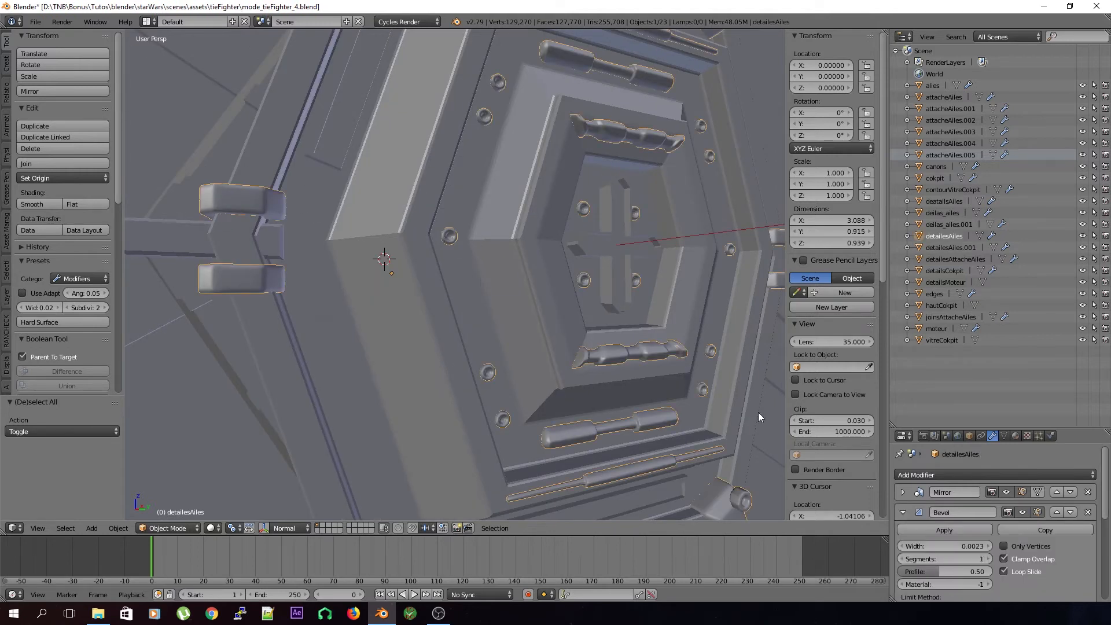
scroll(970, 527, down, 1)
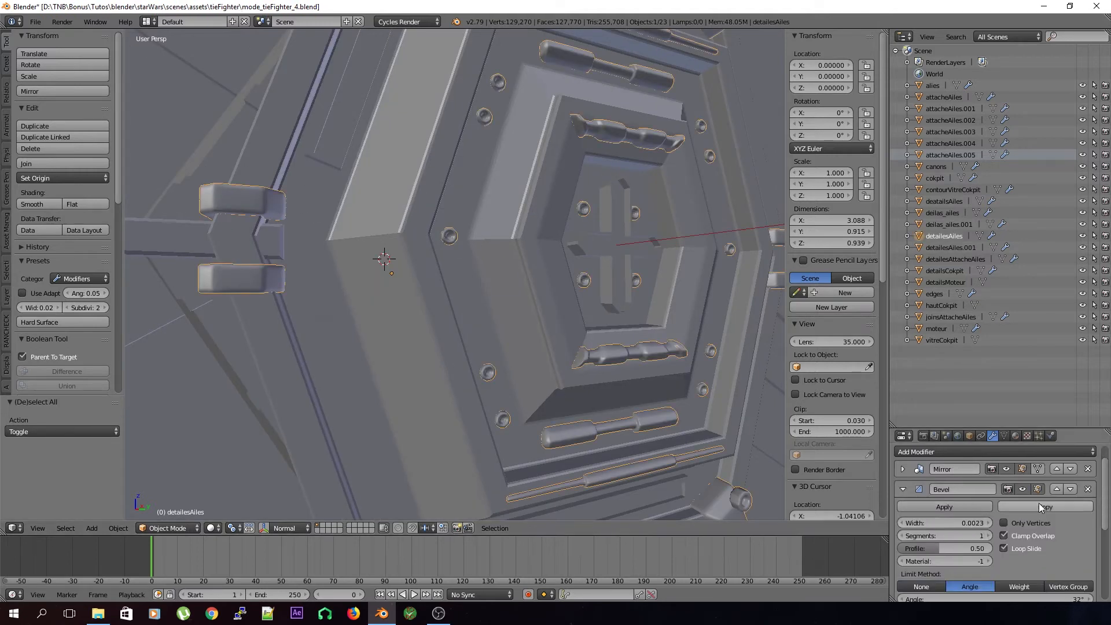
click(904, 489)
click(902, 569)
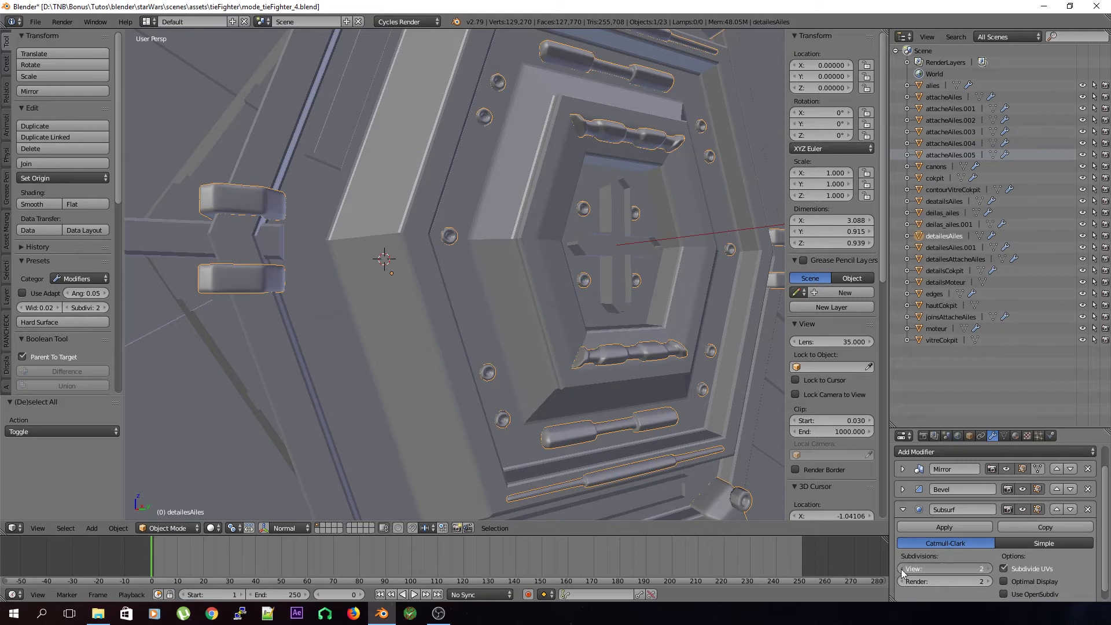
click(902, 569)
click(902, 570)
key(ctrl+s)
click(498, 221)
Step: Collapse the detailesAiles's Bevel and Subsurf modifier settings and save the file
click(903, 489)
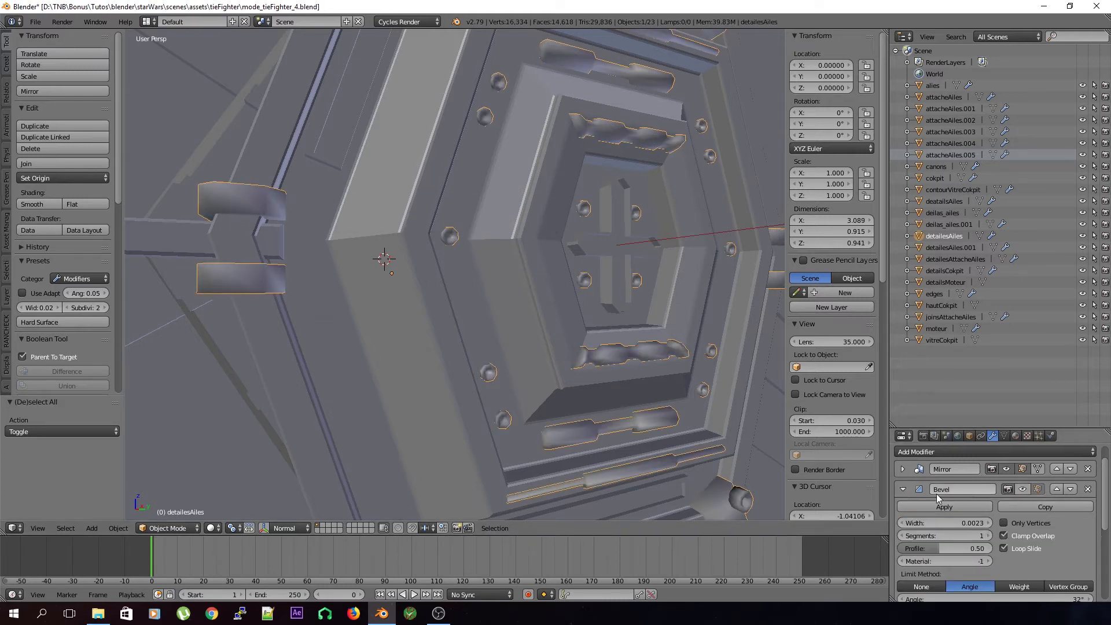
click(903, 489)
click(903, 510)
key(ctrl+s)
click(427, 270)
key(ctrl+s)
click(426, 269)
Step: Deselect everything on the wing hub and save the file
right_click(620, 261)
key(a)
key(ctrl+s)
click(625, 327)
scroll(606, 331, down, 8)
key(ctrl+s)
click(493, 338)
scroll(492, 338, up, 3)
middle_drag(703, 280, 734, 282)
Step: Select detailesAttacheAiles, examine its details where the wing attaches, and save the file
click(937, 258)
middle_drag(513, 252, 516, 259)
scroll(515, 258, up, 1)
shift+middle_drag(365, 294, 510, 290)
scroll(551, 283, up, 7)
middle_drag(439, 300, 342, 293)
key(ctrl+s)
click(342, 293)
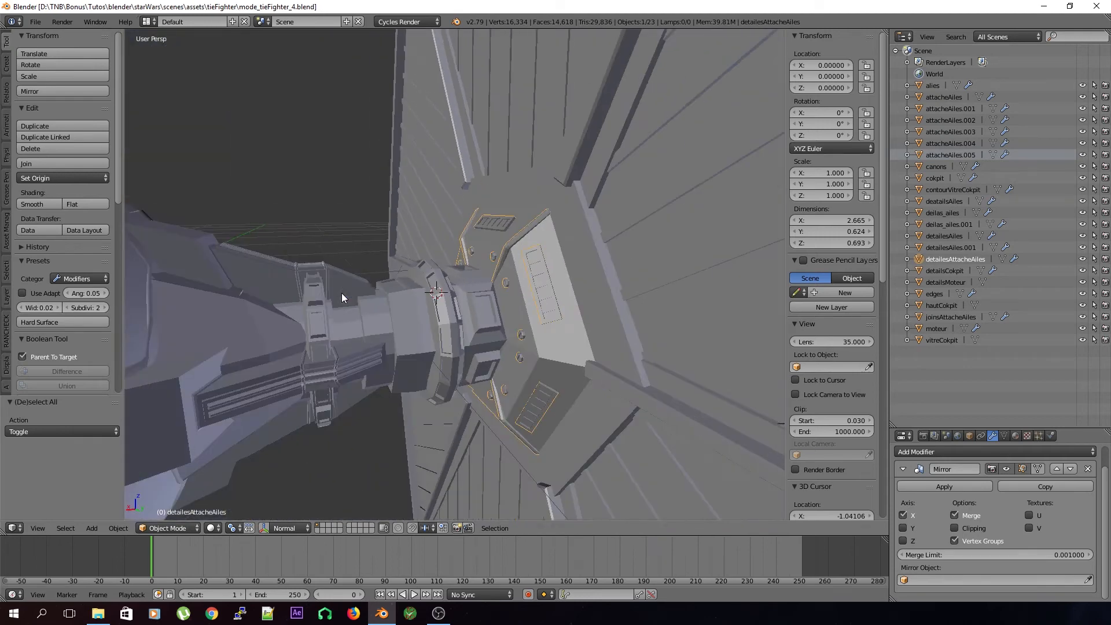
Step: Select detailsCokpit and then detailsMoteur to examine where each sits on the ship
click(950, 268)
scroll(358, 287, down, 5)
middle_drag(357, 287, 524, 287)
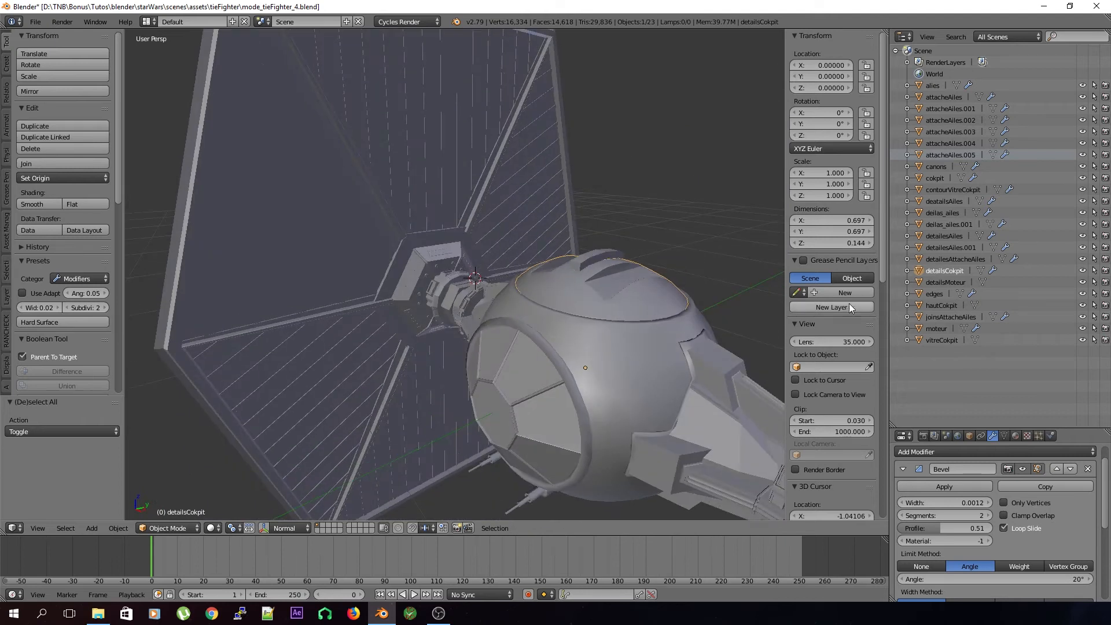
click(931, 282)
middle_drag(564, 255, 337, 236)
scroll(347, 284, up, 4)
mouse_move(390, 287)
middle_down()
mouse_move(550, 296)
mouse_move(478, 265)
mouse_move(554, 296)
mouse_move(668, 303)
middle_up()
Step: Select edges, examine the cockpit window frame up close, collapse its Bevel settings, and save the file
click(943, 294)
key(z)
scroll(474, 265, down, 3)
key(z)
scroll(536, 283, up, 6)
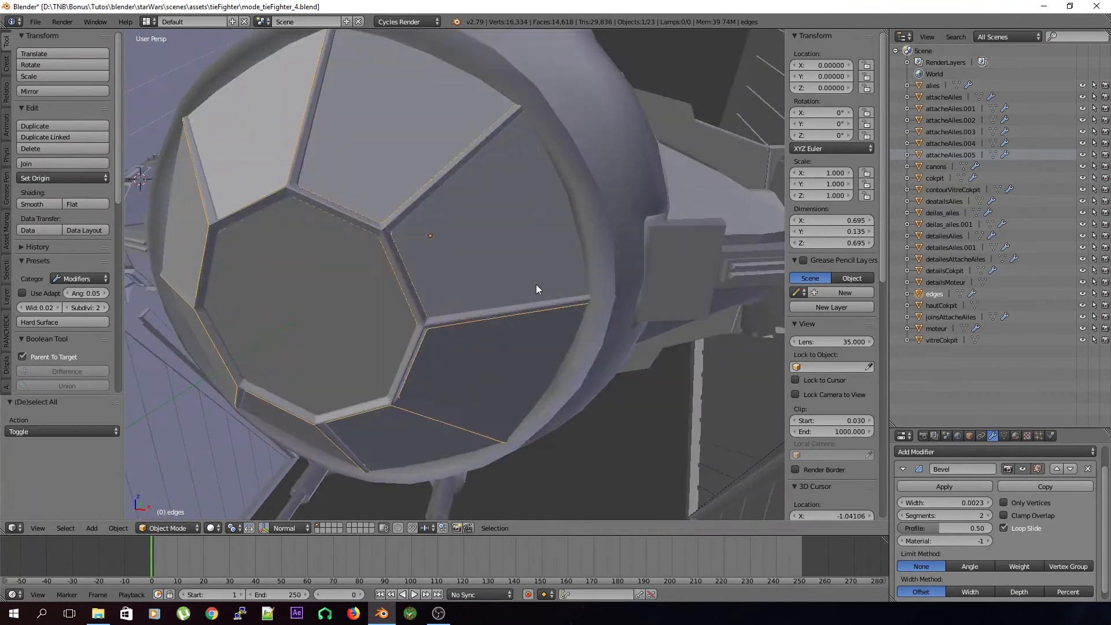
key(ctrl+s)
click(515, 239)
scroll(443, 208, up, 4)
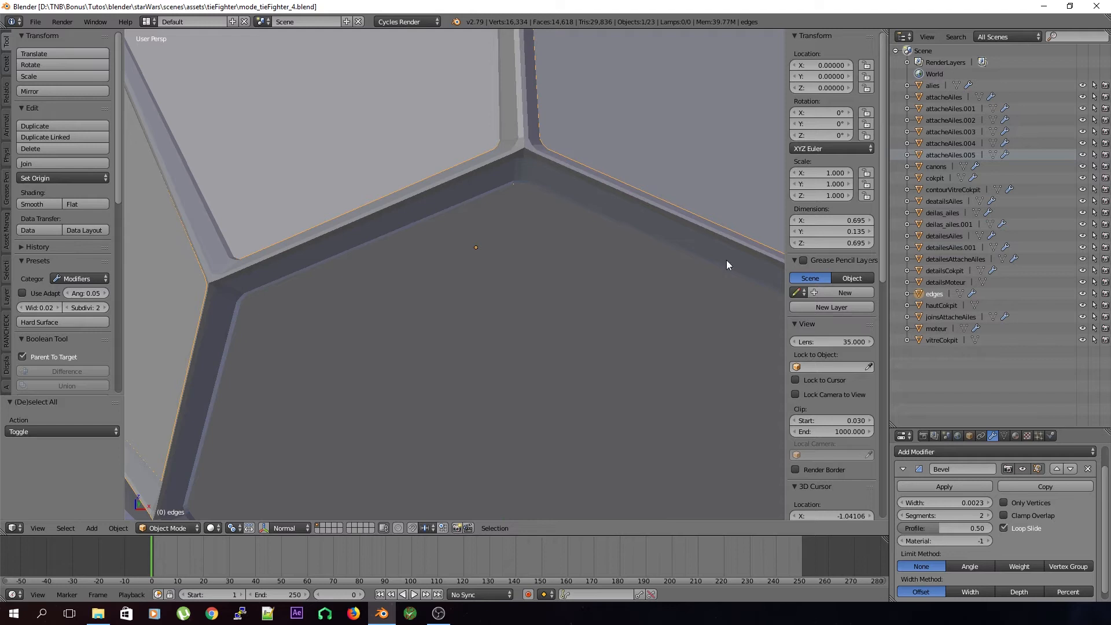
click(903, 469)
key(ctrl+s)
click(605, 308)
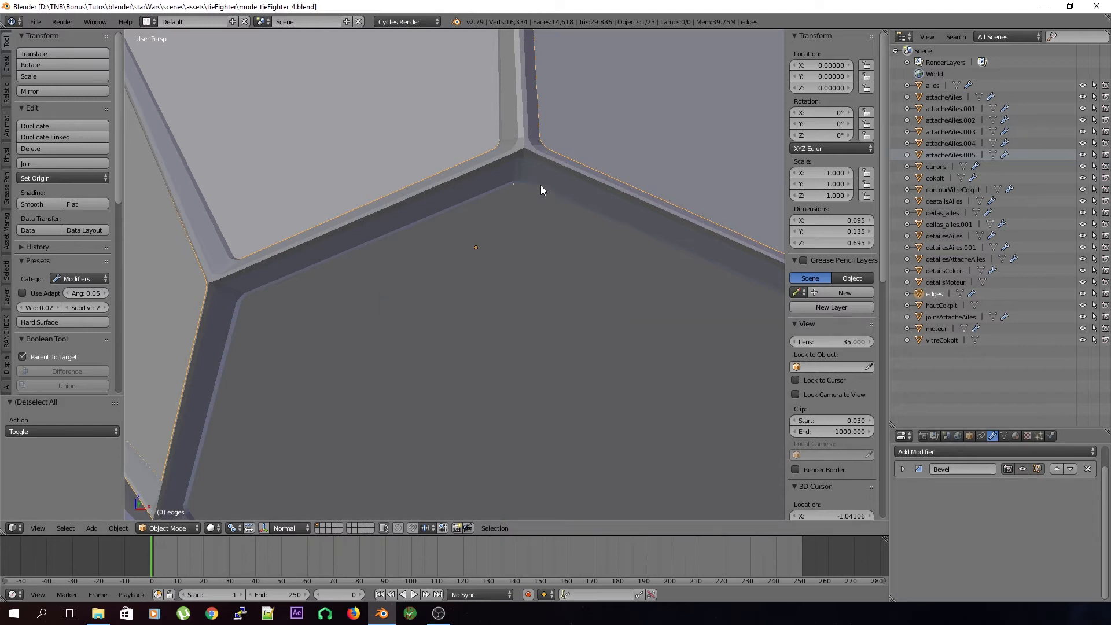
Step: Add a Subdivision Surface modifier to edges after its Bevel
scroll(540, 186, down, 5)
scroll(475, 194, up, 3)
scroll(479, 206, down, 5)
scroll(490, 191, up, 7)
key(ctrl+s)
click(491, 240)
click(979, 452)
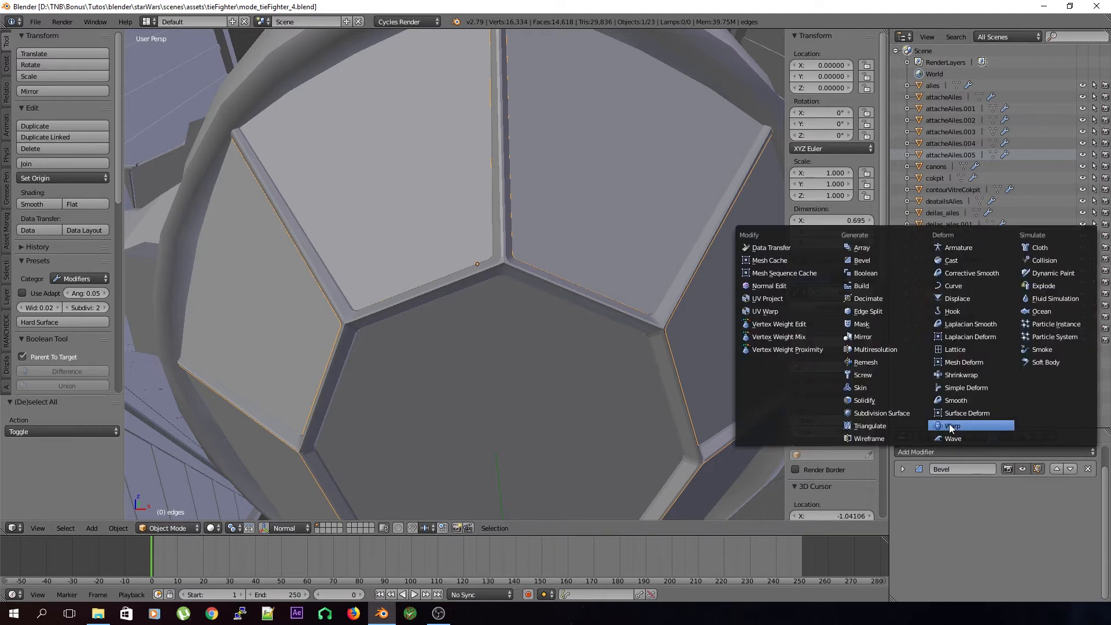
click(884, 413)
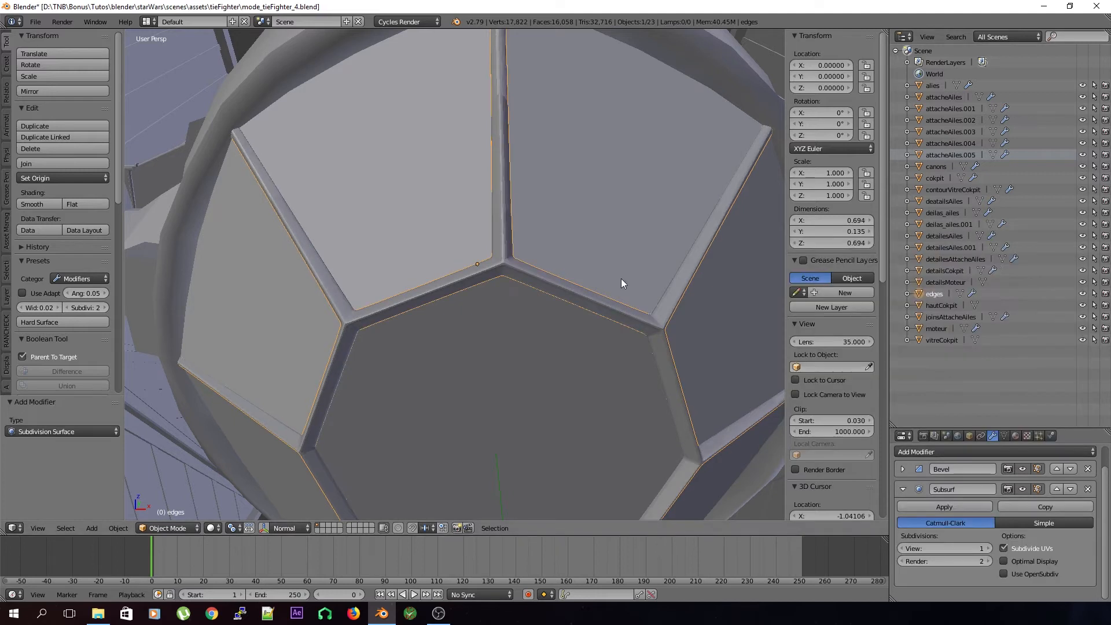
Step: Set the edges's Subsurf view subdivisions to 0, save the file, and turn off its Bevel's viewport display
click(901, 548)
key(ctrl+s)
click(480, 349)
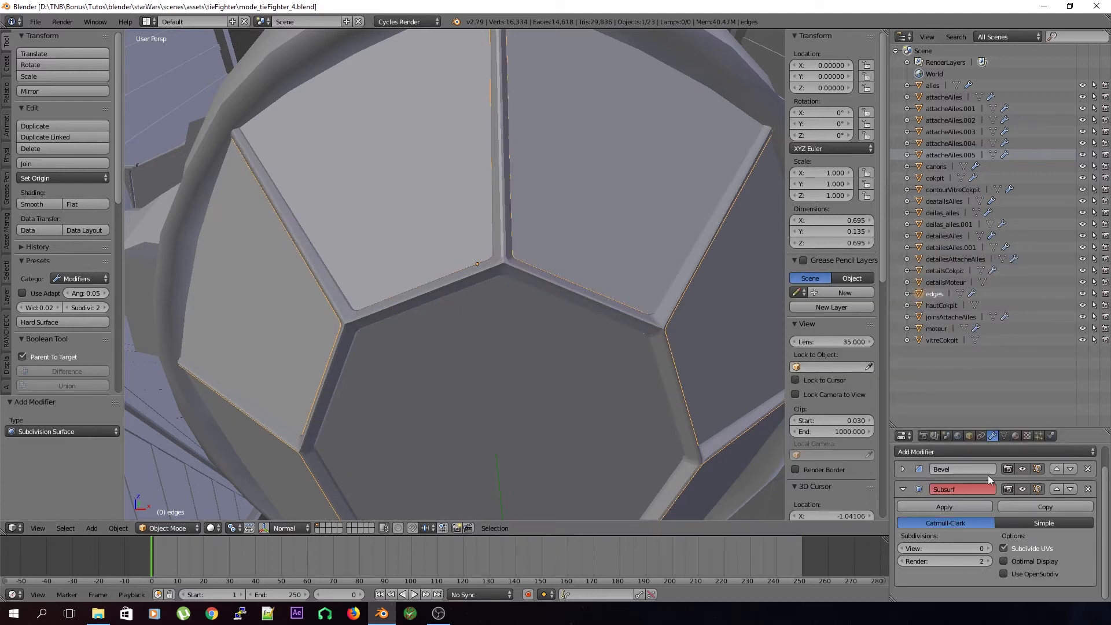
click(1022, 470)
Step: Select hautCokpit, examine it on top of the cockpit, and save the file
click(942, 305)
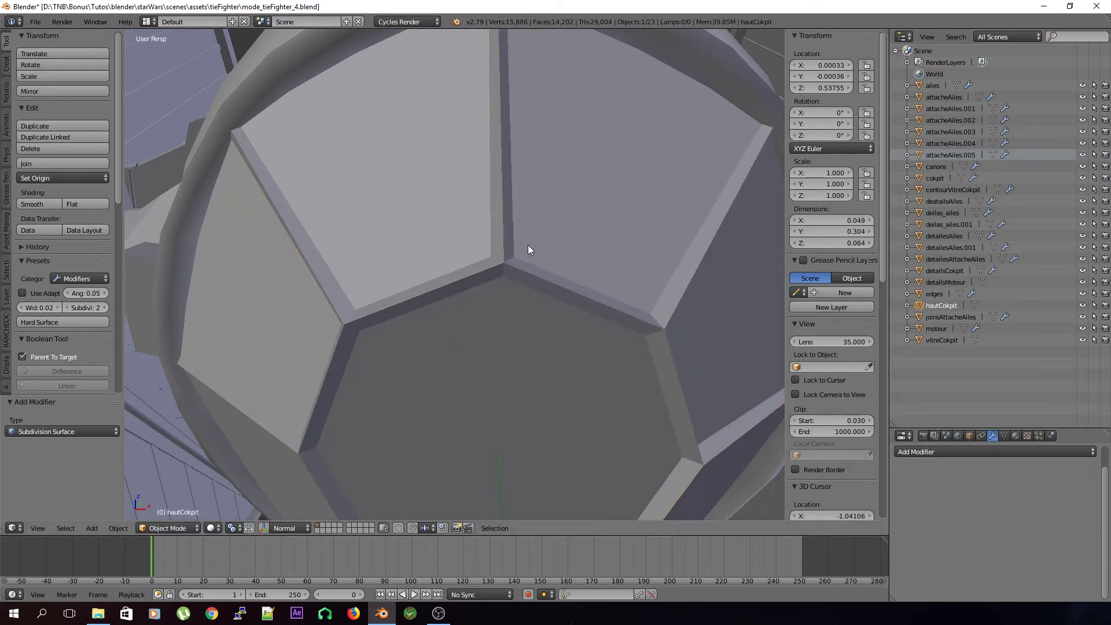
scroll(521, 241, down, 8)
middle_drag(509, 232, 500, 305)
scroll(500, 305, up, 6)
key(ctrl+s)
click(532, 271)
mouse_move(532, 271)
middle_down()
mouse_move(547, 297)
mouse_move(516, 311)
mouse_move(541, 348)
mouse_move(471, 331)
mouse_move(463, 325)
mouse_move(496, 341)
mouse_move(380, 267)
middle_up()
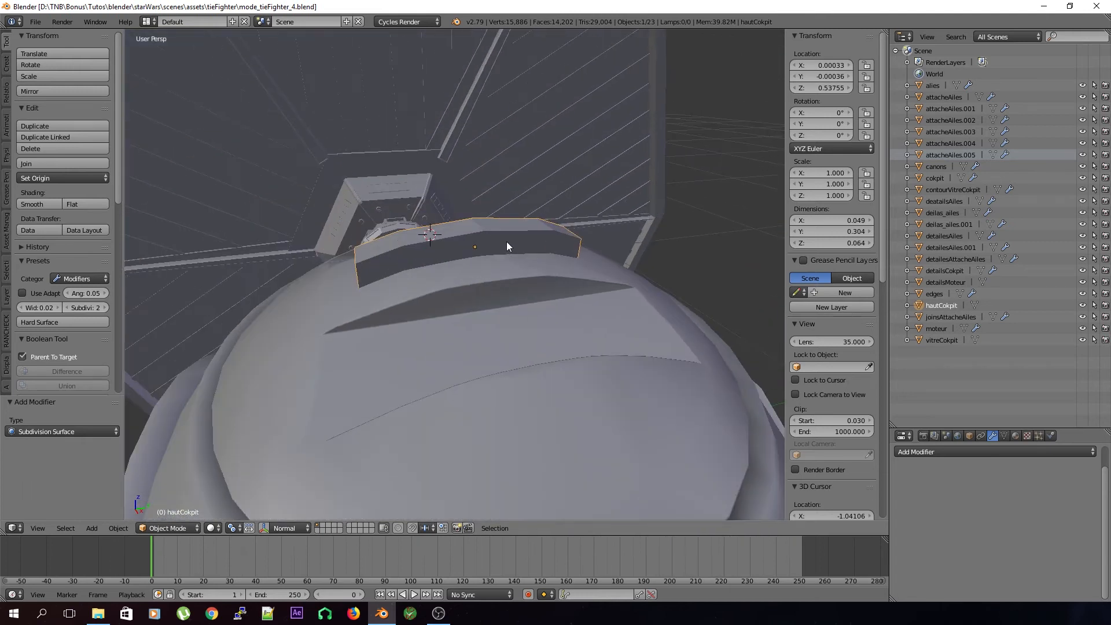
Step: Select detailsCokpit, collapse its Bevel and Mirror settings, check its wireframe, and save the file
right_click(548, 407)
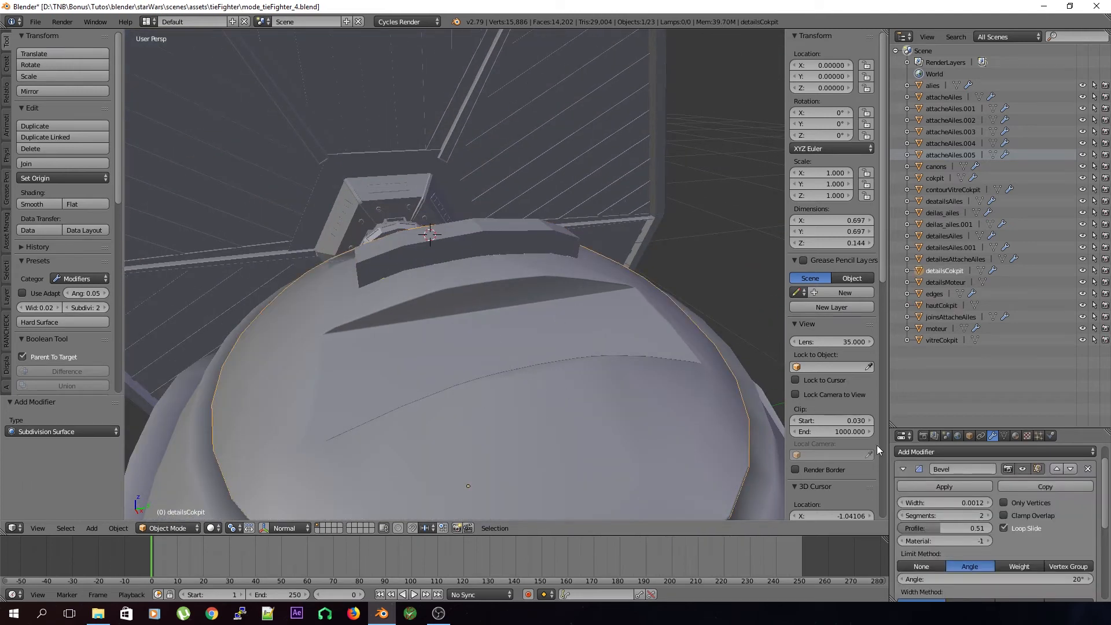
click(903, 469)
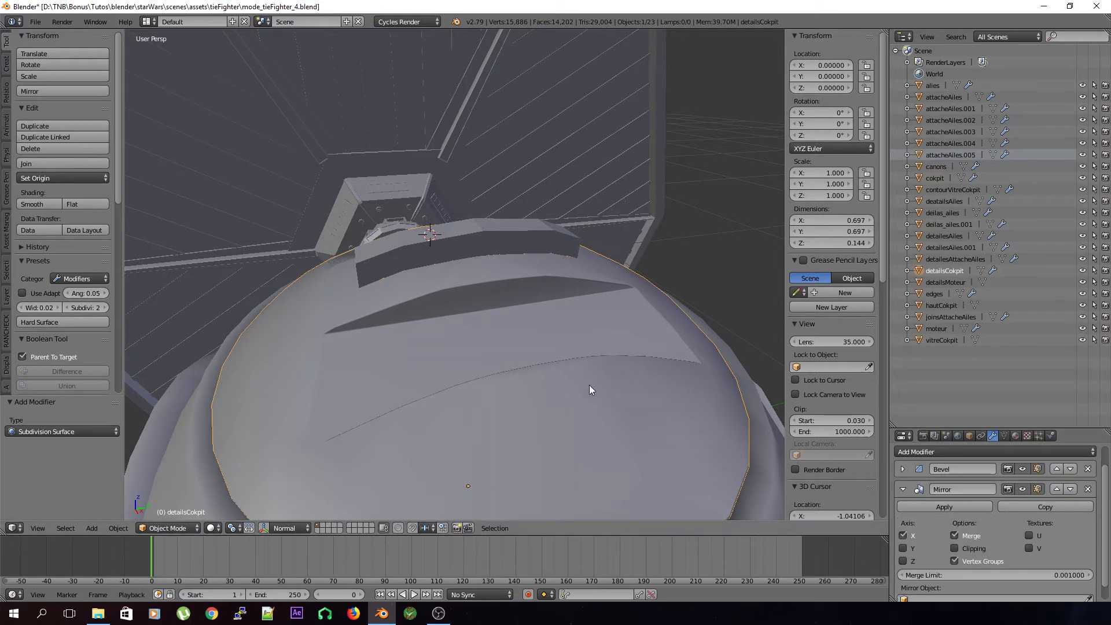
click(903, 489)
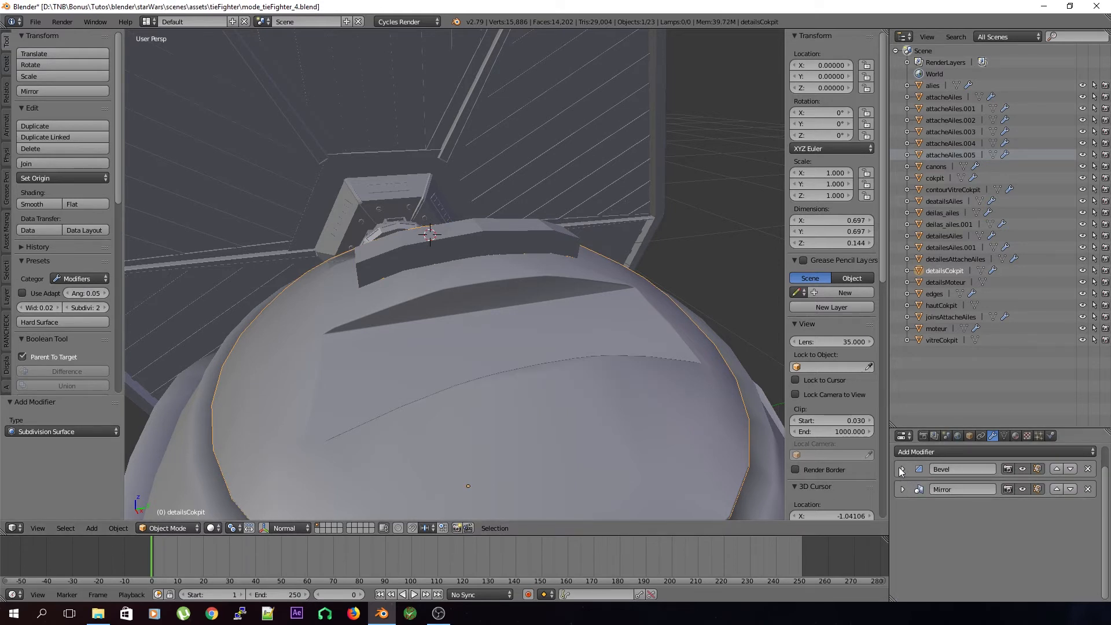
middle_drag(586, 408, 600, 408)
key(z)
key(z)
key(ctrl+s)
click(582, 405)
scroll(617, 420, up, 3)
Step: Add a Subdivision Surface modifier to detailsCokpit, try it above the Mirror, return it below, and save the file
click(970, 452)
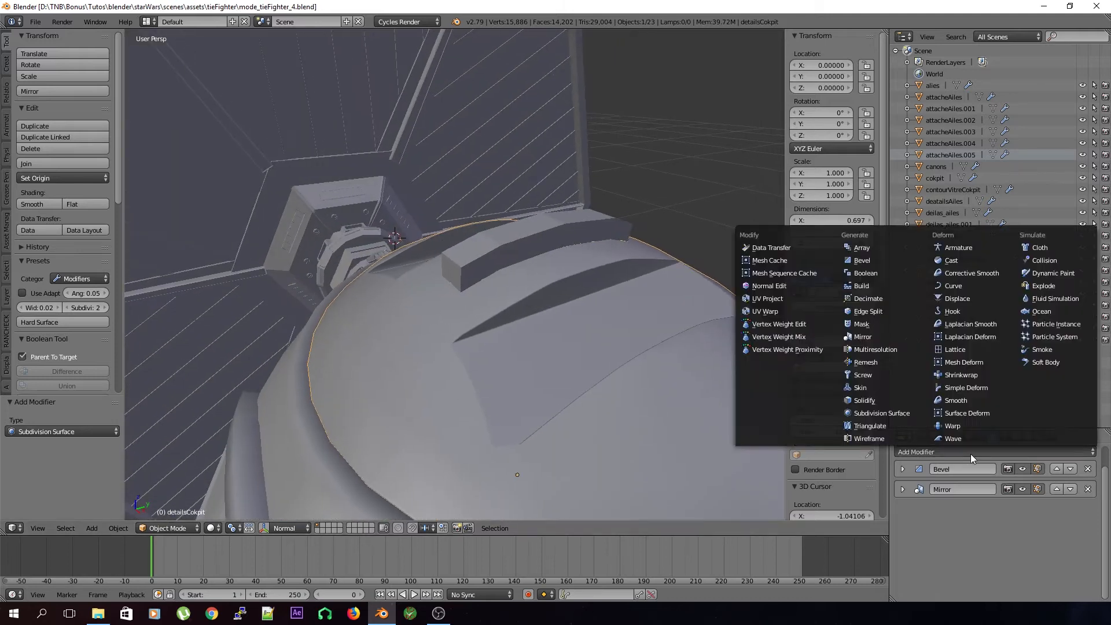
click(891, 414)
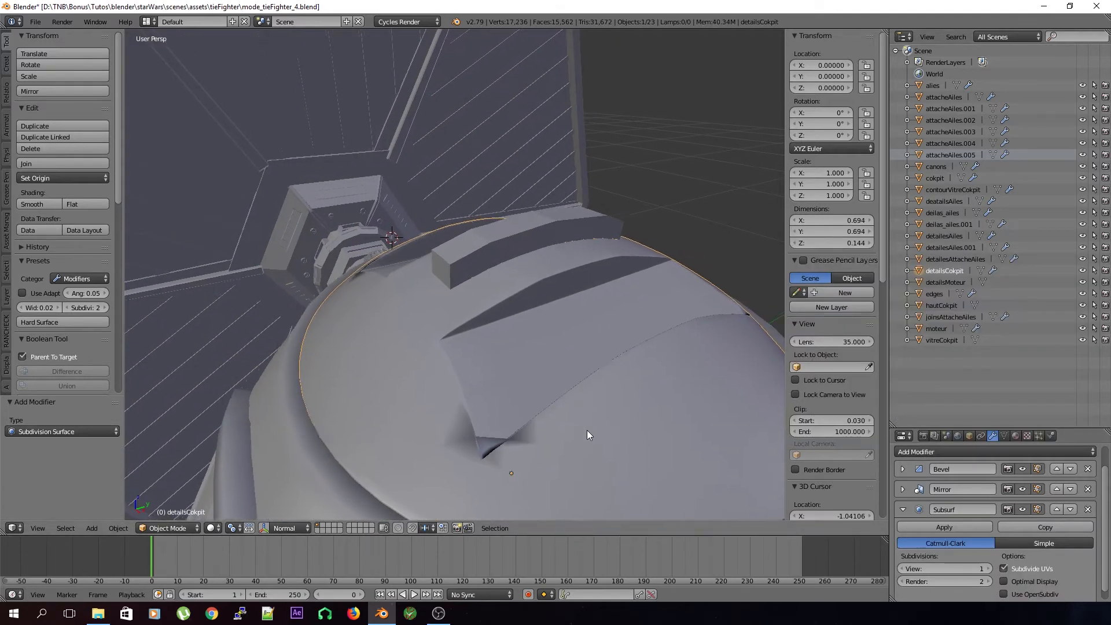
click(1057, 510)
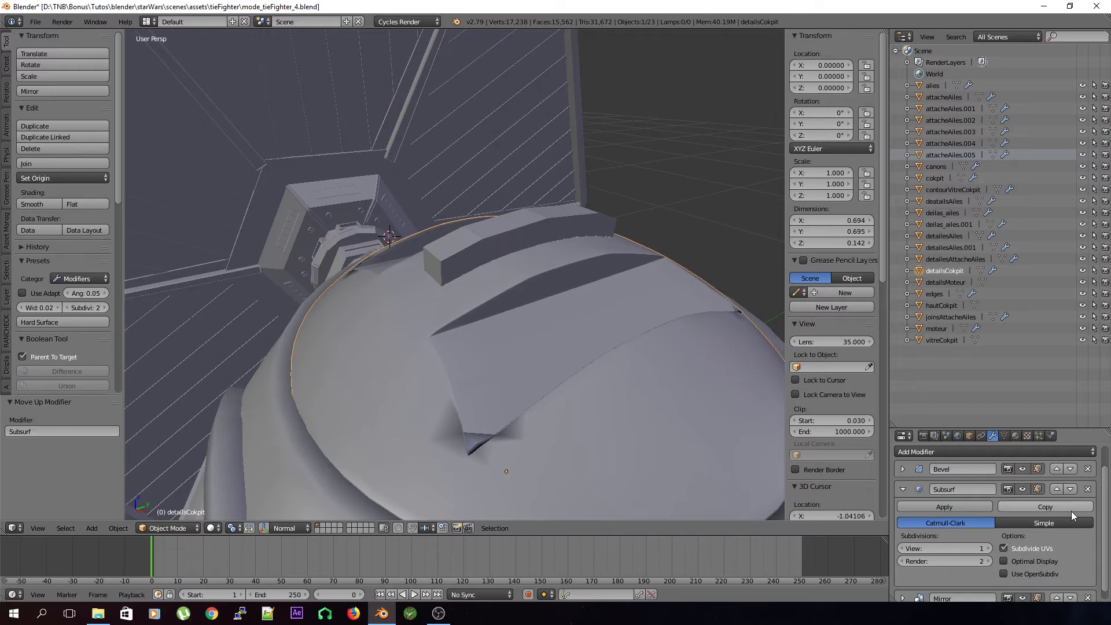
click(1071, 489)
key(ctrl+s)
click(513, 355)
mouse_move(513, 356)
middle_down()
mouse_move(511, 384)
mouse_move(501, 370)
middle_up()
Step: Raise the detailsCokpit's Subsurf view subdivisions to 2, check the cockpit top's shape, and save the file
click(988, 569)
middle_drag(626, 416, 418, 258)
key(ctrl+s)
click(672, 452)
key(ctrl+s)
click(446, 366)
middle_drag(446, 366, 445, 342)
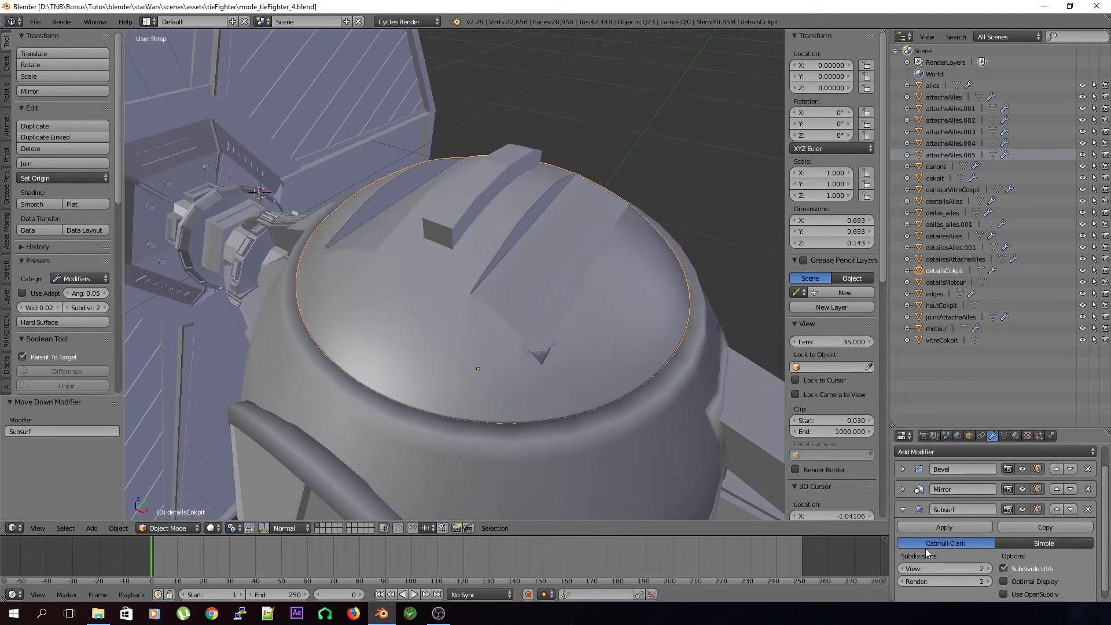
Step: Set the detailsCokpit's Subsurf view subdivisions to 0 and save the file
drag(919, 568, 898, 568)
key(ctrl+s)
click(537, 330)
middle_drag(536, 321, 536, 331)
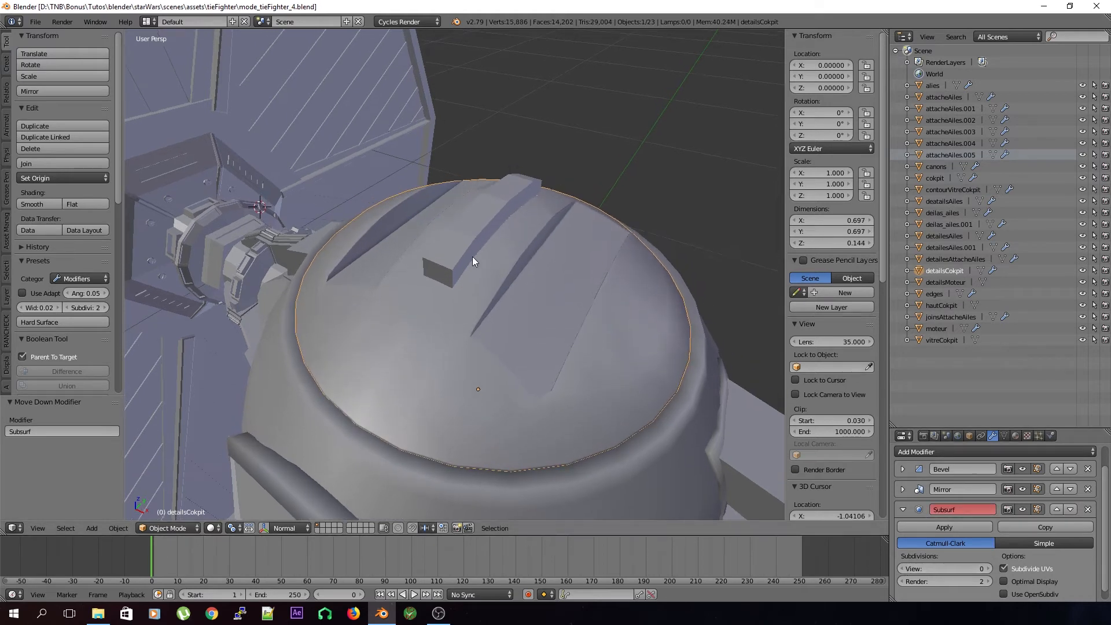
Step: Add a Bevel modifier to hautCokpit with width 0.0027, 2 segments and a 46° Angle limit, and save the file
right_click(467, 253)
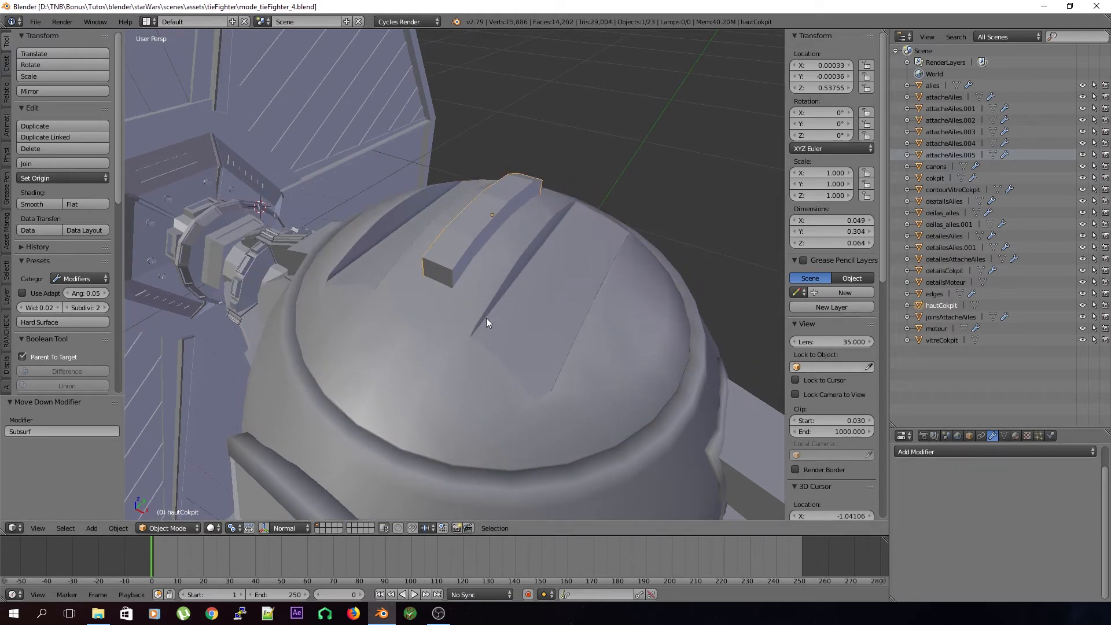
click(913, 453)
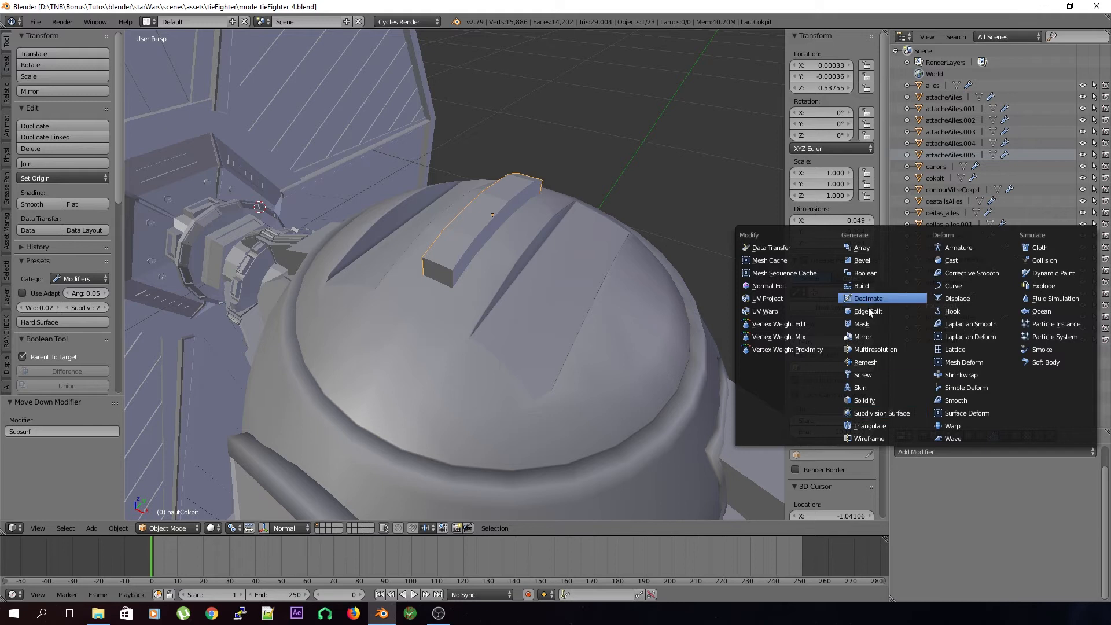
click(861, 262)
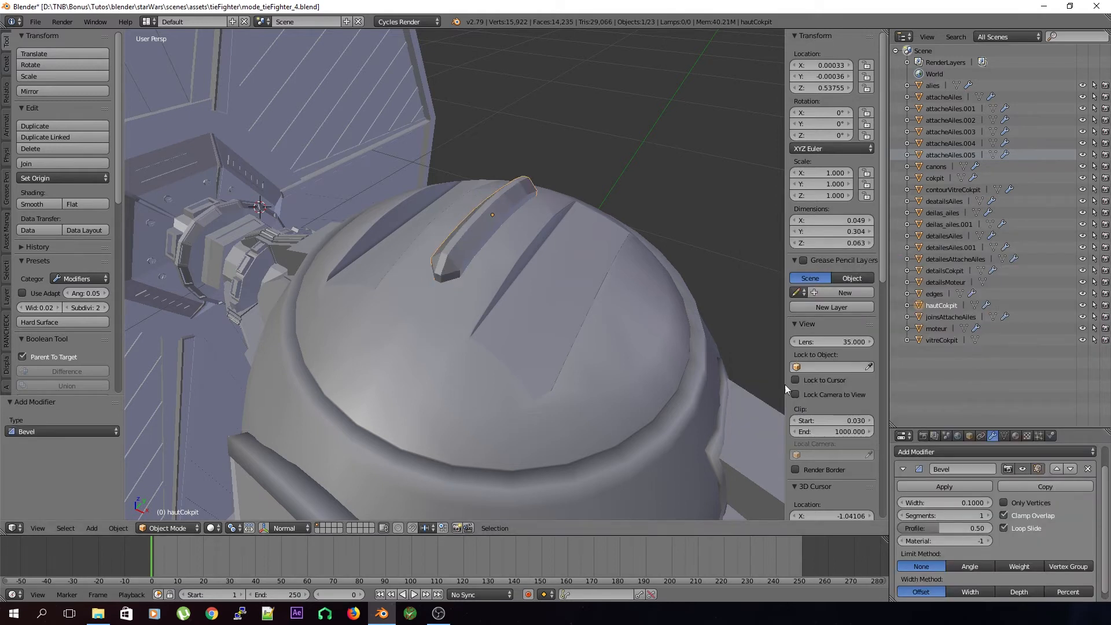
click(980, 565)
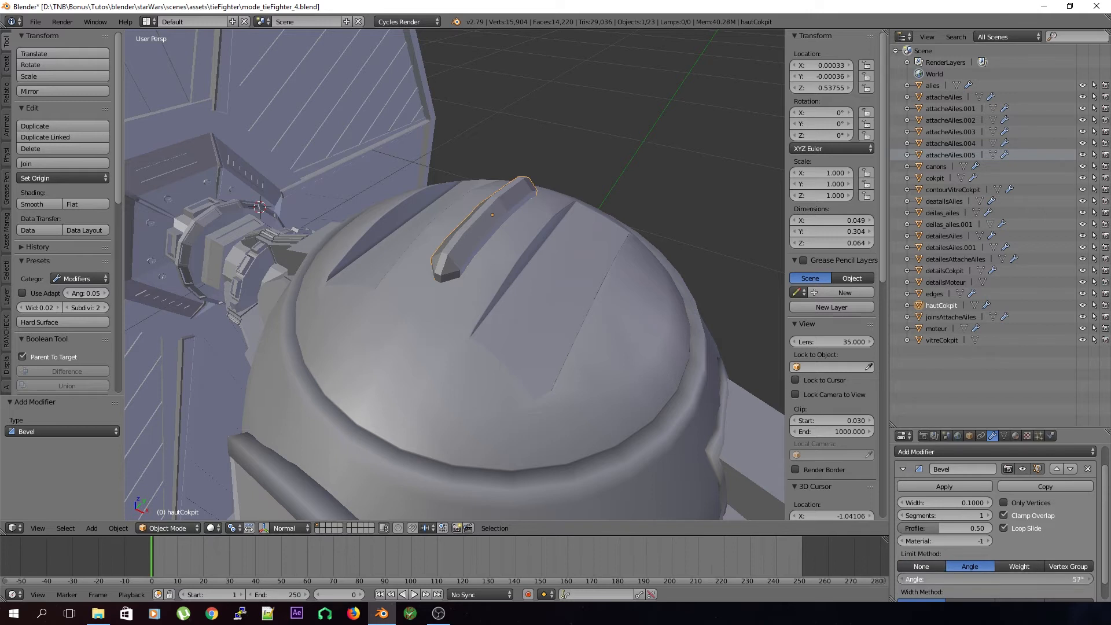
drag(948, 505, 913, 502)
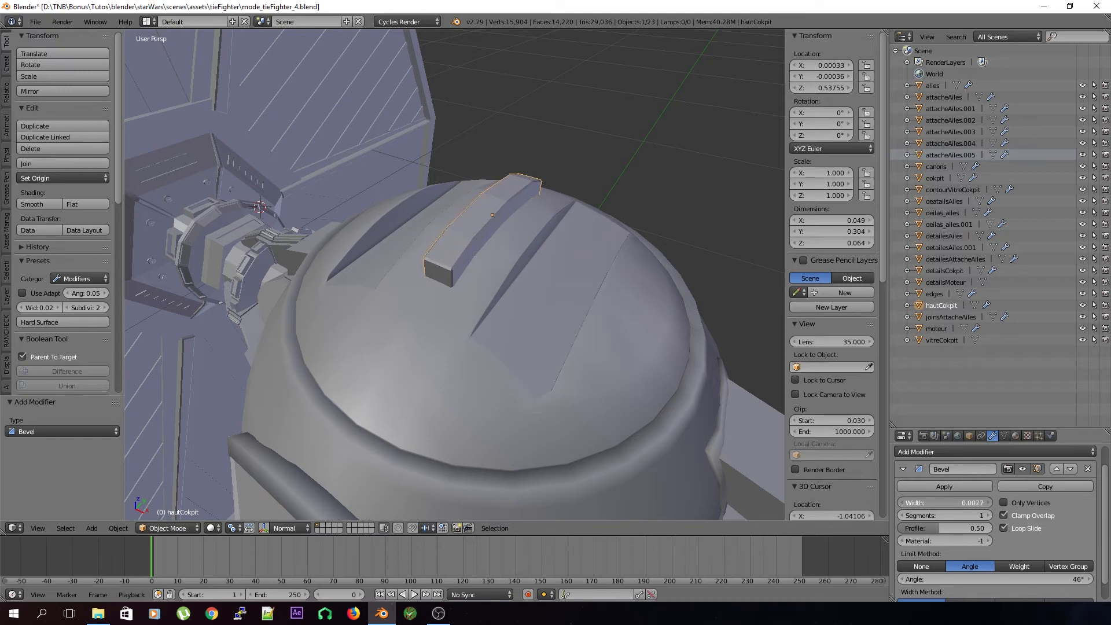
key(ctrl+s)
click(663, 331)
click(989, 516)
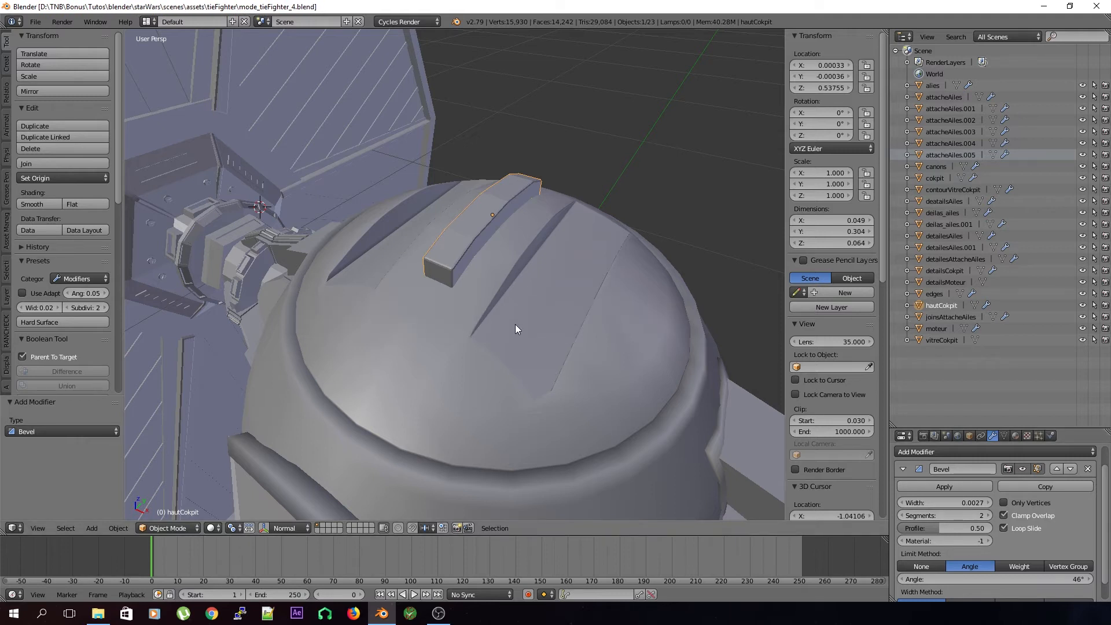
Step: Add a Subdivision Surface modifier to hautCokpit with 0 view subdivisions, hide its Bevel and Subsurf in the viewport, and save
click(903, 469)
click(932, 452)
click(892, 414)
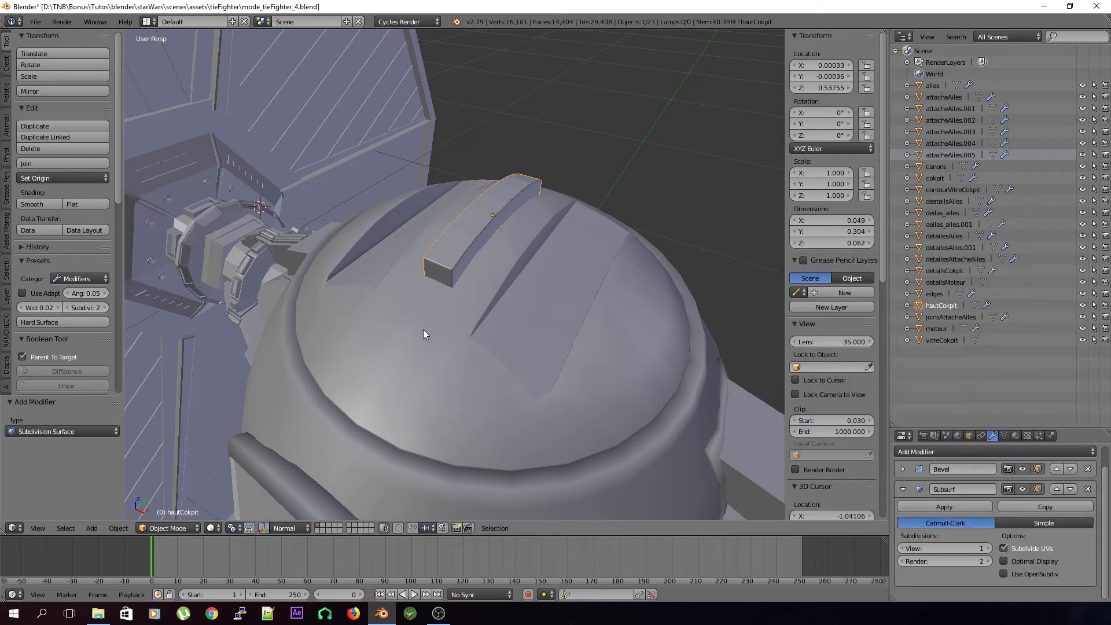
click(902, 548)
click(1023, 490)
key(ctrl+s)
click(493, 351)
key(ctrl+s)
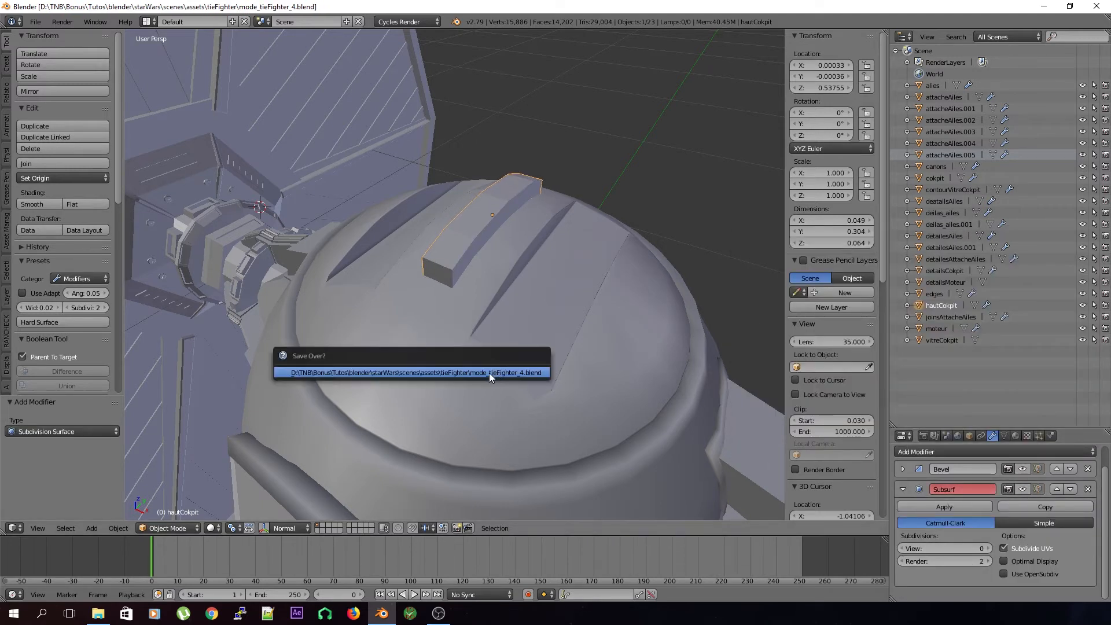
click(489, 373)
Step: Select detailsCokpit, save the file, and set its Subsurf view subdivisions to 1
right_click(482, 387)
middle_drag(481, 388, 729, 458)
key(ctrl+s)
click(502, 393)
click(988, 569)
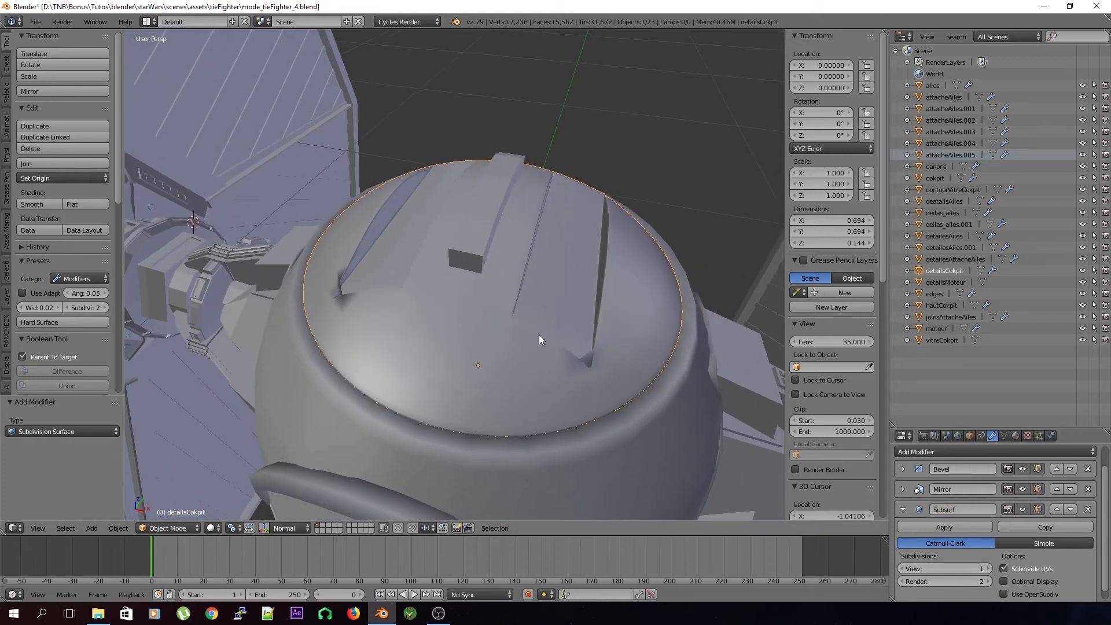
Step: Check detailsCokpit's shape without its Bevel, show the Bevel again, hide the Mirror in the viewport, and save the file
click(1022, 470)
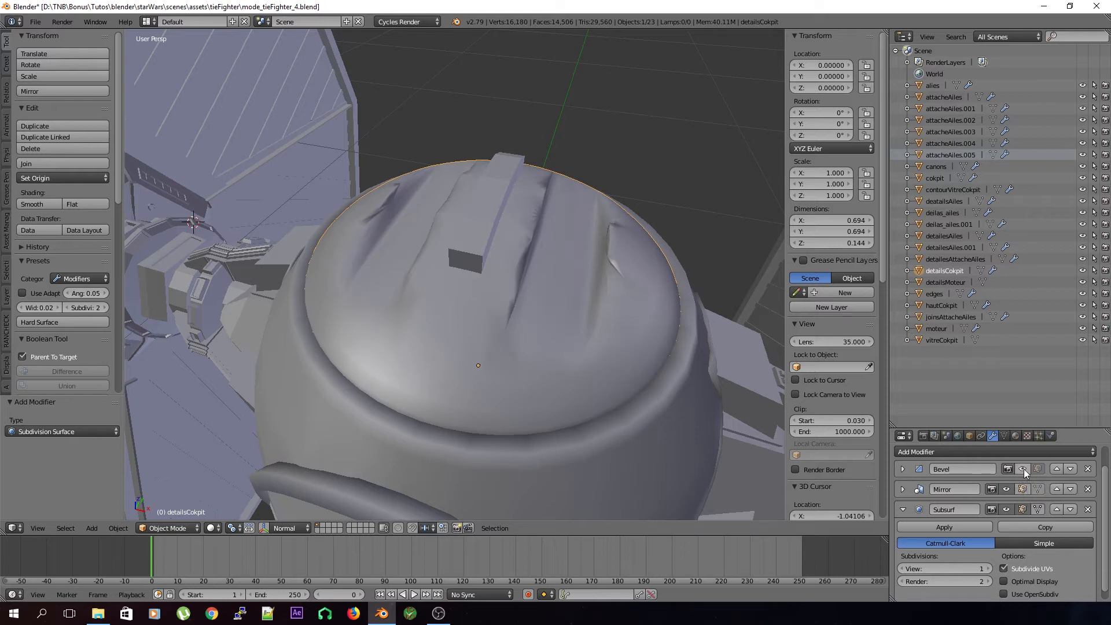
click(1024, 469)
click(1023, 489)
middle_drag(595, 384, 671, 377)
key(ctrl+s)
click(566, 388)
Step: Open detailsCokpit's mesh for editing with nothing selected, close to the raised ridge's end, and save the file
middle_drag(544, 287, 555, 313)
scroll(568, 294, up, 3)
key(Tab)
key(a)
middle_drag(565, 240, 536, 288)
key(ctrl+s)
click(536, 261)
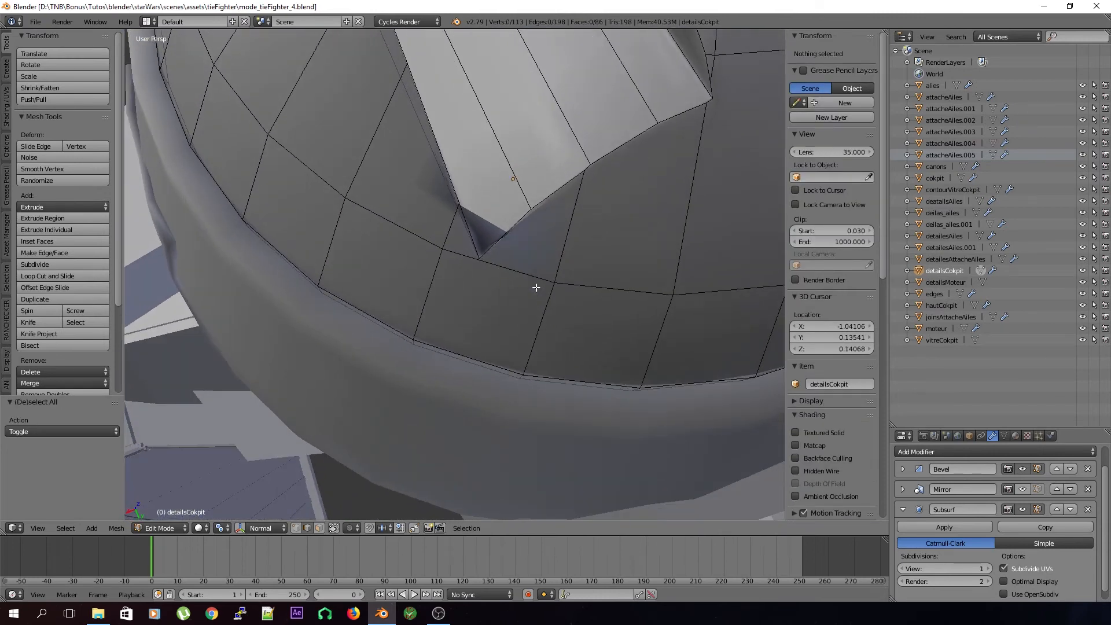
Step: In face selection mode, select the six faces around the corners at both ends of the detailsCokpit ridge
click(319, 528)
right_click(518, 240)
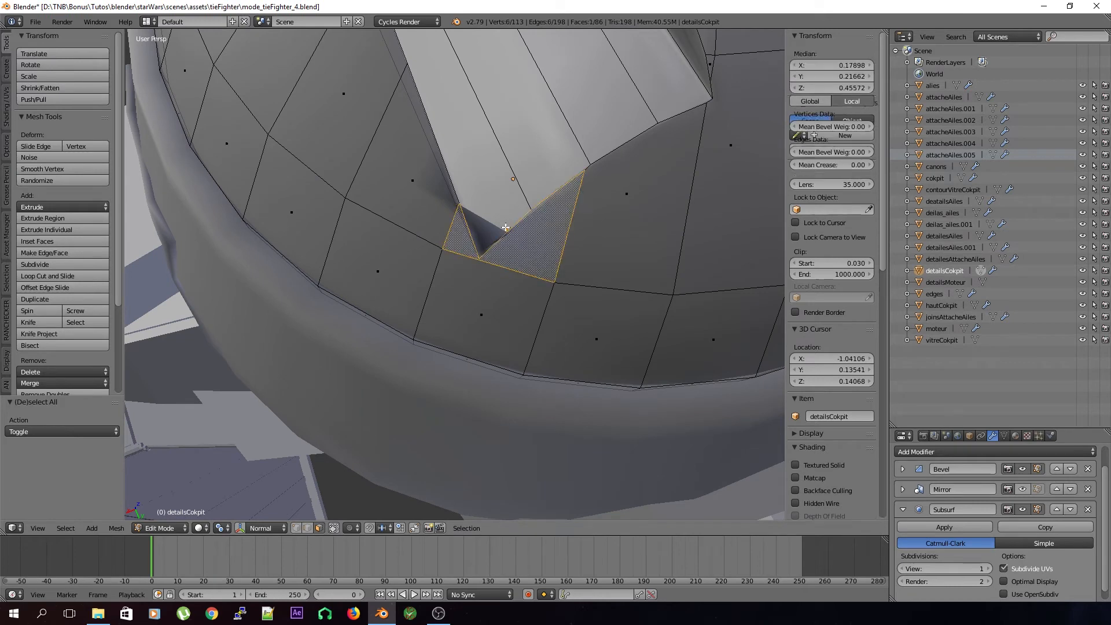
middle_drag(492, 250, 534, 258)
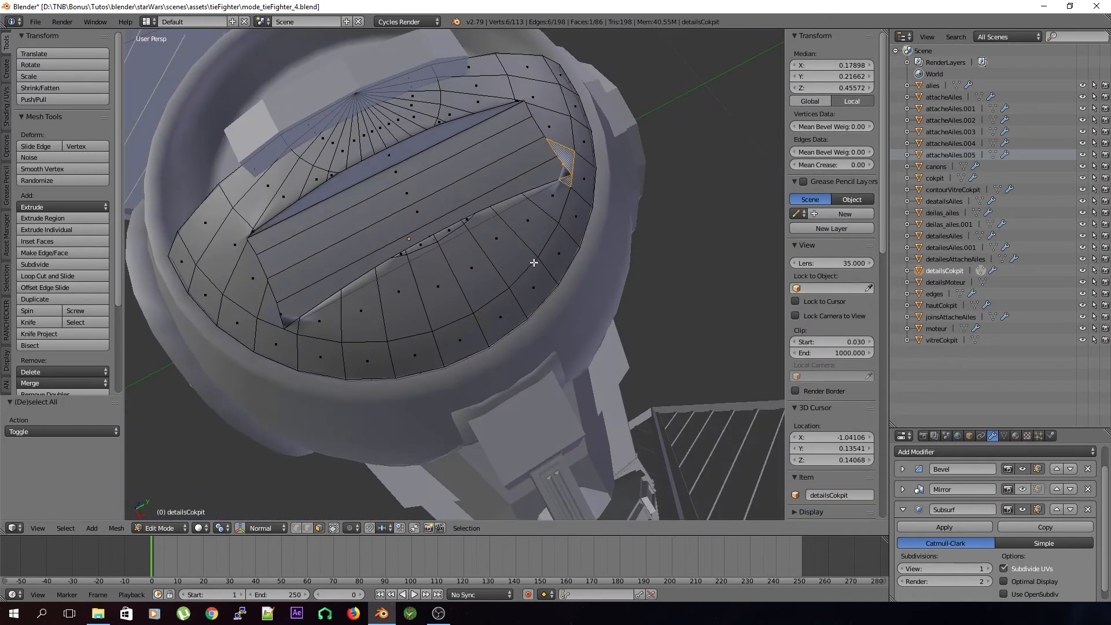
shift+right_click(282, 317)
middle_drag(304, 296, 379, 285)
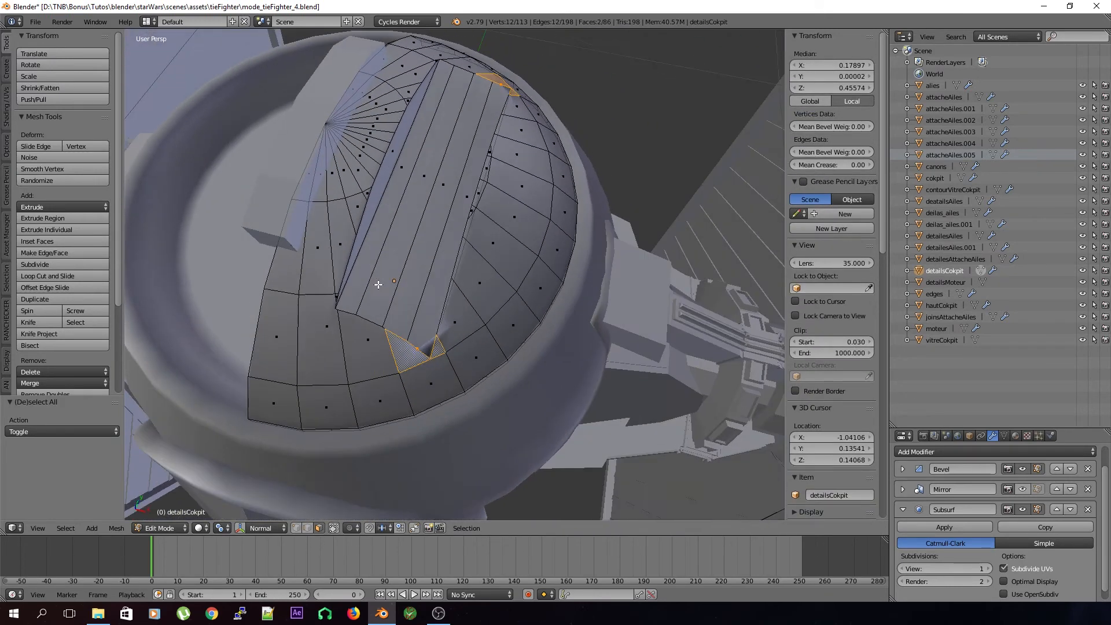
shift+right_click(338, 297)
middle_drag(455, 264, 458, 200)
shift+right_click(485, 305)
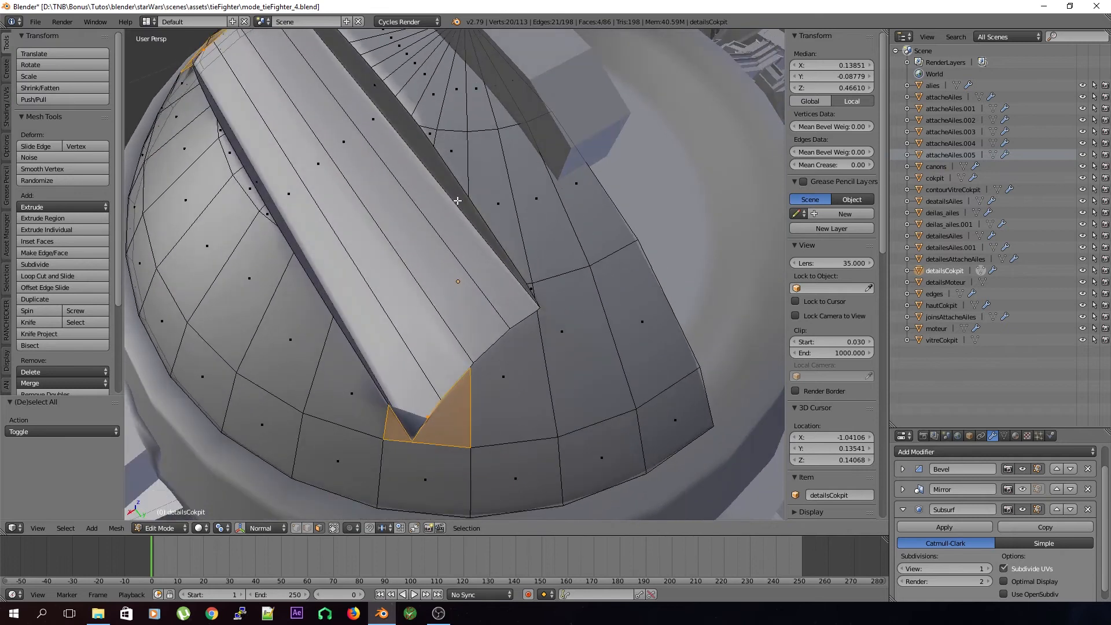
shift+right_click(535, 289)
shift+right_click(510, 363)
shift+right_click(507, 368)
shift+right_click(565, 344)
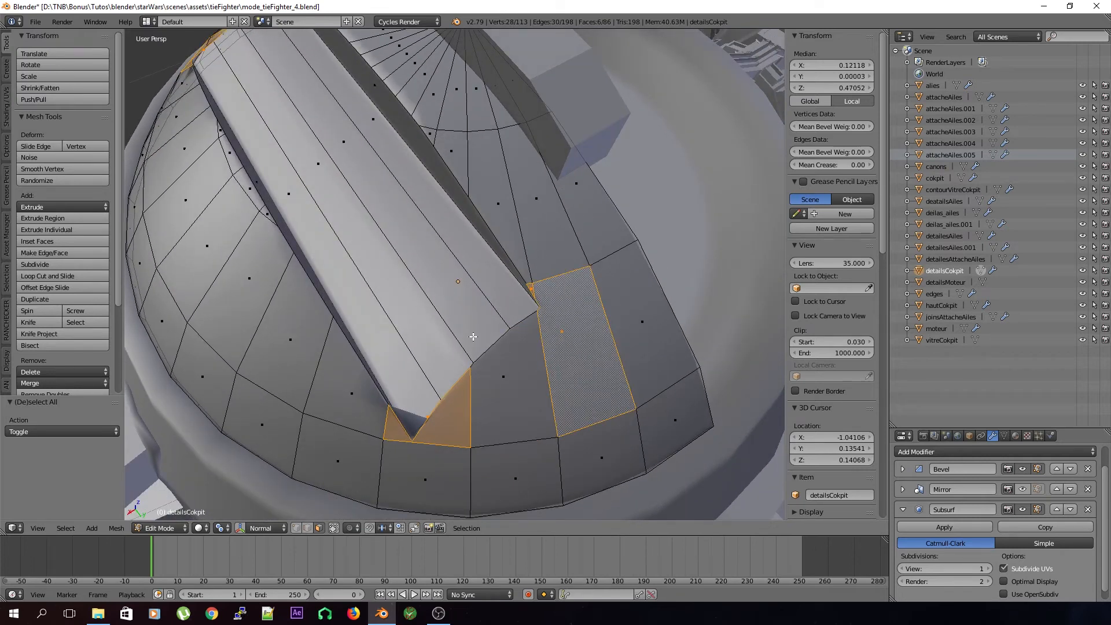
Step: Triangulate the selected faces at the ridge corners with Triangulate Faces
scroll(474, 337, up, 2)
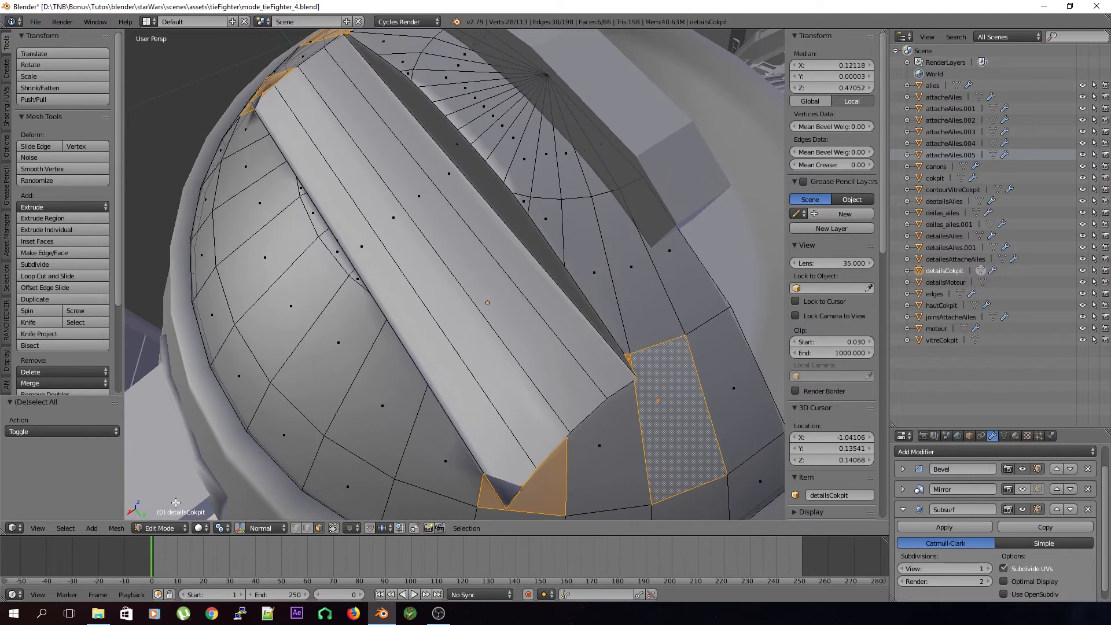
key(space)
text(tit)
text(r)
key(BackSpace)
key(BackSpace)
text(ms)
key(BackSpace)
key(BackSpace)
key(BackSpace)
text(tr)
key(BackSpace)
key(BackSpace)
text(ris)
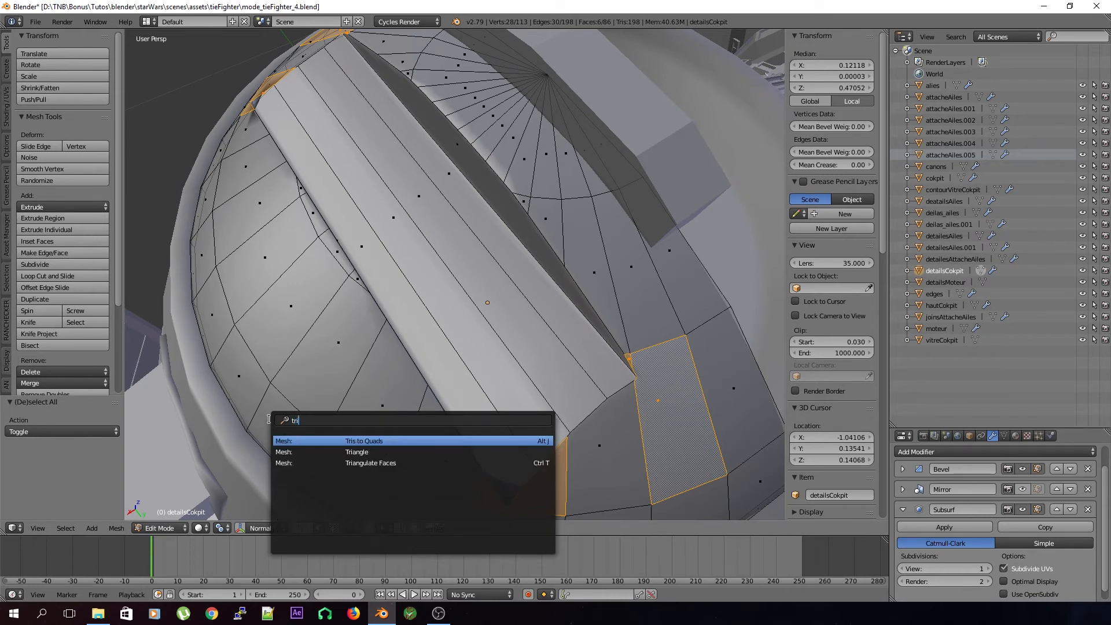
key(BackSpace)
key(Down)
key(Down)
key(Return)
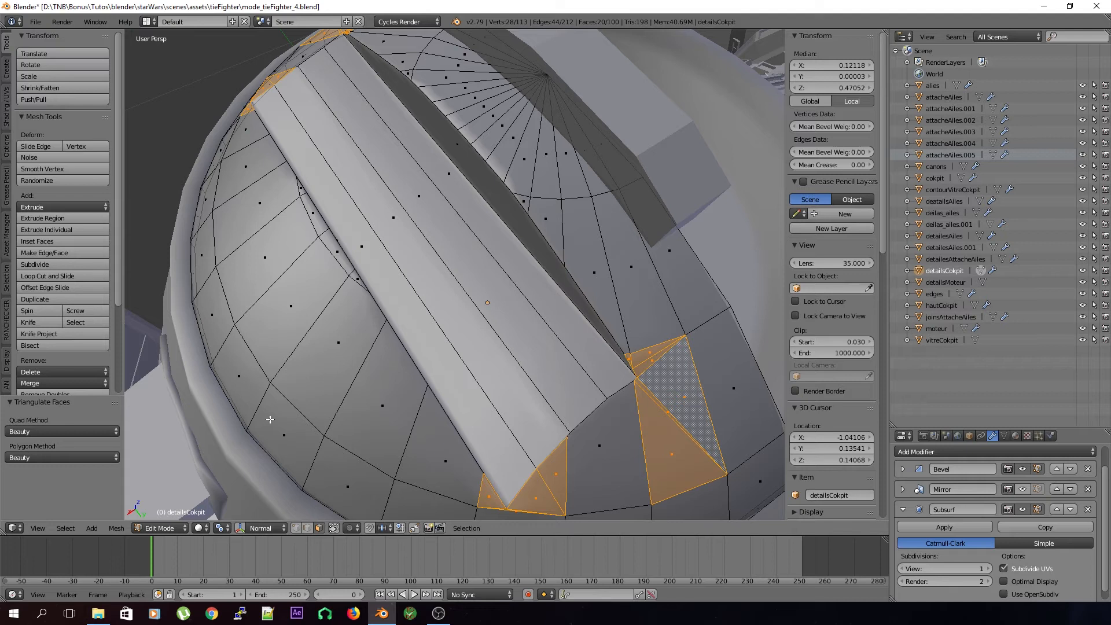
Step: Convert the selected triangles with Tris to Quads, deselect everything, and save the file
key(space)
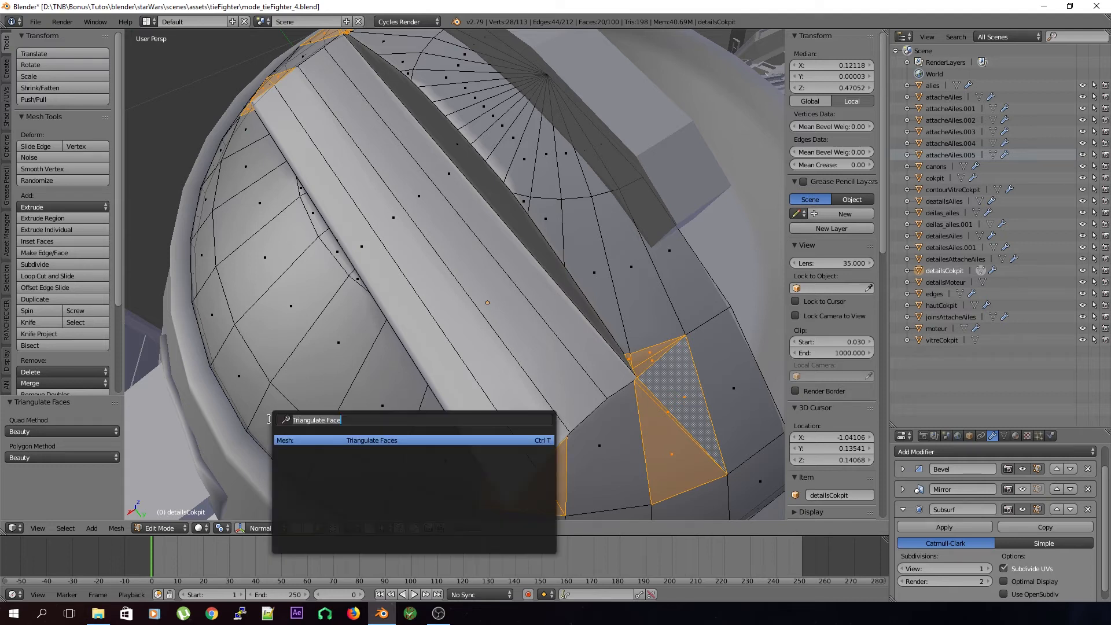
text(qua)
key(BackSpace)
key(BackSpace)
key(BackSpace)
text(tris)
key(Return)
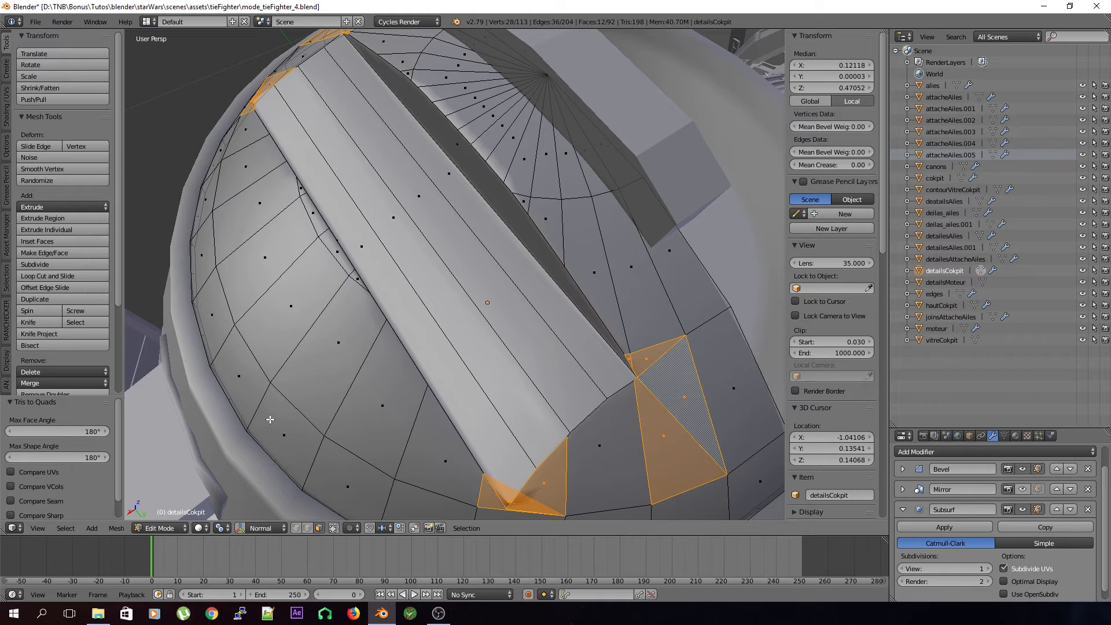
key(a)
key(ctrl+s)
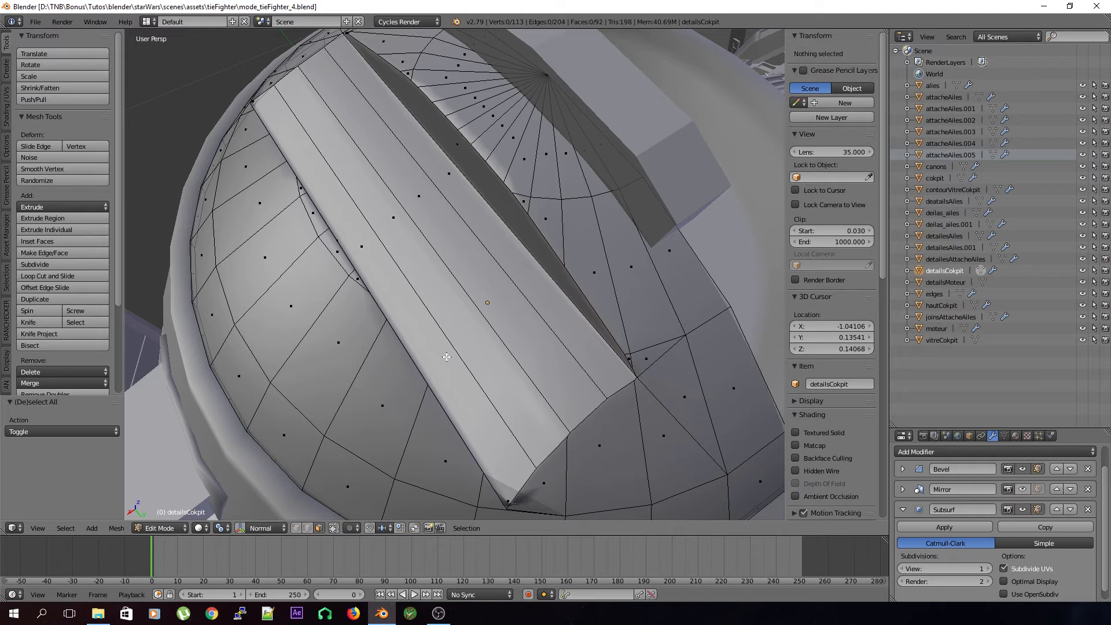
key(ctrl+s)
click(447, 358)
Step: Leave mesh editing and check the smoothed ridge corners with Subsurf view subdivisions at 2, returning the value to 1
scroll(447, 358, down, 2)
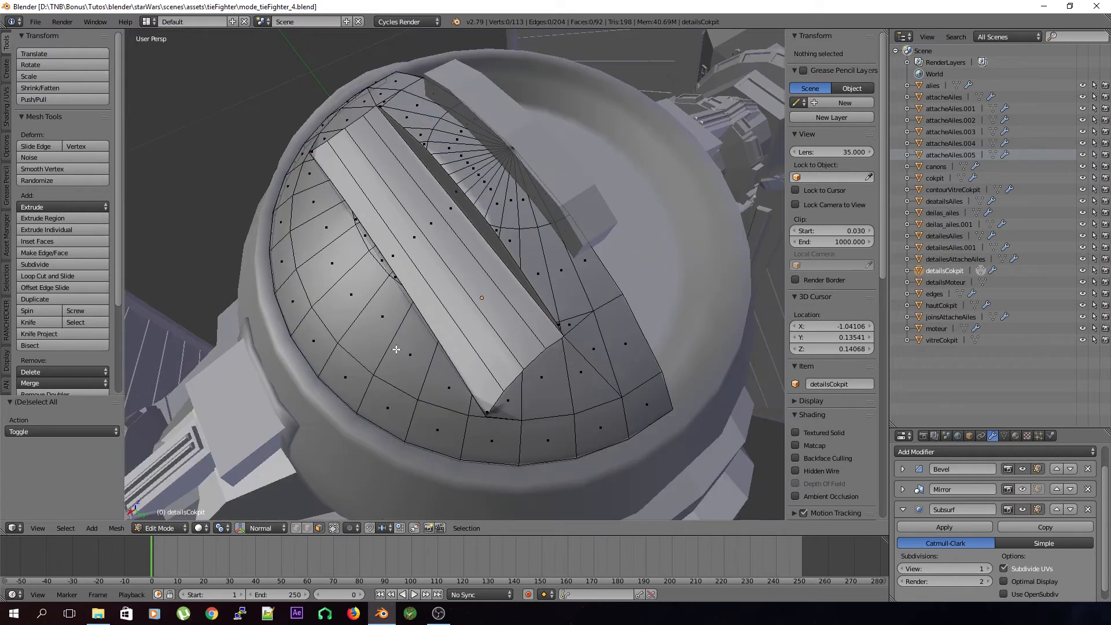
key(Tab)
middle_drag(374, 343, 493, 336)
scroll(493, 336, up, 3)
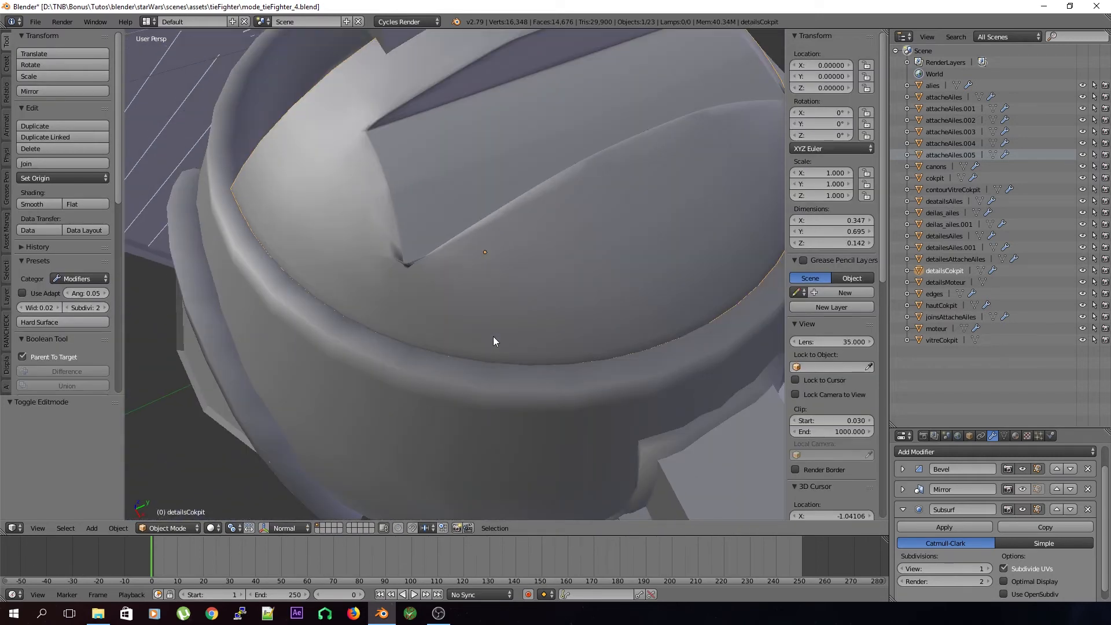
click(989, 569)
middle_drag(550, 356, 495, 375)
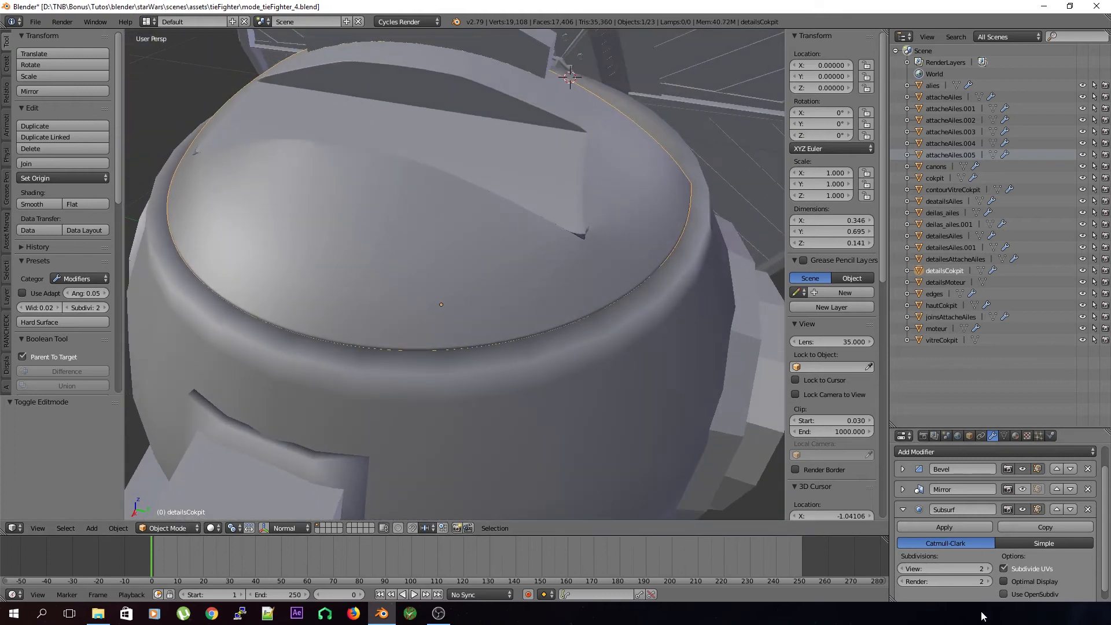
click(902, 569)
Step: Reopen detailsCokpit's mesh and delete the distorted face at the ridge's lower outer corner
key(Tab)
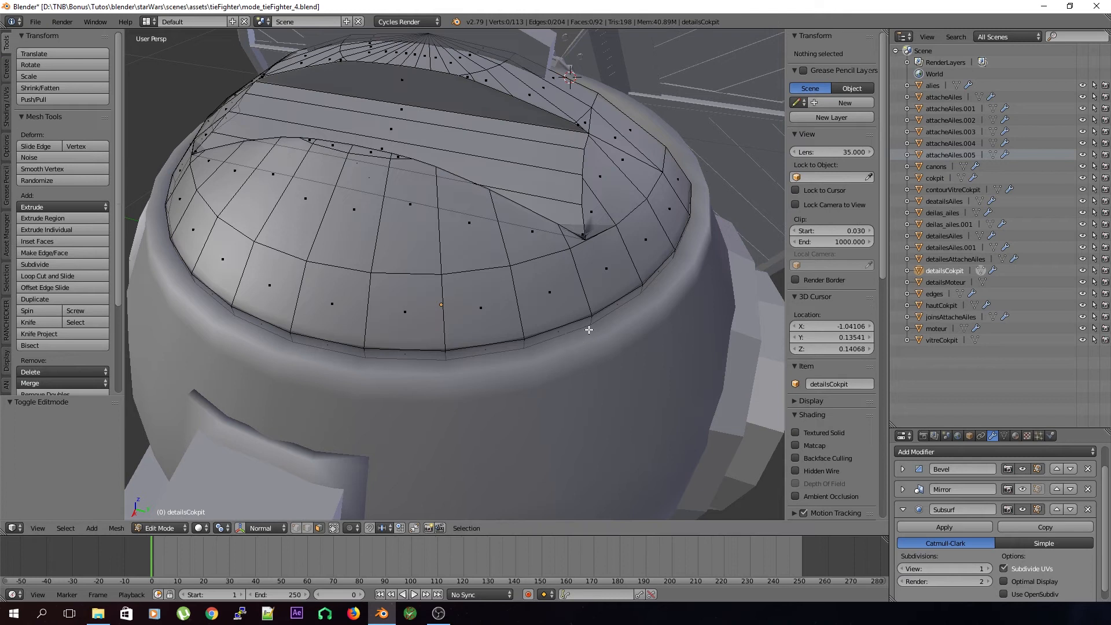
scroll(589, 329, up, 5)
scroll(558, 318, up, 3)
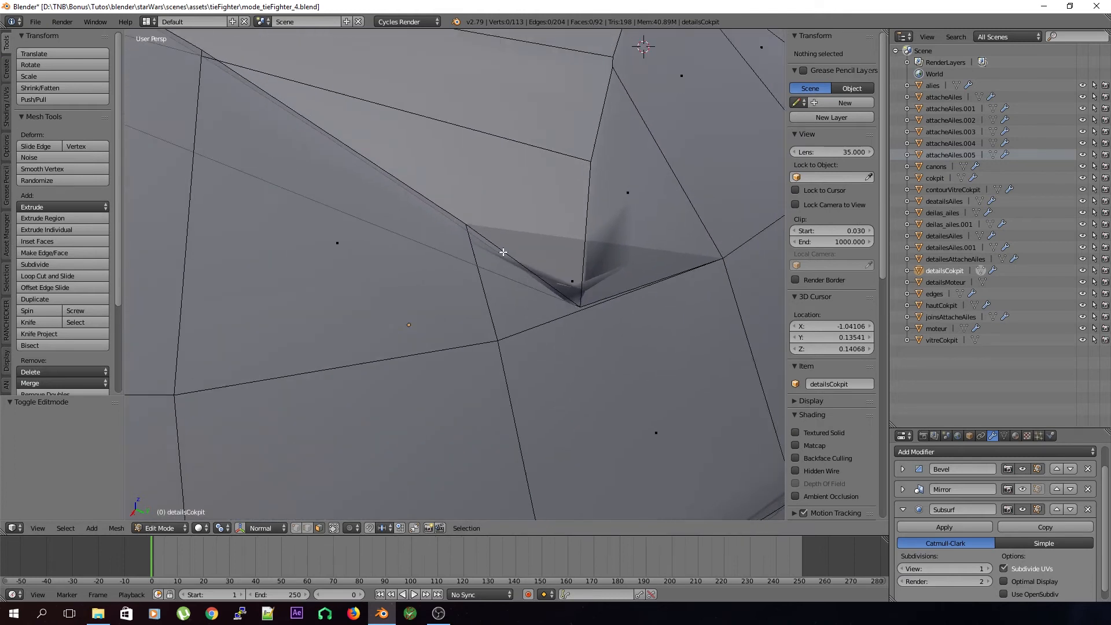
right_click(589, 273)
middle_drag(580, 287, 589, 300)
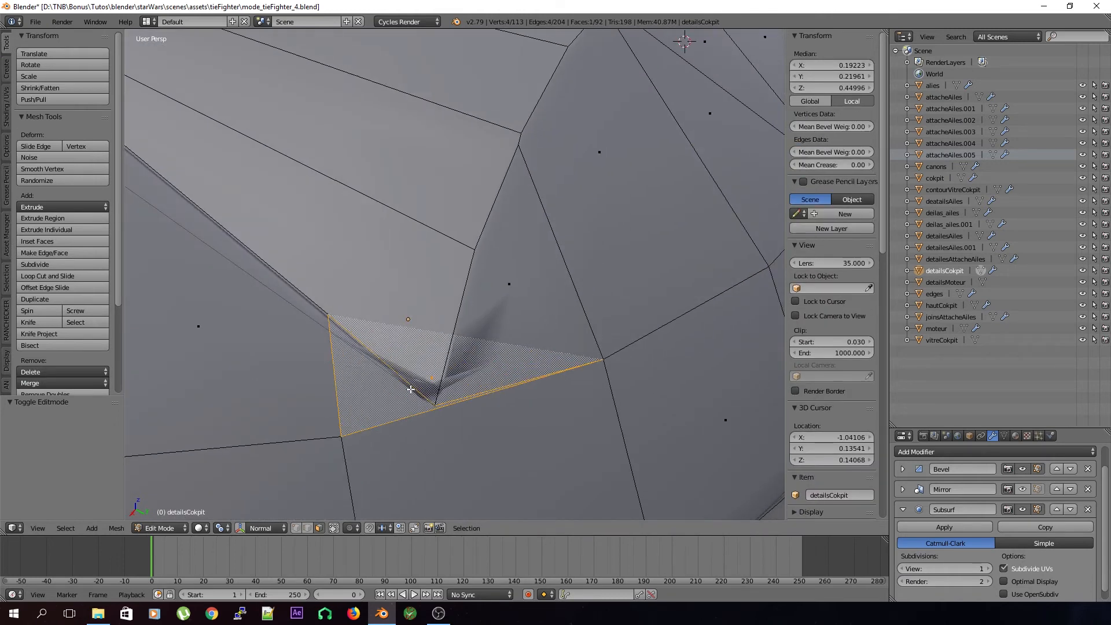
key(x)
click(465, 389)
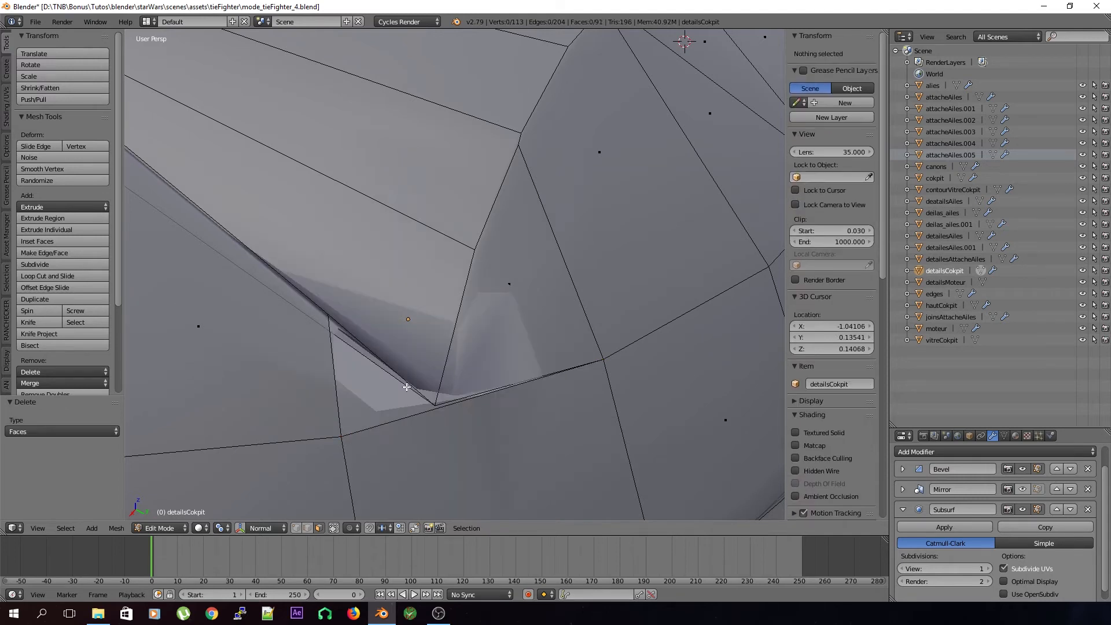
Step: Fill the triangle between the ridge's corner vertex and the two neighbouring vertices beside the long ridge edge
scroll(342, 380, down, 6)
scroll(342, 380, up, 6)
key(1)
right_click(328, 316)
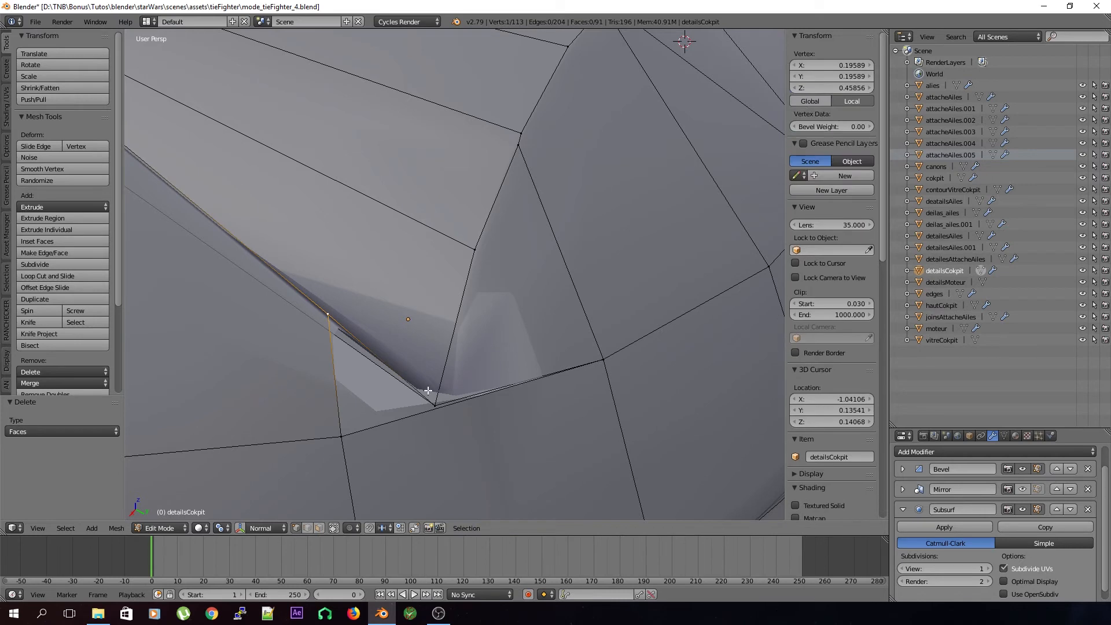
shift+right_click(435, 405)
shift+right_click(342, 436)
key(f)
Step: Fill the remaining thin triangle below the ridge's corner vertex, deselect everything, and save the file
key(a)
right_click(435, 406)
shift+right_click(602, 361)
shift+right_click(343, 439)
key(f)
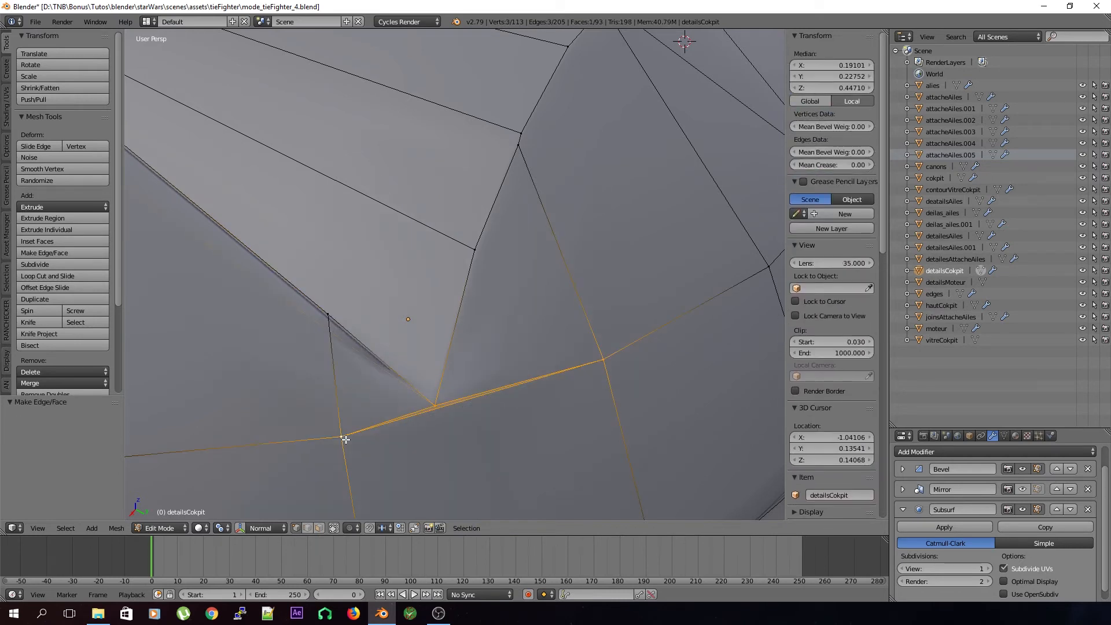
key(a)
key(ctrl+s)
click(345, 440)
Step: Delete the distorted face at the outer corner on the ridge's opposite end
scroll(441, 362, down, 5)
middle_drag(389, 382, 462, 345)
right_click(457, 277)
click(320, 528)
right_click(456, 282)
key(x)
click(471, 343)
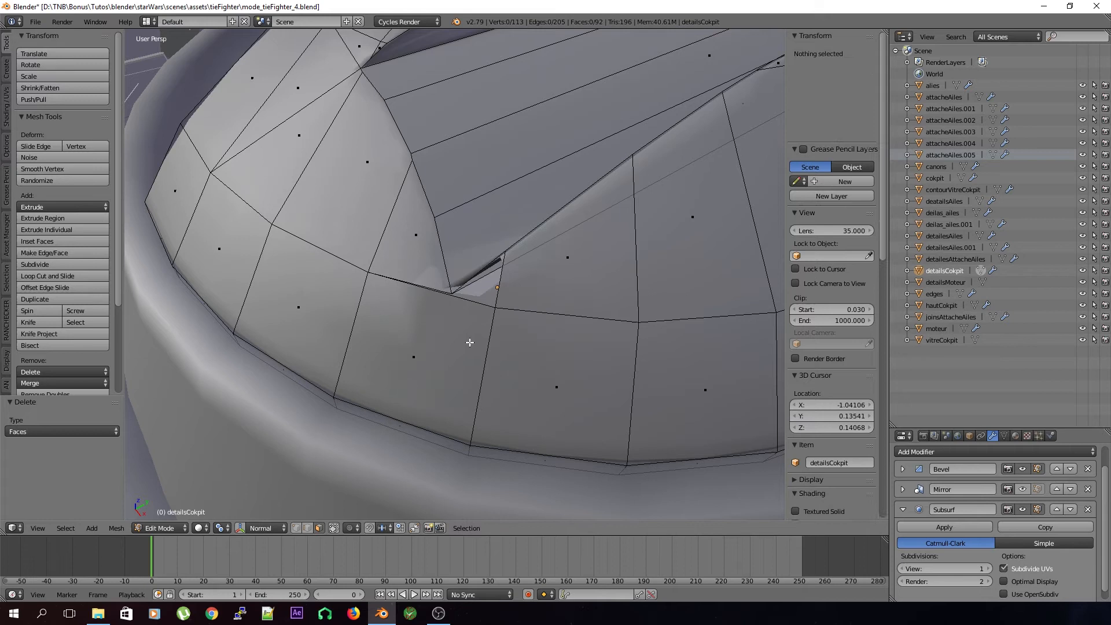
Step: In vertex selection mode, fill the thin triangle below the opposite ridge corner from its three vertices, and deselect everything
scroll(467, 342, up, 7)
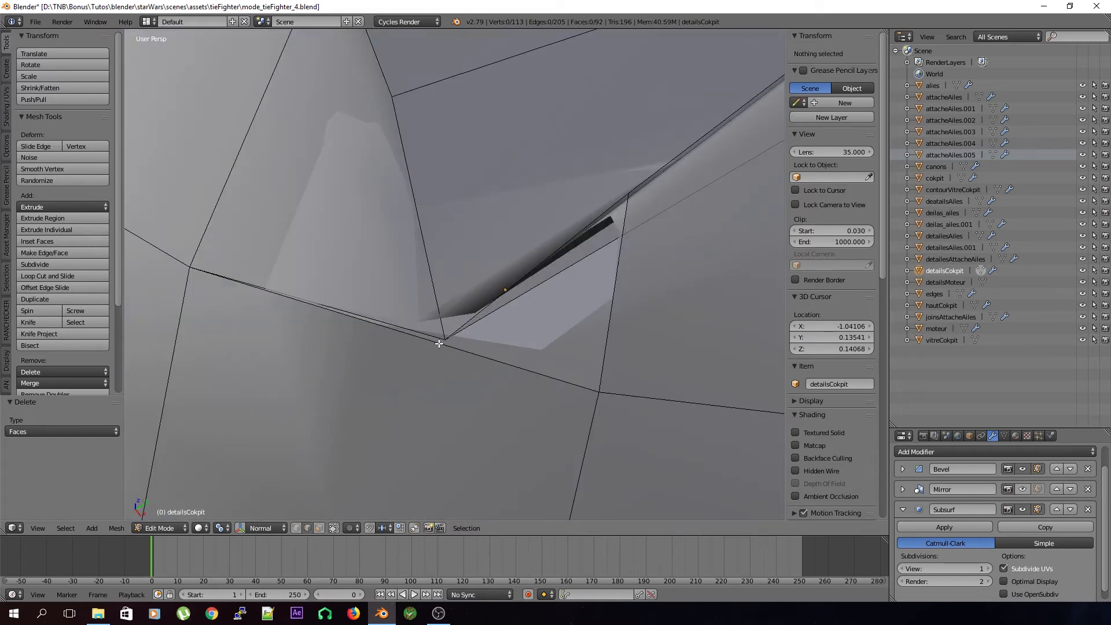
right_click(488, 363)
click(299, 528)
right_click(447, 340)
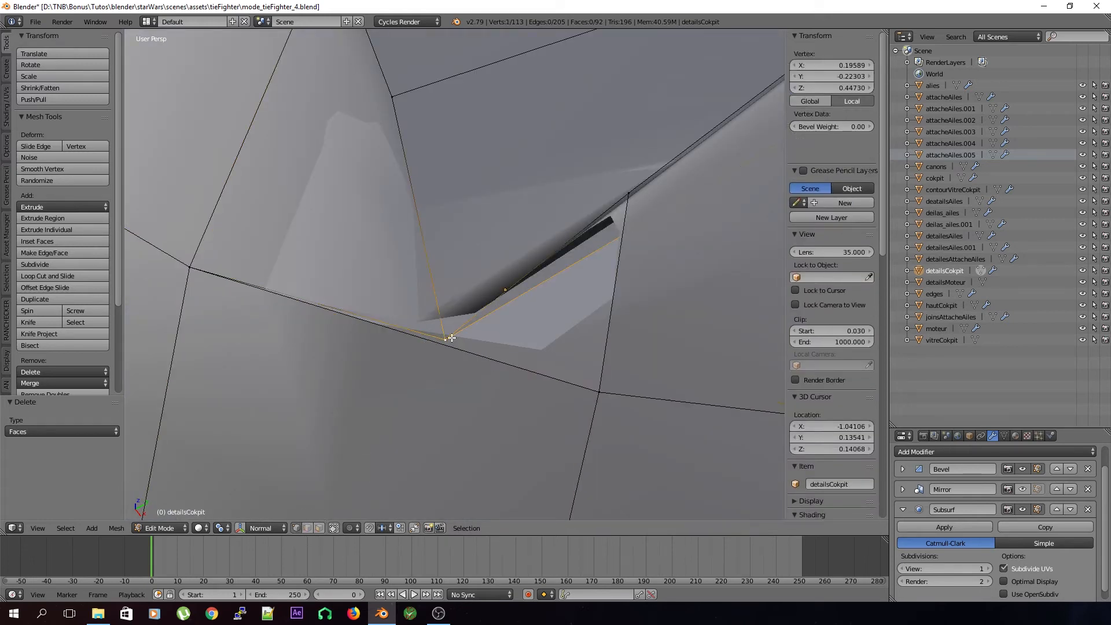
shift+right_click(187, 266)
key(f)
key(a)
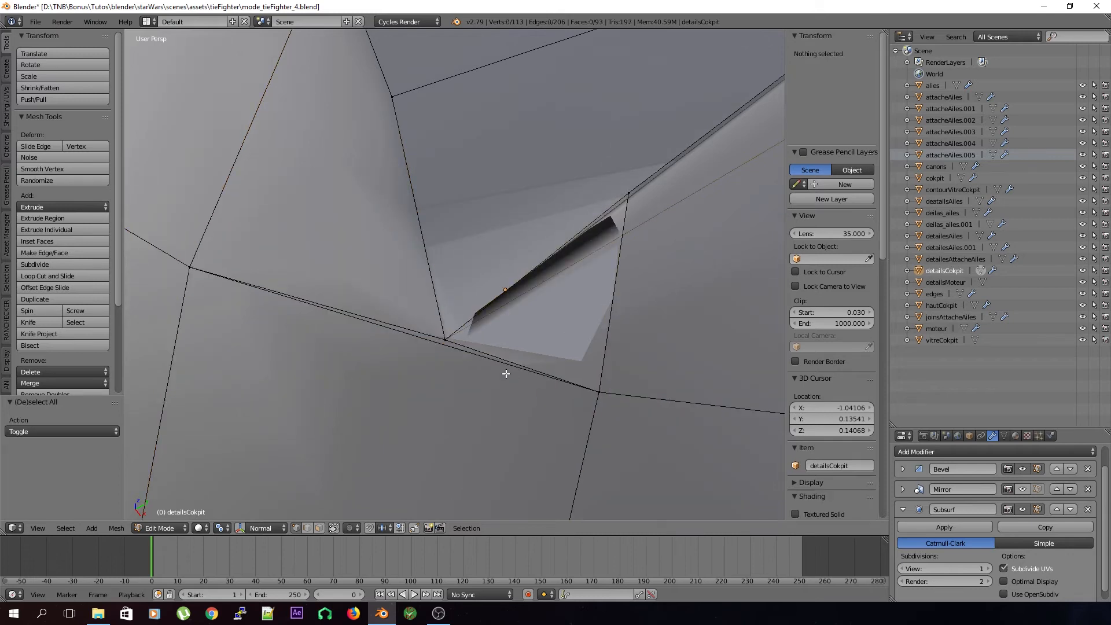
Step: Fill the triangle between the opposite ridge corner and its two neighbouring vertices, deselect everything, and save the file
right_click(448, 339)
shift+right_click(628, 198)
shift+right_click(603, 389)
key(f)
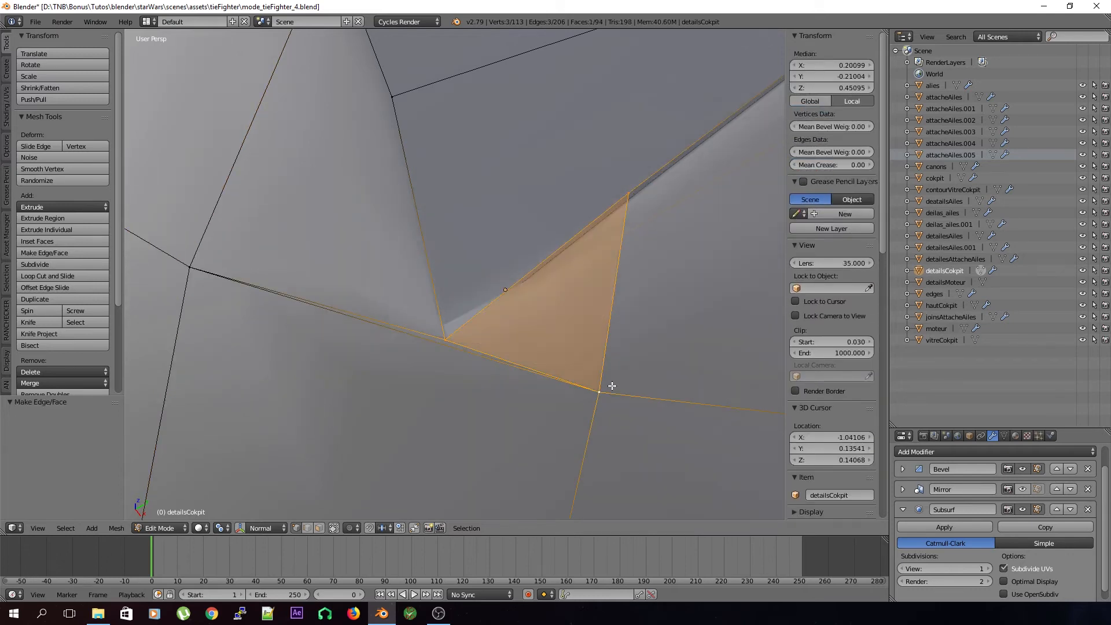
key(a)
key(ctrl+s)
click(613, 389)
scroll(581, 350, down, 6)
middle_drag(581, 350, 435, 359)
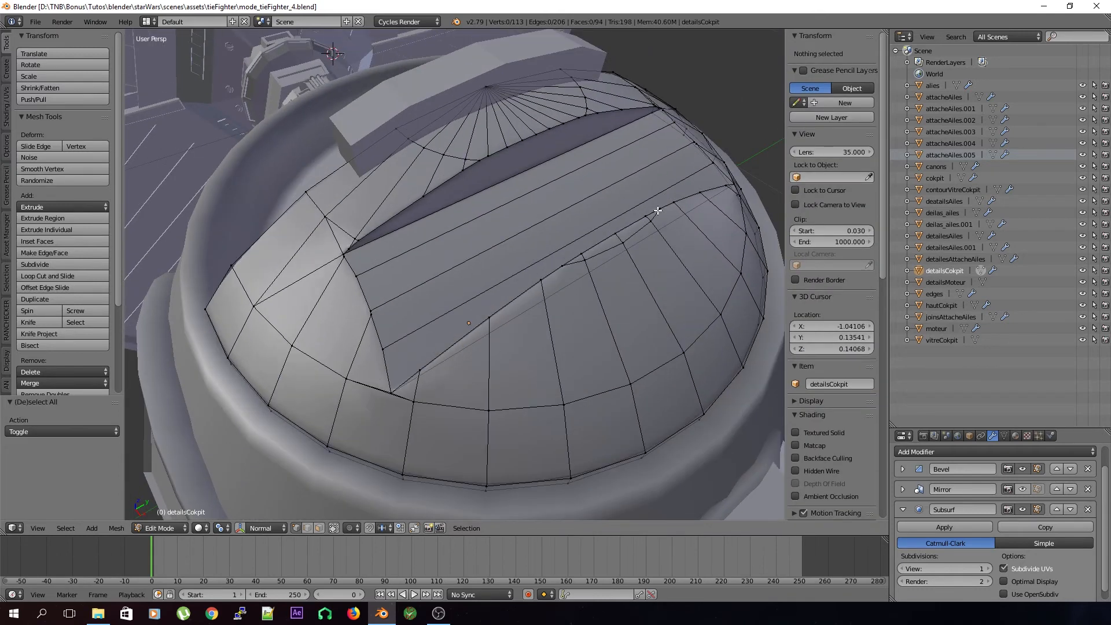
Step: Return to Object Mode, set detailsCokpit's Subsurf viewport subdivisions to 2, and save the file
key(Tab)
middle_drag(496, 398, 579, 452)
click(988, 569)
middle_drag(501, 350, 544, 384)
key(ctrl+s)
key(ctrl+s)
click(526, 362)
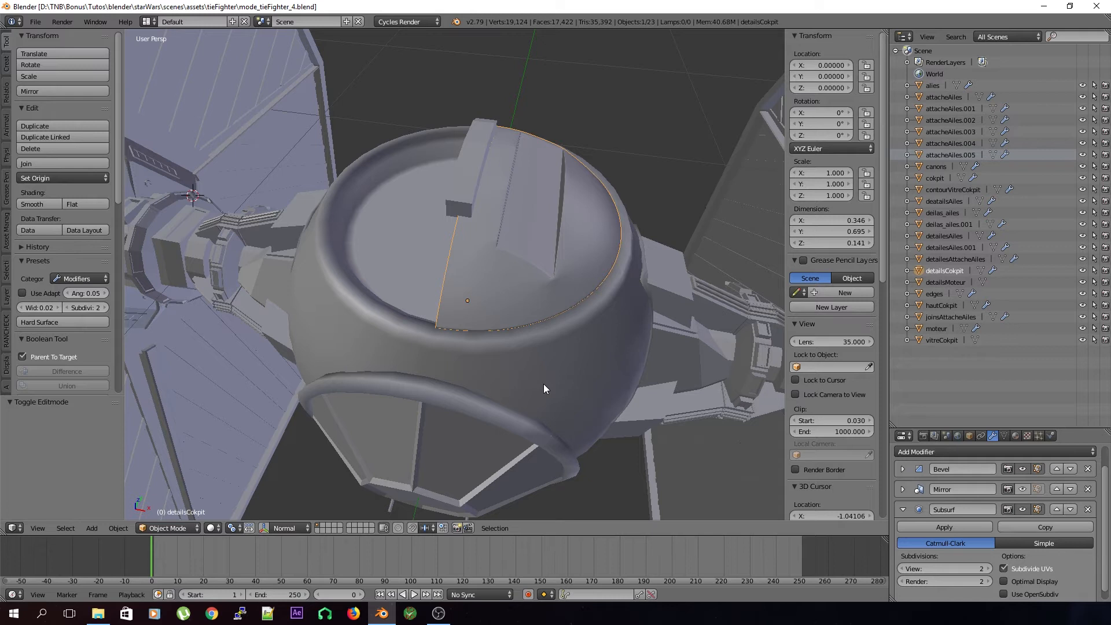
Step: Examine the smoothed ridge on the cockpit's top from several angles, close up and with the whole ship in view
middle_drag(562, 296, 547, 345)
key(ctrl+s)
click(455, 327)
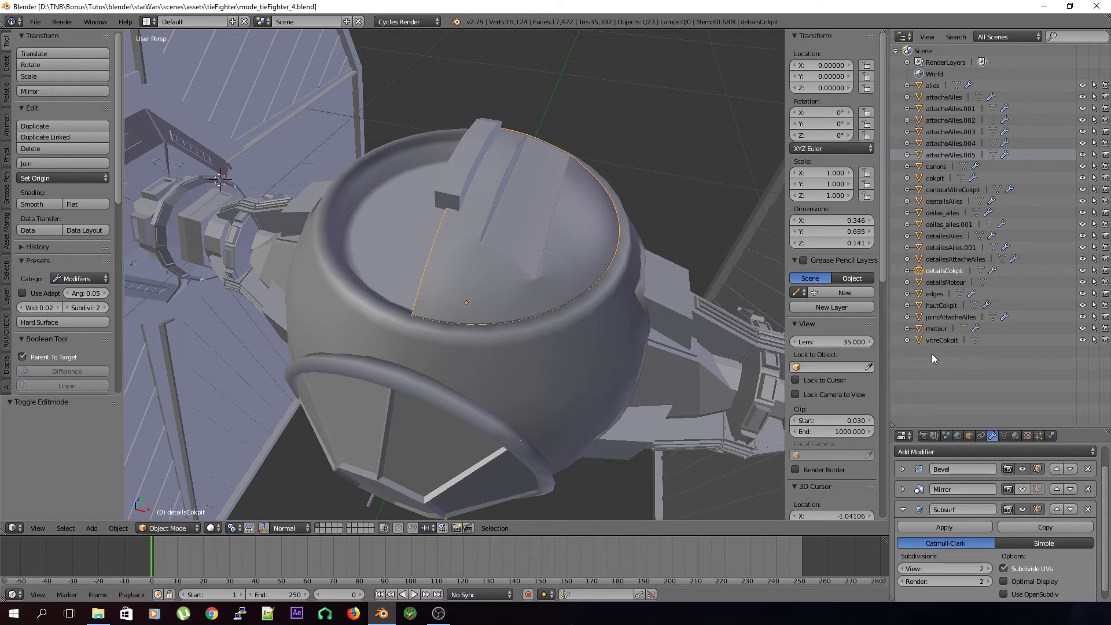
middle_drag(533, 367, 529, 152)
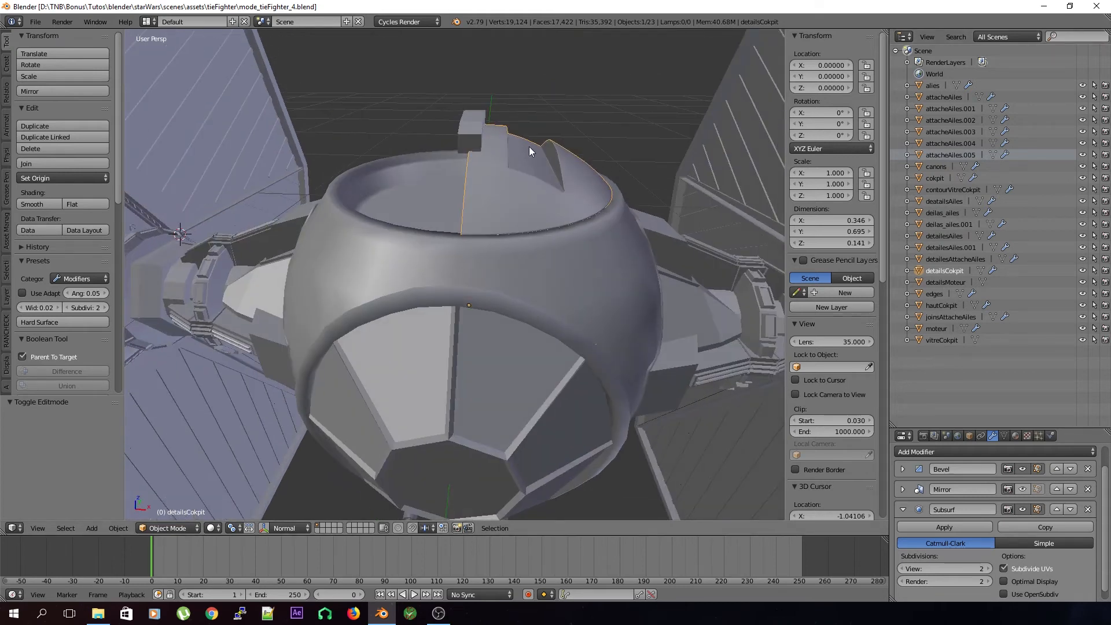
key(ctrl+s)
click(543, 178)
middle_drag(543, 178, 498, 242)
scroll(499, 242, up, 5)
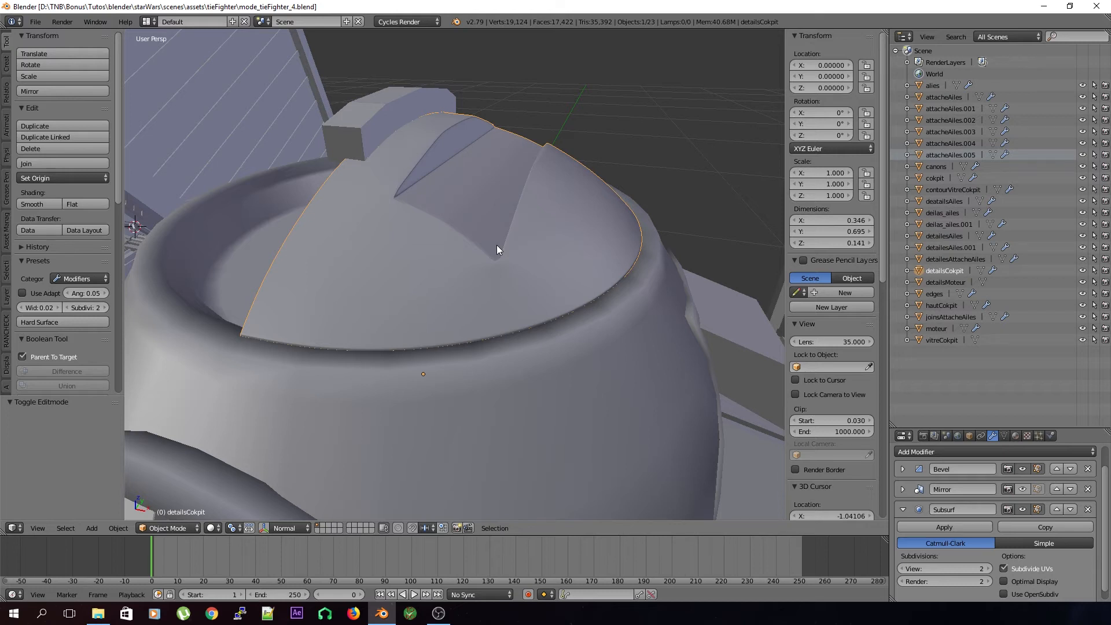
scroll(496, 245, down, 10)
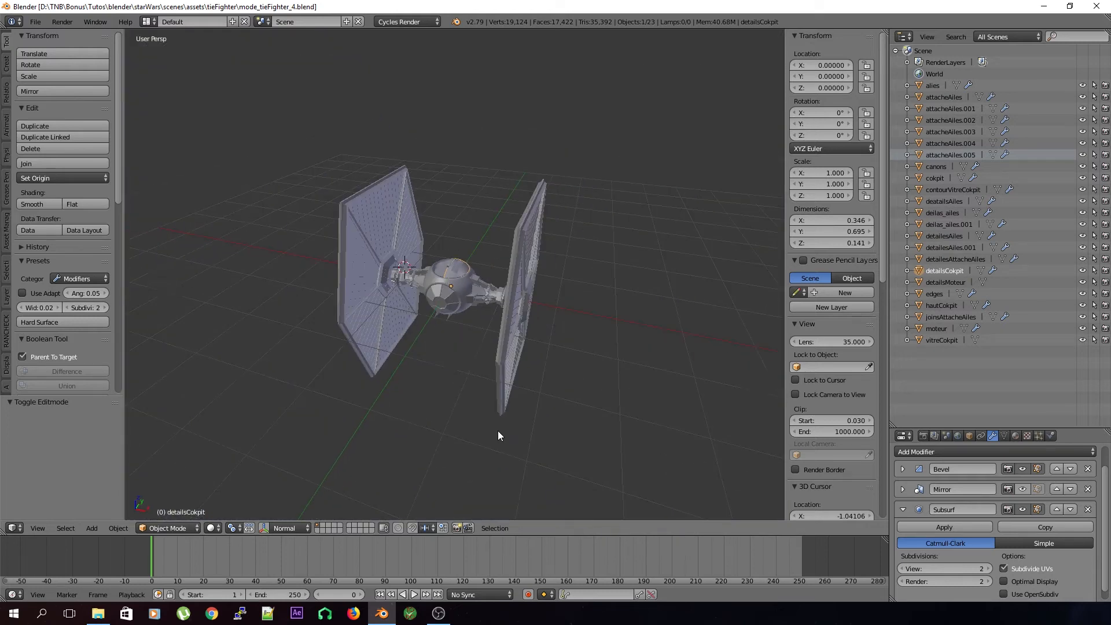
scroll(507, 415, up, 8)
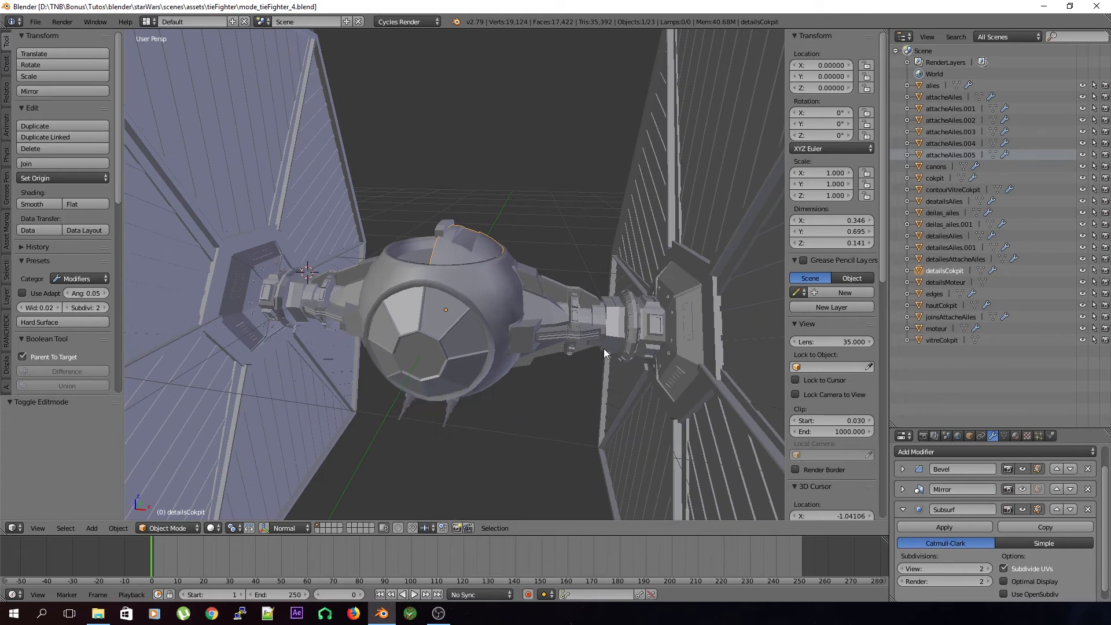
Step: Show detailsCokpit's Mirror modifier in the viewport, set its Subsurf viewport subdivisions to 0, deselect everything, and save the file
click(1026, 492)
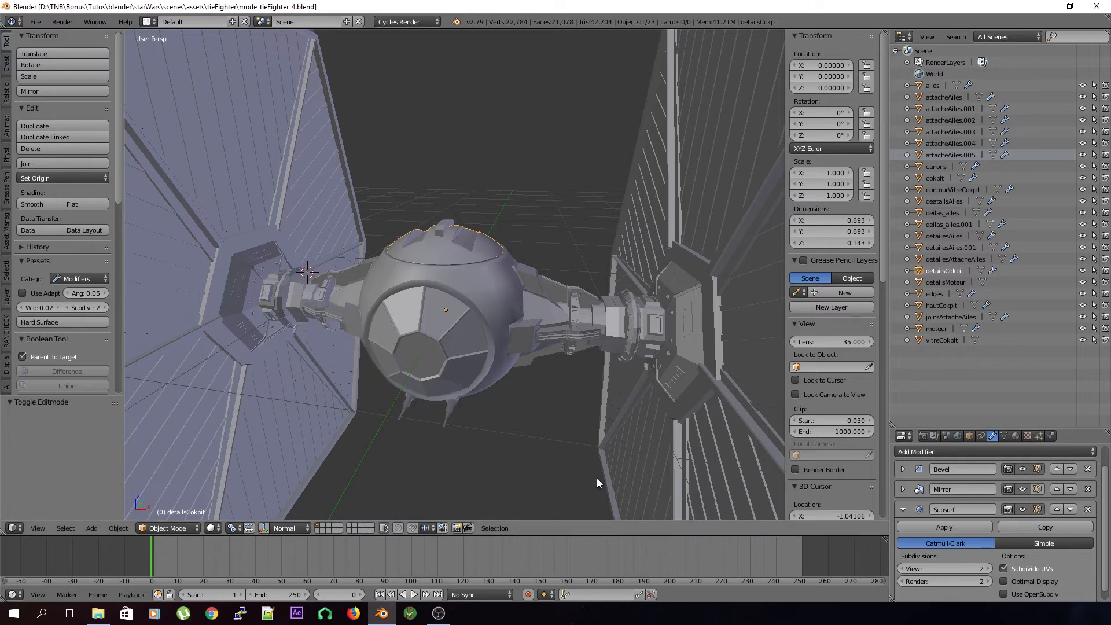
click(944, 569)
text(0)
key(Return)
key(ctrl+s)
click(347, 350)
key(a)
key(ctrl+s)
click(447, 360)
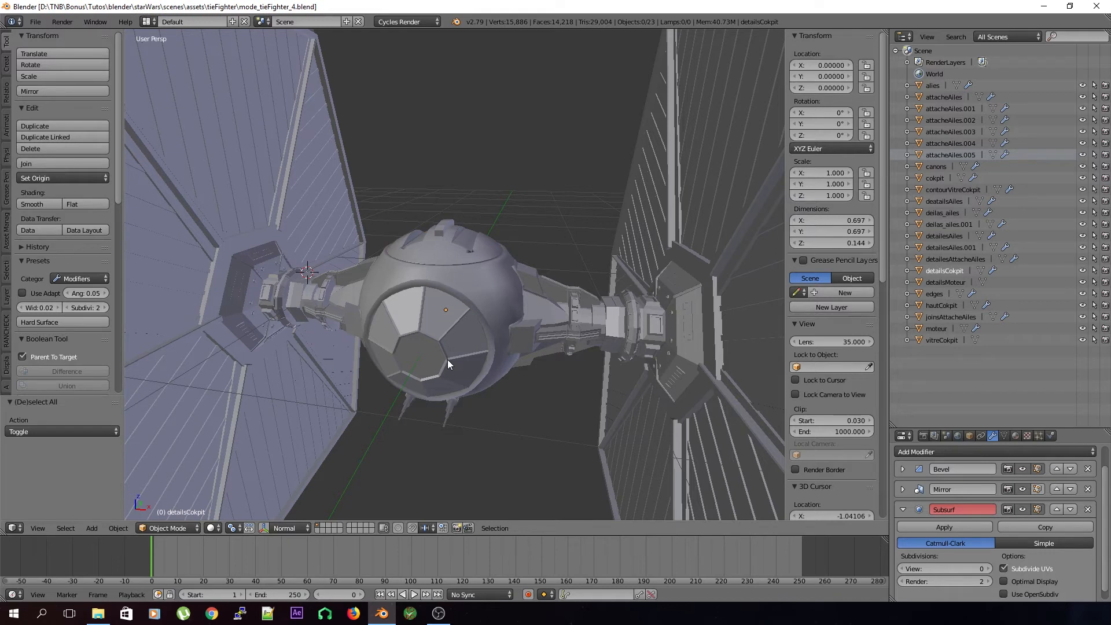
Step: Preview detailsCokpit with 2 Subsurf viewport subdivisions, return the level to 0, and save the file
scroll(447, 360, up, 5)
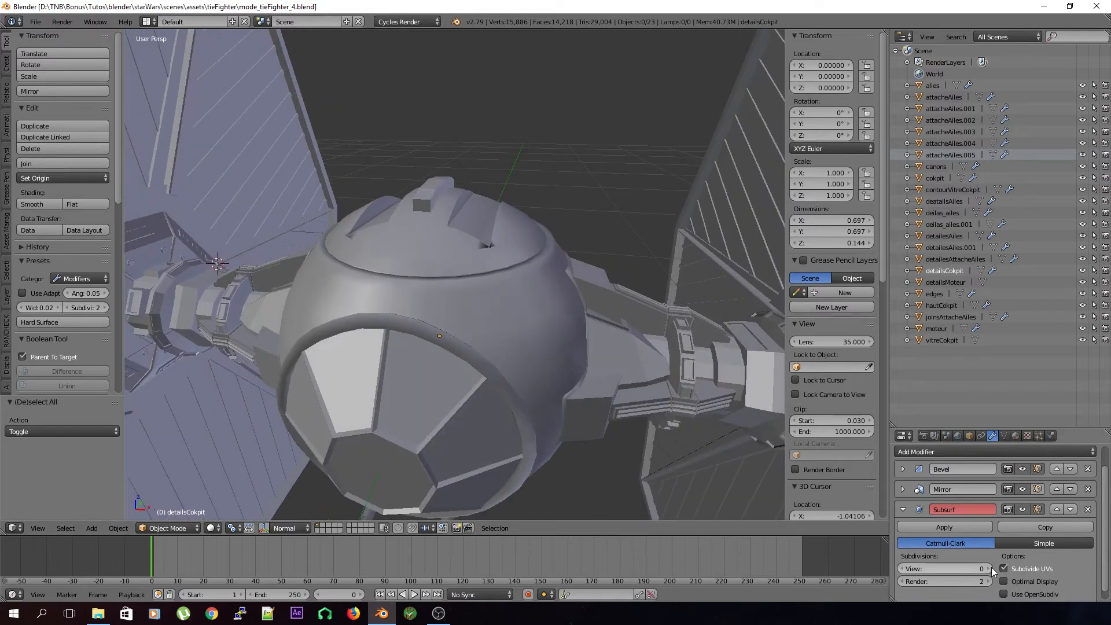
click(990, 569)
click(989, 569)
key(ctrl+s)
click(617, 391)
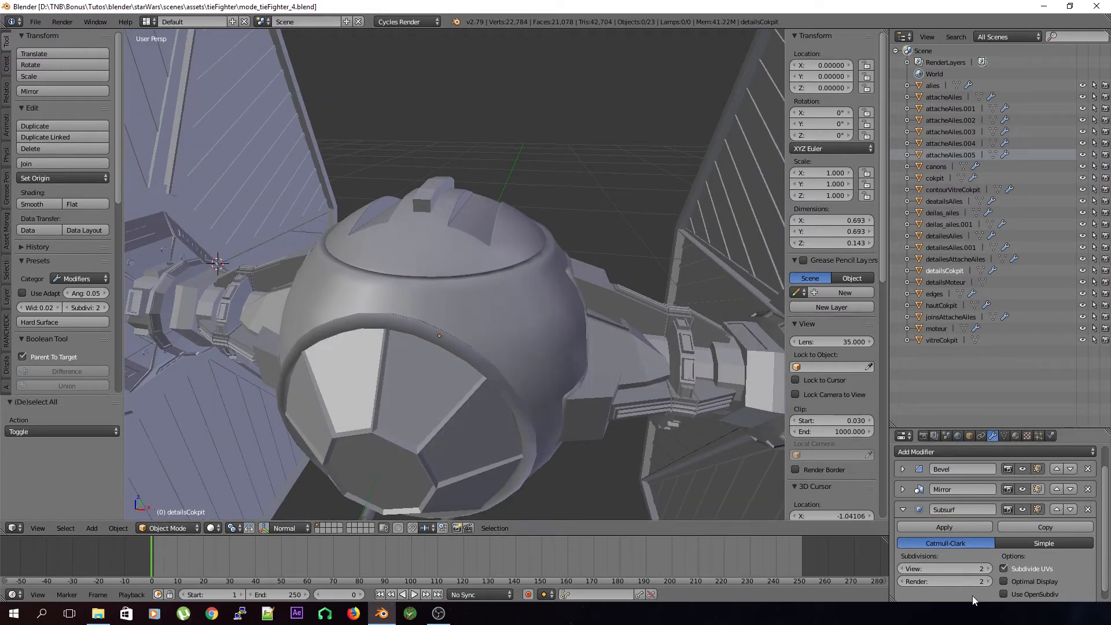
click(908, 570)
click(908, 570)
key(ctrl+s)
click(367, 313)
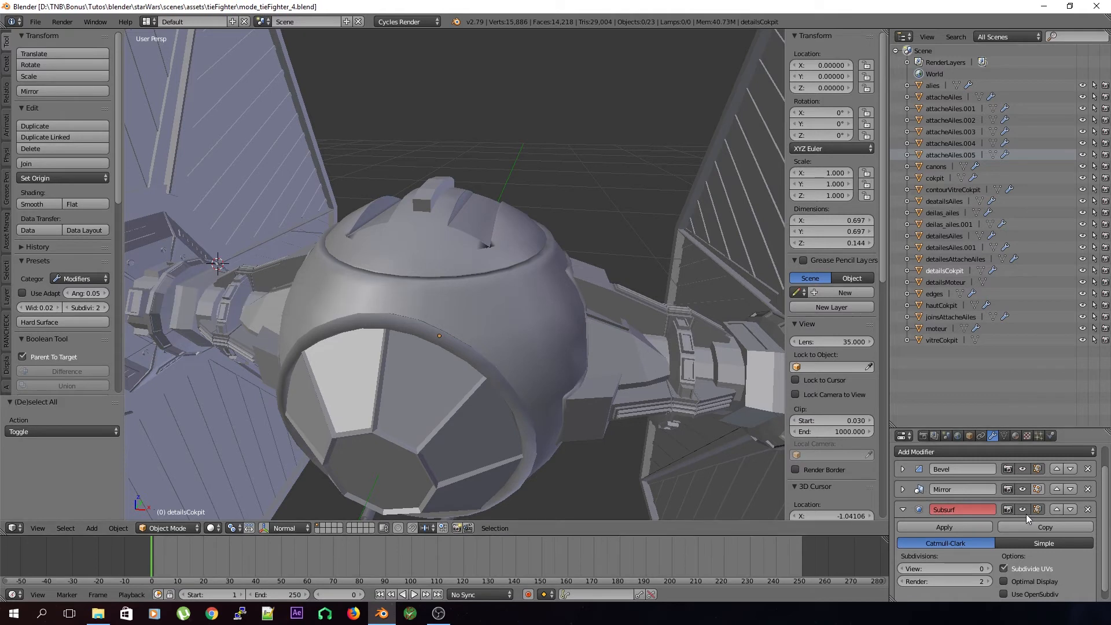
key(ctrl+s)
click(529, 356)
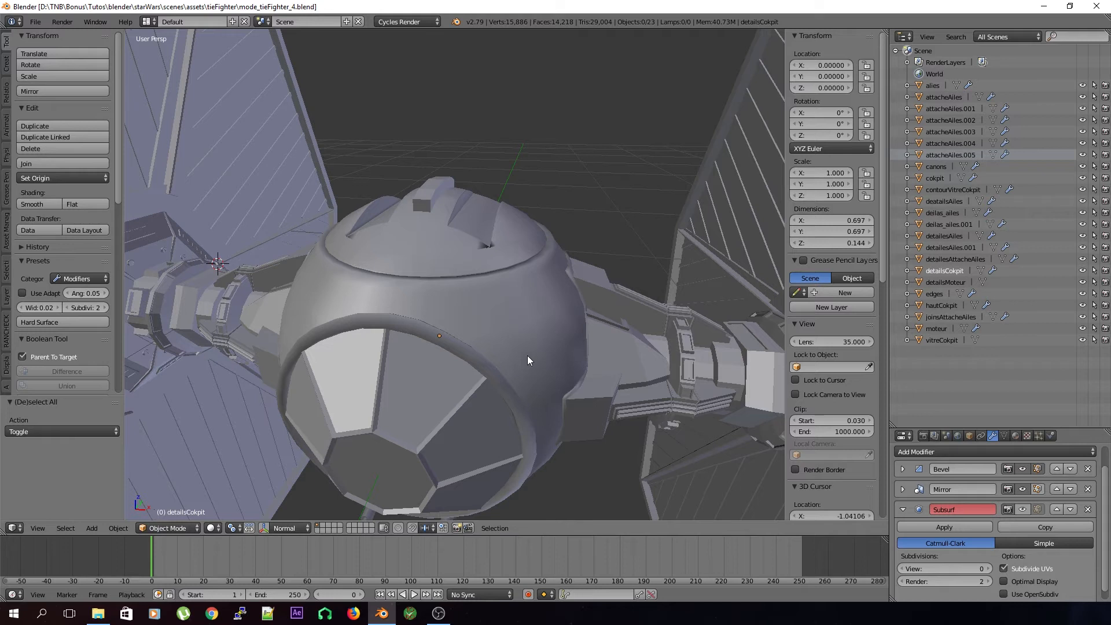
key(ctrl+s)
click(529, 358)
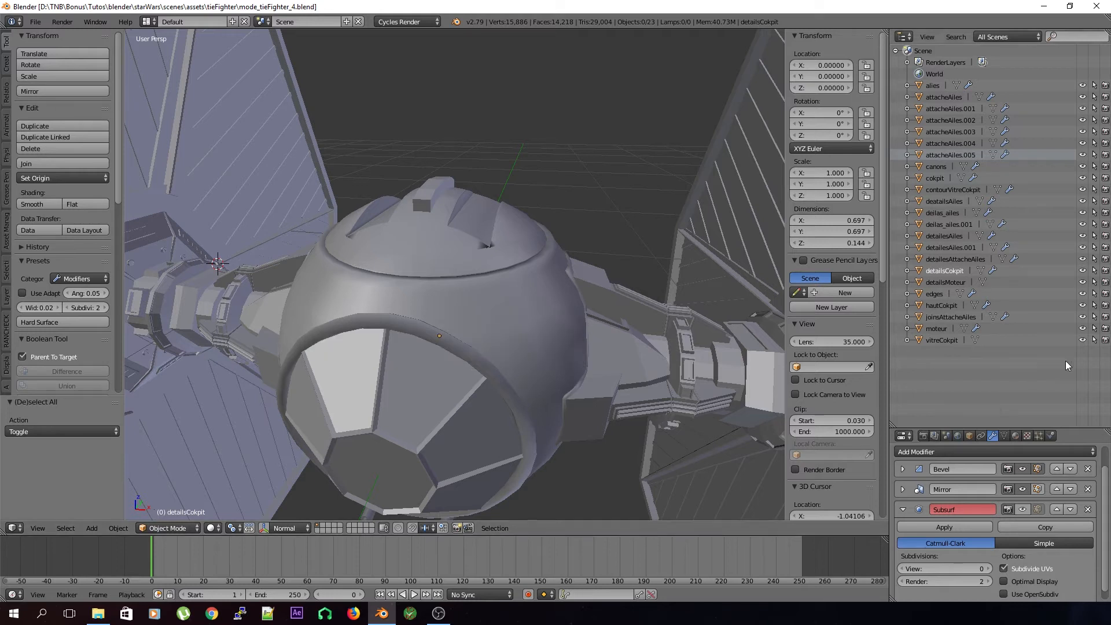
Step: Select joinsAttacheAiles, bring it into close view, collapse its Mirror modifier settings, and save the file
click(941, 305)
scroll(586, 386, down, 3)
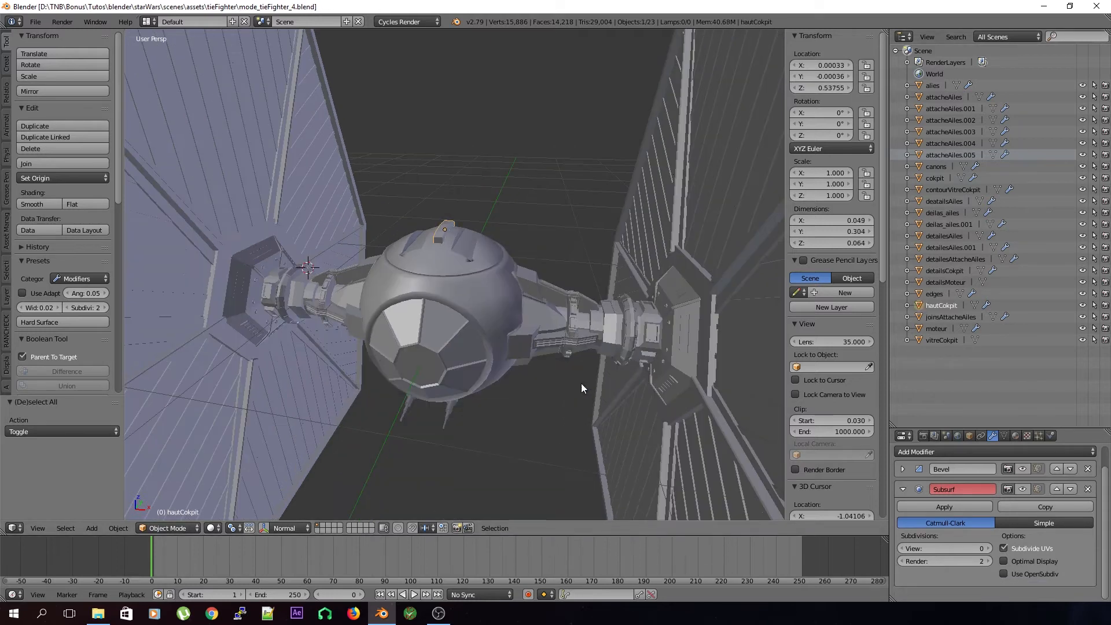
click(951, 316)
key(KP_Decimal)
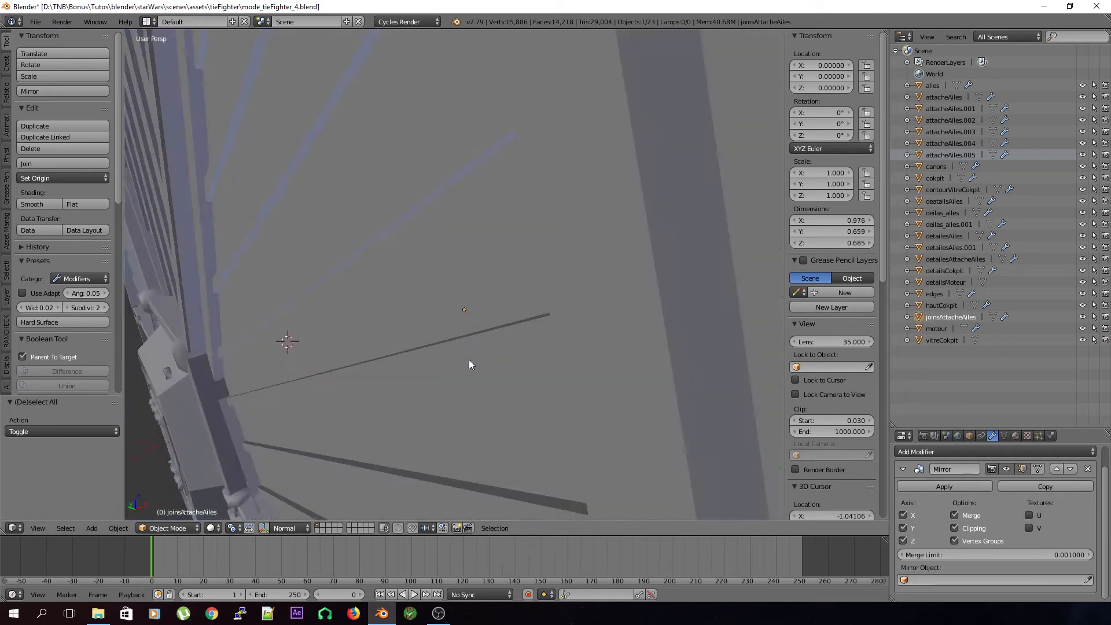
scroll(457, 369, down, 5)
key(ctrl+s)
click(456, 370)
middle_drag(457, 369, 532, 387)
click(903, 469)
scroll(492, 363, up, 2)
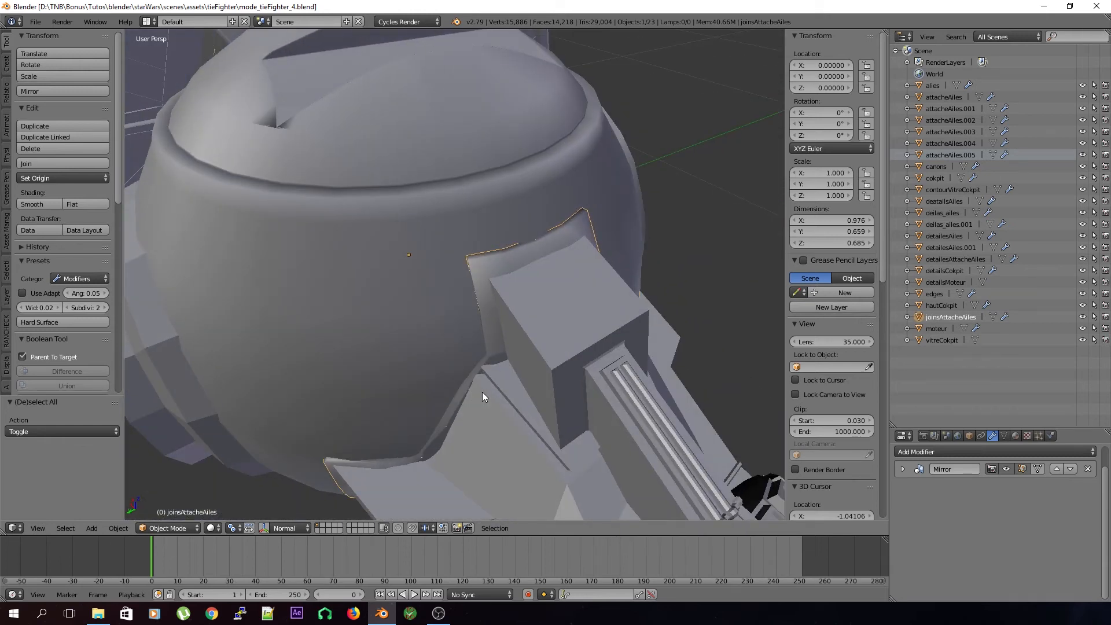
Step: Examine how joinsAttacheAiles fits between the cockpit sphere and the wing attachment blocks
scroll(485, 396, up, 2)
middle_drag(515, 304, 555, 288)
key(ctrl+s)
click(560, 244)
middle_drag(606, 232, 585, 379)
middle_drag(601, 419, 589, 425)
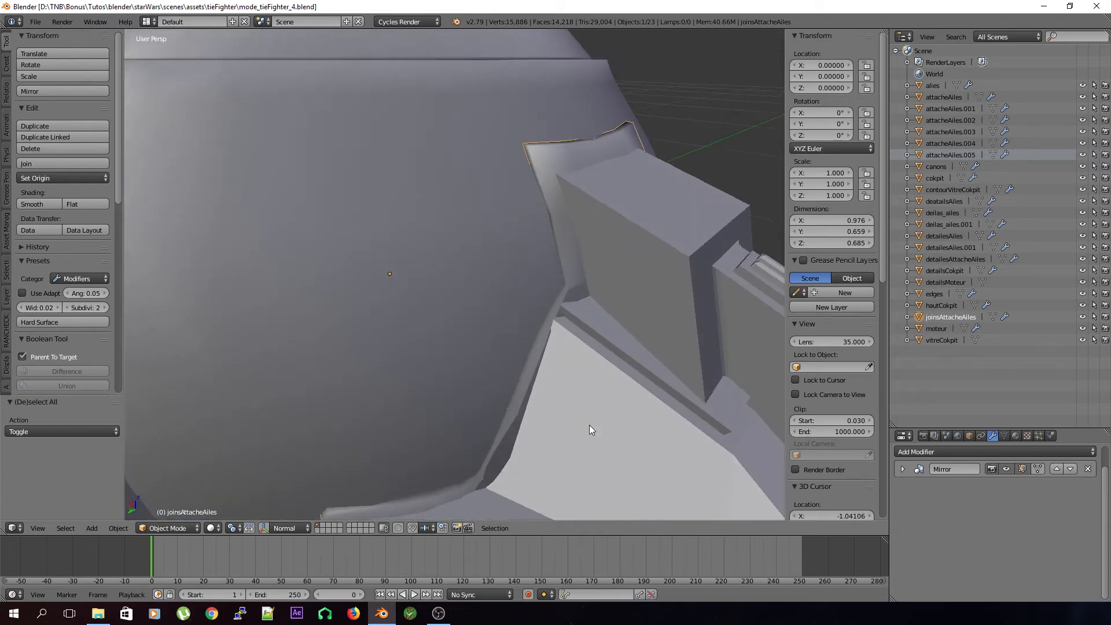
key(Tab)
key(Tab)
middle_drag(300, 403, 501, 359)
Step: In Edit Mode, move the middle cross edges of joinsAttacheAiles about 0.03 outward along the X axis
key(Tab)
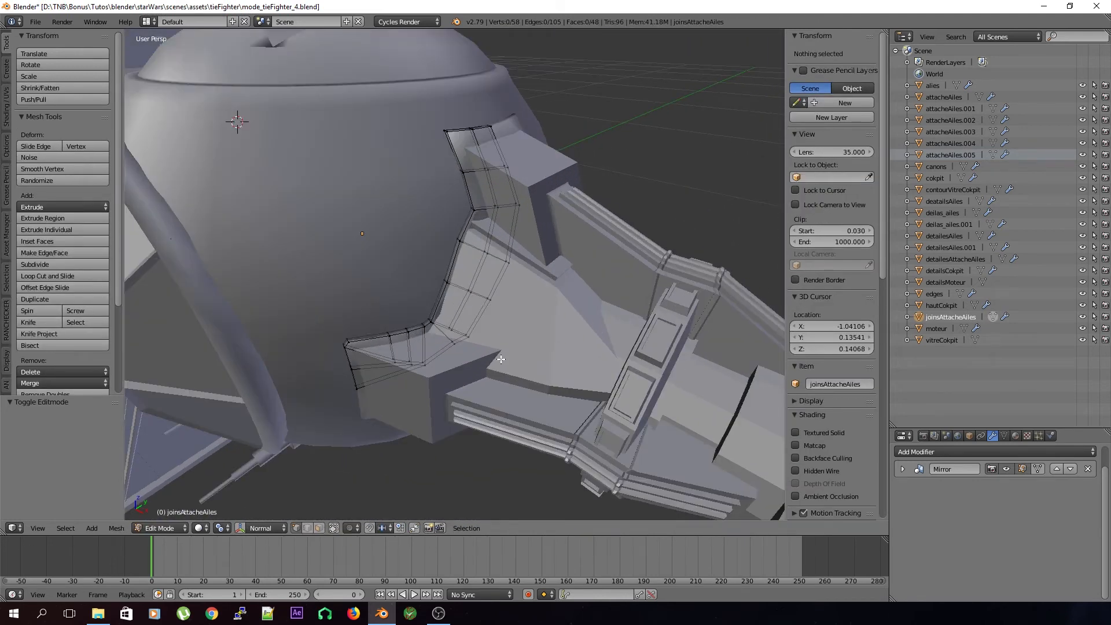
right_click(471, 293)
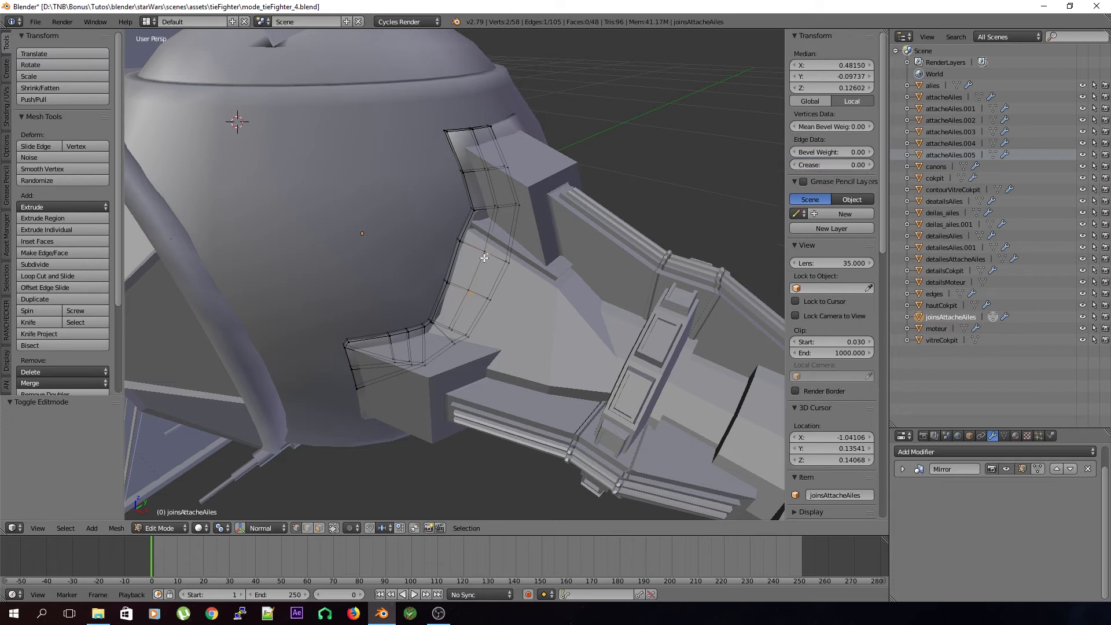
shift+right_click(458, 327)
shift+right_click(458, 330)
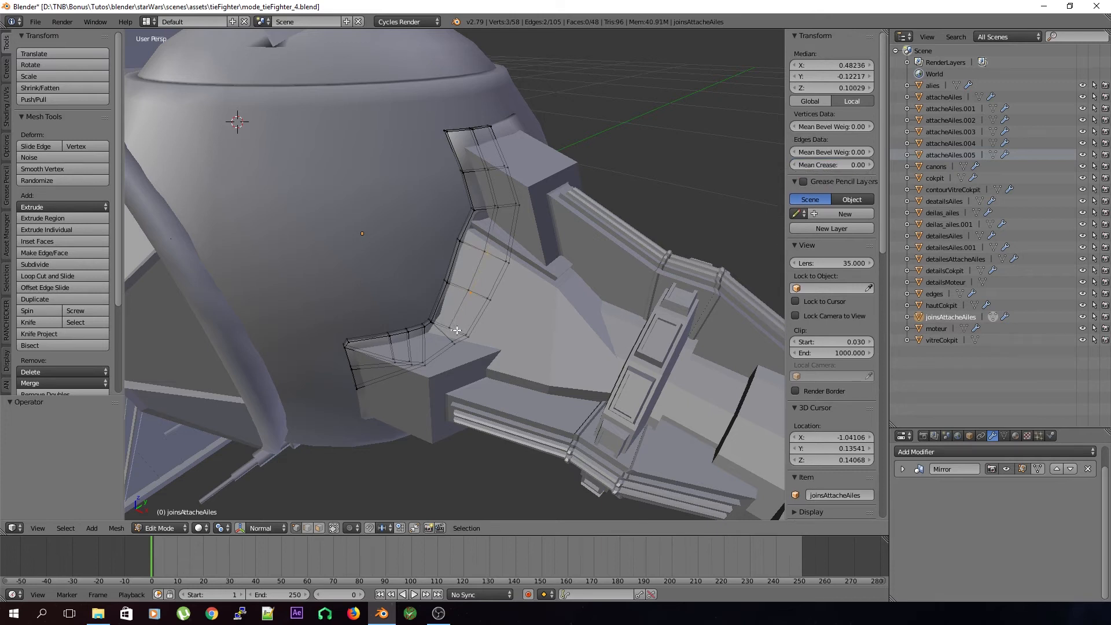
key(g)
key(x)
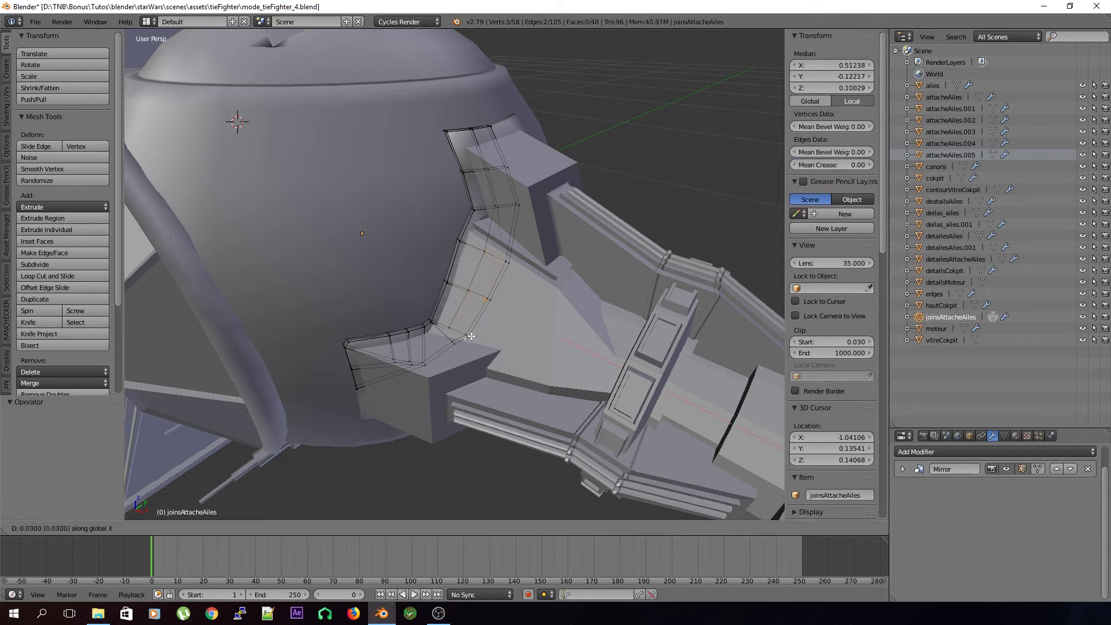
click(468, 335)
Step: Move the cross edges beside the upper attachment block outward along the X axis and return to Object Mode
right_click(500, 207)
shift+right_click(492, 171)
key(g)
key(x)
click(508, 205)
key(Tab)
middle_drag(513, 208, 496, 273)
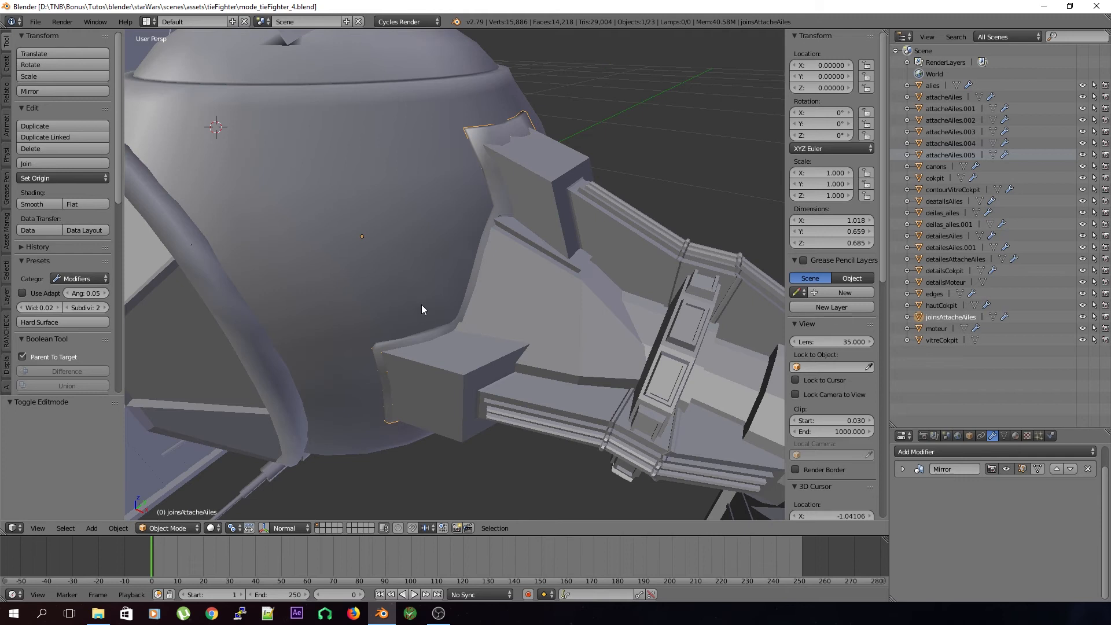
Step: Add a Bevel modifier to joinsAttacheAiles and set its limit method to Angle
click(947, 455)
click(979, 454)
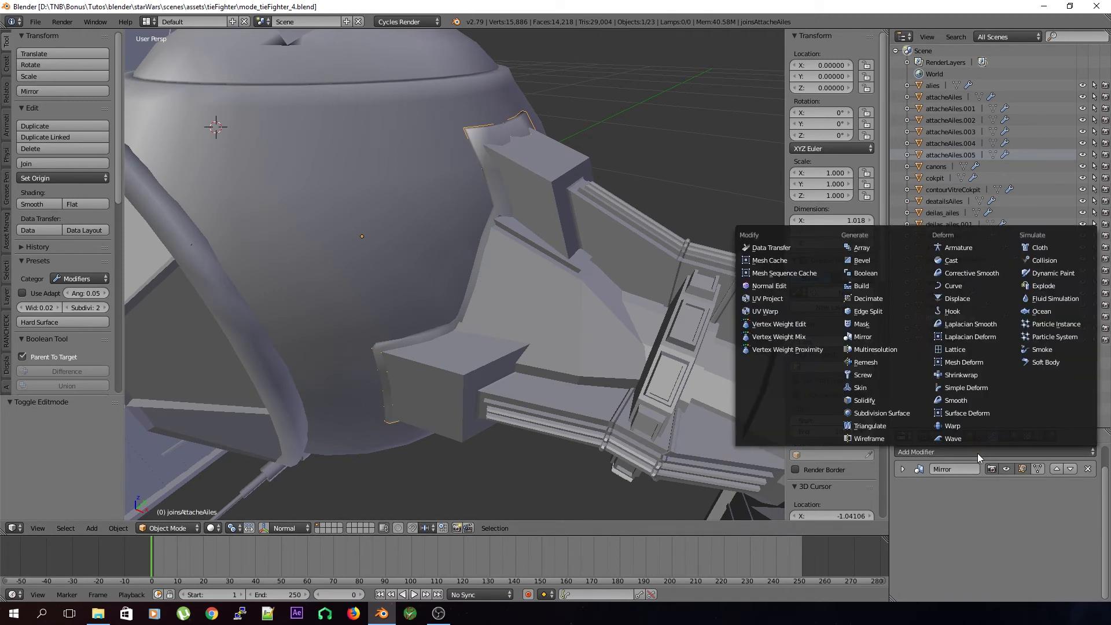
click(881, 261)
scroll(572, 300, up, 8)
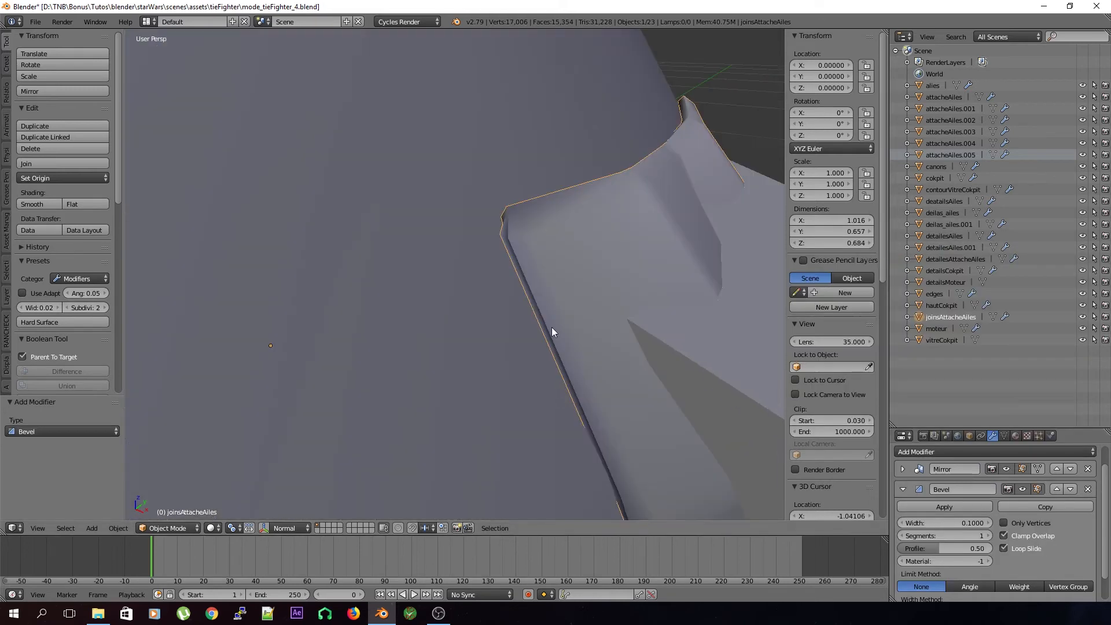
click(983, 587)
middle_drag(426, 278, 442, 295)
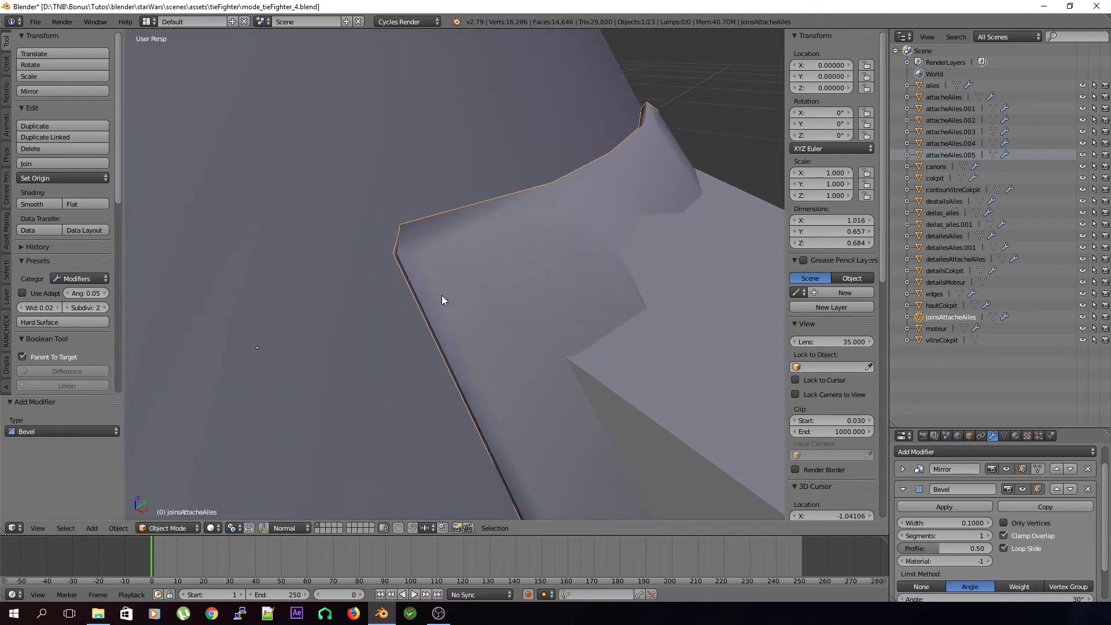
Step: Set the Bevel modifier's angle limit to 45° and save the file
scroll(1047, 579, down, 1)
click(1049, 576)
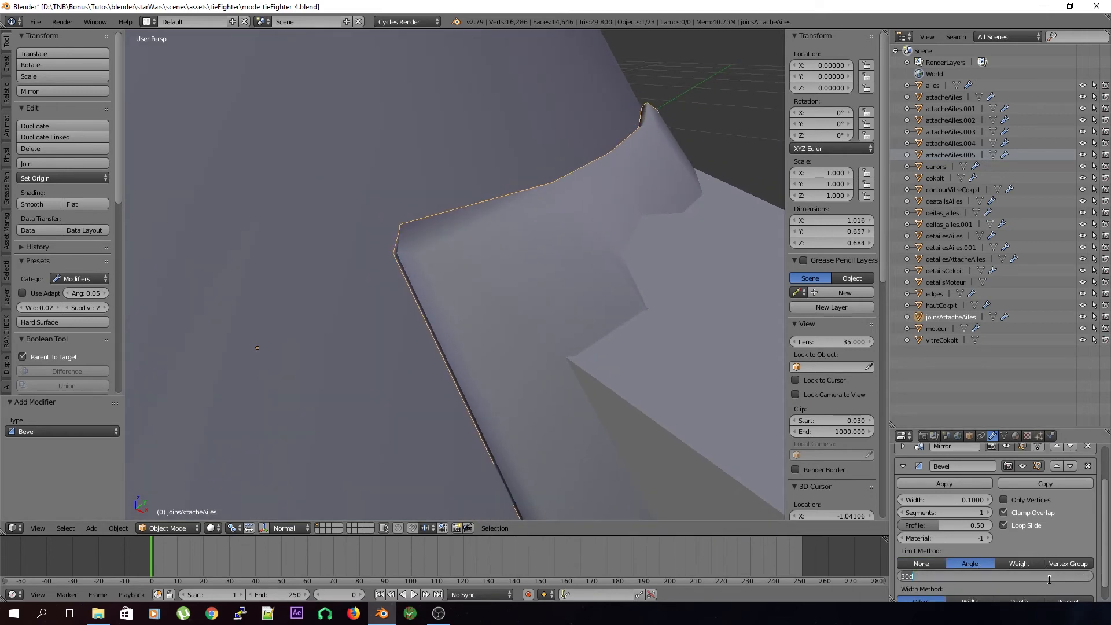
text(45)
key(Return)
key(ctrl+s)
click(570, 388)
Step: Set the Bevel's width to 0.0003 with 2 segments, deselect everything, and save the file
mouse_move(918, 502)
mouse_down()
mouse_move(900, 501)
mouse_move(939, 502)
mouse_up()
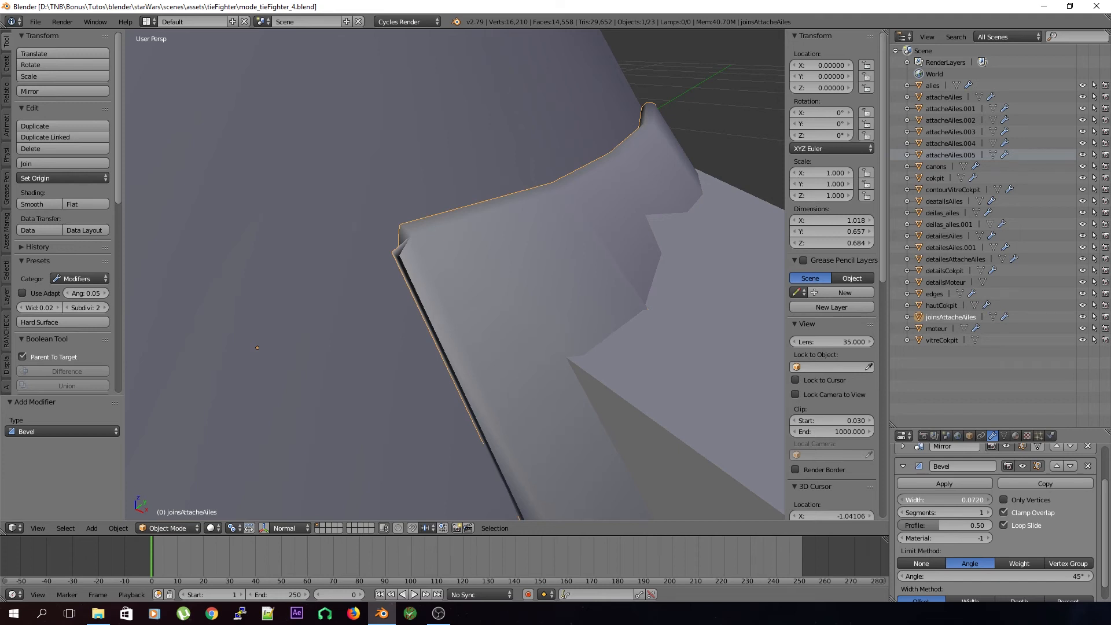
drag(926, 500, 905, 500)
click(989, 514)
key(a)
scroll(540, 370, down, 5)
key(ctrl+s)
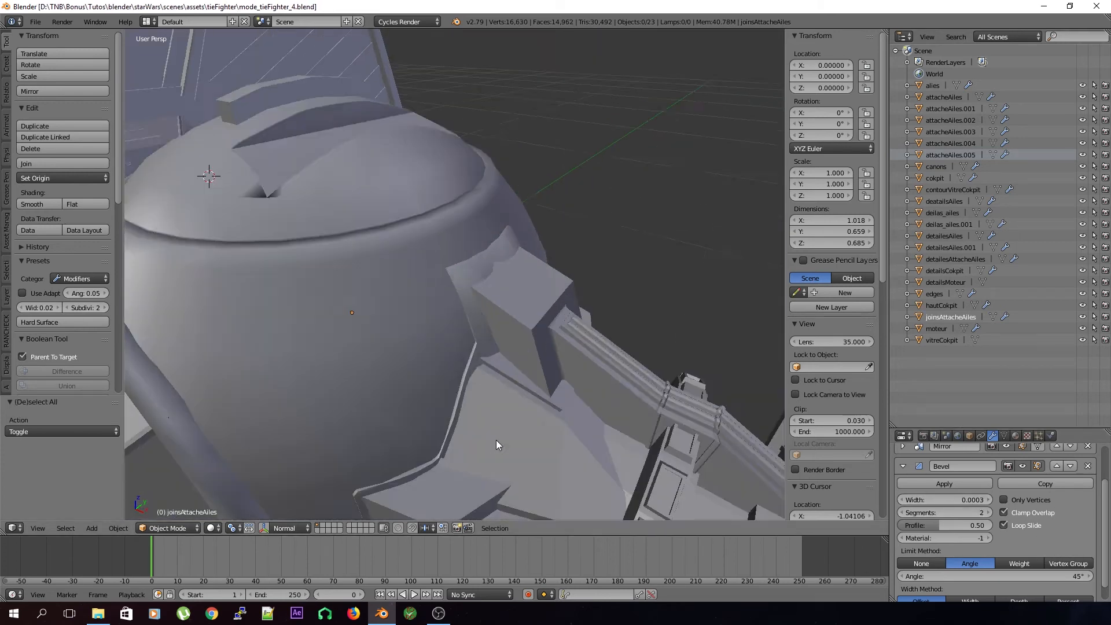
Step: Inspect the beveled joint's border, set the Bevel's angle limit to 53°, and save the file
middle_drag(496, 445, 509, 404)
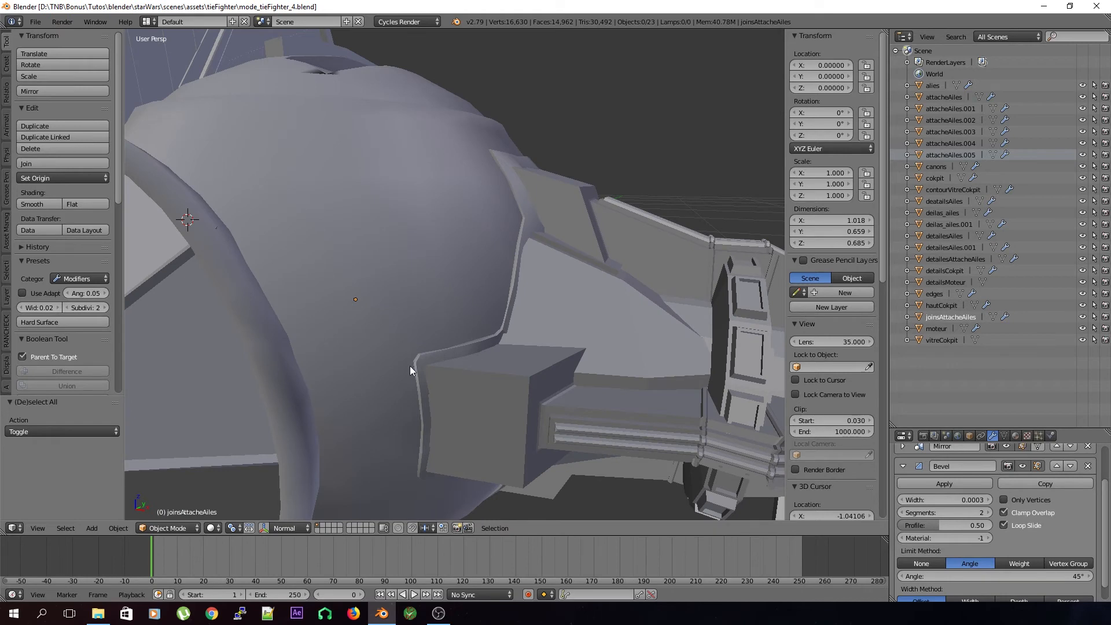
scroll(410, 366, up, 3)
middle_drag(443, 404, 447, 411)
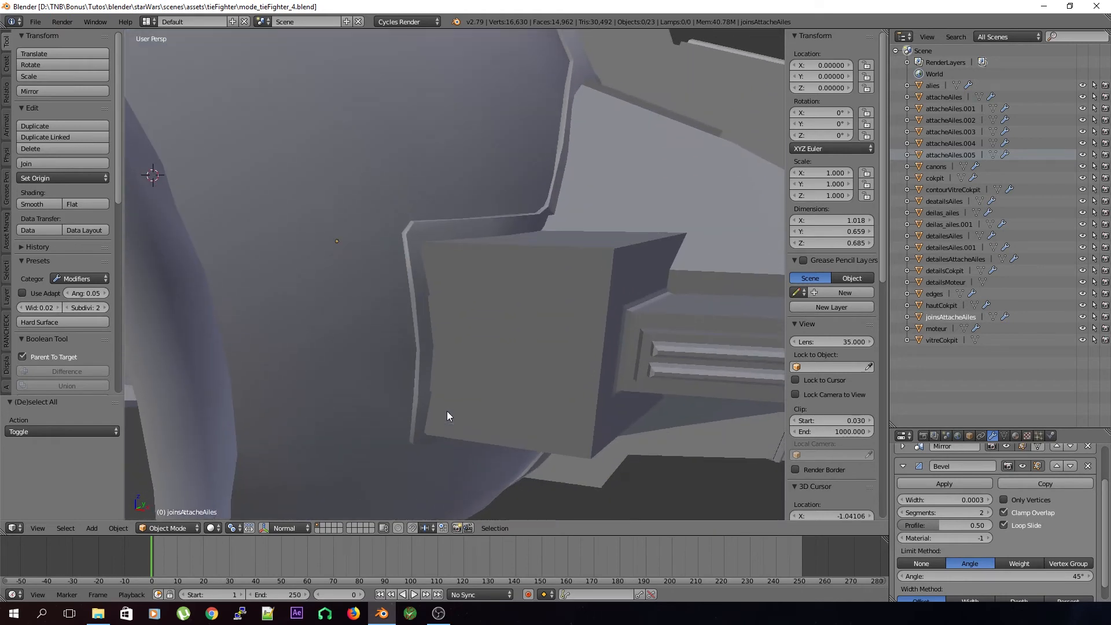
mouse_move(964, 576)
mouse_down()
mouse_move(993, 576)
mouse_move(976, 576)
mouse_up()
middle_drag(605, 234, 547, 330)
key(ctrl+s)
click(545, 288)
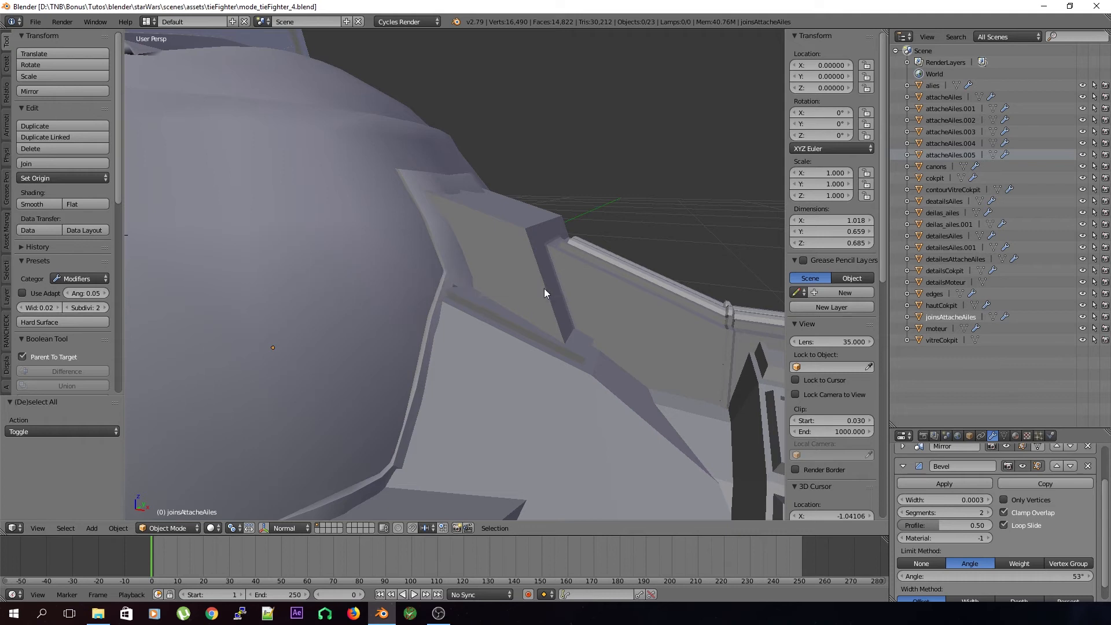
Step: Check the joint from other sides, set the Bevel's angle limit to 43°, and save the file
key(Tab)
key(Tab)
key(ctrl+s)
click(545, 287)
middle_drag(545, 287, 357, 365)
scroll(550, 306, down, 4)
middle_drag(440, 368, 466, 458)
scroll(439, 363, up, 3)
mouse_move(972, 576)
mouse_down()
mouse_move(1001, 576)
mouse_move(943, 576)
mouse_up()
middle_drag(264, 239, 457, 237)
key(ctrl+s)
click(515, 240)
key(ctrl+s)
click(458, 238)
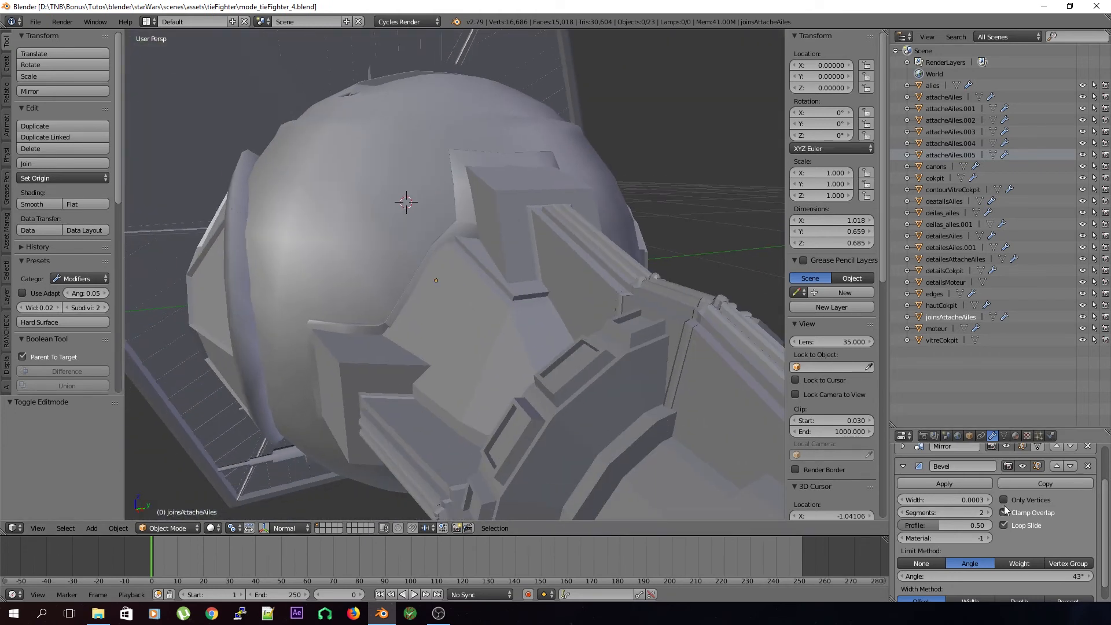
Step: Collapse the joinsAttacheAiles Bevel modifier, disable its viewport display, and save the file
click(903, 466)
click(1023, 466)
key(ctrl+s)
click(324, 261)
middle_drag(324, 262, 387, 314)
scroll(386, 315, down, 4)
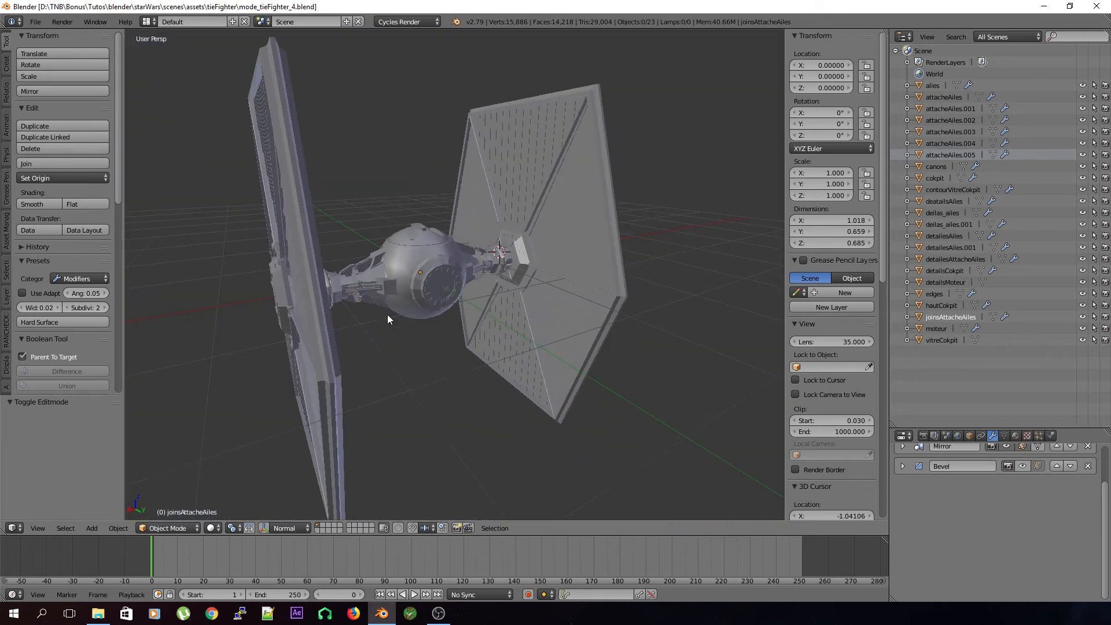
Step: Select the moteur object, frame its rim closely, and save the file
click(933, 328)
scroll(508, 318, up, 5)
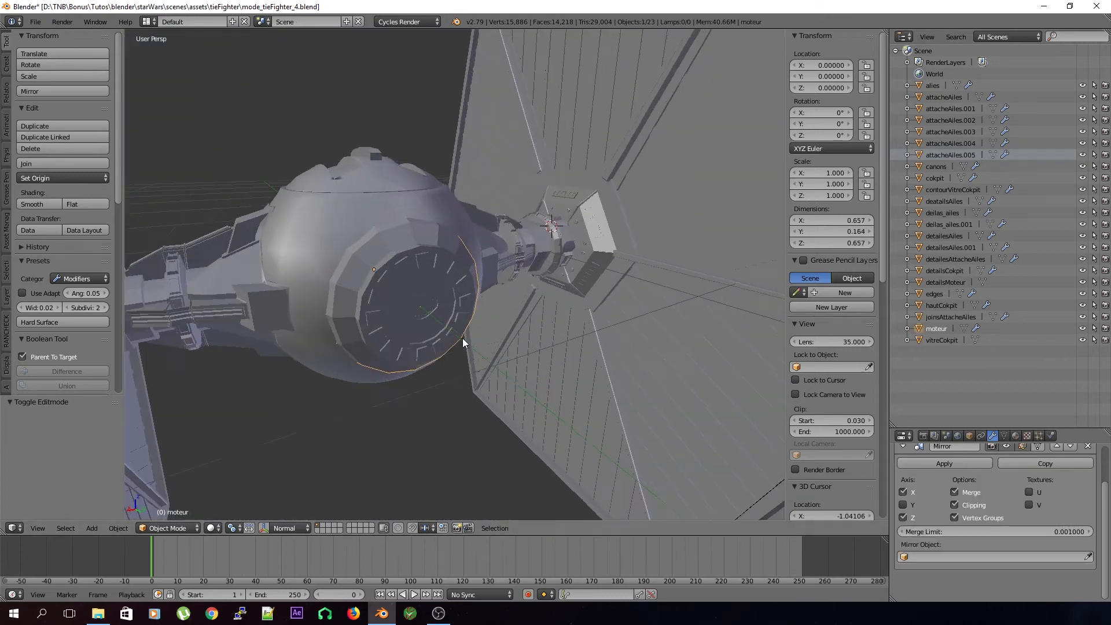
key(ctrl+s)
click(450, 315)
scroll(382, 323, up, 6)
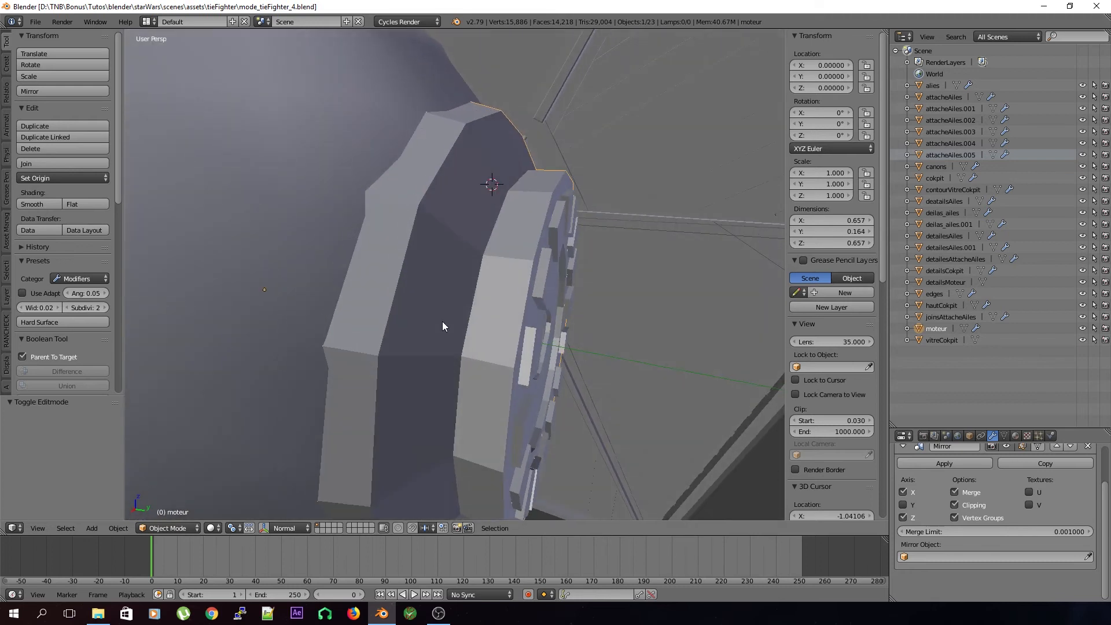
Step: Add a Bevel modifier to moteur and set its limit method to Angle
scroll(1005, 507, up, 2)
click(973, 476)
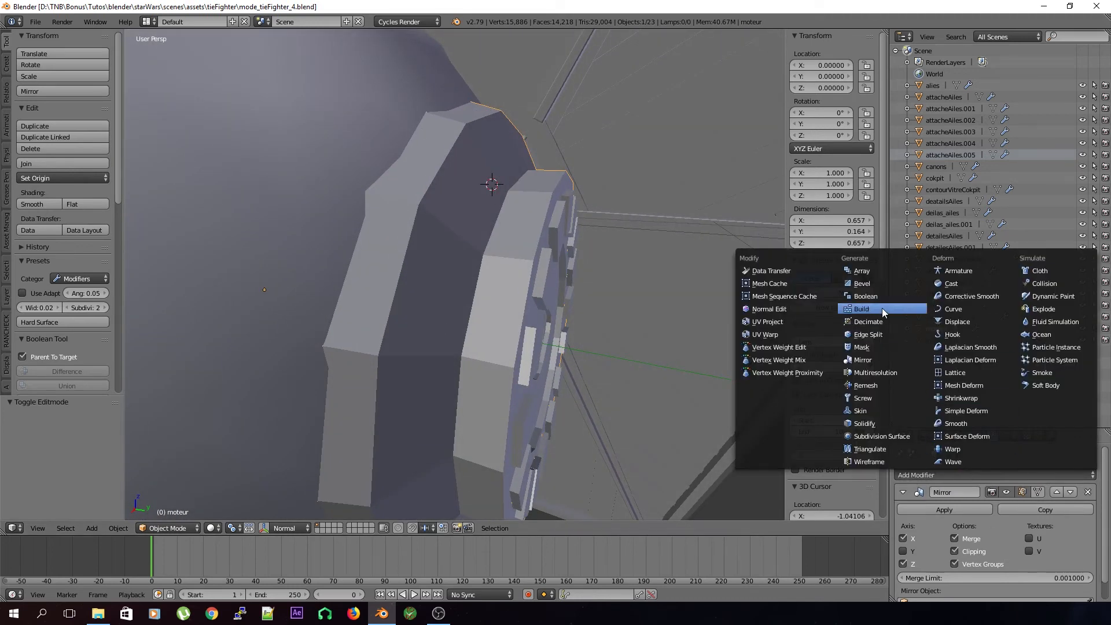
click(880, 281)
scroll(1010, 527, down, 6)
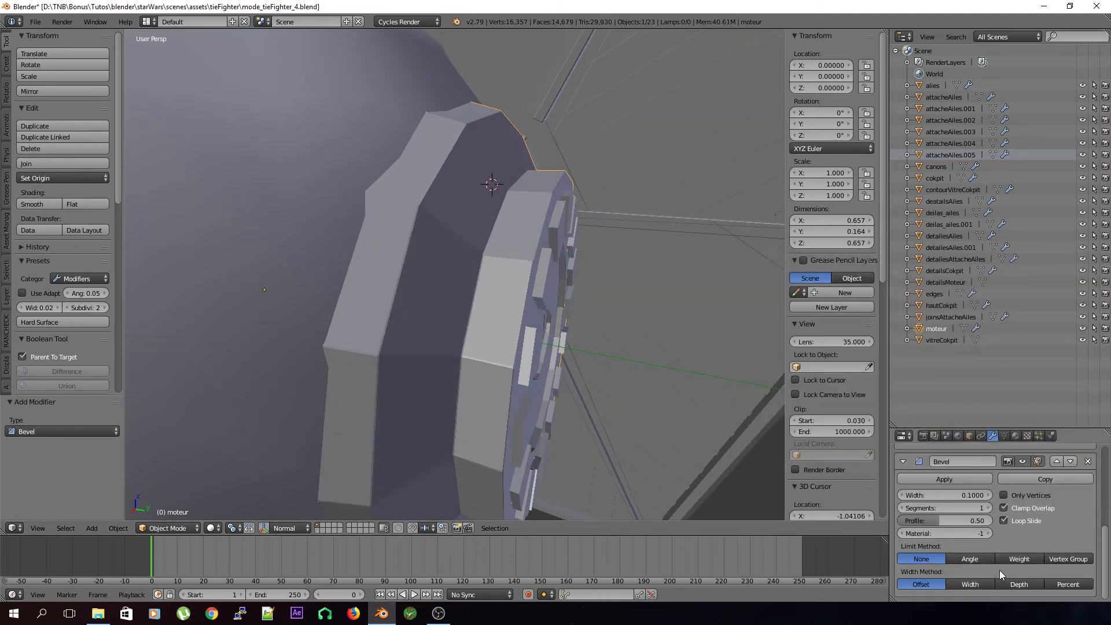
click(987, 559)
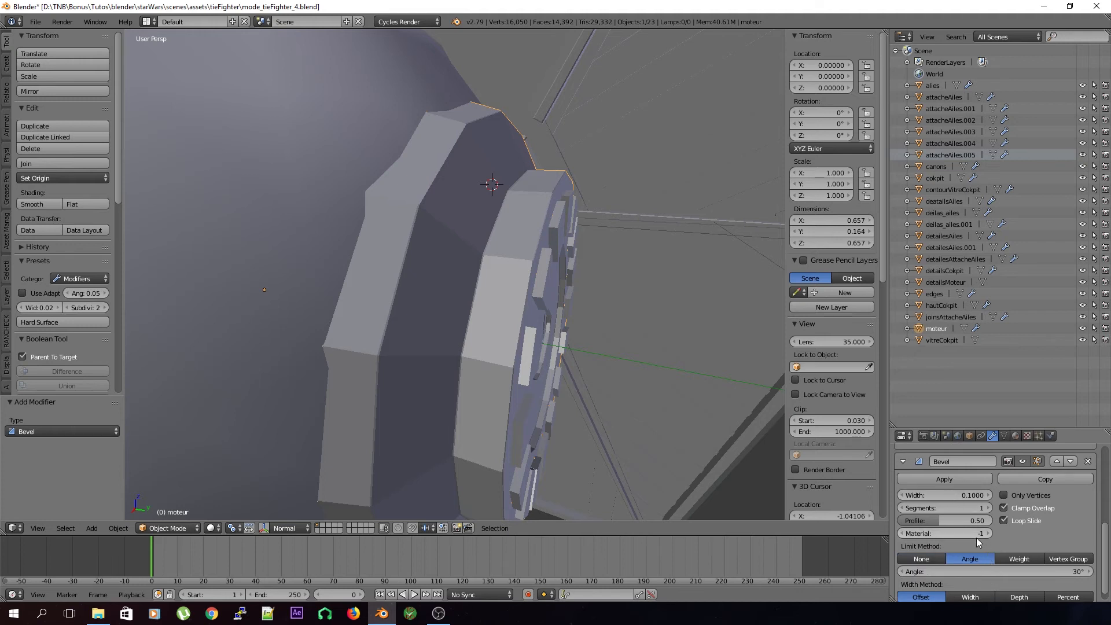
Step: Set the moteur Bevel's width to 0.0007, segments to 2, and angle limit to 38°, and save the file
click(988, 507)
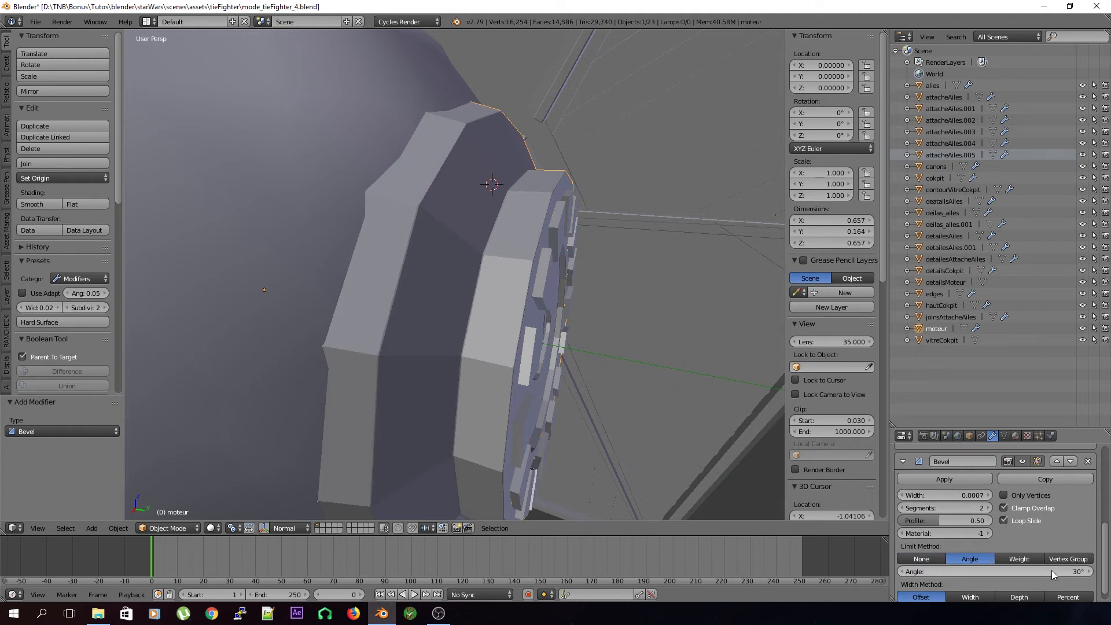
drag(1053, 571, 1065, 571)
key(ctrl+s)
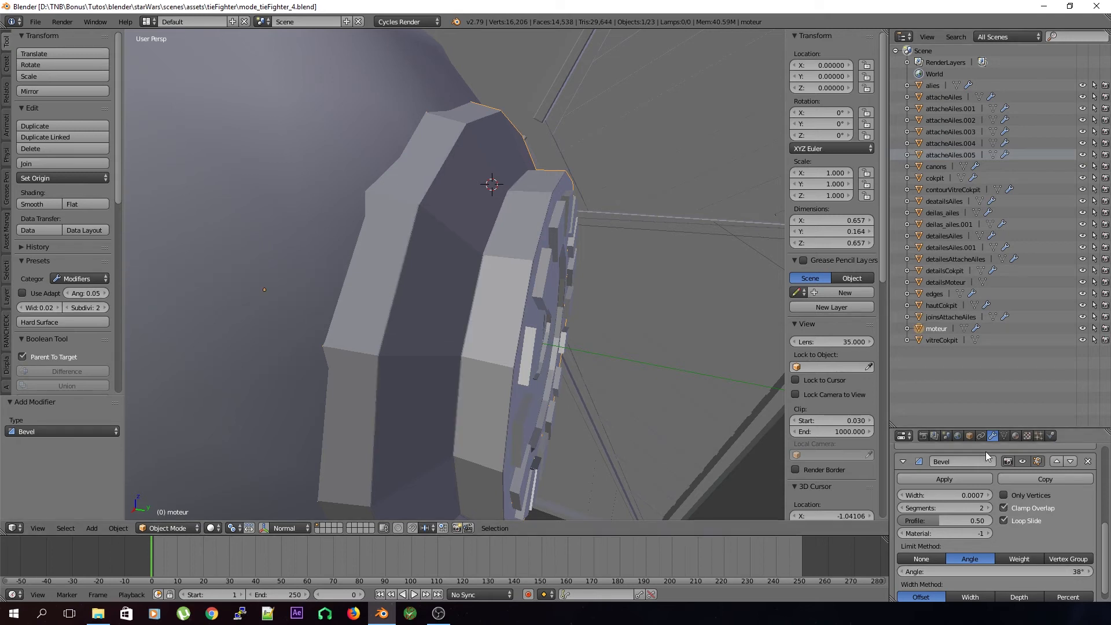
Step: Add a level 2 Subdivision Surface to moteur, shade it smooth, and save the file
scroll(964, 526, up, 4)
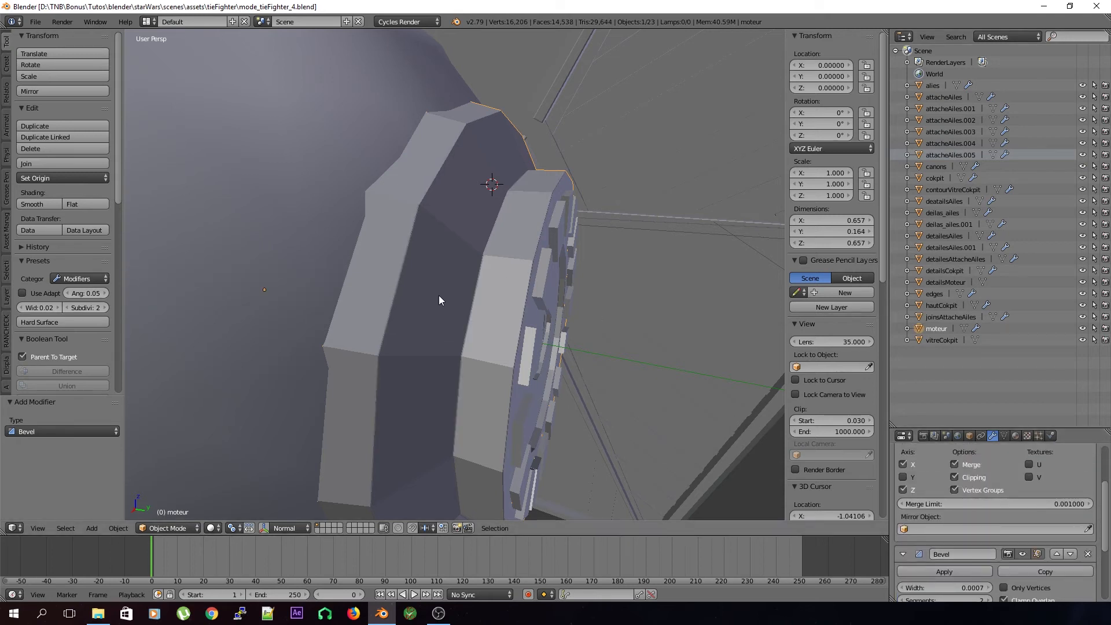
key(ctrl+2)
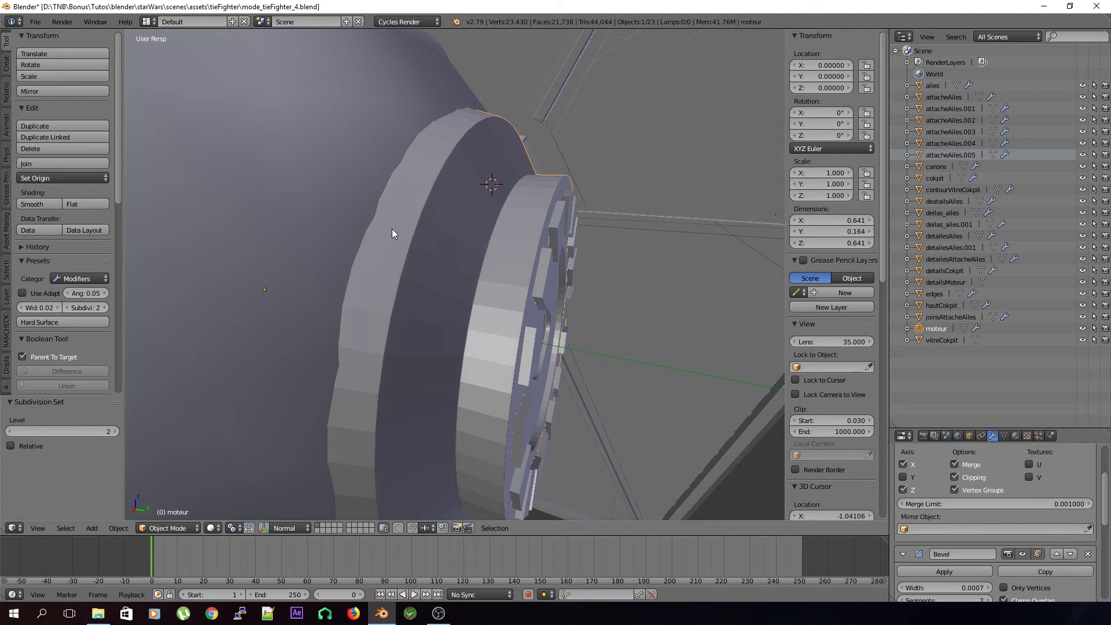
click(33, 203)
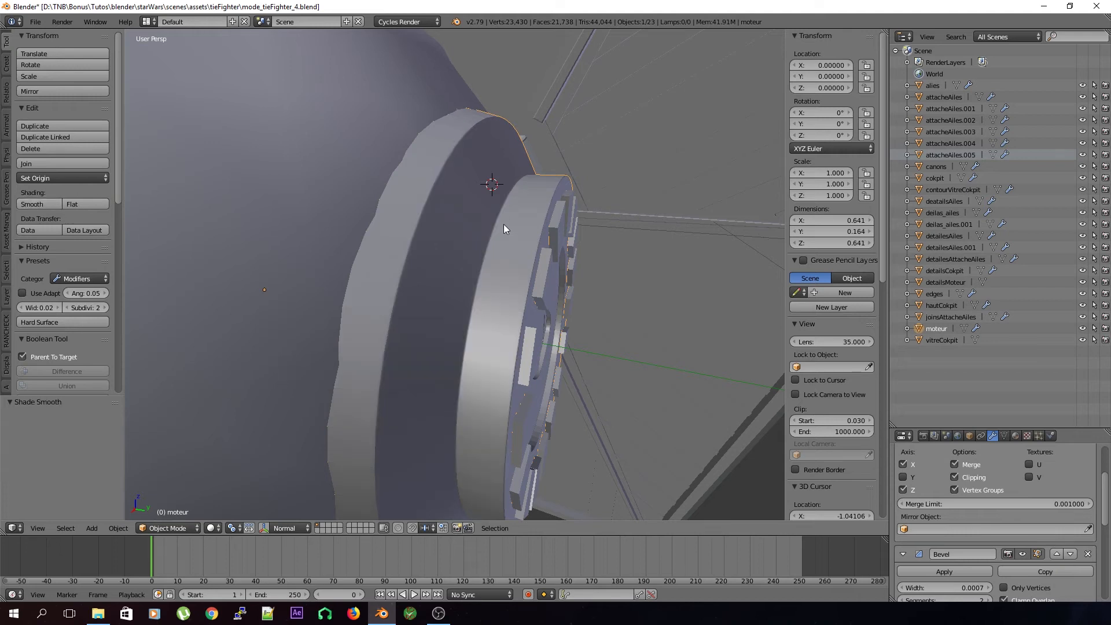
key(ctrl+s)
Step: Disable the viewport display of moteur's Bevel and Subsurf modifiers, deselect everything, and save the file
middle_drag(450, 404, 598, 399)
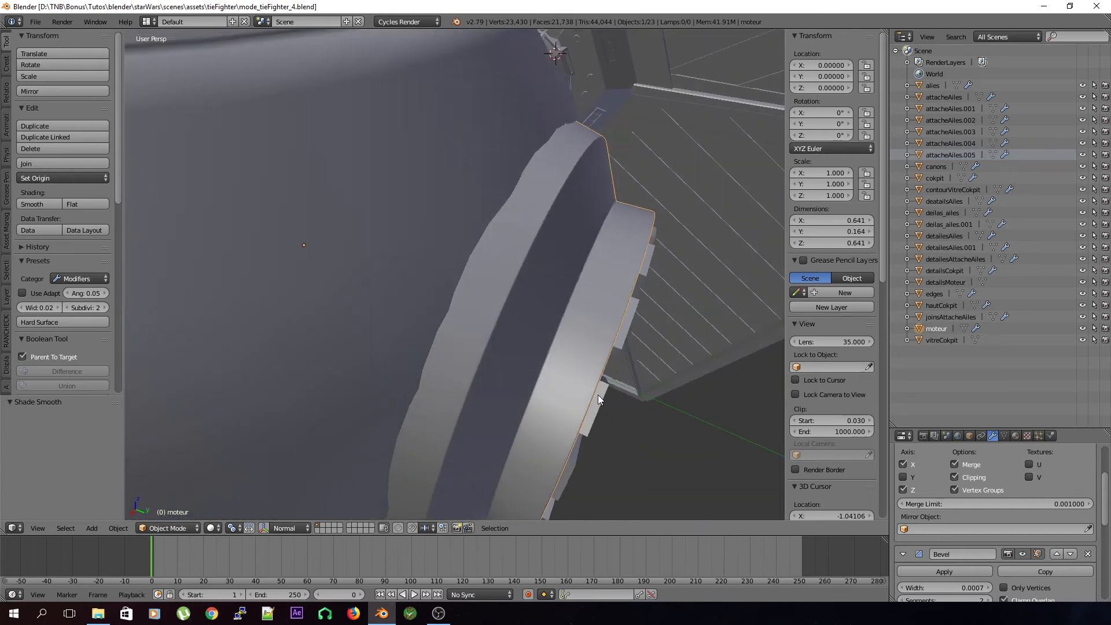
scroll(978, 557, down, 4)
scroll(1002, 544, up, 1)
click(1023, 485)
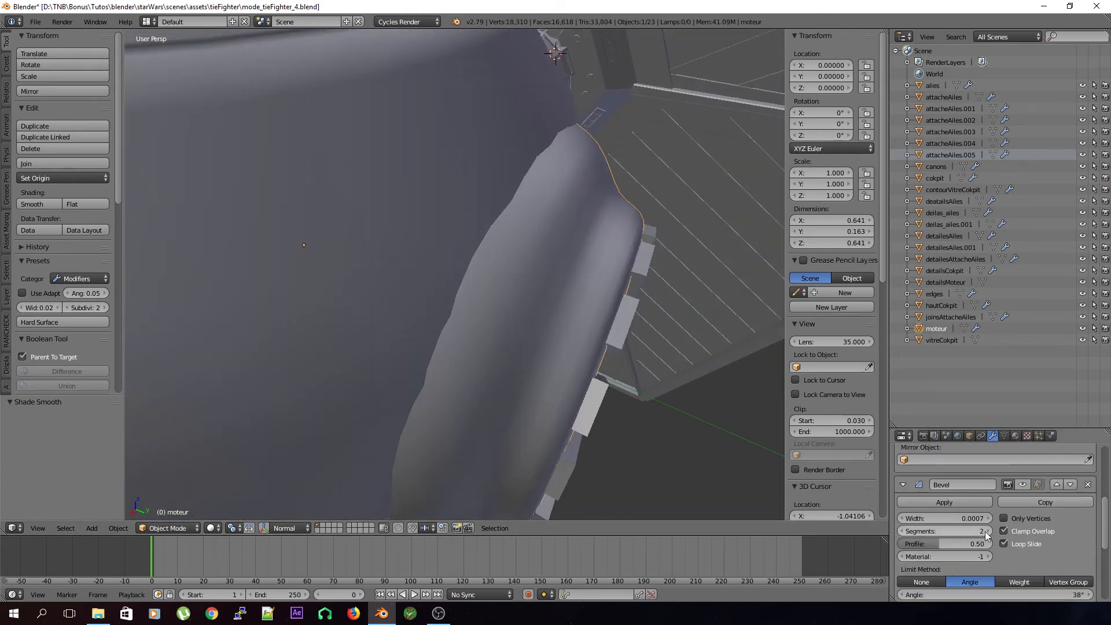
scroll(987, 536, down, 2)
scroll(1012, 554, down, 3)
click(997, 529)
key(a)
key(ctrl+s)
click(464, 313)
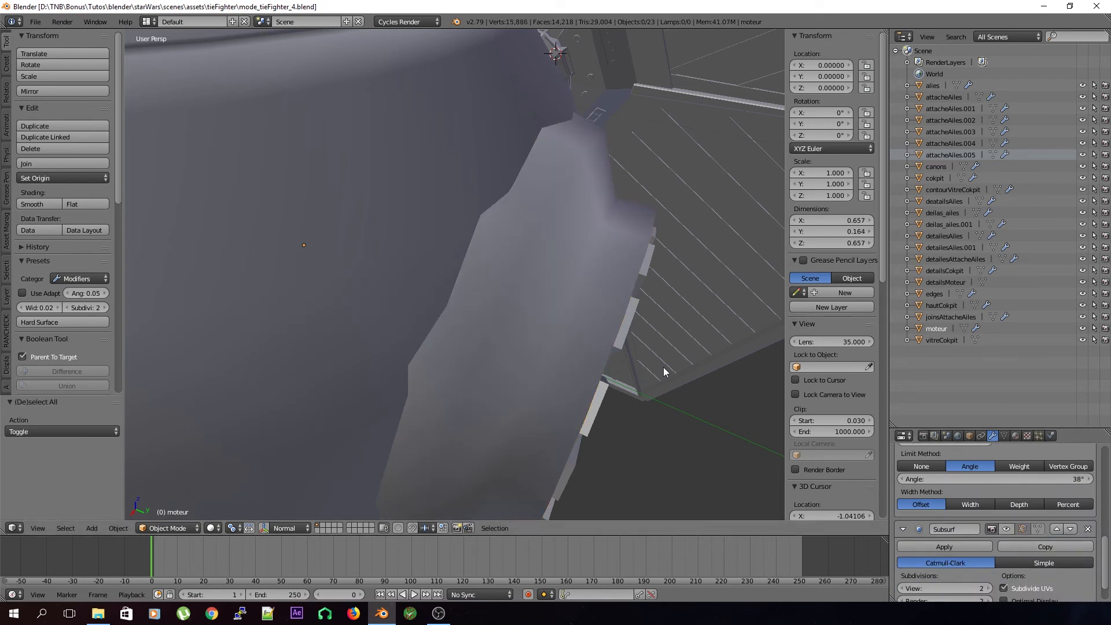
Step: Check the engine and surrounding hull from other sides and save the file
scroll(663, 367, down, 7)
key(ctrl+s)
click(659, 365)
middle_drag(561, 373, 623, 358)
scroll(444, 341, up, 2)
right_click(485, 304)
scroll(627, 359, up, 1)
key(ctrl+s)
click(630, 361)
Step: Deselect everything, save the file, and bring the front of the cockpit into view
scroll(628, 363, up, 5)
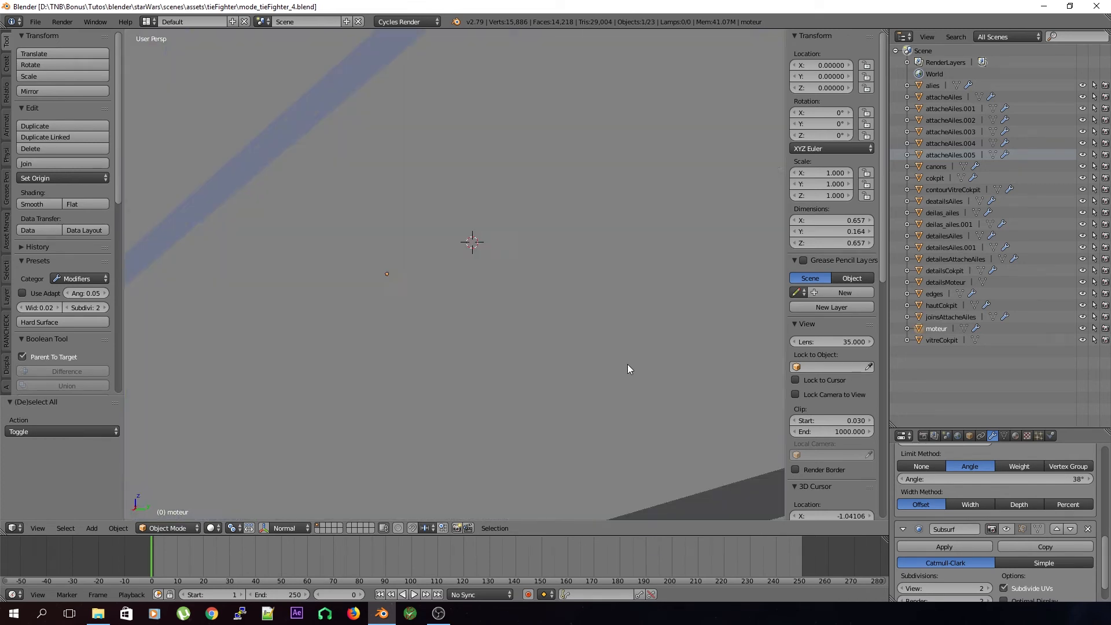
scroll(628, 367, down, 3)
key(a)
key(ctrl+s)
click(519, 342)
scroll(521, 347, down, 6)
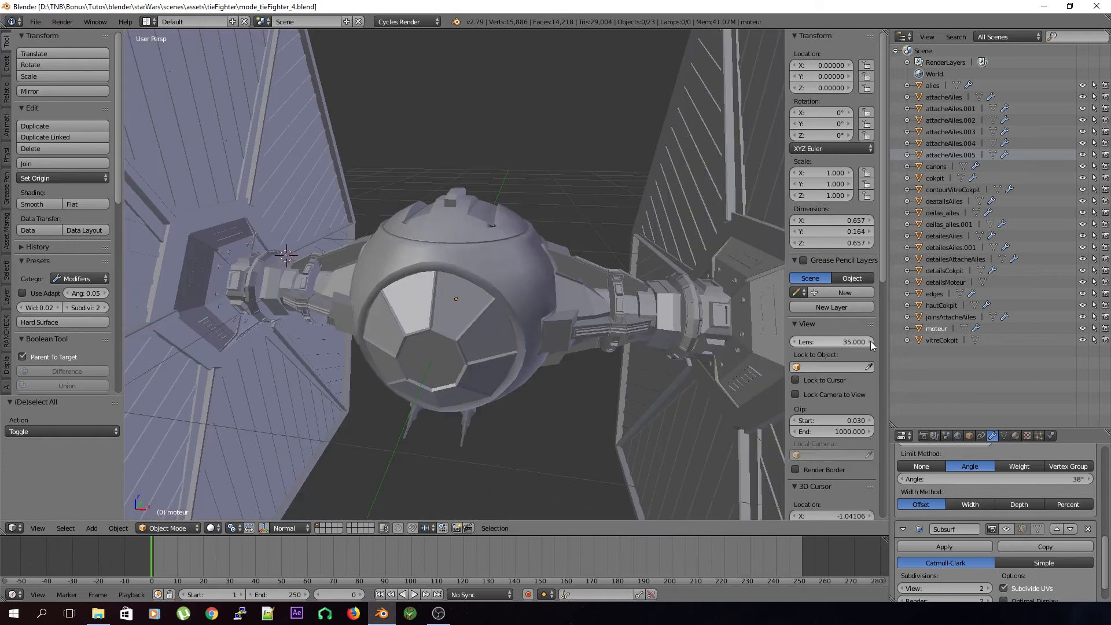
Step: Pick the cockpit glass vitreCokpit to check its modifiers, deselect everything, and save the file
right_click(533, 345)
key(a)
key(ctrl+s)
click(530, 346)
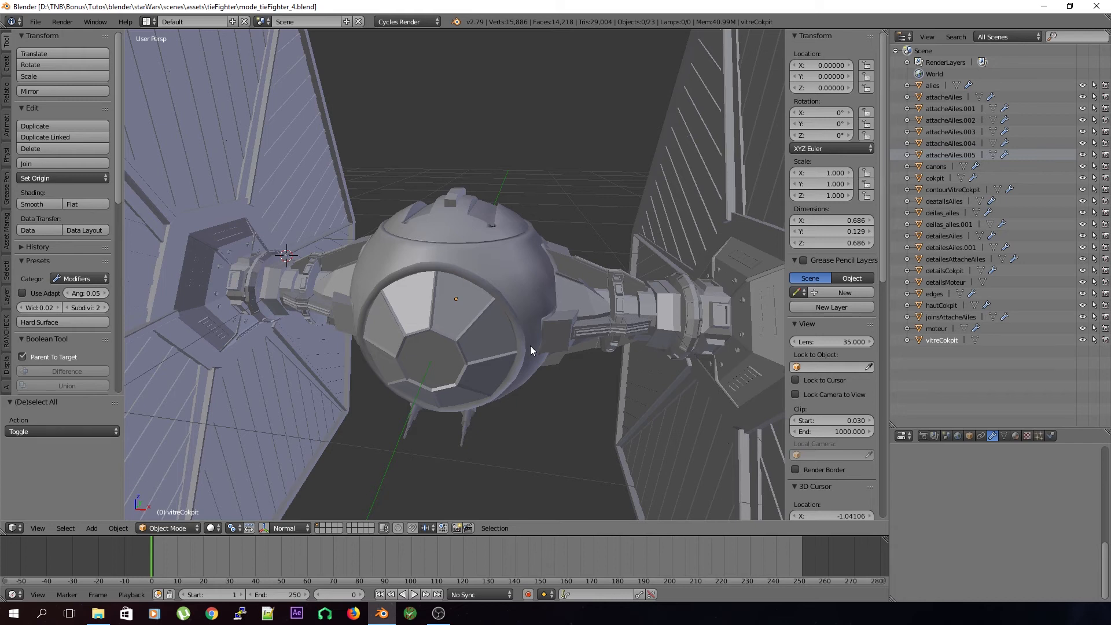
Step: Look over the whole TIE fighter and save over mode_tieFighter_4.blend
key(space)
click(530, 346)
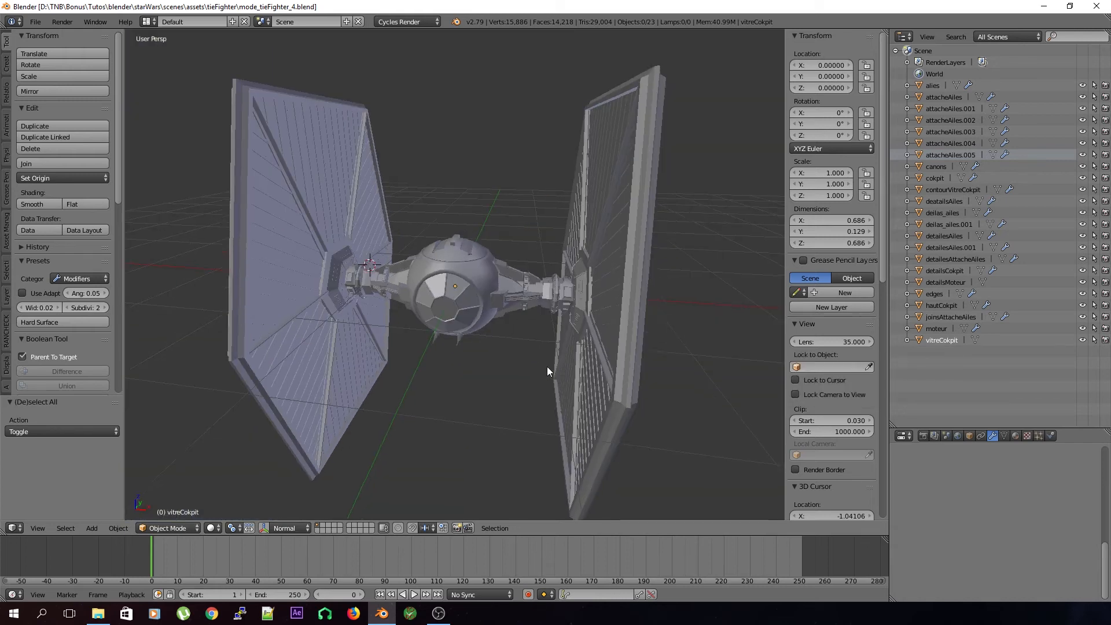
middle_drag(549, 371, 541, 370)
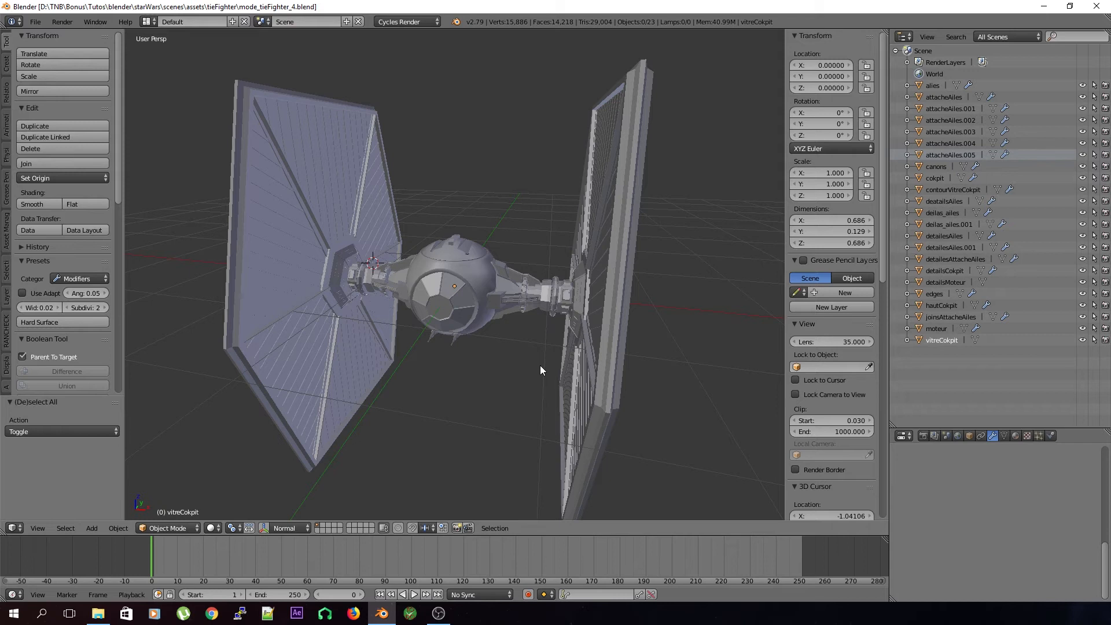
key(ctrl+s)
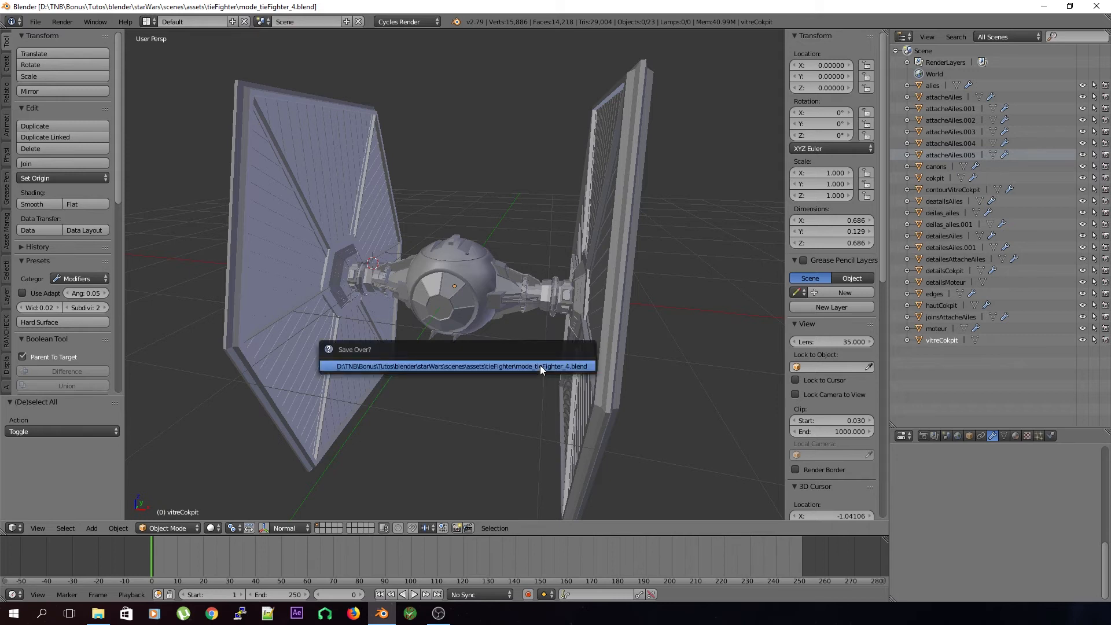
click(540, 366)
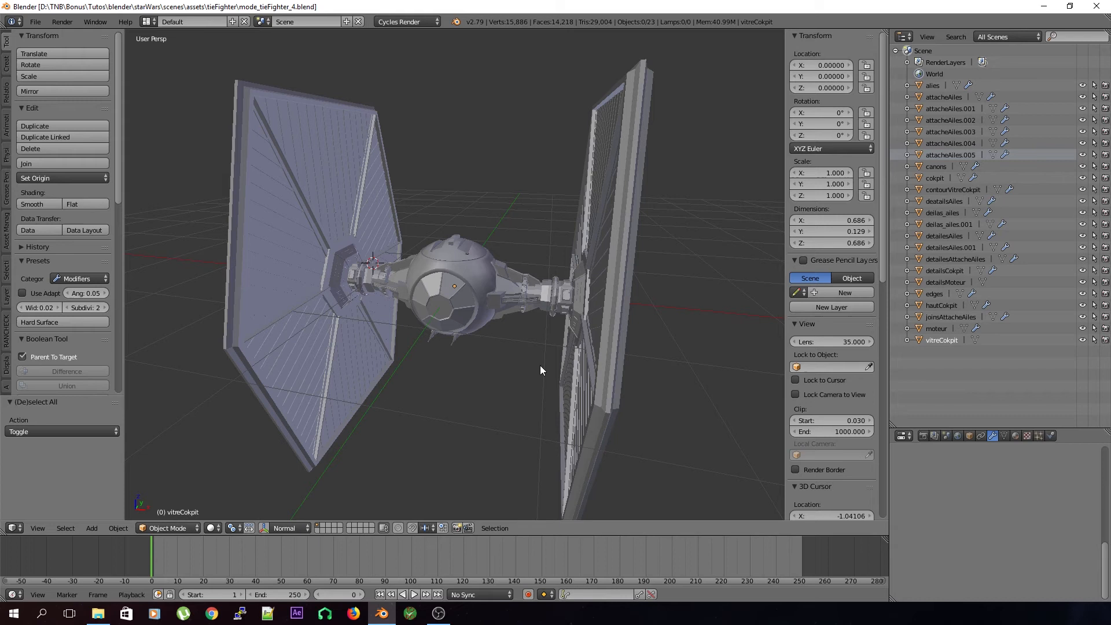
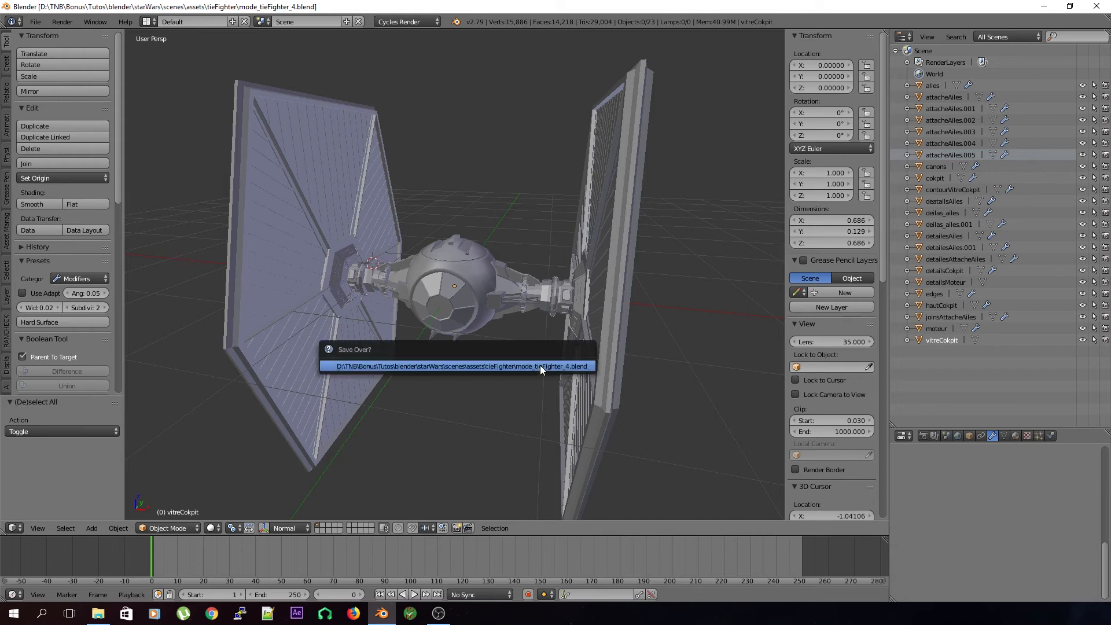
Step: Snap the 3D cursor to the center of the scene
scroll(541, 366, down, 5)
middle_drag(540, 365, 463, 350)
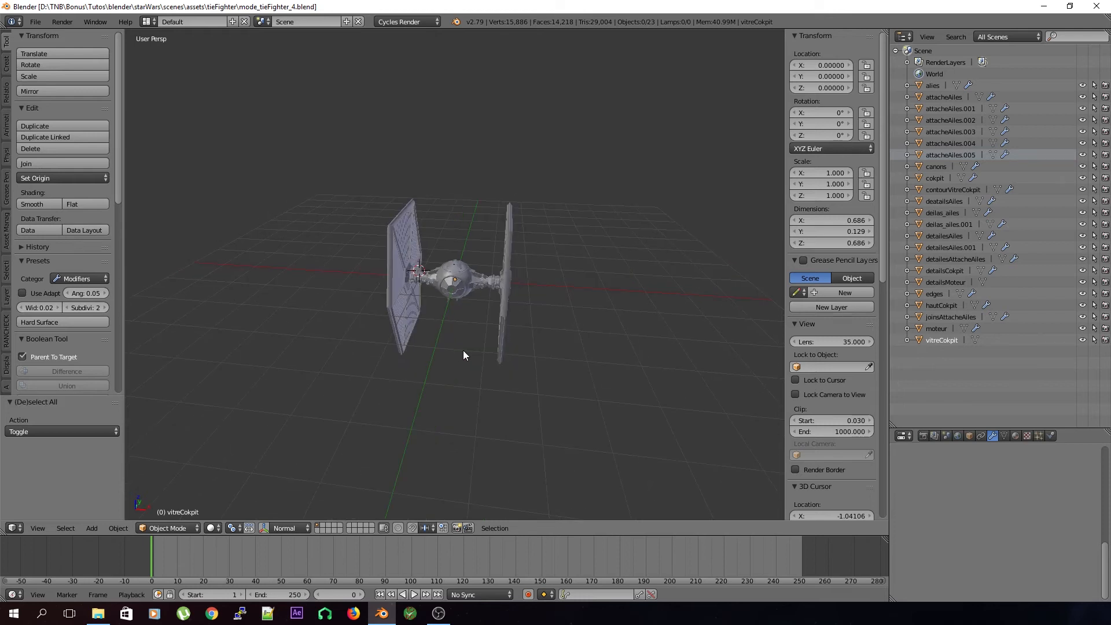
key(shift+s)
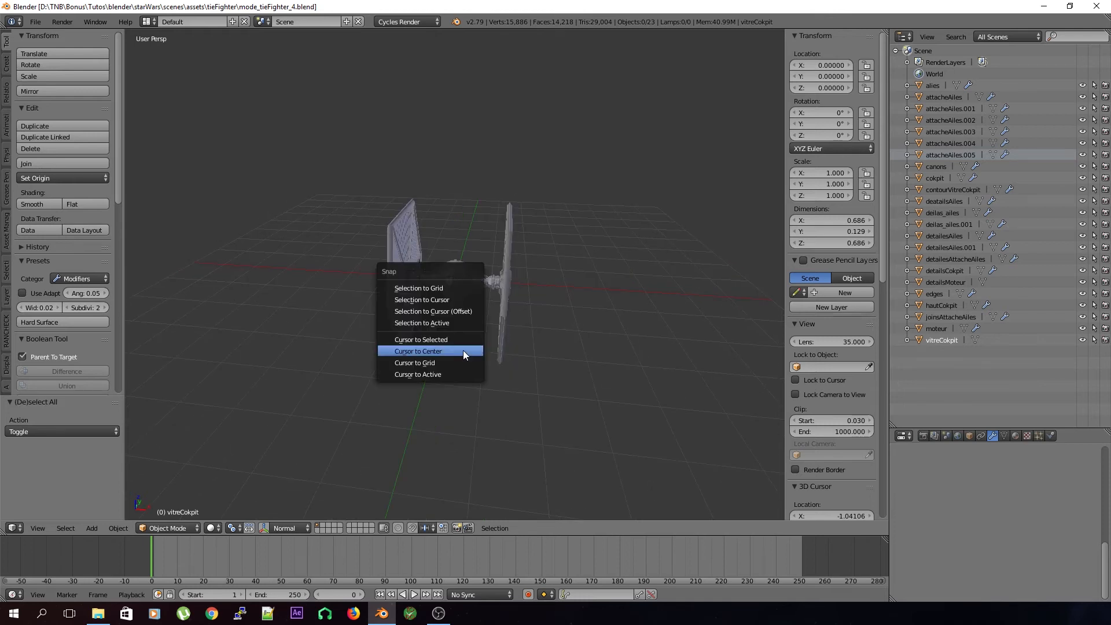
click(463, 350)
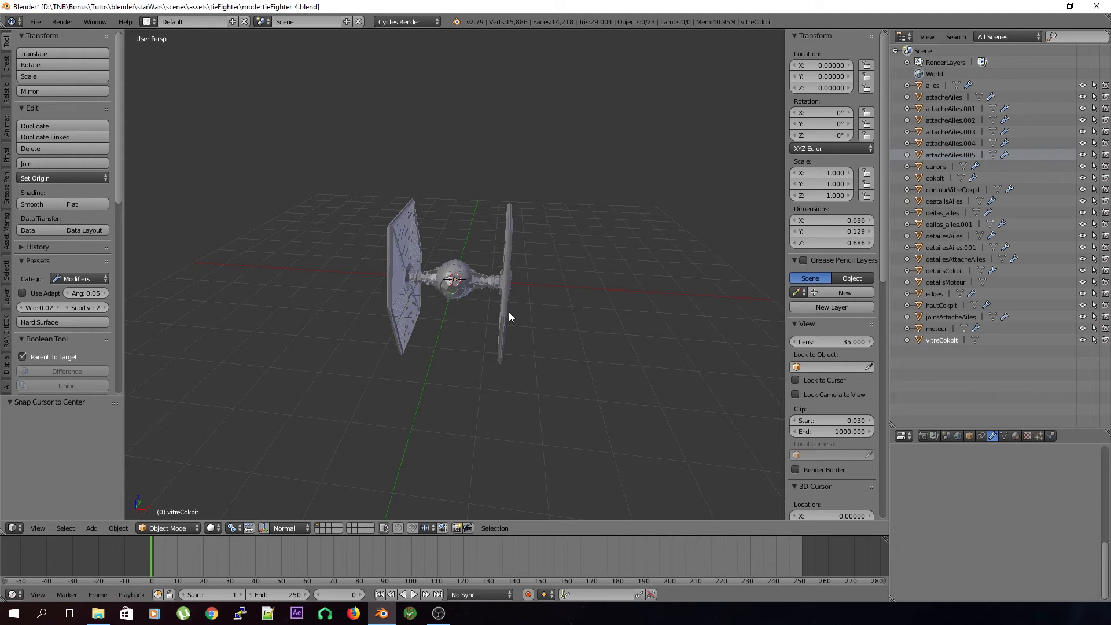
Step: Add a Cube empty at the 3D cursor and set its display size to 1.90
key(shift+a)
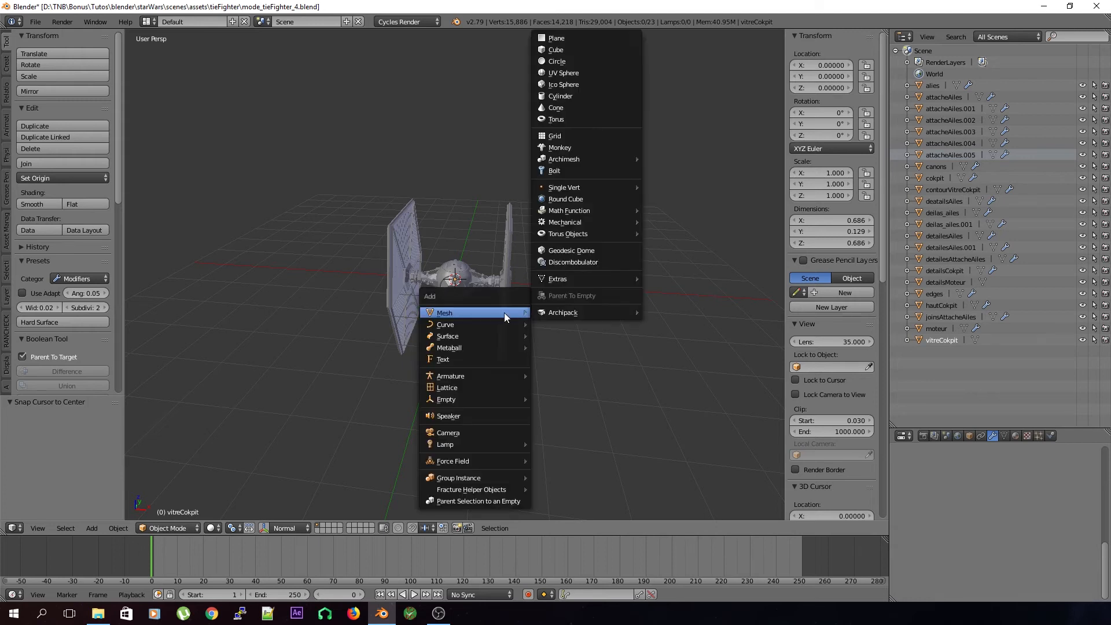
mouse_move(473, 400)
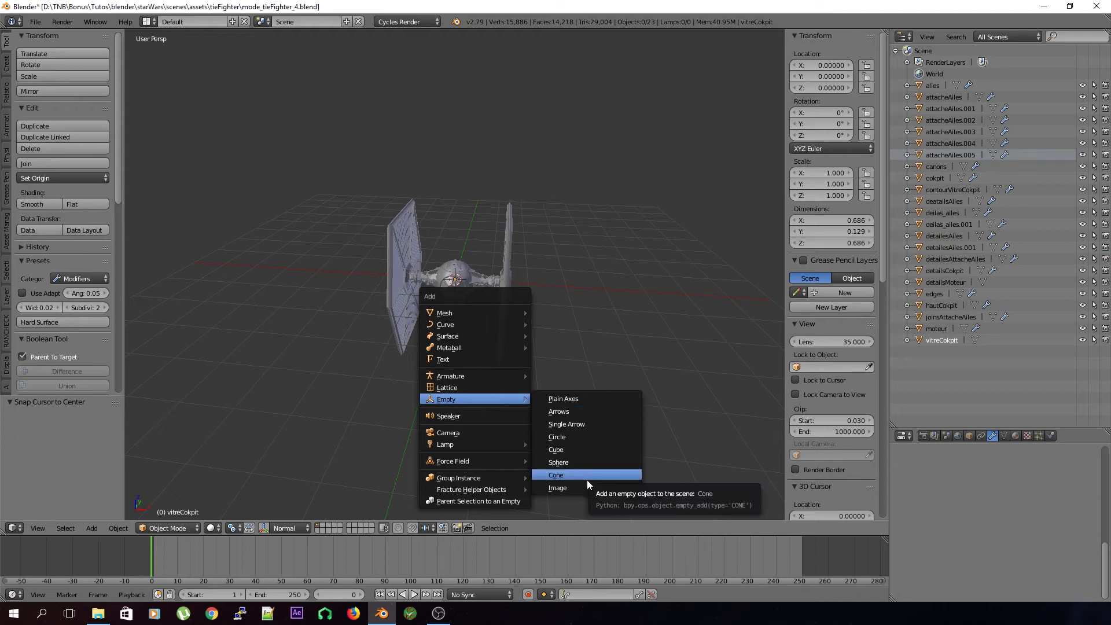
click(587, 450)
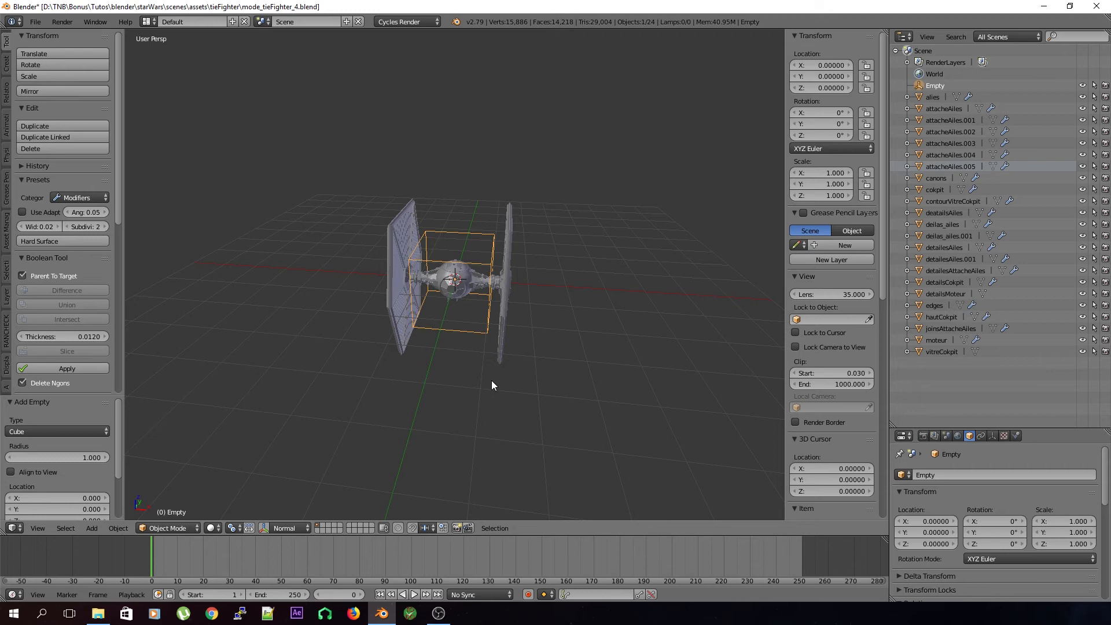
click(992, 437)
drag(954, 500, 1031, 501)
middle_drag(597, 340, 596, 329)
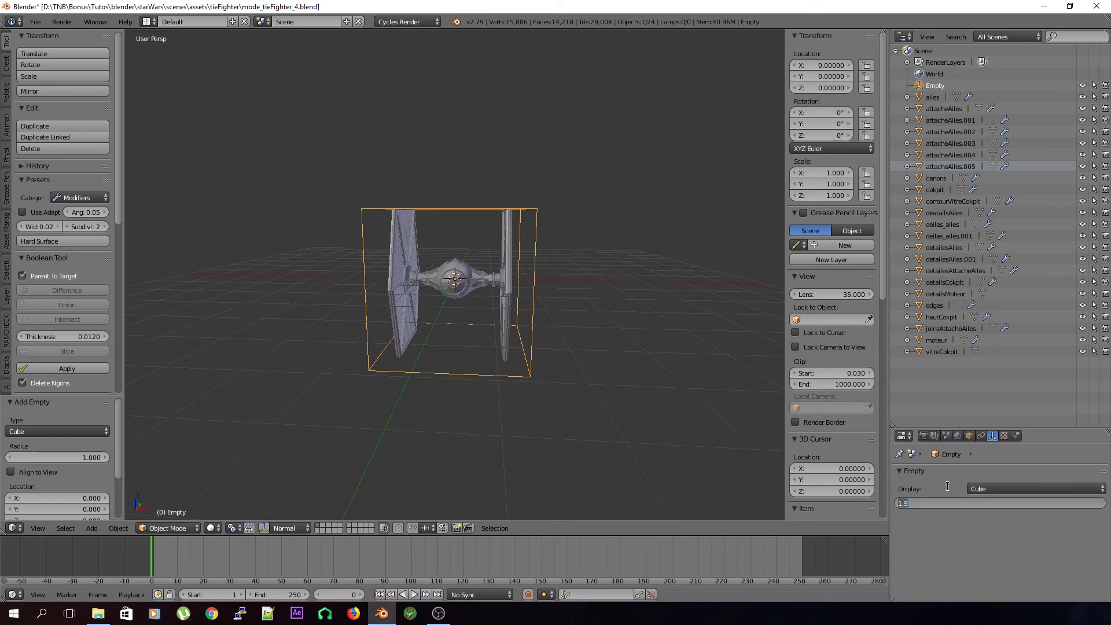
Step: Scale the cube empty along Y to 0.852 so it fits closely around the wings
middle_drag(654, 397, 418, 359)
key(s)
key(y)
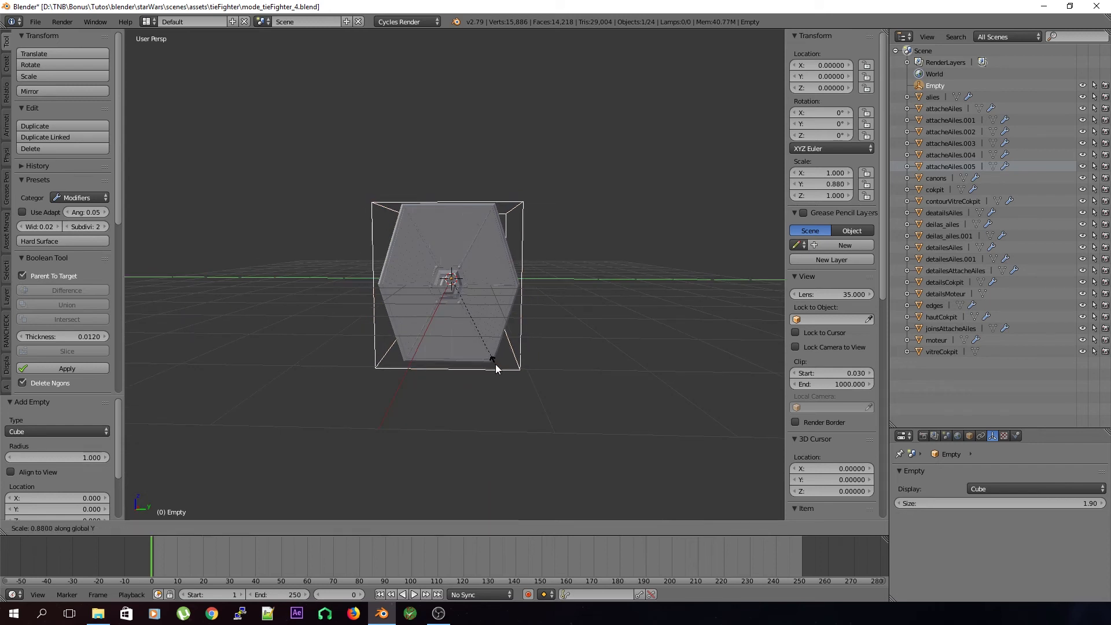
click(496, 363)
middle_drag(457, 371, 490, 374)
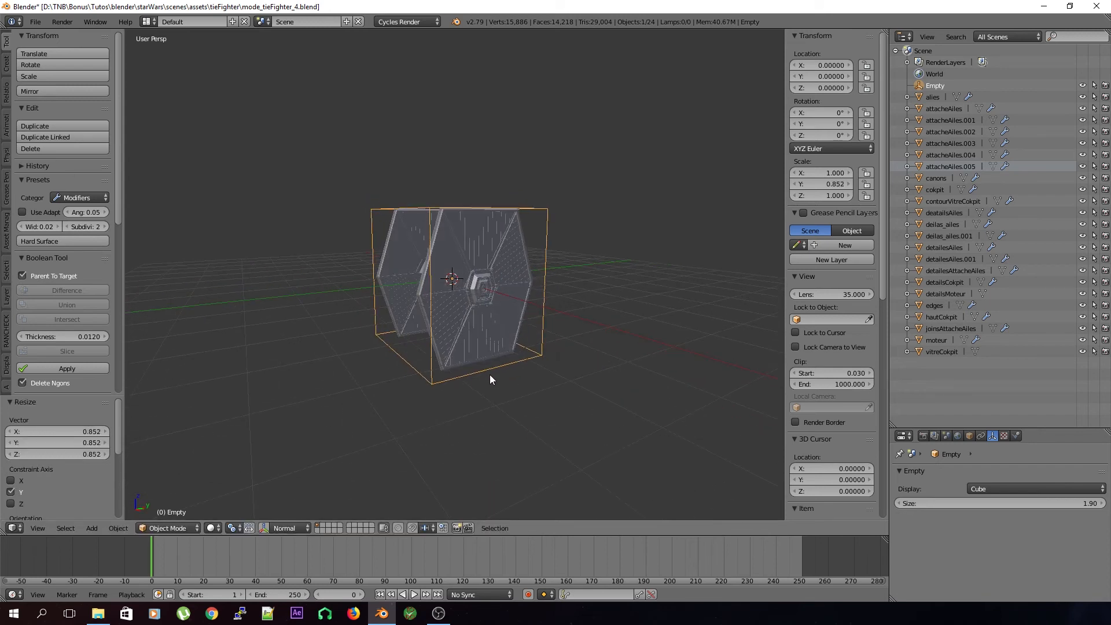
Step: Try applying the scale to the cube empty and undo it
key(ctrl+a)
click(461, 376)
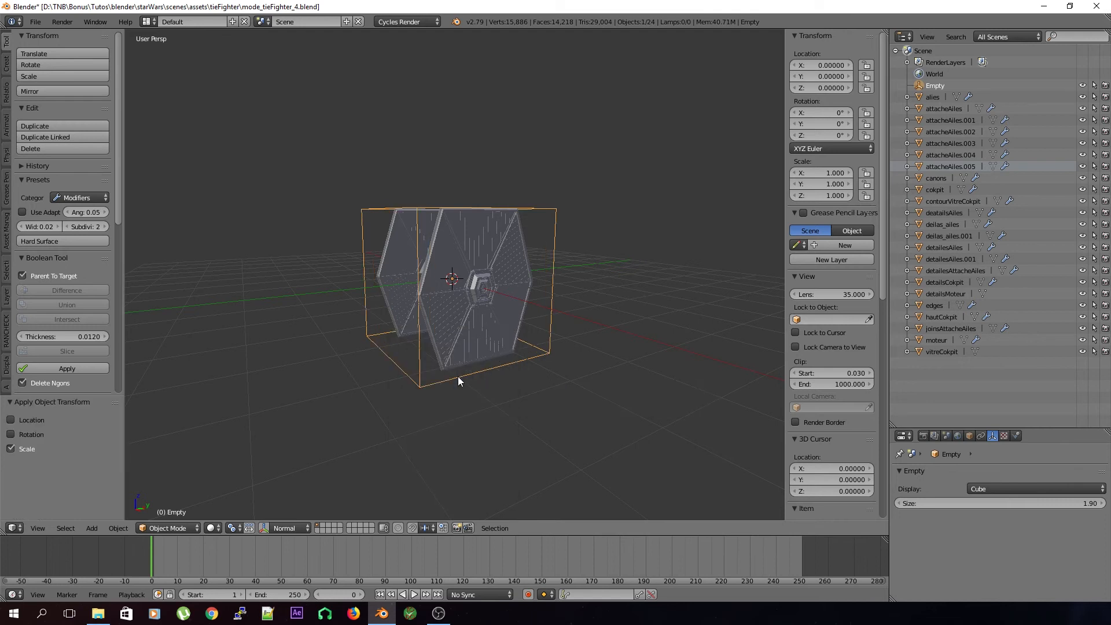
key(ctrl+z)
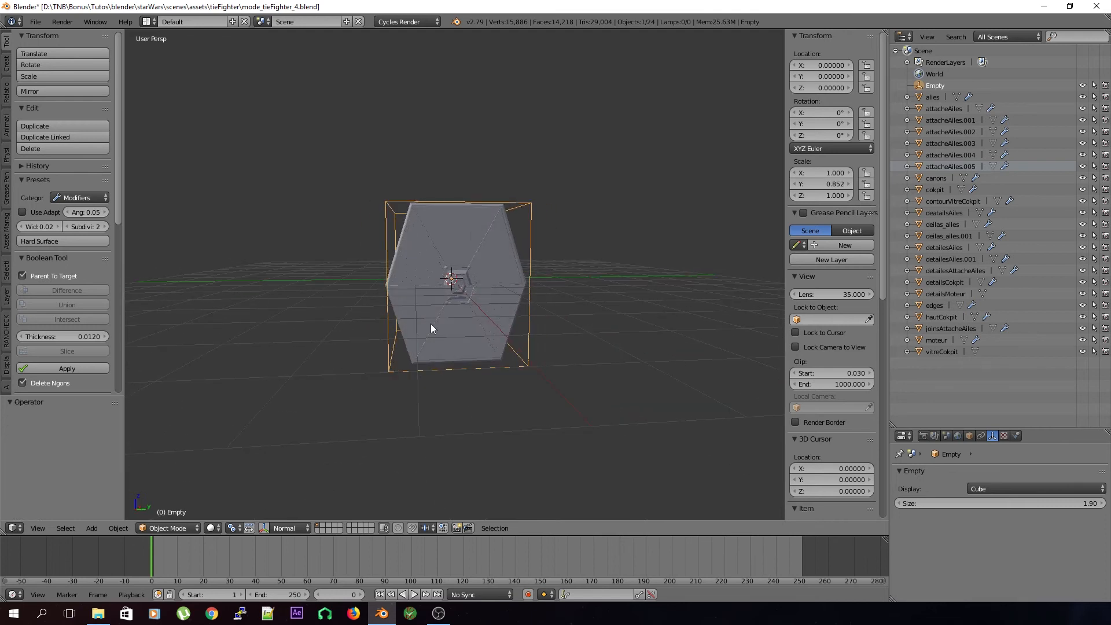
Step: Look through the render, layer and scene settings and open the cube empty's object properties
click(924, 434)
scroll(535, 420, up, 3)
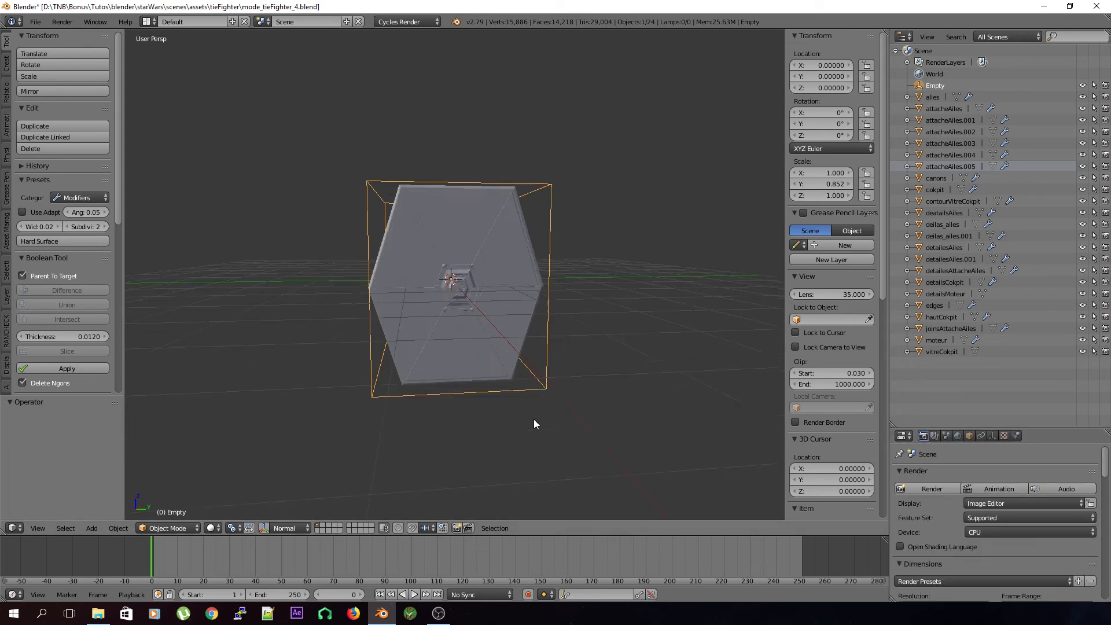
click(937, 439)
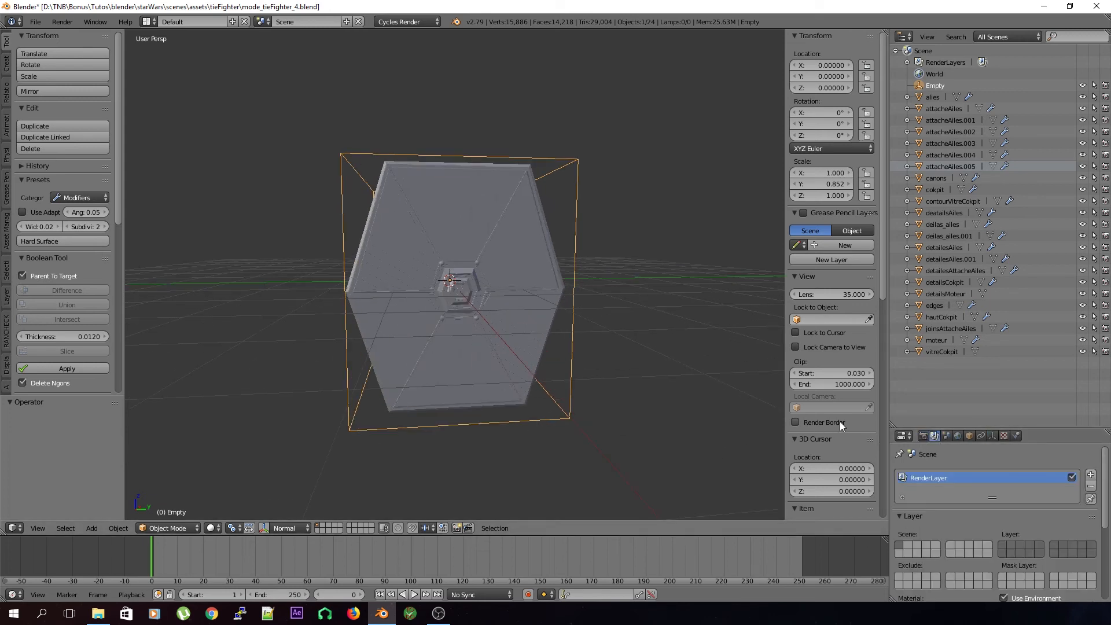
click(946, 438)
click(970, 435)
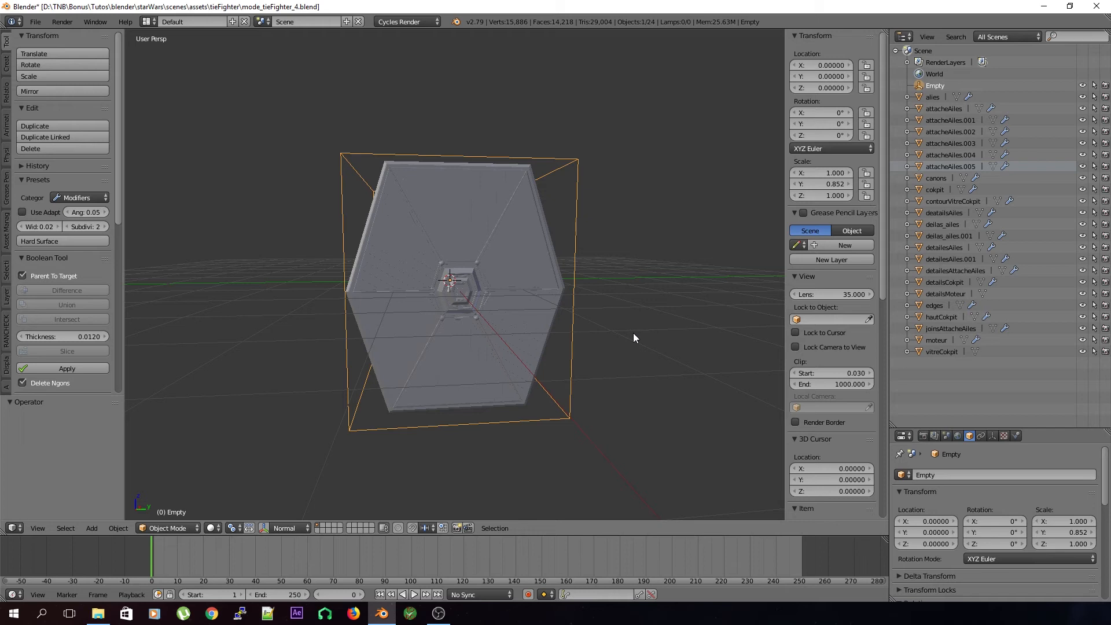
Step: Move the wings and the cube empty to the second layer and display only that layer
drag(1053, 428, 1065, 320)
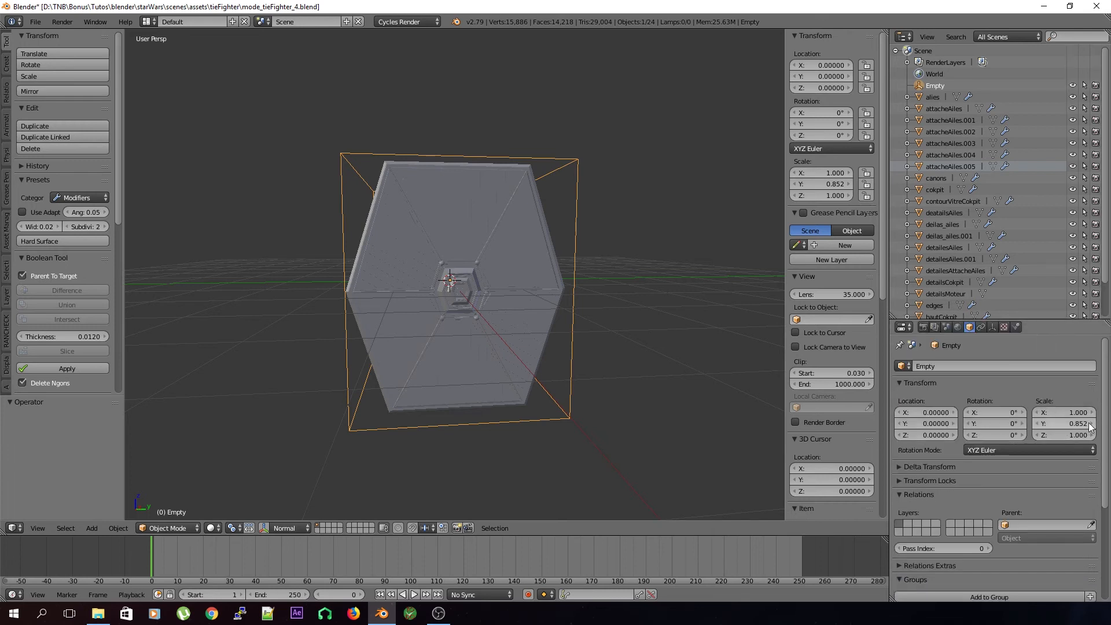
scroll(507, 241, up, 2)
right_click(562, 197)
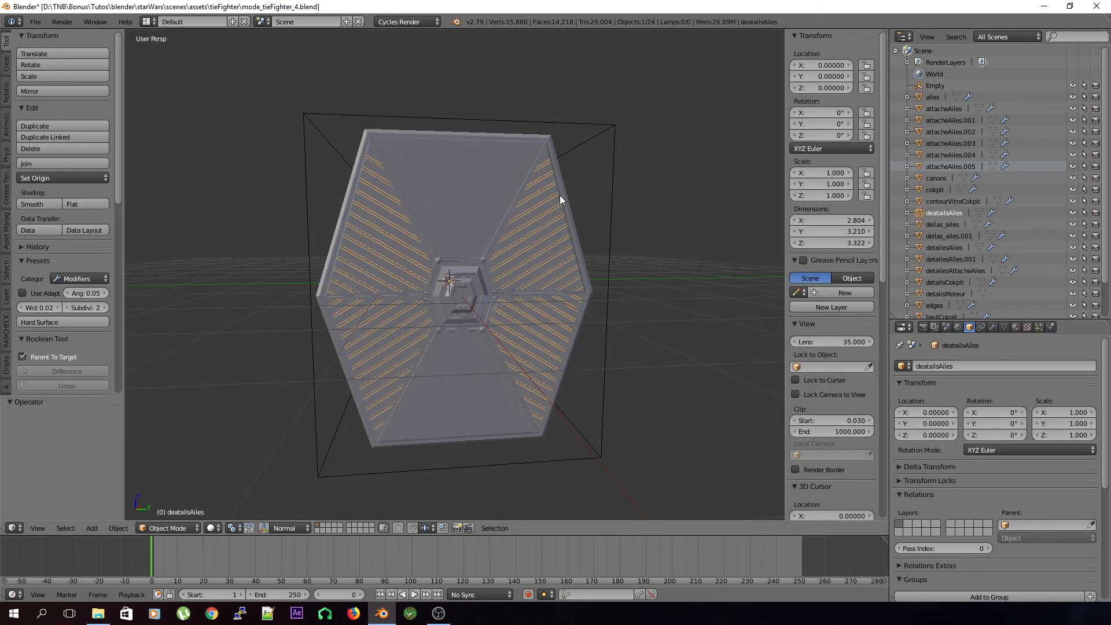
right_click(613, 128)
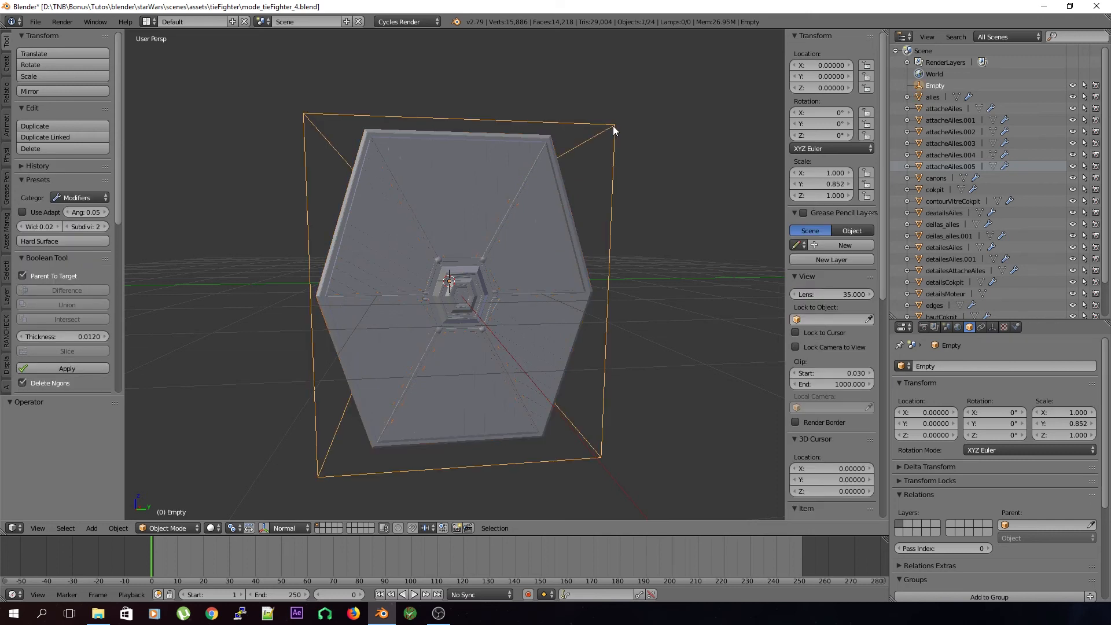
right_click(562, 181)
right_click(613, 130)
key(m)
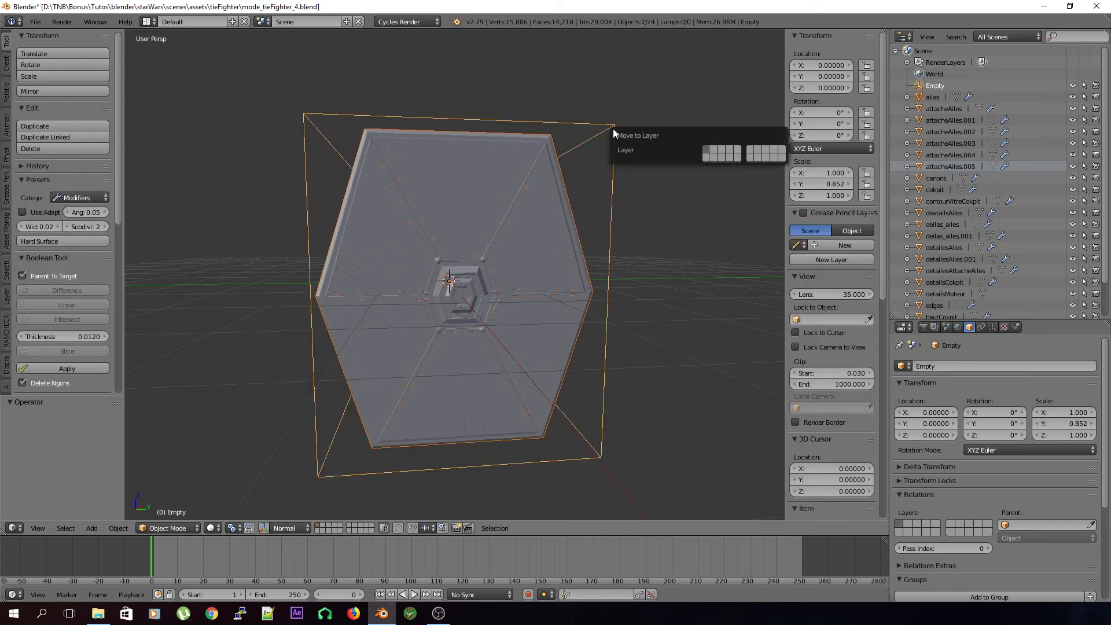
click(714, 149)
click(326, 525)
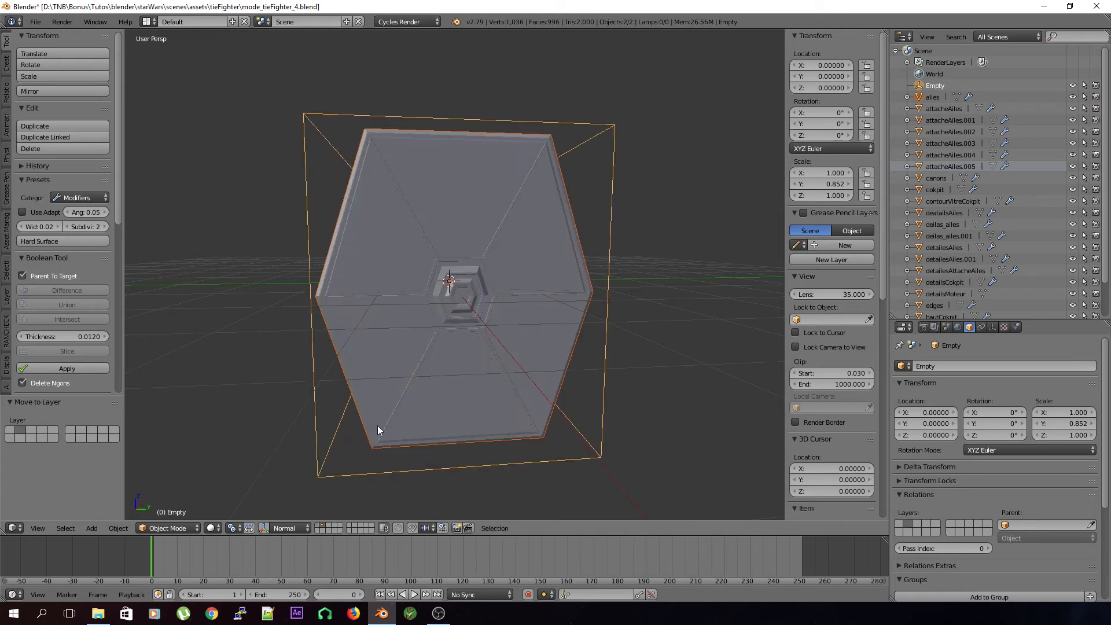
Step: Parent the wings to the cube empty using the Object option
key(a)
key(space)
key(Escape)
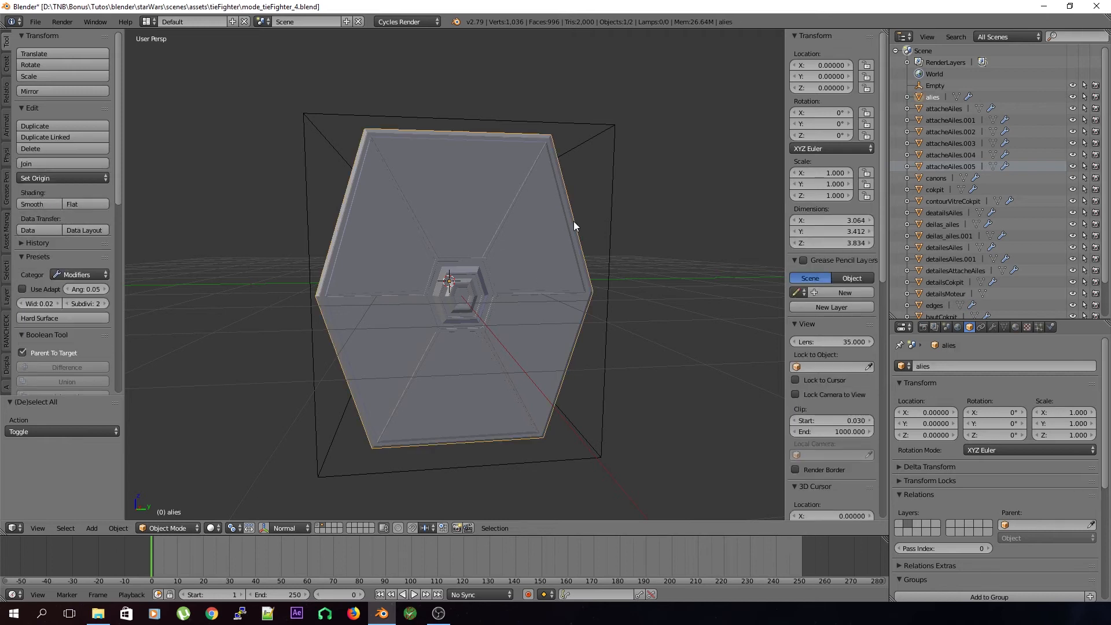
key(a)
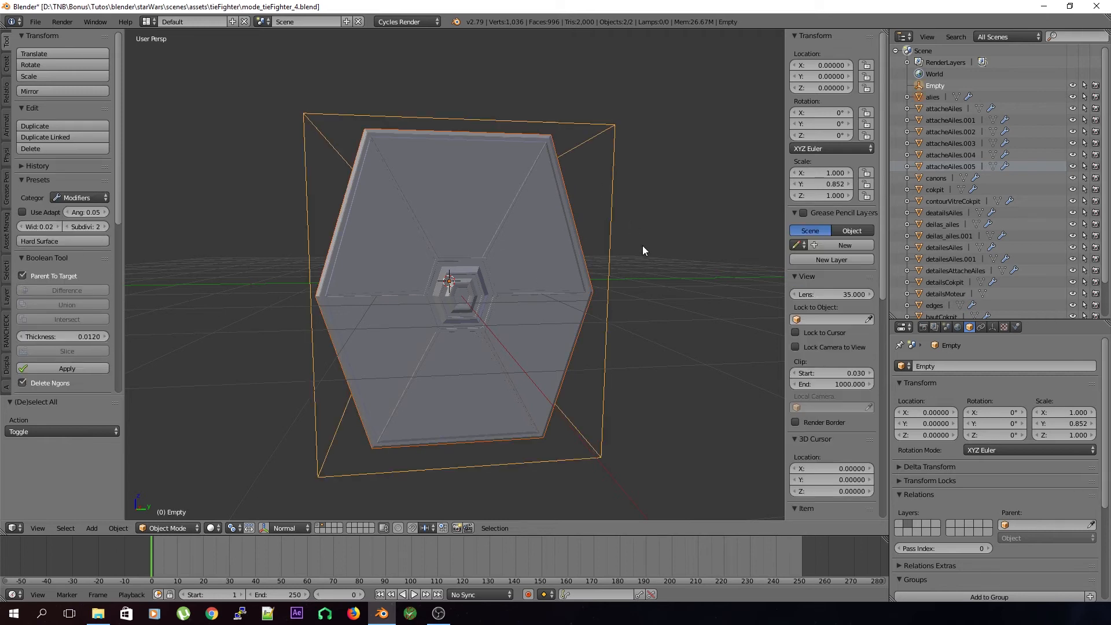
key(ctrl+p)
click(642, 250)
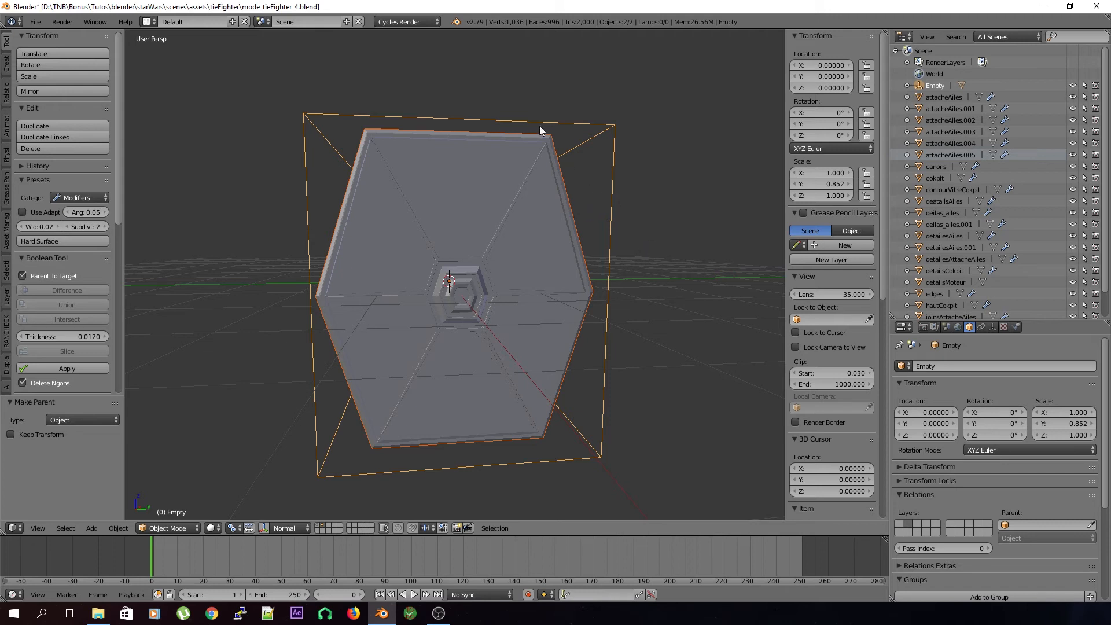
Step: Select the wings and check their parent, delta transform and transform lock settings
right_click(576, 236)
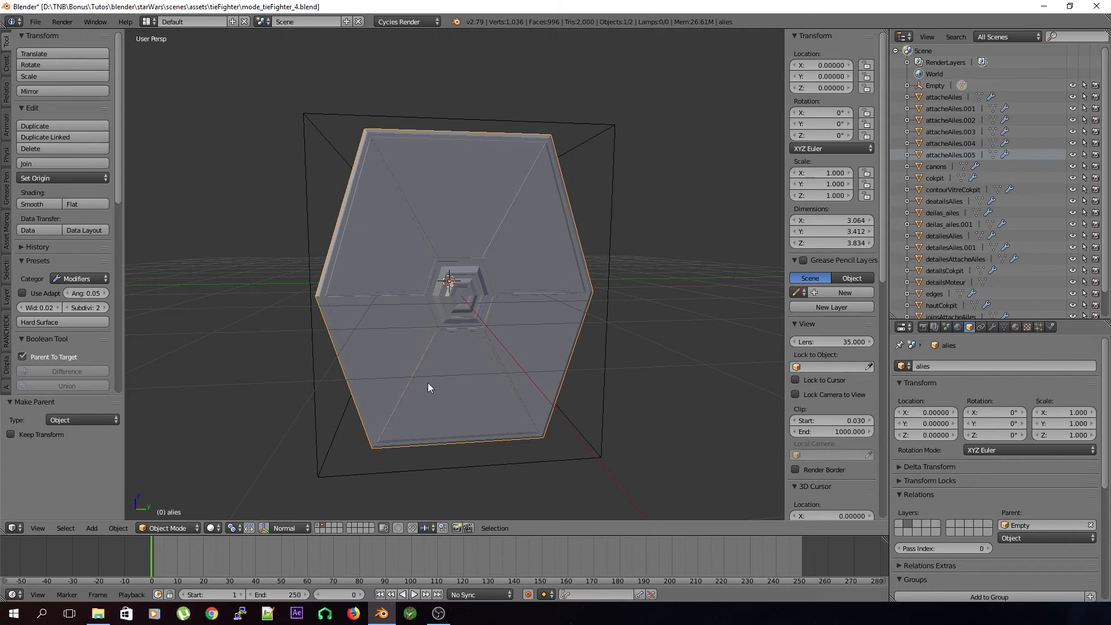
click(906, 466)
click(906, 466)
click(906, 480)
click(907, 480)
middle_drag(462, 400, 492, 392)
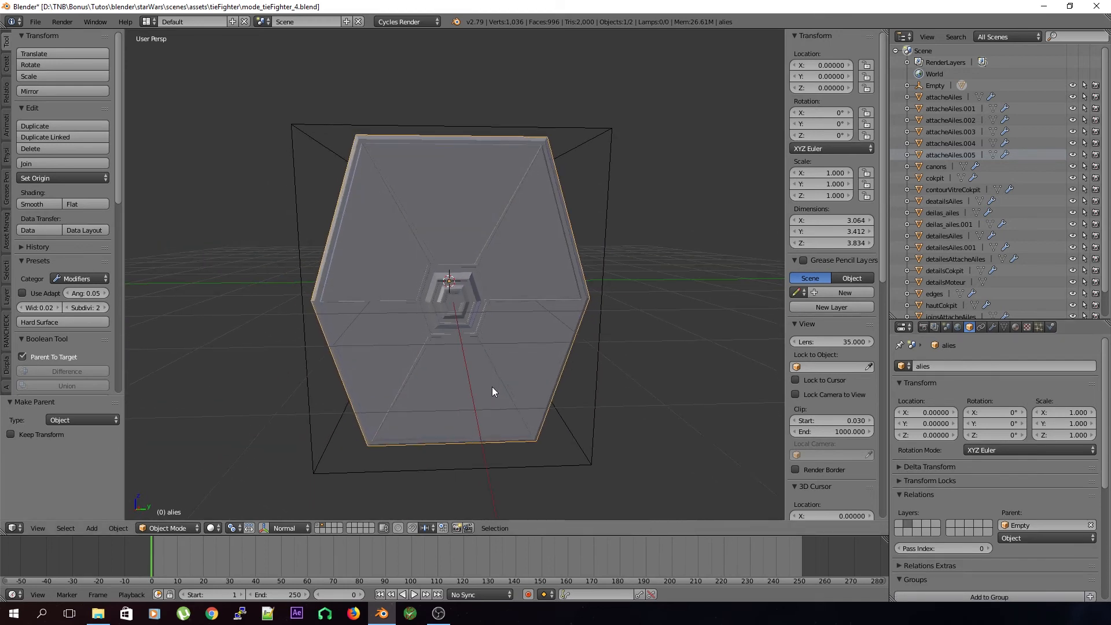
Step: Clear the wings' parent with the plain Clear Parent option
right_click(597, 396)
right_click(568, 387)
key(alt+p)
click(569, 385)
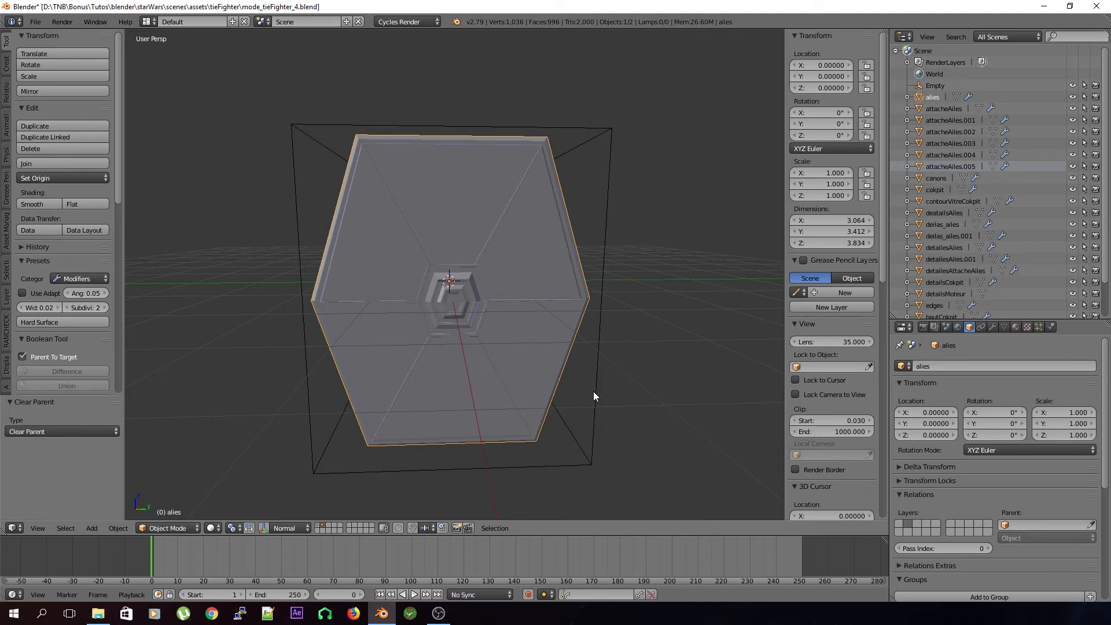
Step: Parent the wings to the cube empty again as Object
right_click(594, 397)
shift+right_click(564, 369)
shift+right_click(597, 376)
key(ctrl+p)
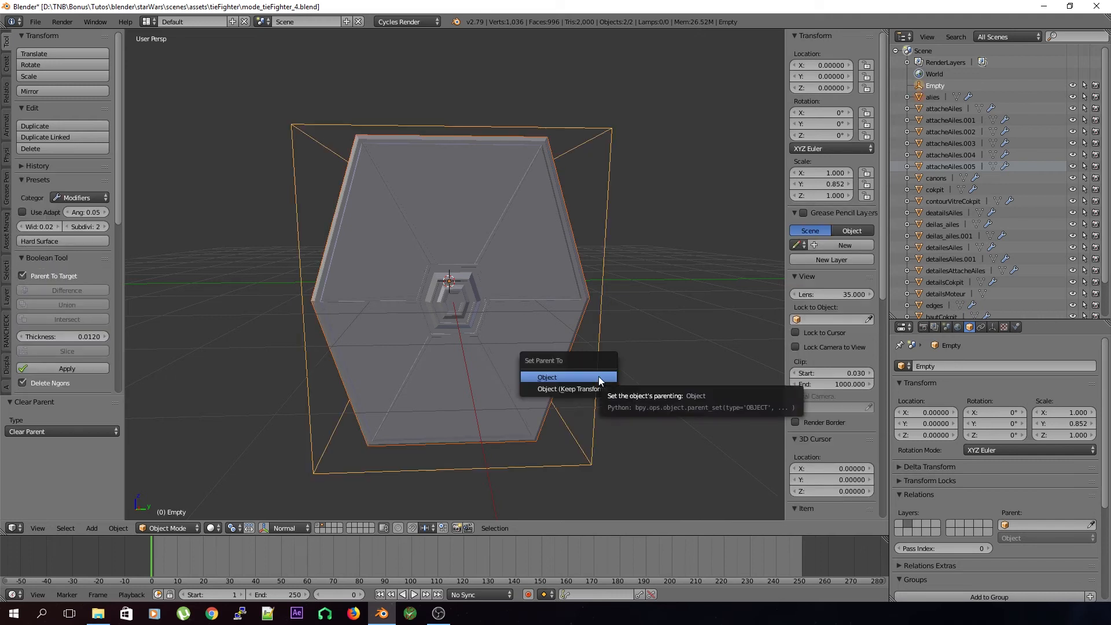
click(598, 376)
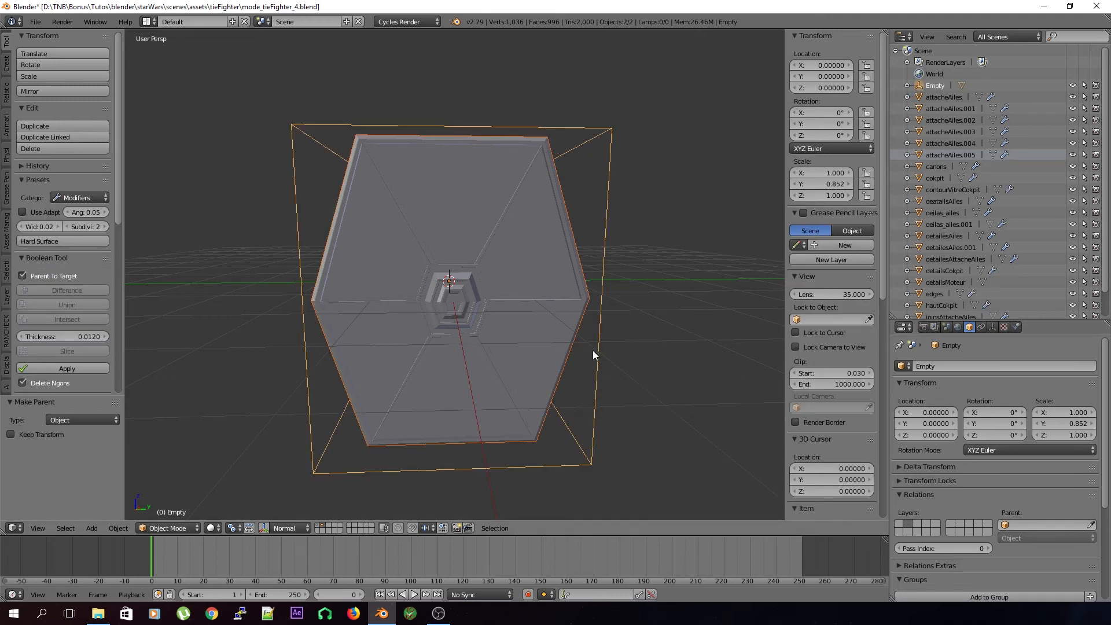
Step: Try scaling the cube empty along Y to test its effect on the parented wings
right_click(579, 323)
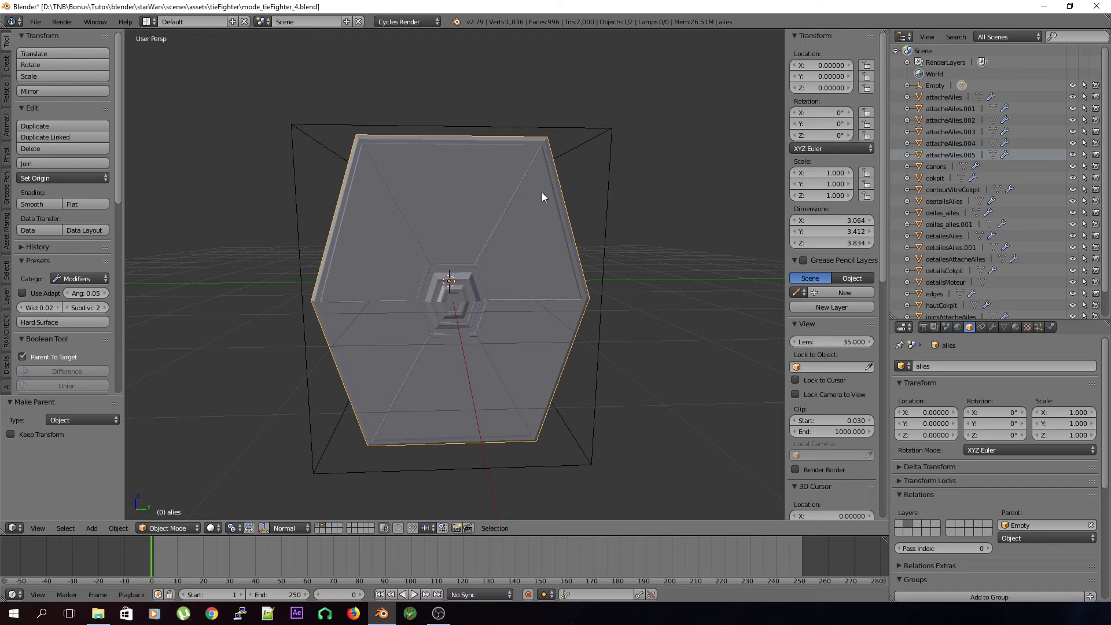
right_click(610, 187)
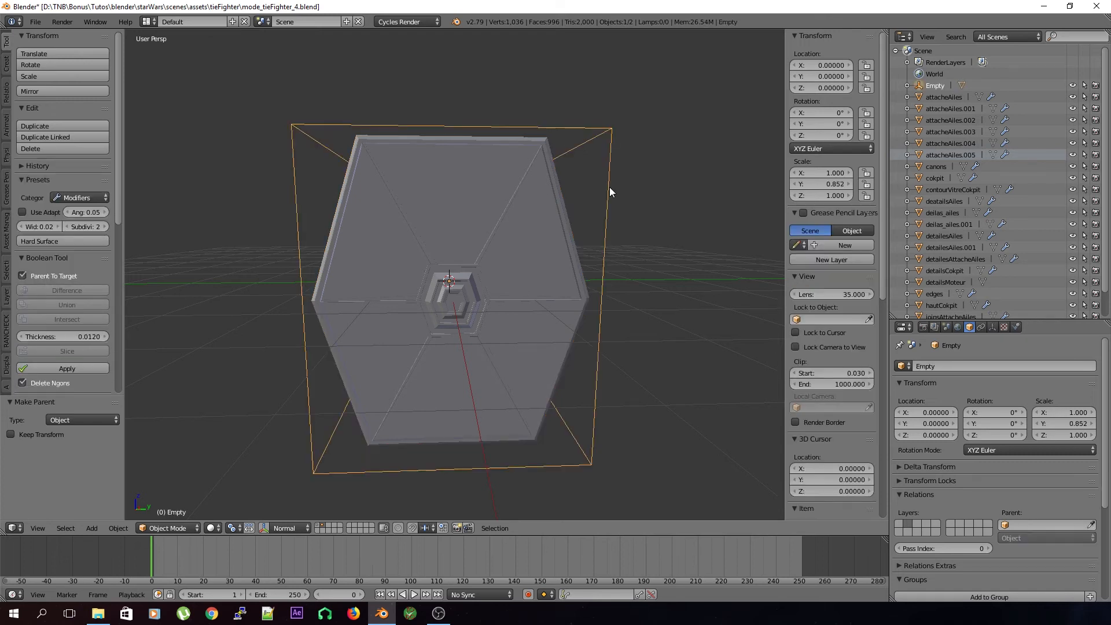
scroll(589, 324, down, 3)
mouse_move(590, 323)
middle_down()
mouse_move(564, 344)
mouse_move(577, 328)
middle_up()
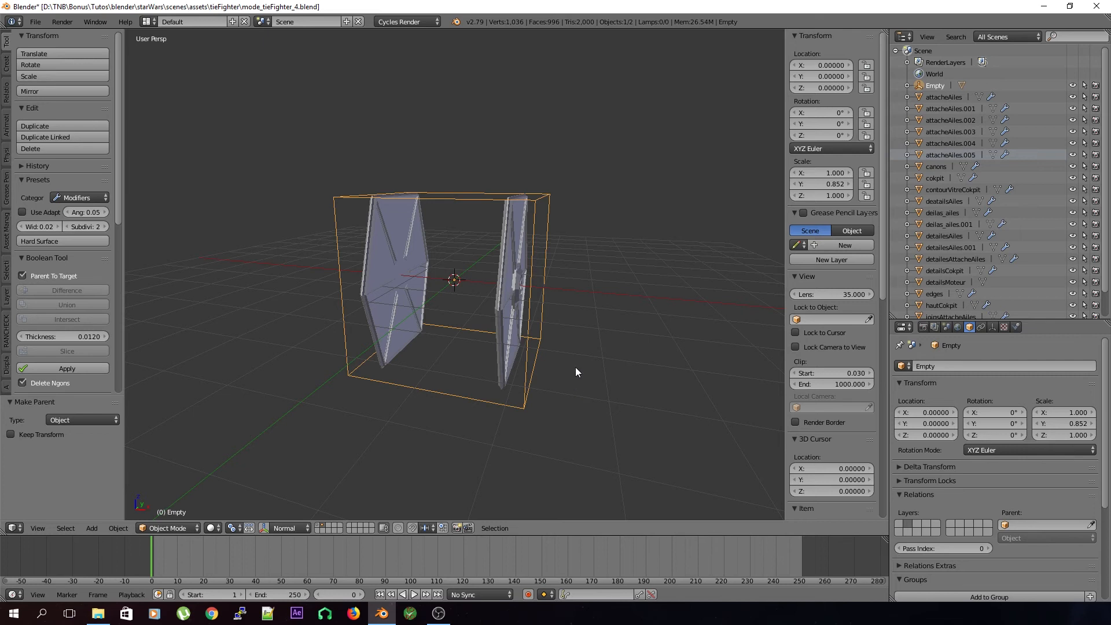
key(s)
key(y)
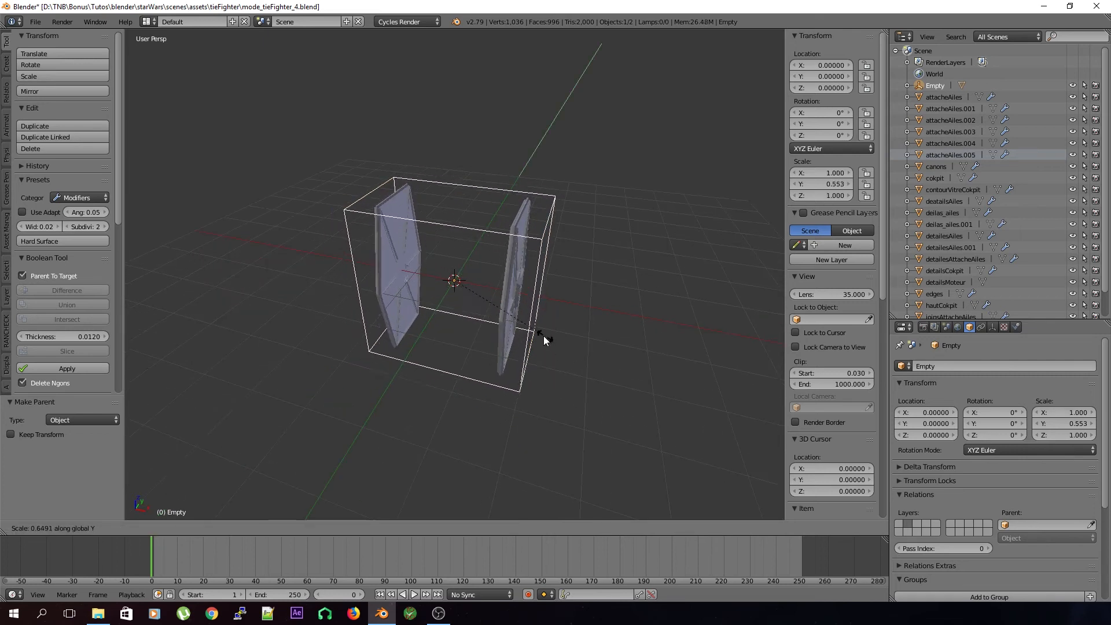
click(590, 389)
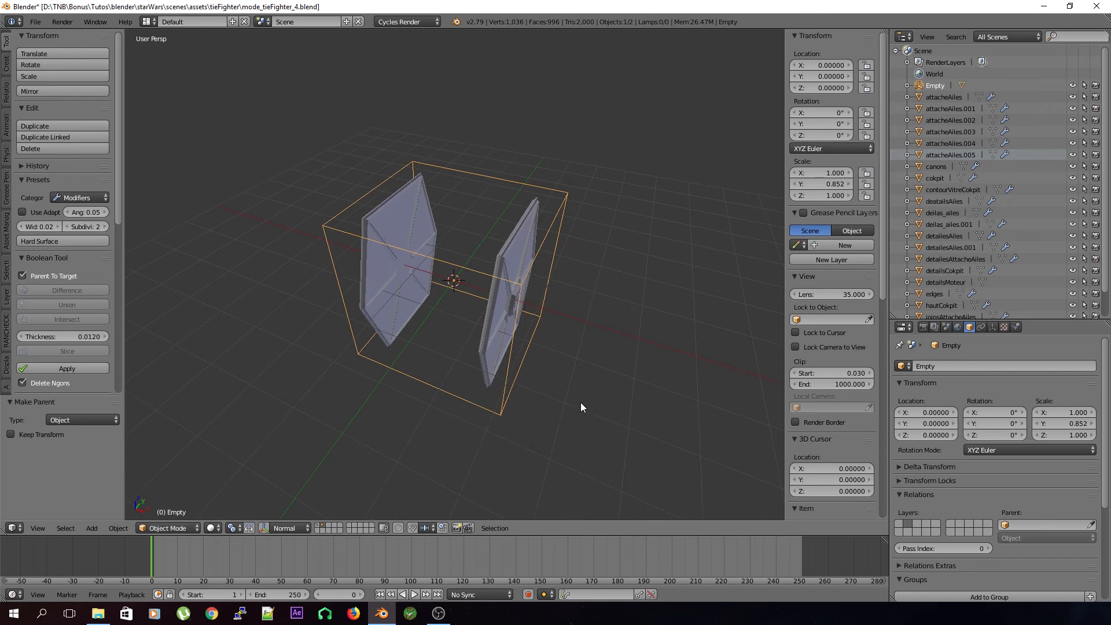
Step: Unparent the wings from the cube empty with Clear and Keep Transformation
middle_drag(596, 385, 551, 321)
right_click(543, 309)
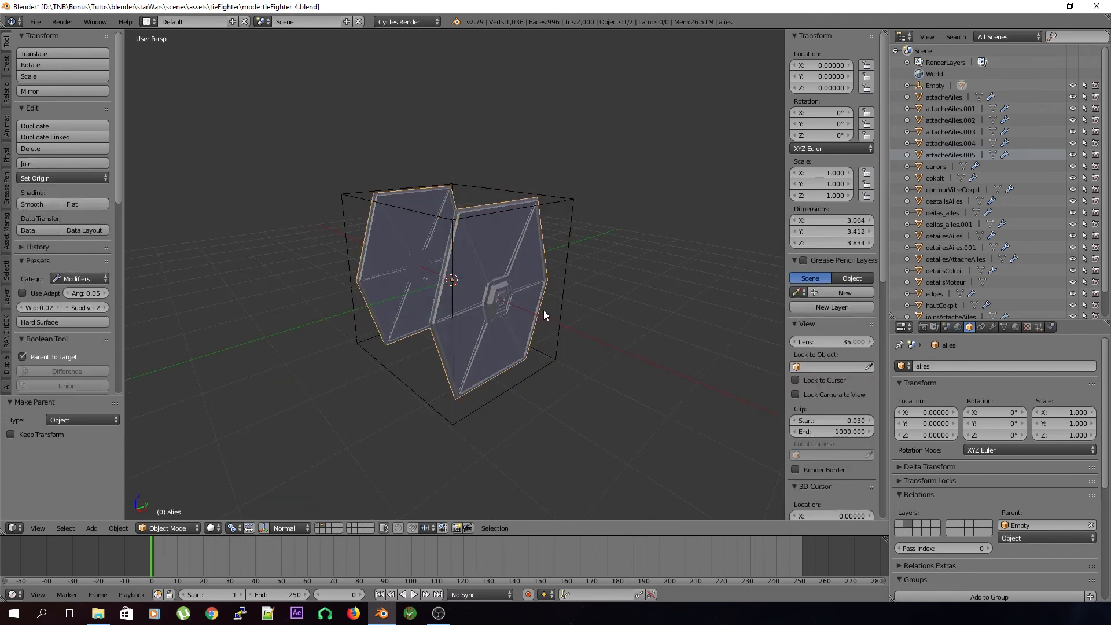
key(alt+p)
key(Down)
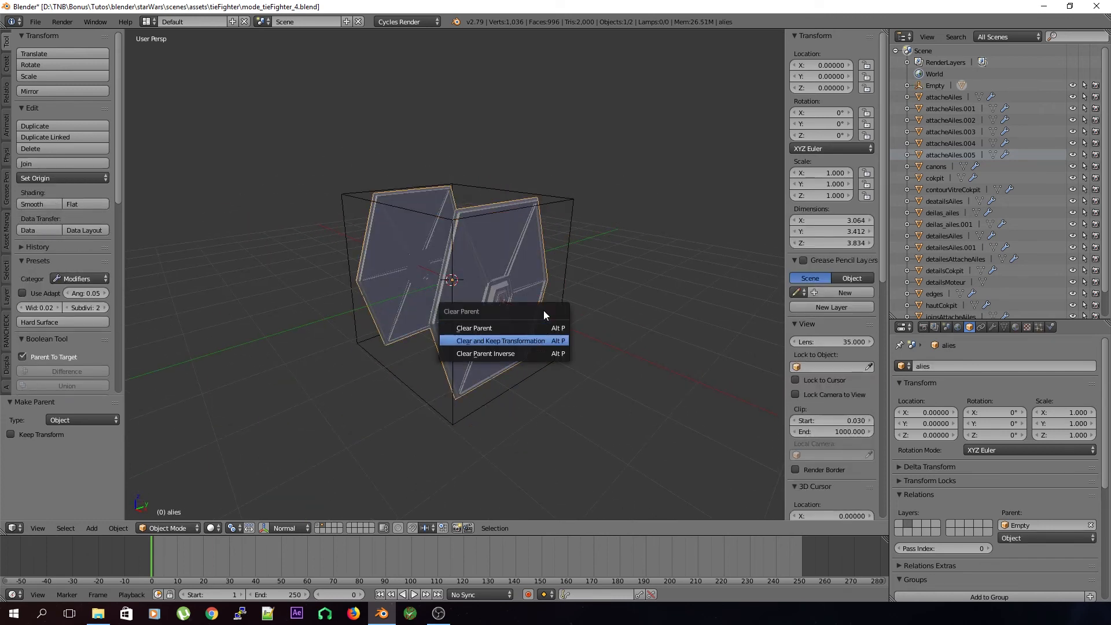
key(Return)
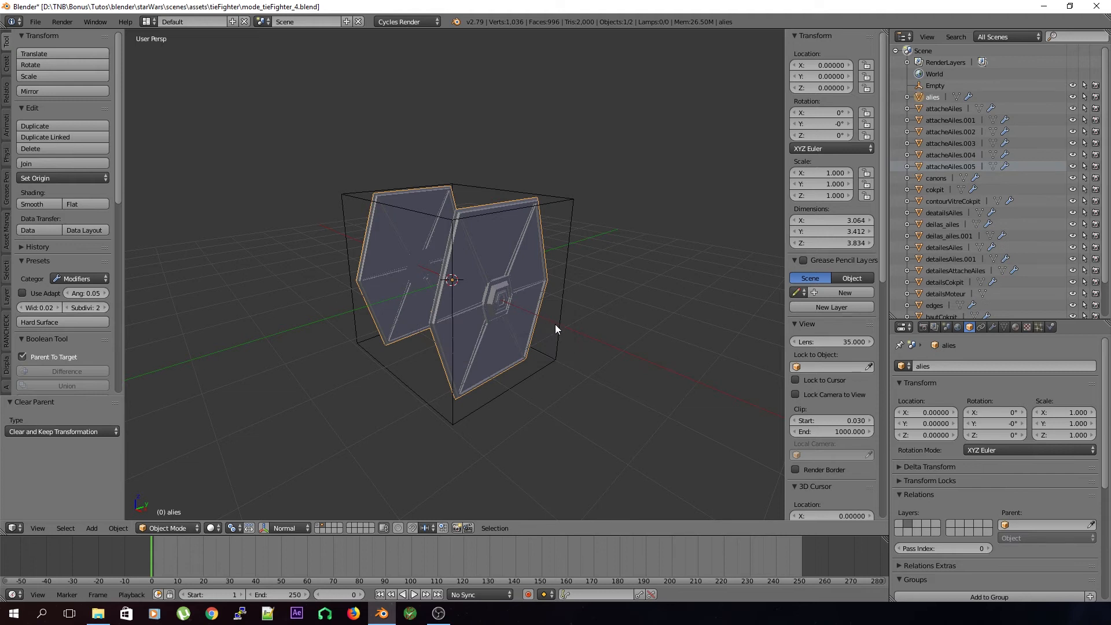
middle_drag(556, 325, 566, 335)
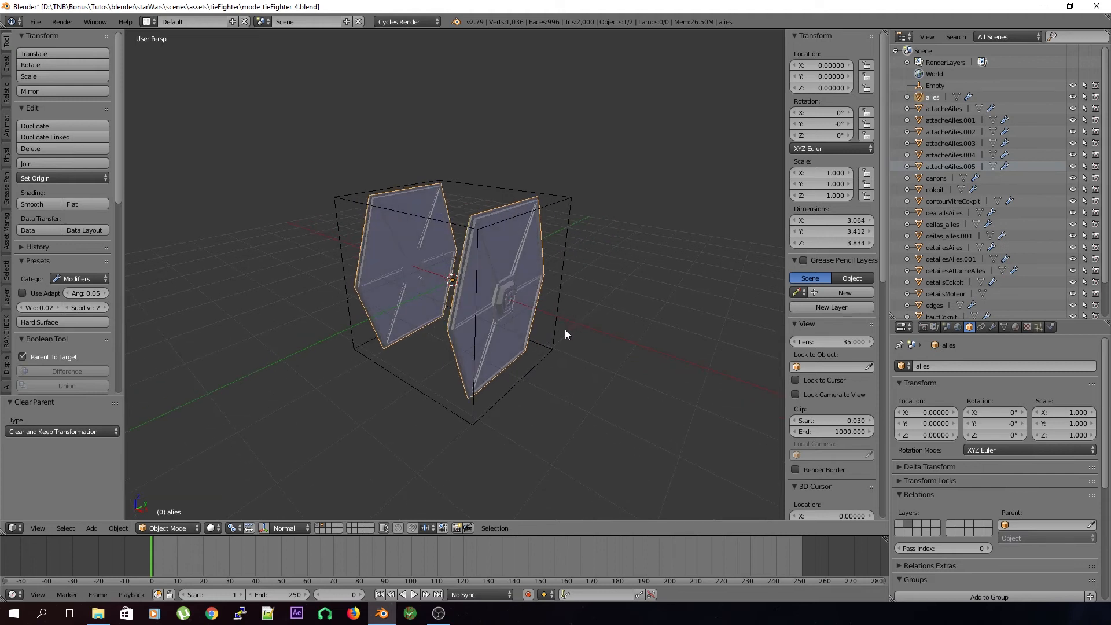
Step: Scale the cube empty along X to 0.817 so it fits closely around the two wings
right_click(558, 241)
middle_drag(547, 252, 611, 302)
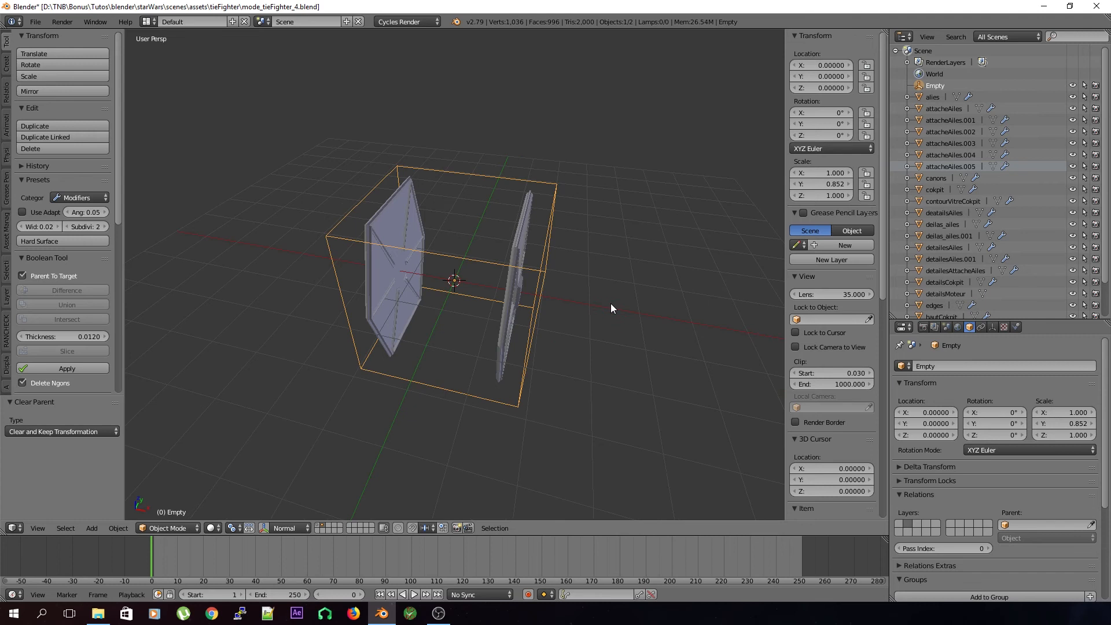
key(s)
key(y)
key(x)
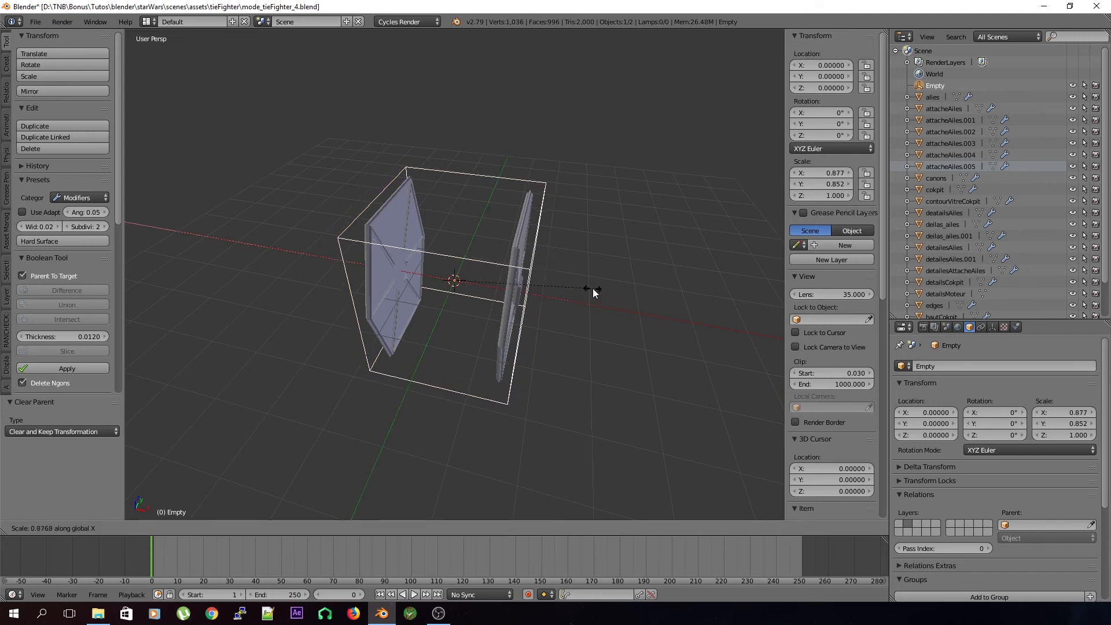
click(584, 285)
Step: Adjust the cube empty's Y scale to 0.888 so it encloses the full width of the wings
middle_drag(557, 313, 469, 378)
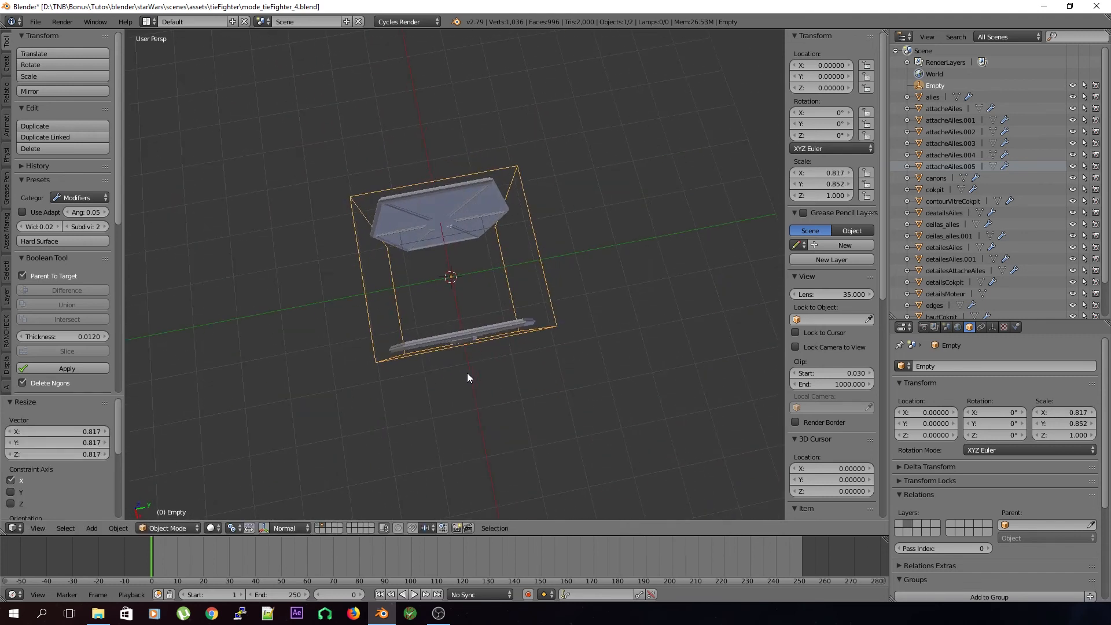
key(s)
key(y)
click(487, 362)
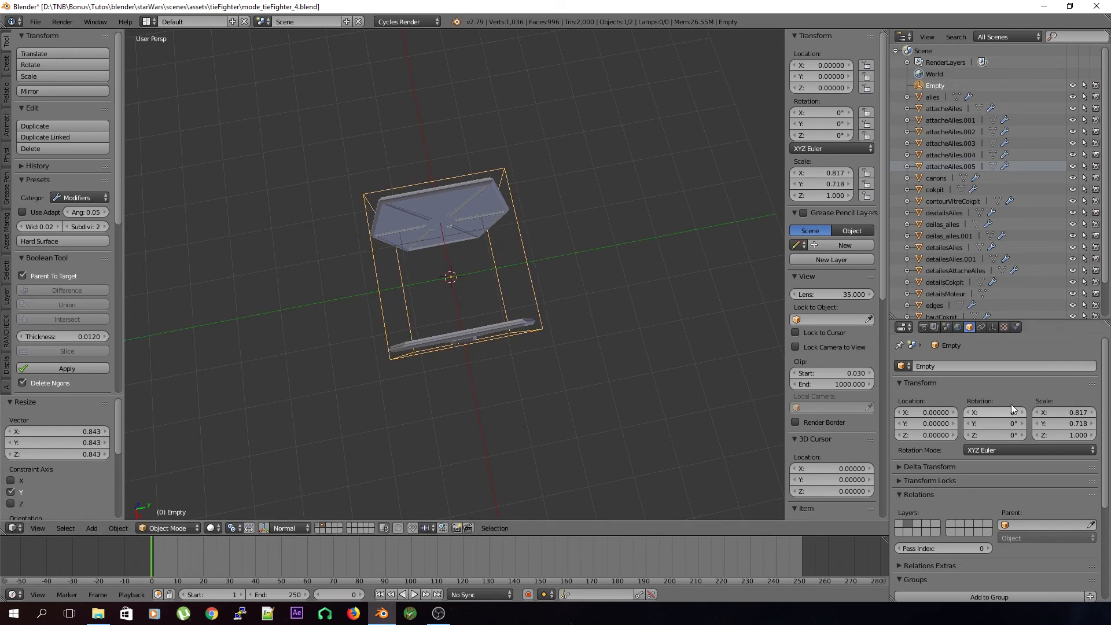
middle_drag(525, 414, 489, 342)
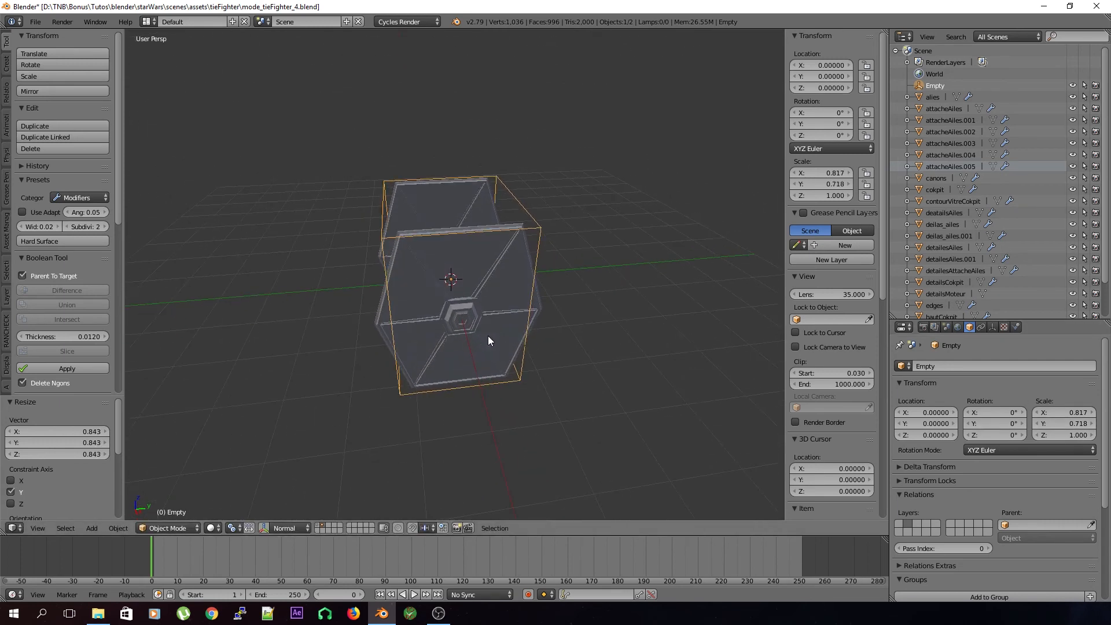
key(s)
key(y)
click(512, 339)
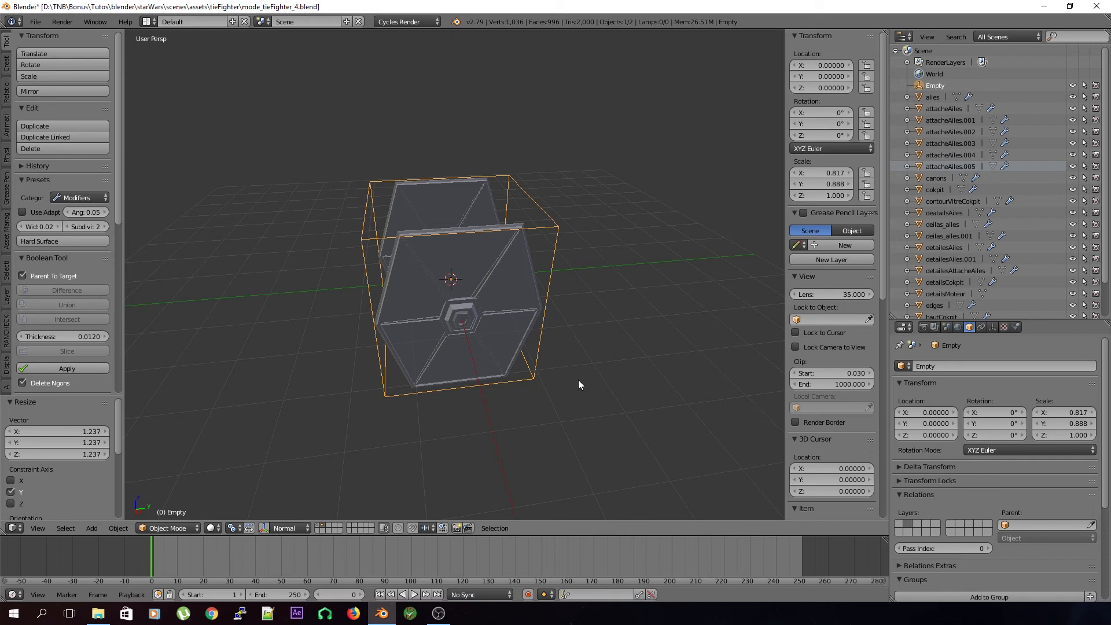
Step: Show the cube empty's delta transform values, then try applying its scale and undo it
click(928, 467)
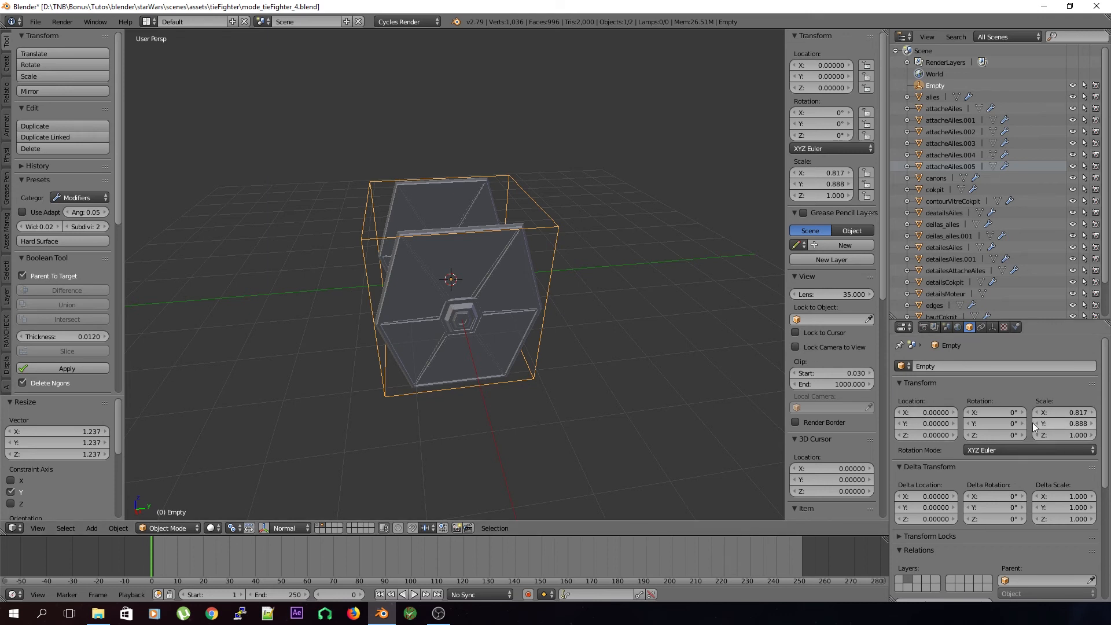
key(ctrl+a)
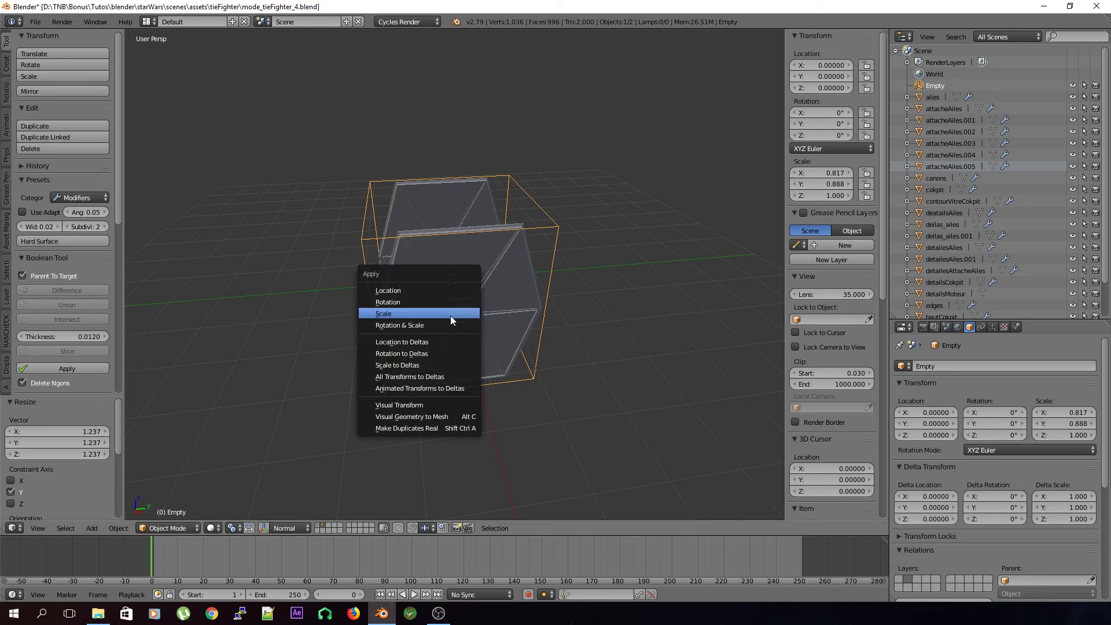
click(451, 316)
key(ctrl+z)
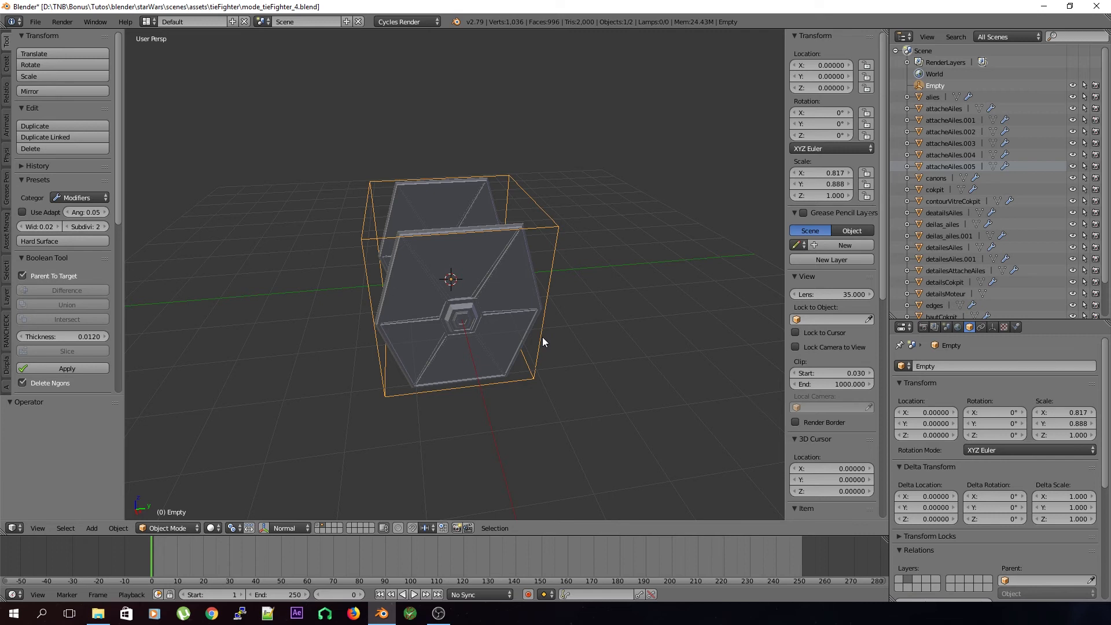
Step: Transfer the cube empty's scale to its delta values with Scale to Deltas
key(ctrl+a)
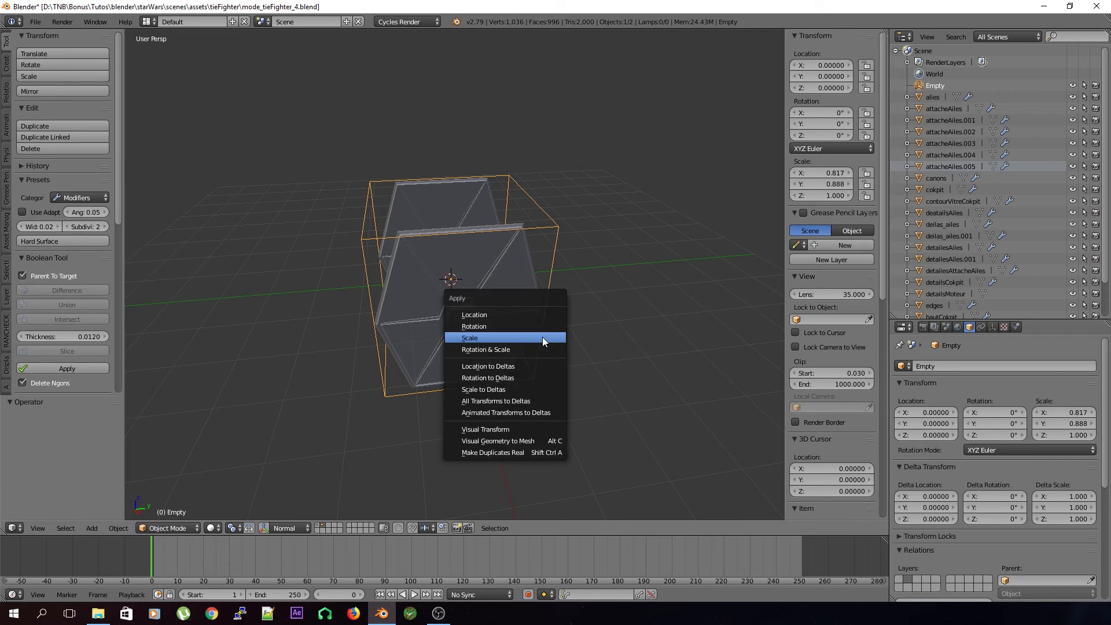
click(509, 389)
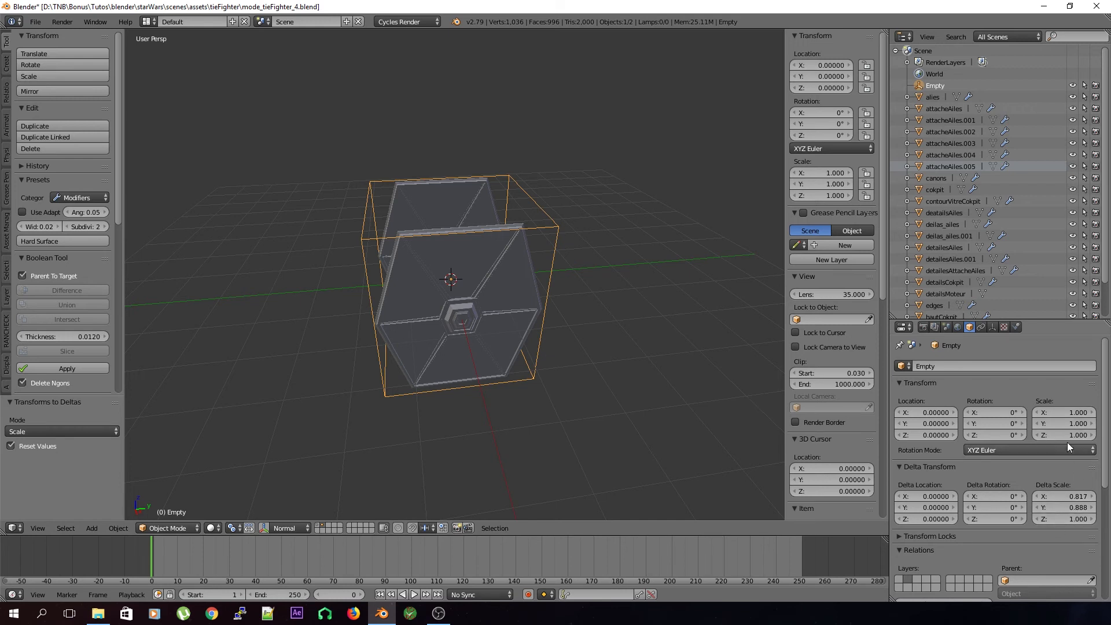
click(904, 468)
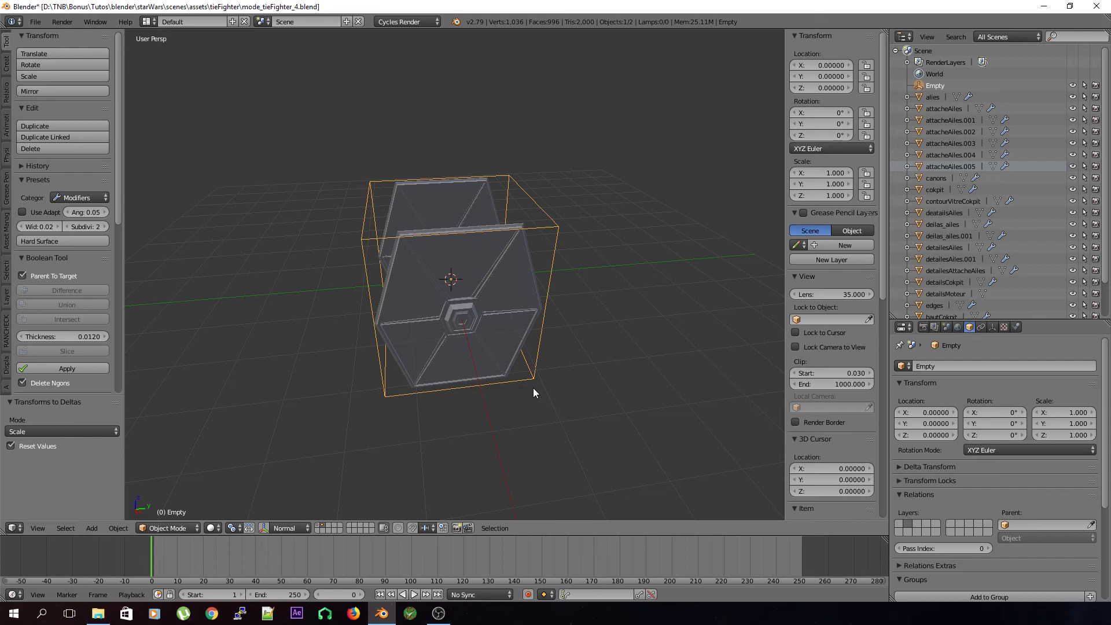
Step: Deselect everything and save over the current file
key(a)
key(ctrl+s)
click(486, 387)
Step: Reselect the cube empty and inspect its delta transform values
right_click(562, 224)
middle_drag(562, 224, 584, 301)
click(928, 466)
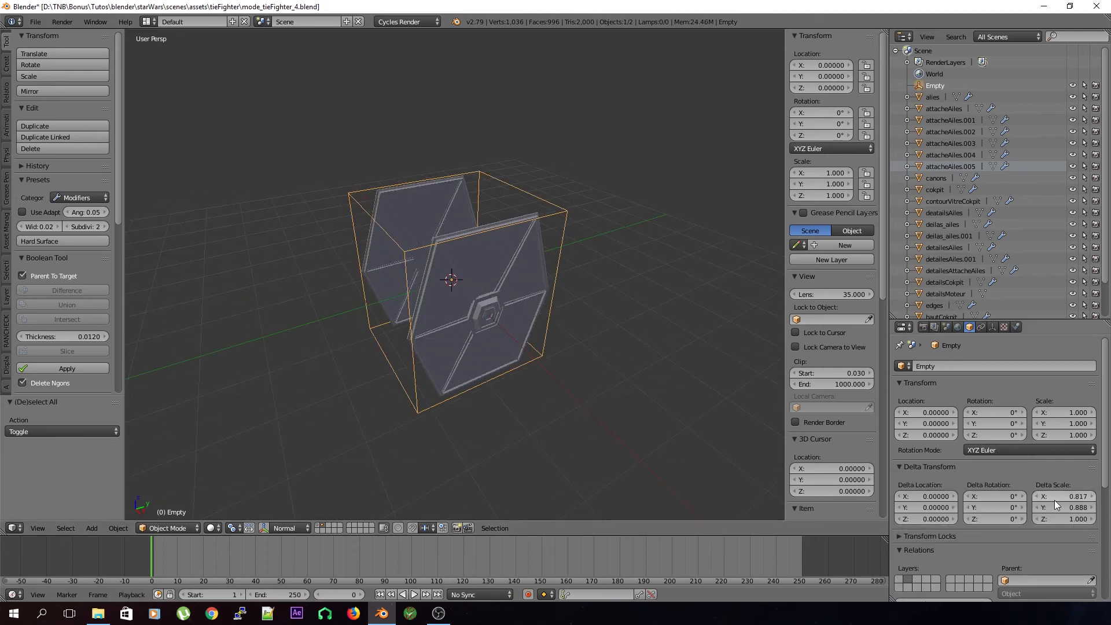
Step: Collapse the cube empty's Delta Transform values and save over the current file
click(944, 466)
key(ctrl+a)
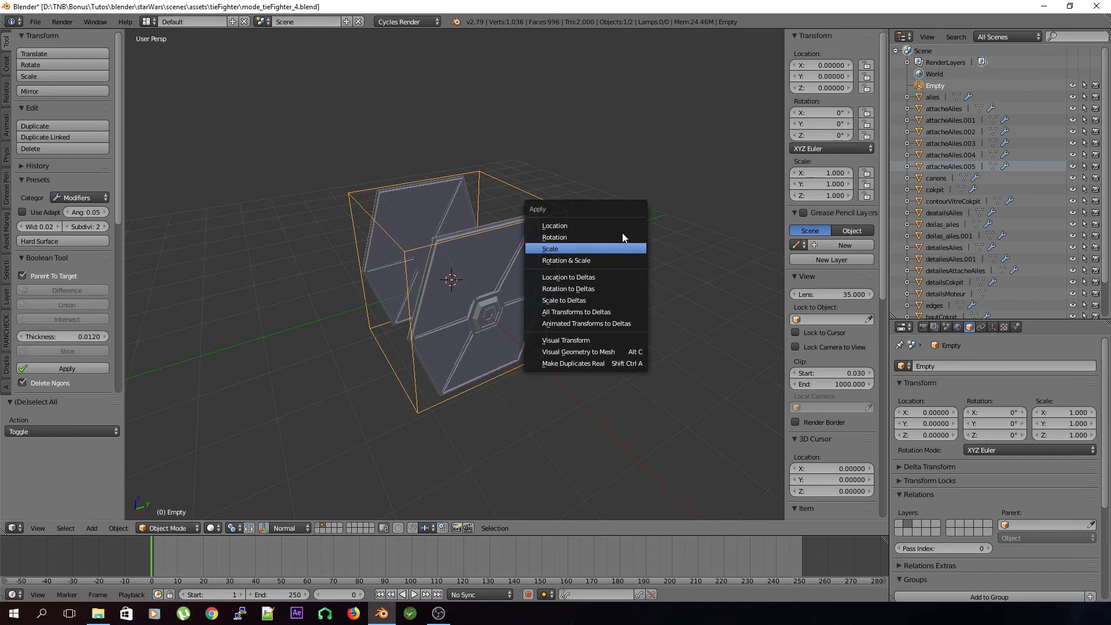
click(637, 302)
key(ctrl+s)
click(686, 343)
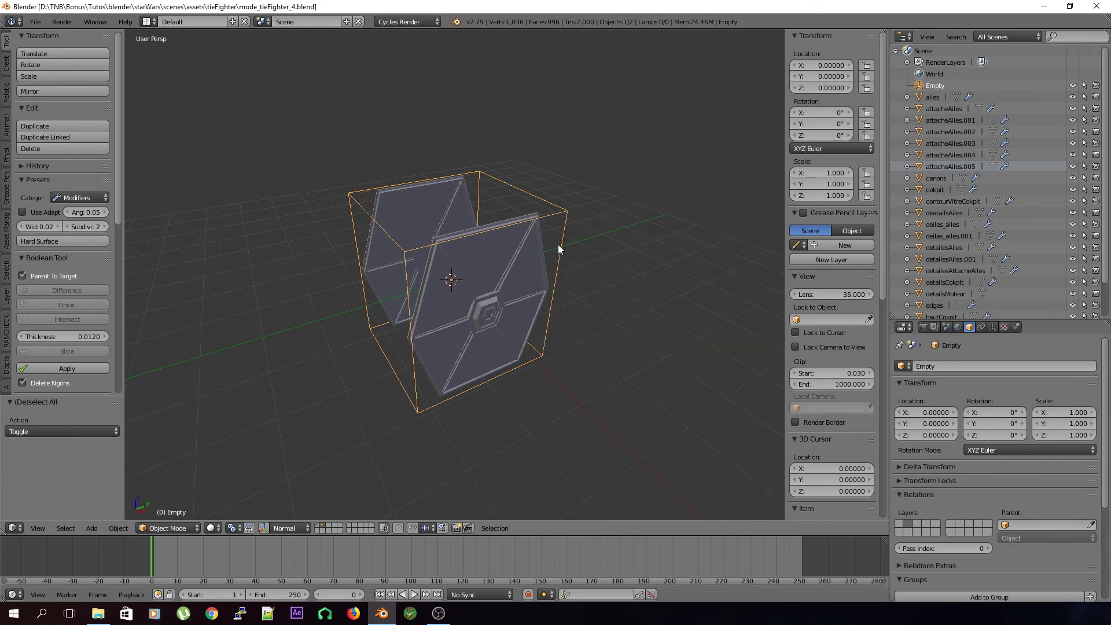
Step: Move the cube empty and the wings to the first layer and display that layer
shift+right_click(543, 245)
key(m)
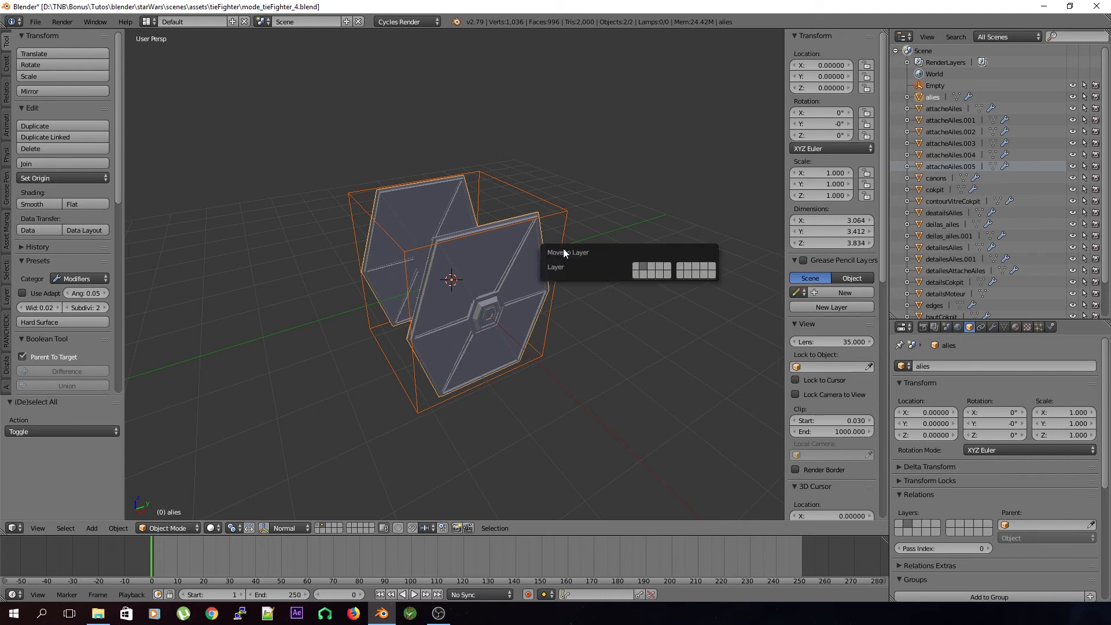
click(636, 267)
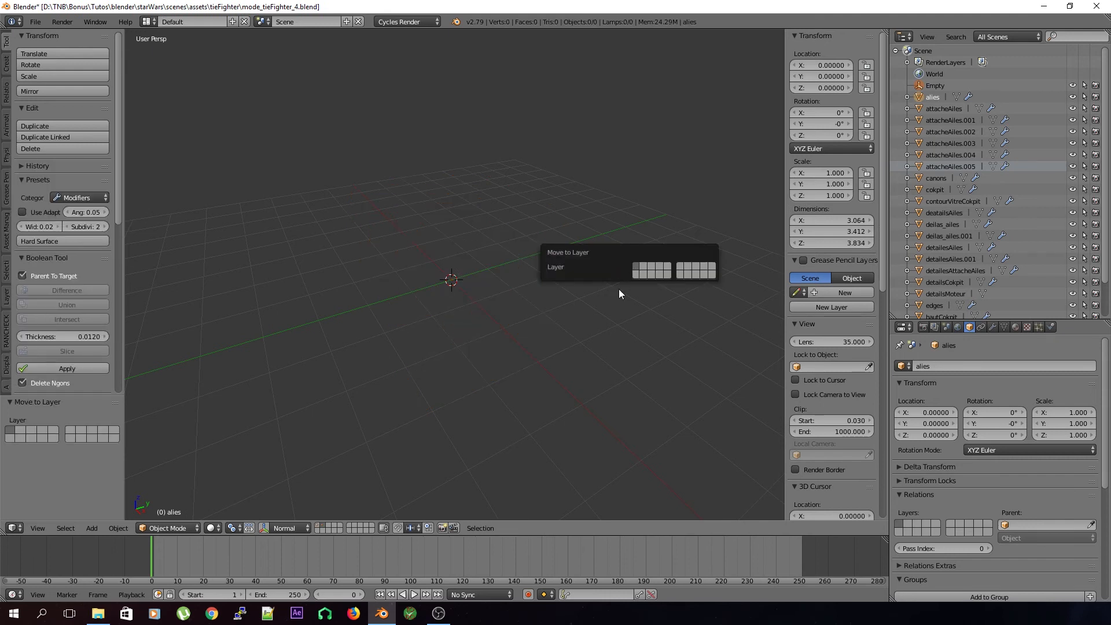
click(320, 525)
Step: Select every ship part with the cube empty as the active object and parent them with the Object option
key(a)
key(a)
middle_drag(392, 452, 421, 433)
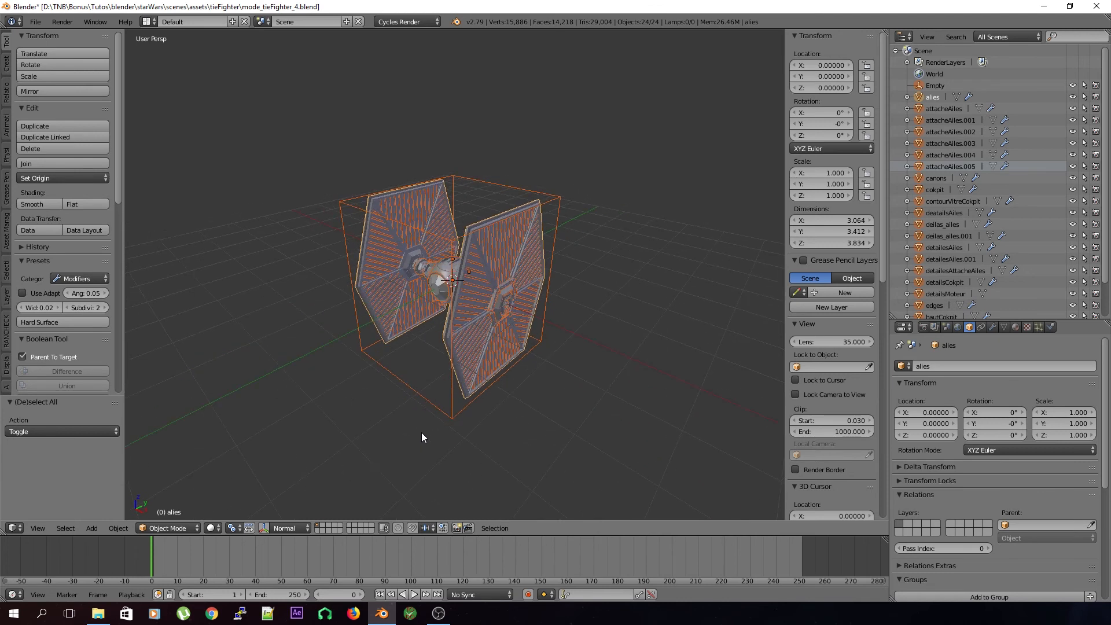
shift+right_click(559, 235)
key(ctrl+p)
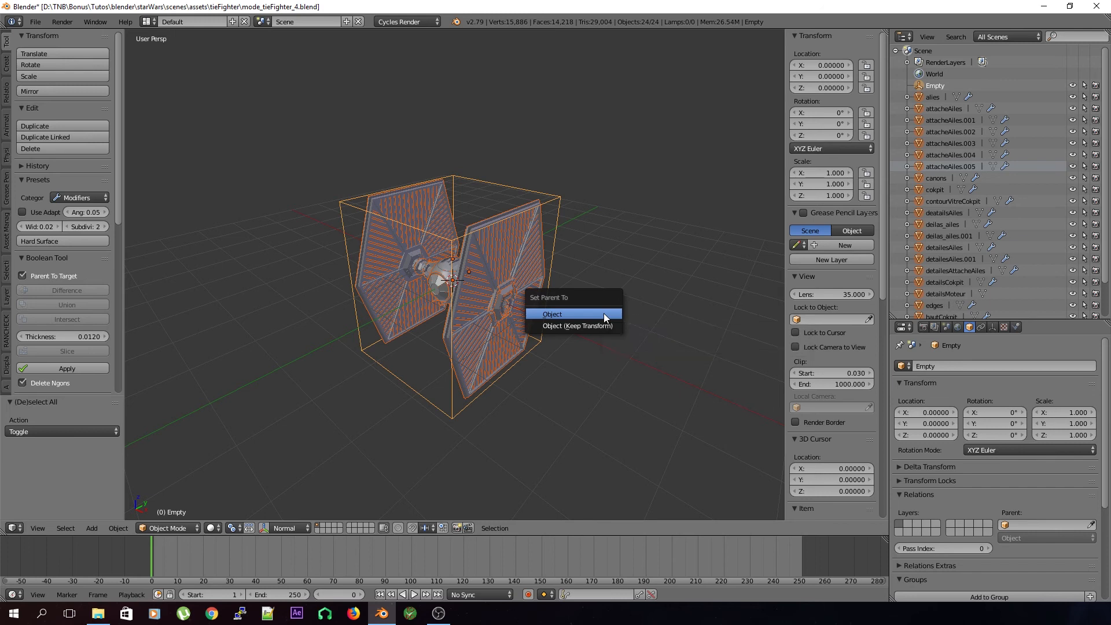
click(604, 314)
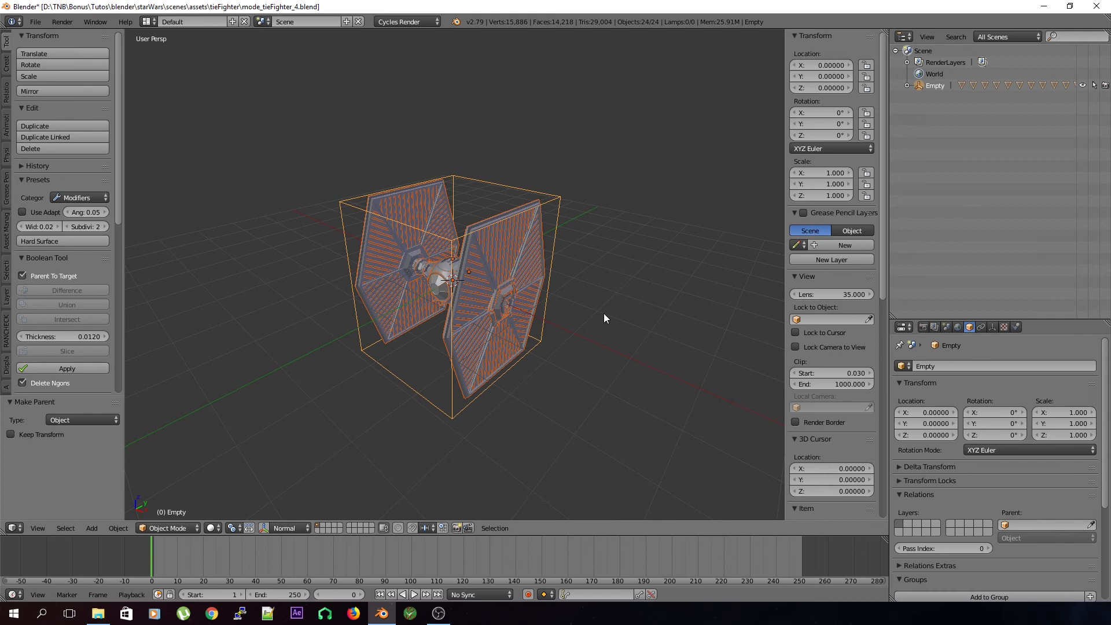
Step: Undo the plain parenting and parent the ship parts to the cube empty with Object (Keep Transform)
key(ctrl+z)
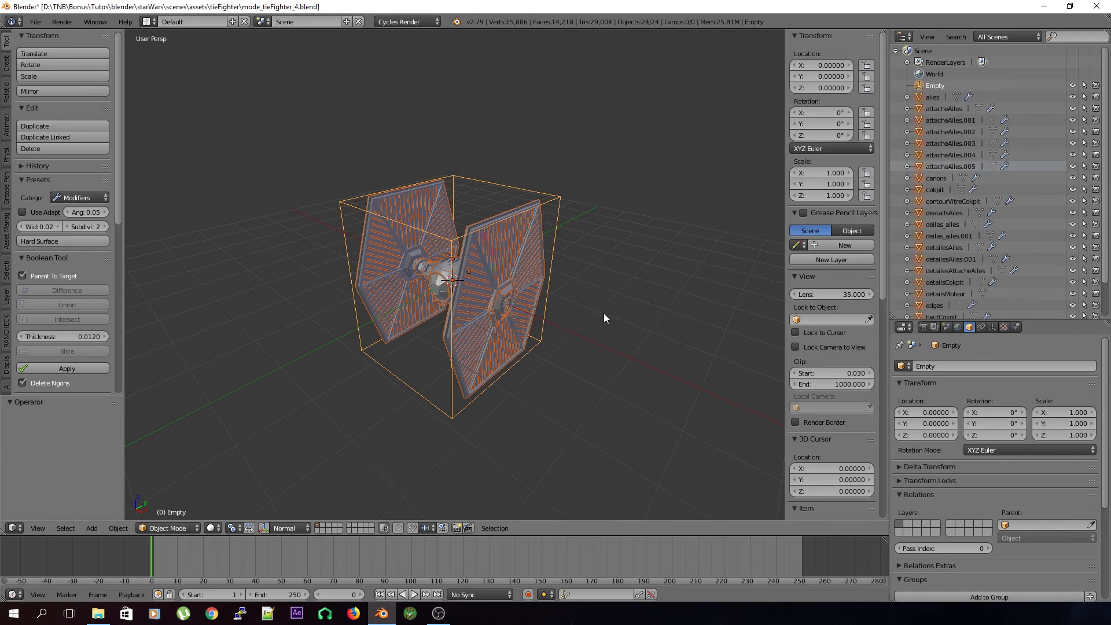
key(ctrl+p)
key(Return)
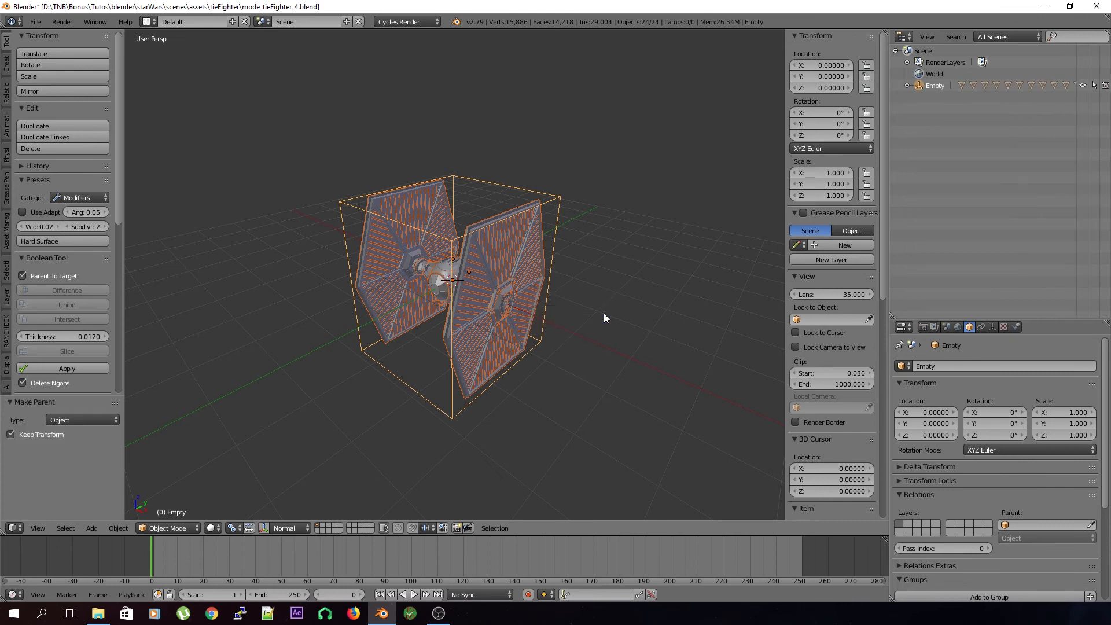
Step: Move the cockpit window edges object by about 0.58, 0.71, 0.96, then shift its mesh about -0.64, -0.60, -1.01 in Edit Mode
scroll(440, 350, up, 6)
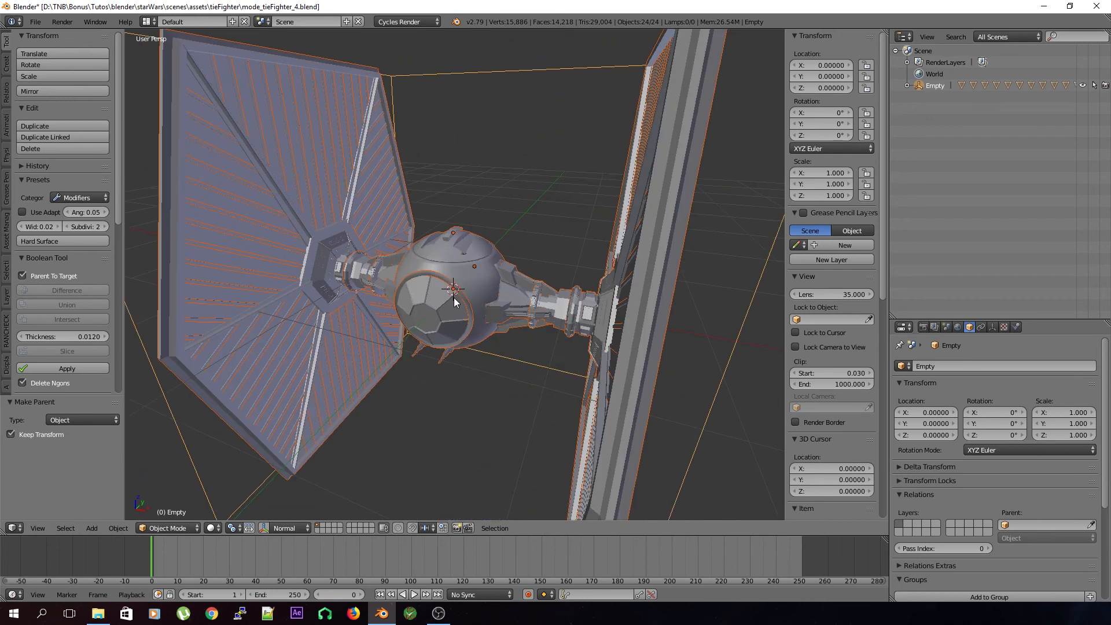
right_click(455, 298)
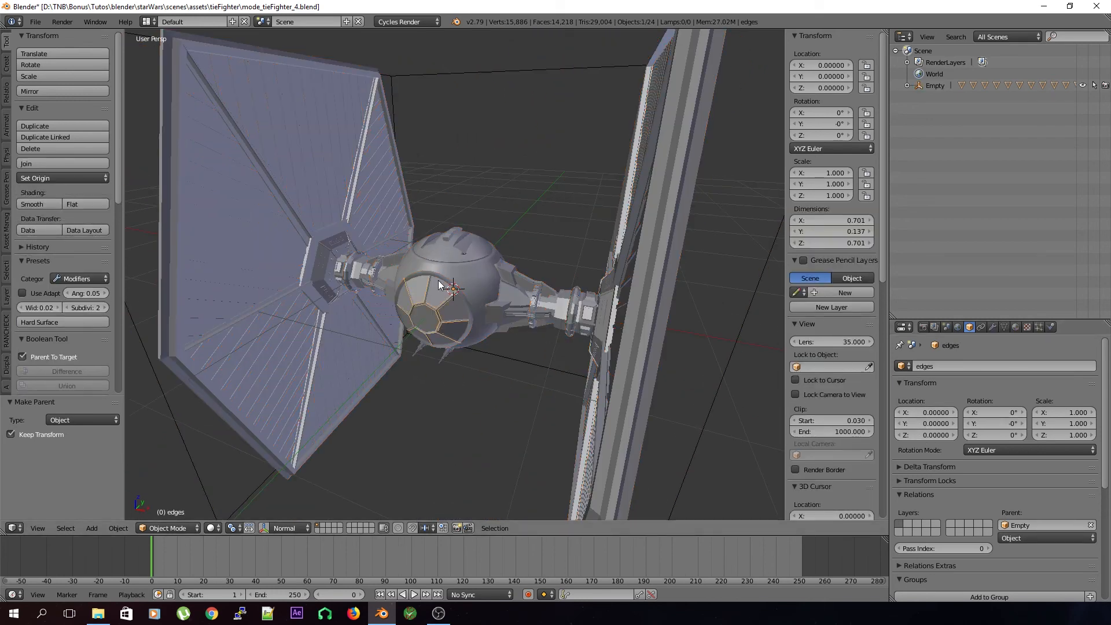
scroll(446, 347, down, 5)
key(g)
click(504, 271)
key(Tab)
key(a)
key(g)
click(452, 365)
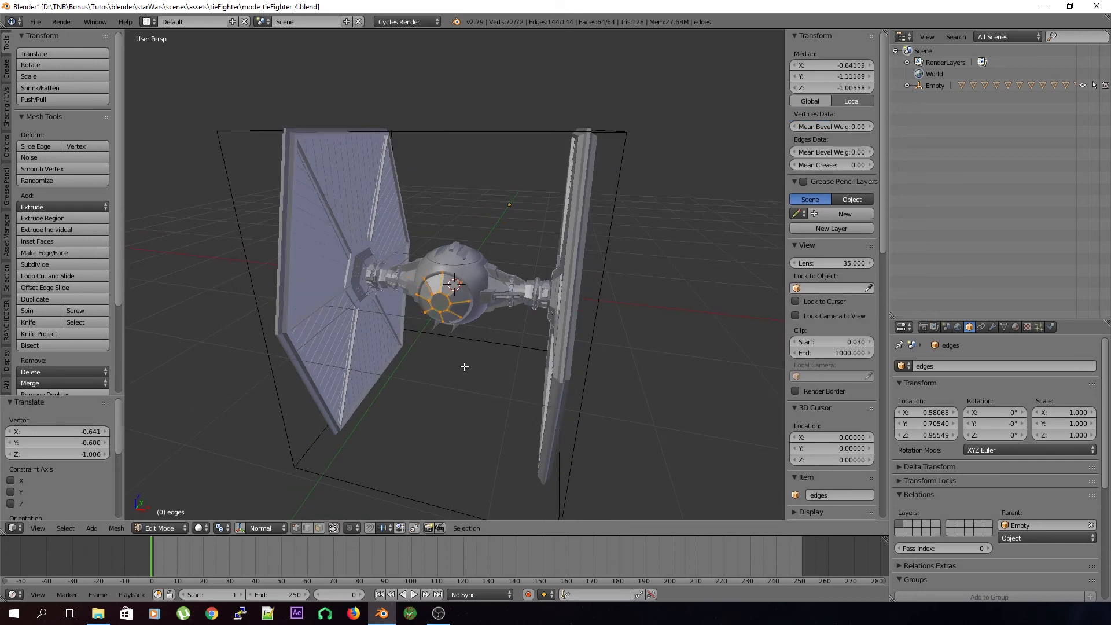
Step: Leave Edit Mode, clear the edges object's location and deselect everything
key(Tab)
key(alt+g)
key(a)
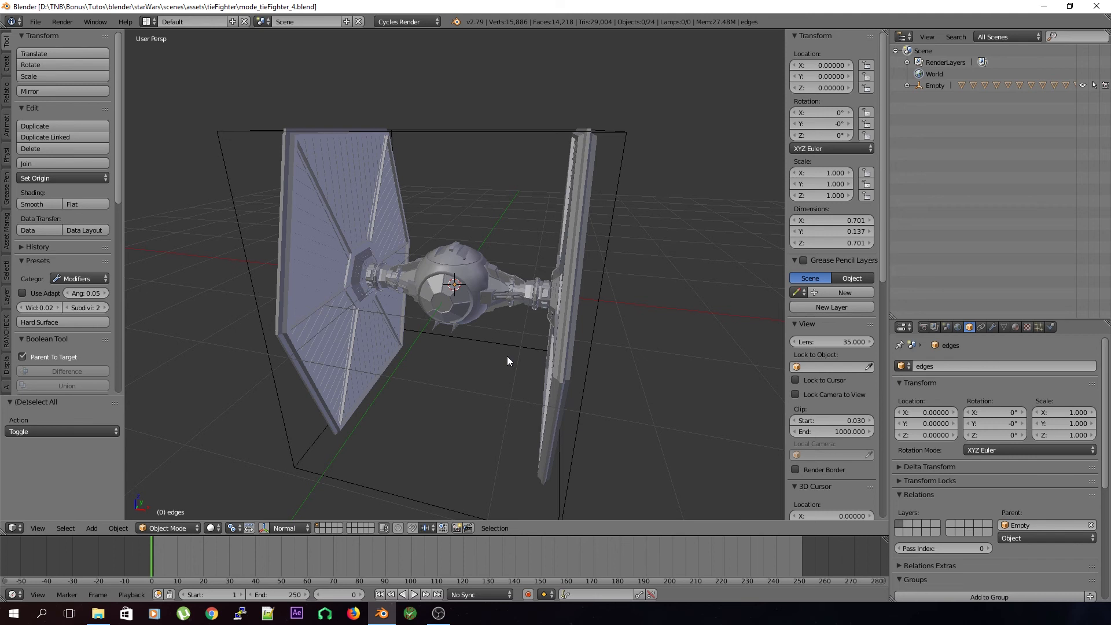
Step: Try rotating the cube empty freely together with its parented ship parts
middle_drag(534, 366, 495, 249)
right_click(497, 253)
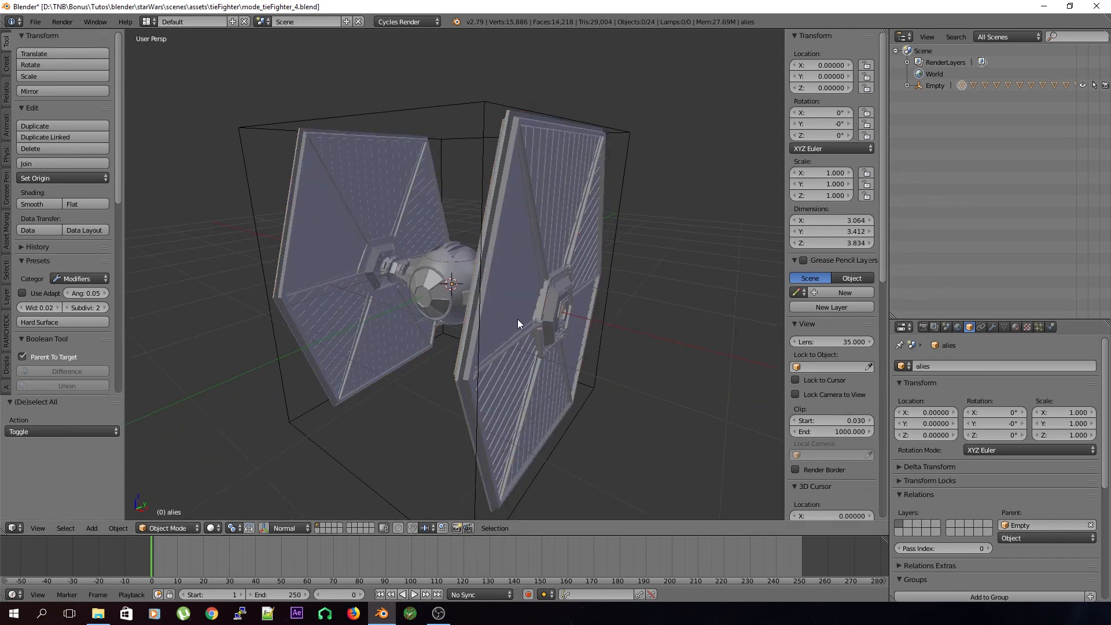
right_click(487, 188)
key(r)
key(r)
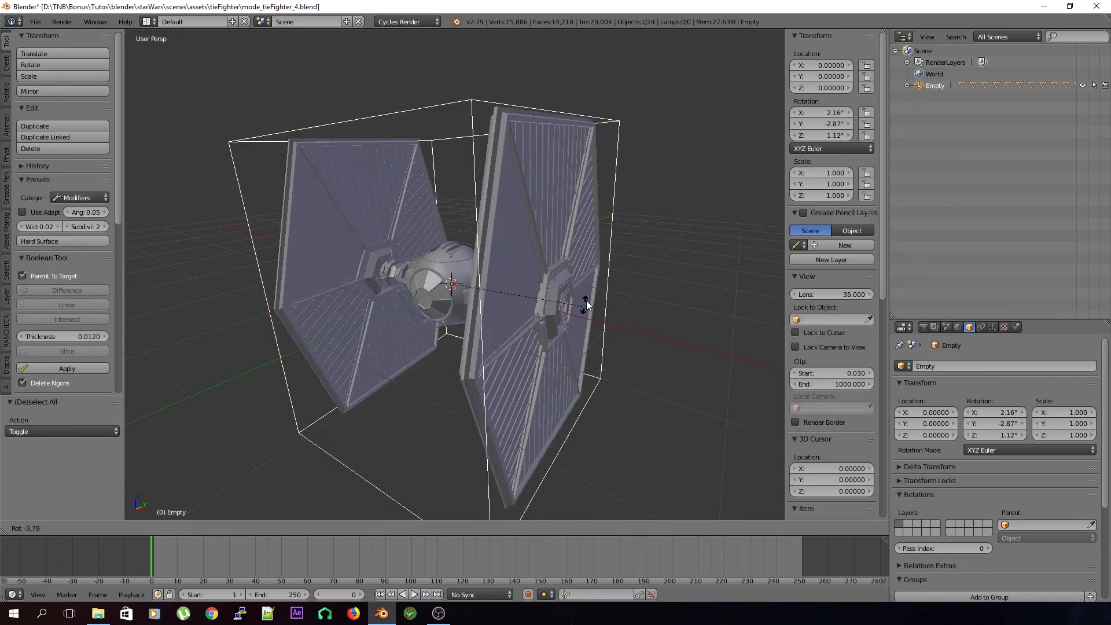
key(Escape)
Step: Deselect everything and save over the current file with the parented ship
key(a)
key(ctrl+s)
click(491, 278)
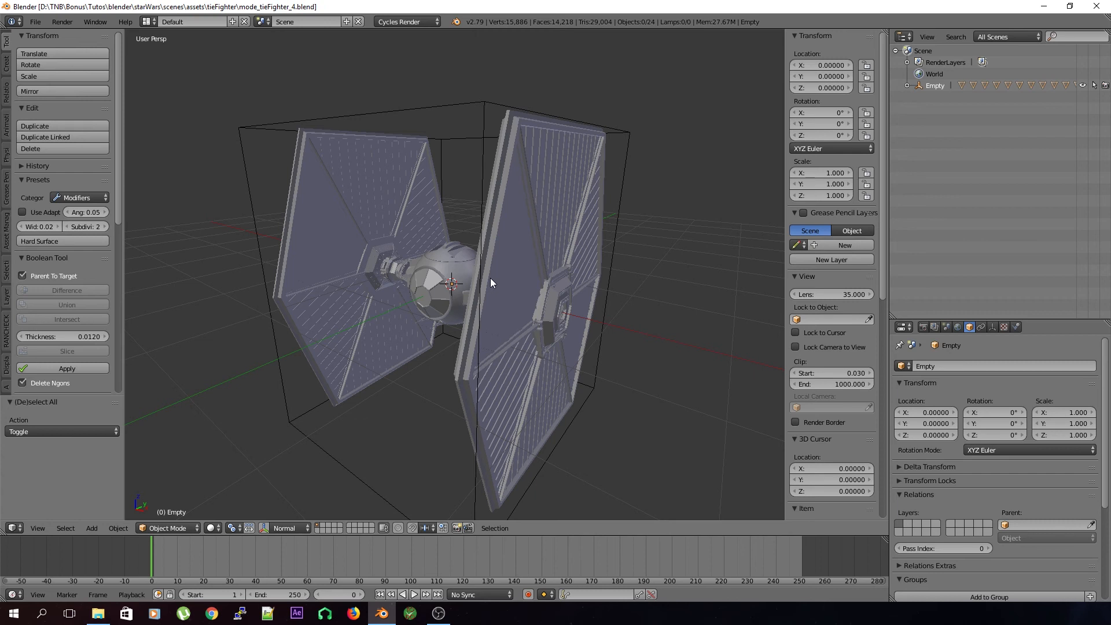
Step: Try moving the cockpit up about 0.59 along the Z axis, then reset its Z location and deselect it
right_click(441, 299)
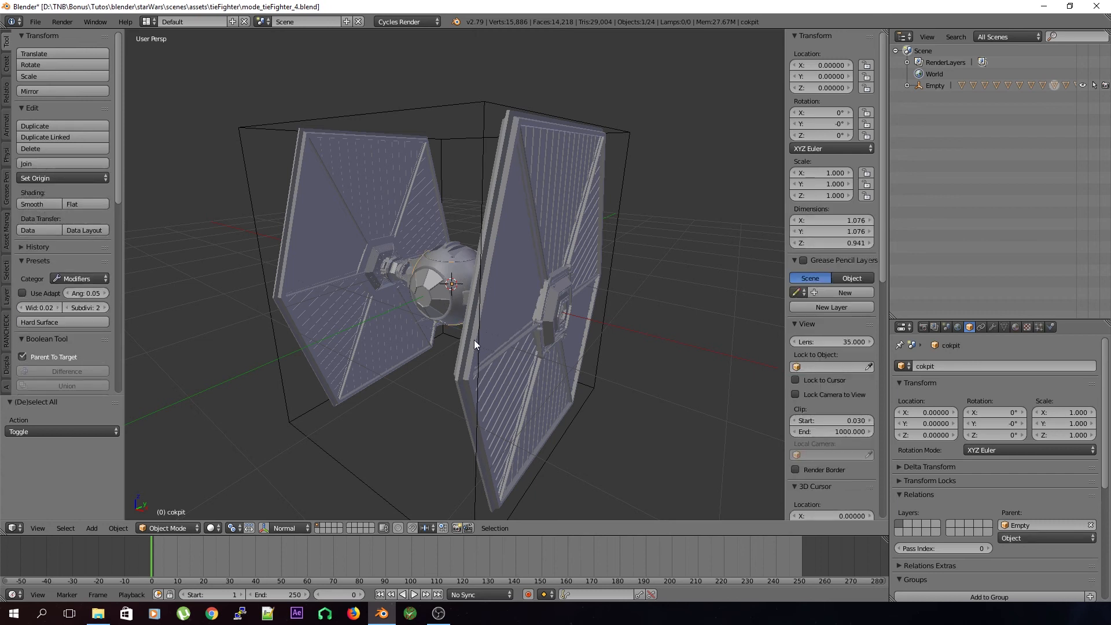
key(g)
key(z)
click(467, 295)
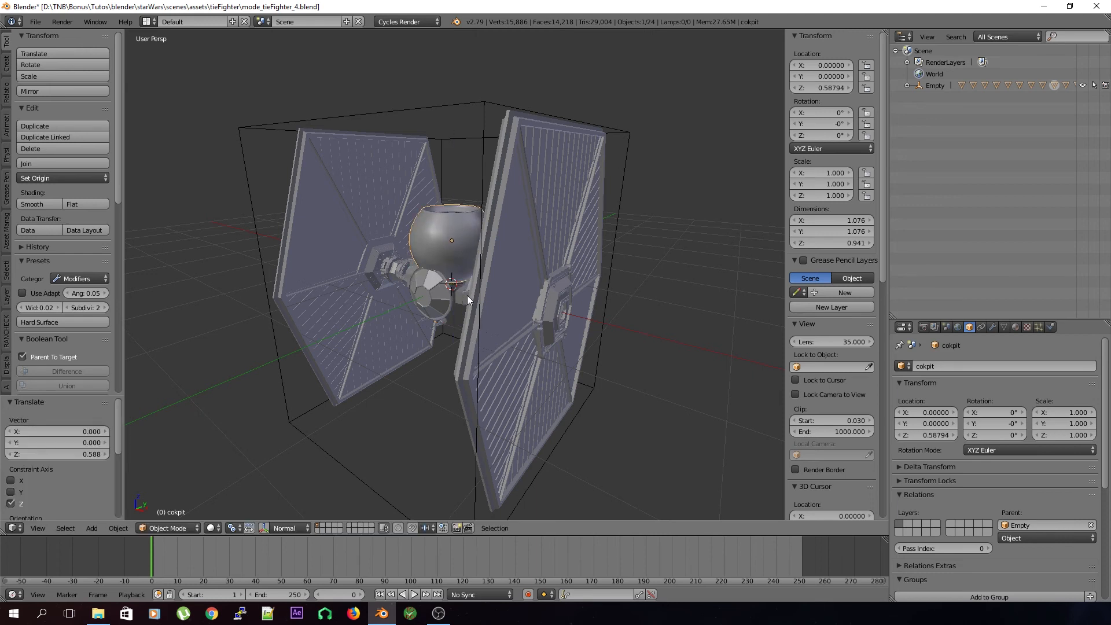
key(BackSpace)
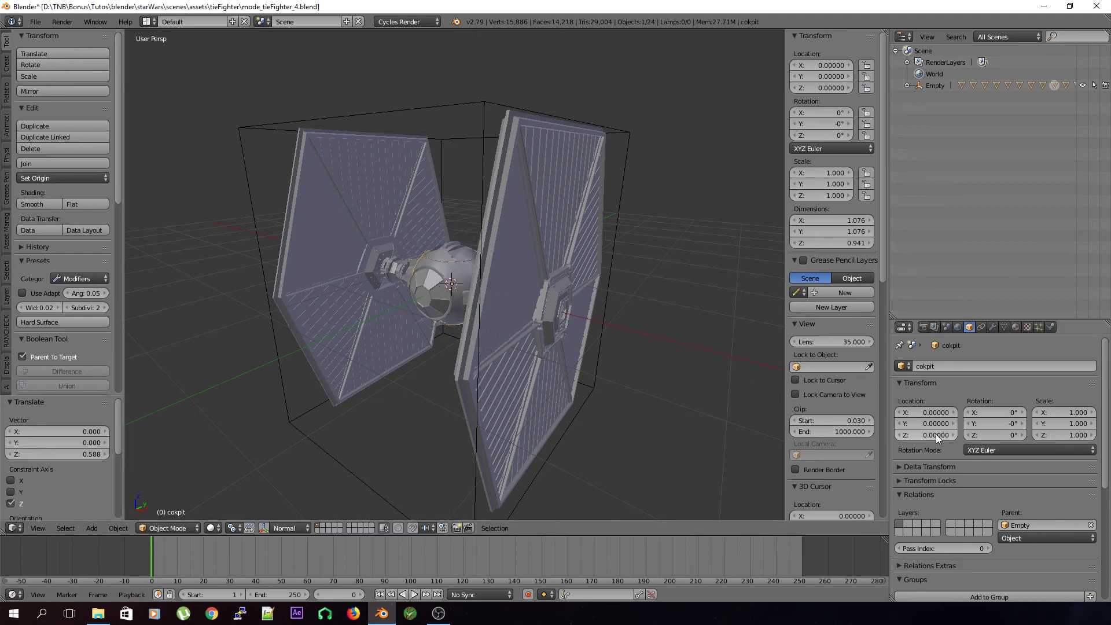
key(a)
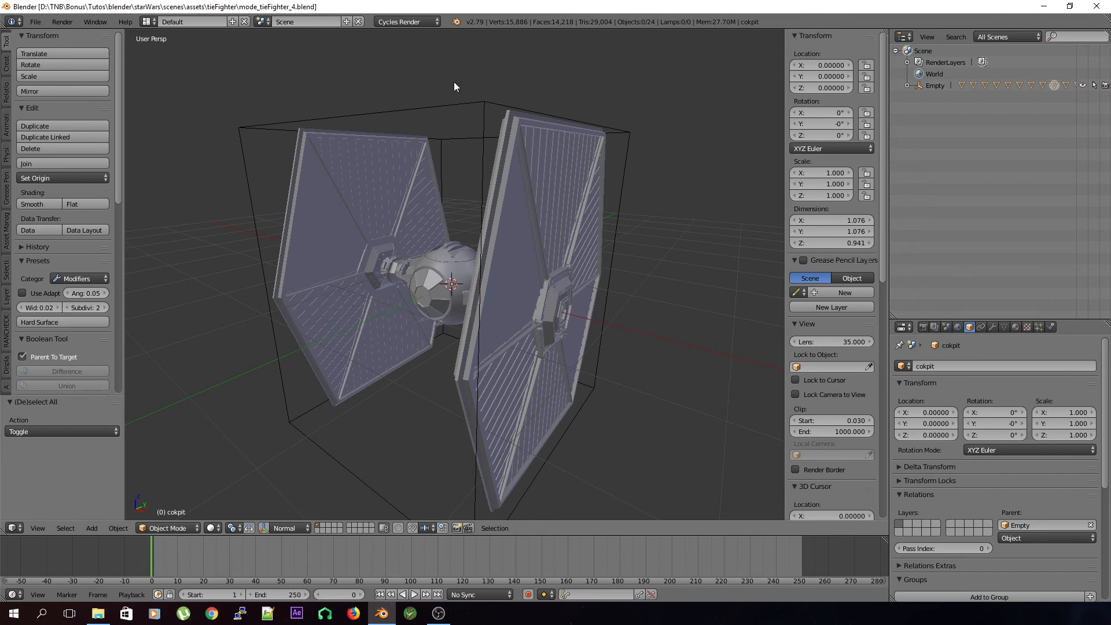
Step: Try rotating the cube empty about the X axis, cancel the rotation and deselect it
key(x)
middle_drag(497, 317, 393, 231)
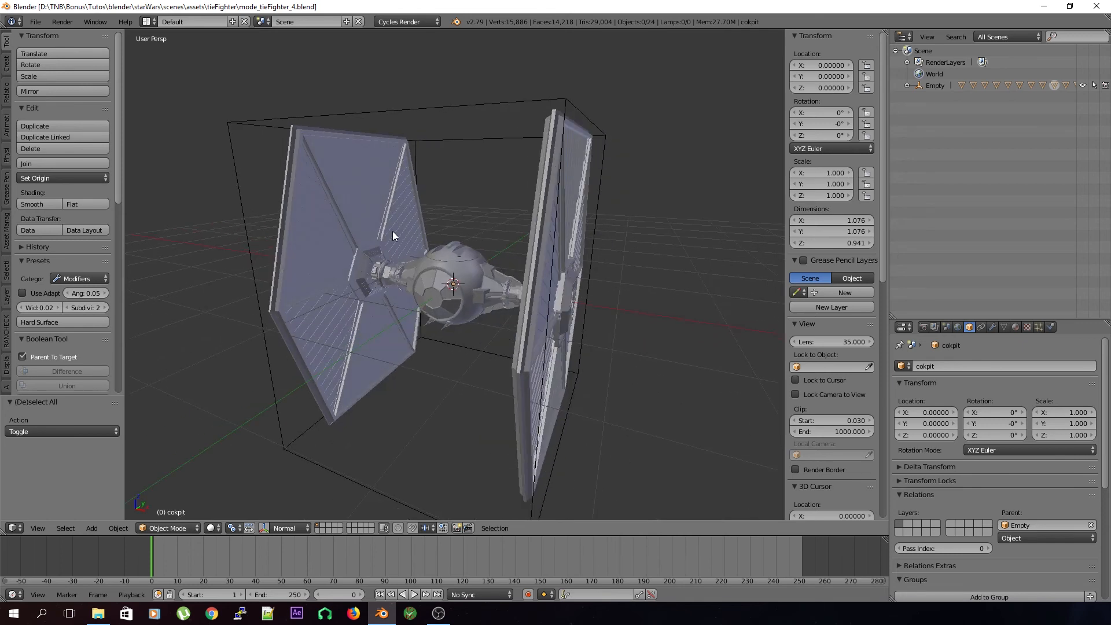
scroll(487, 330, down, 4)
middle_drag(448, 340, 470, 343)
right_click(483, 400)
middle_drag(503, 421, 538, 422)
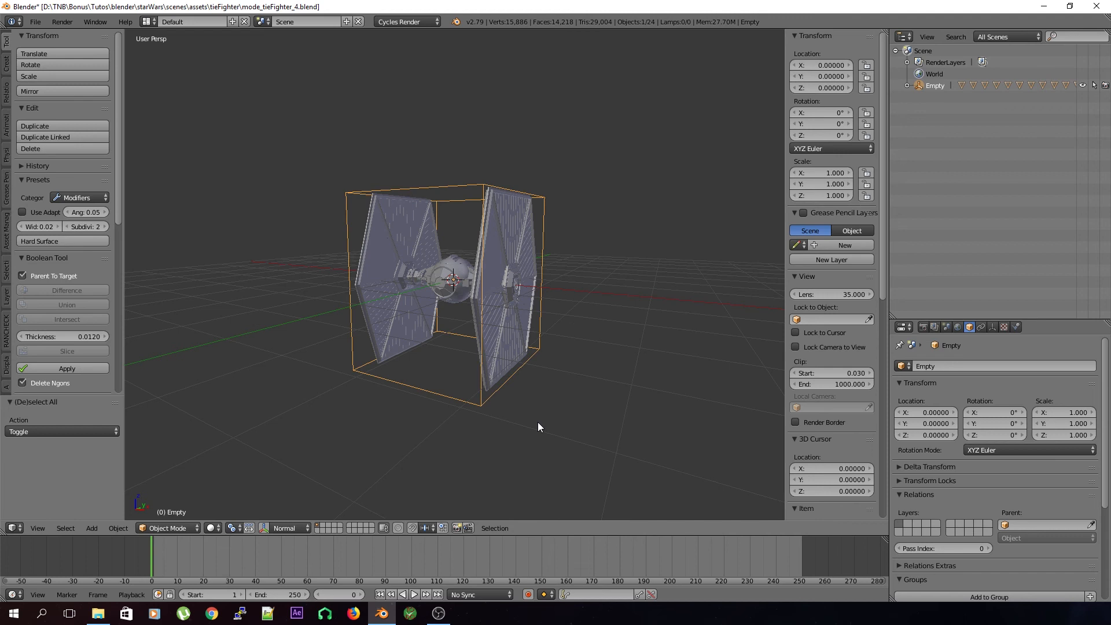
key(r)
key(x)
key(Escape)
key(a)
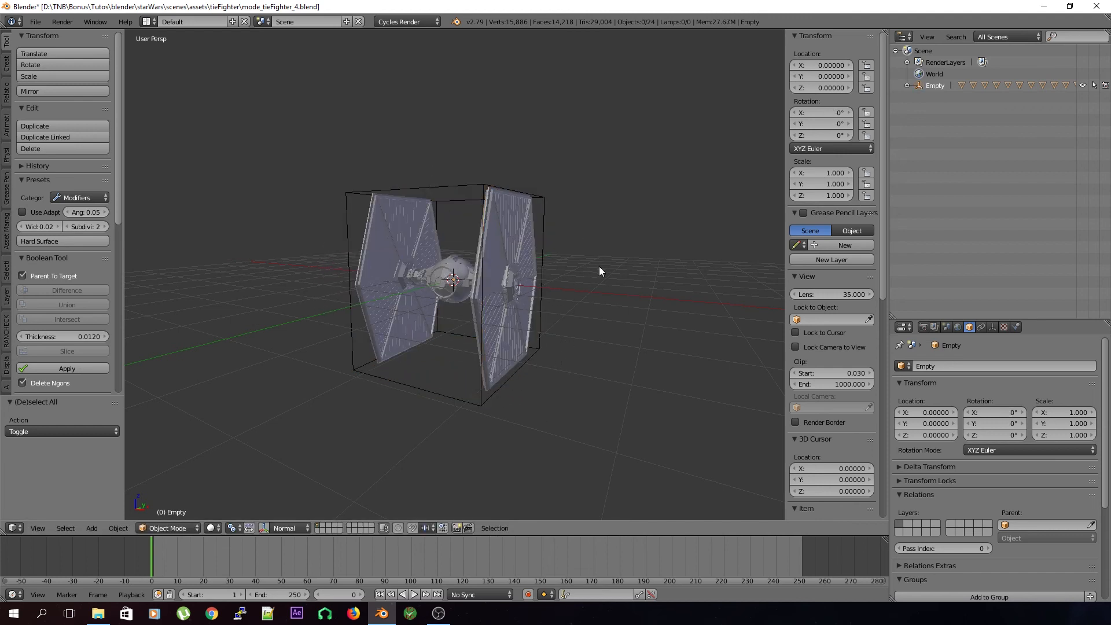
Step: Select the cube empty and rename it ctl_TieFighter
right_click(545, 253)
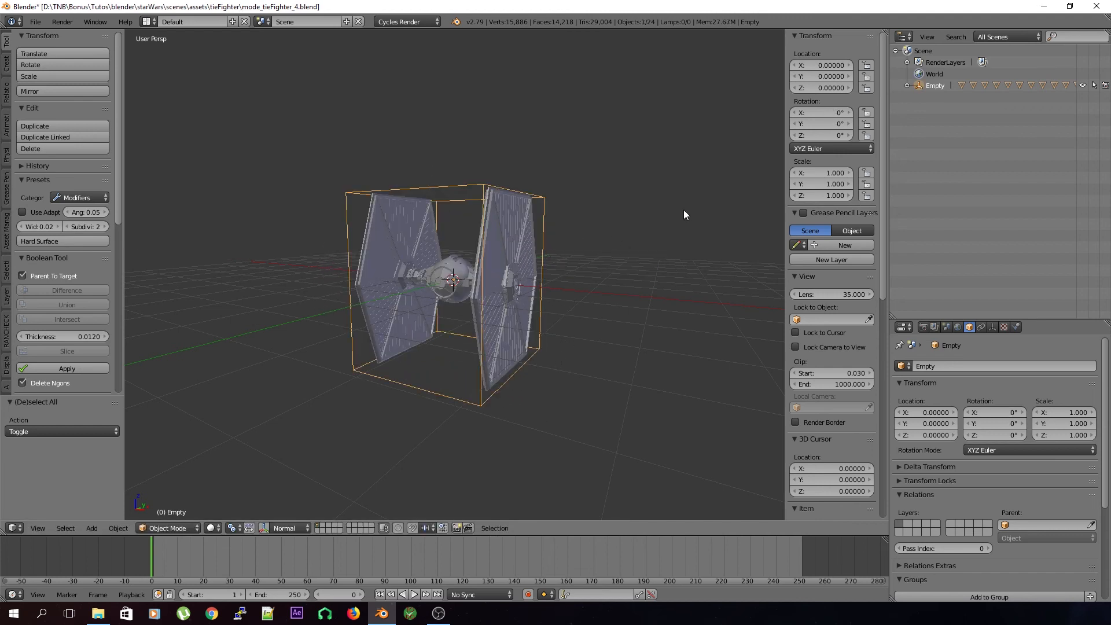
double_click(937, 86)
text(c)
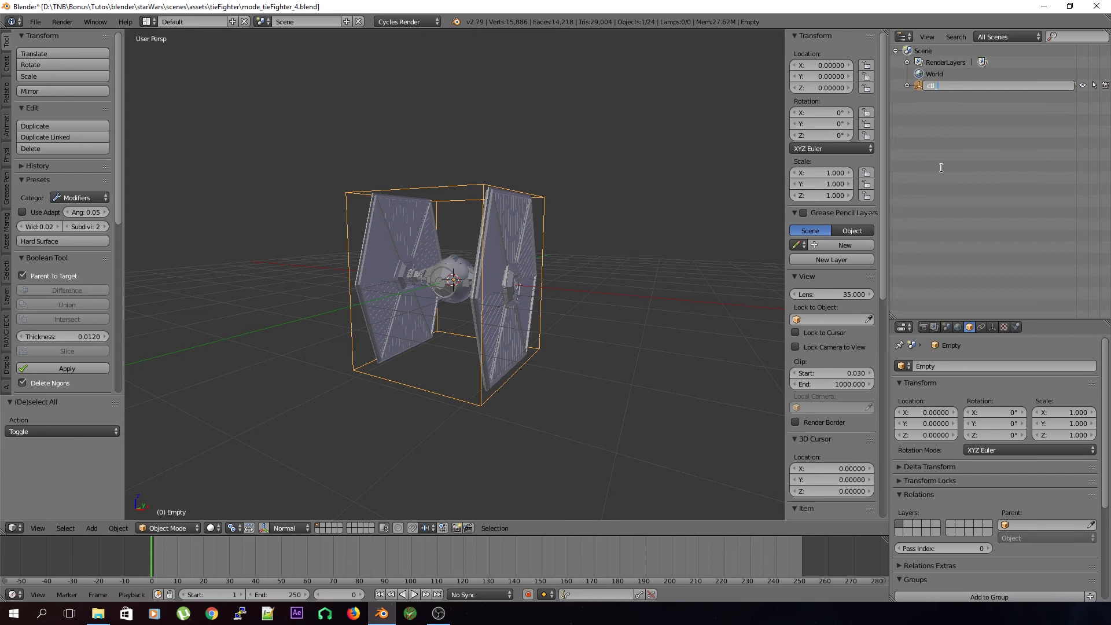
text(tl_YieFighter)
key(Delete)
text(T)
key(Return)
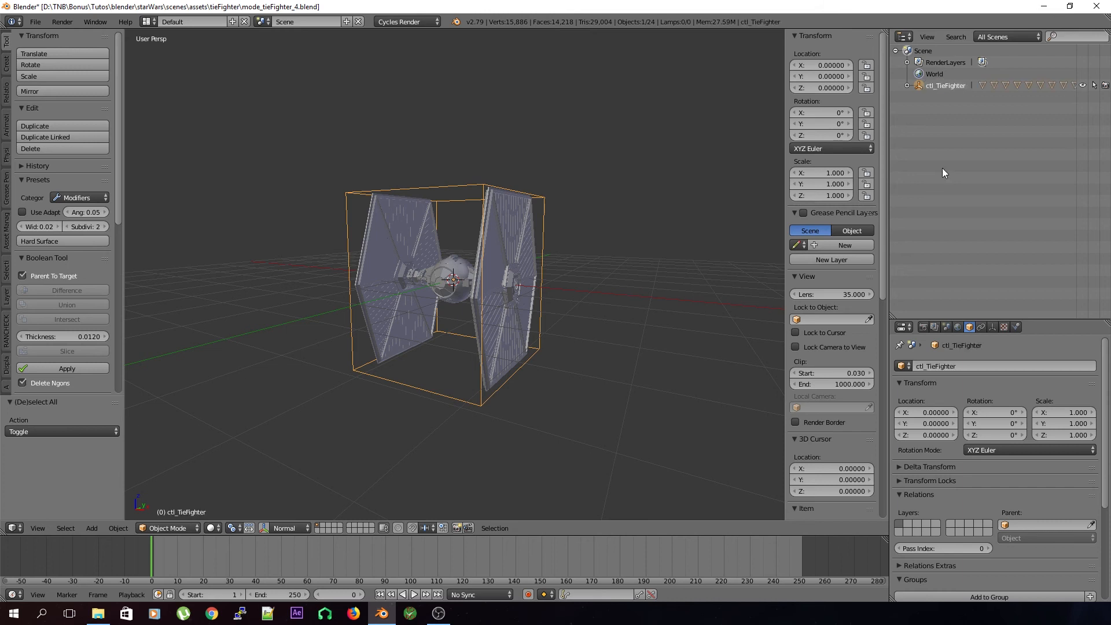
Step: Correct the cube empty's name to ctl_tieFighter with a lowercase t
double_click(944, 88)
key(Home)
key(Right)
key(Right)
key(Right)
key(Right)
key(Delete)
text(t)
key(Return)
Step: Deselect everything and save the renamed controller over the current file
key(a)
key(ctrl+s)
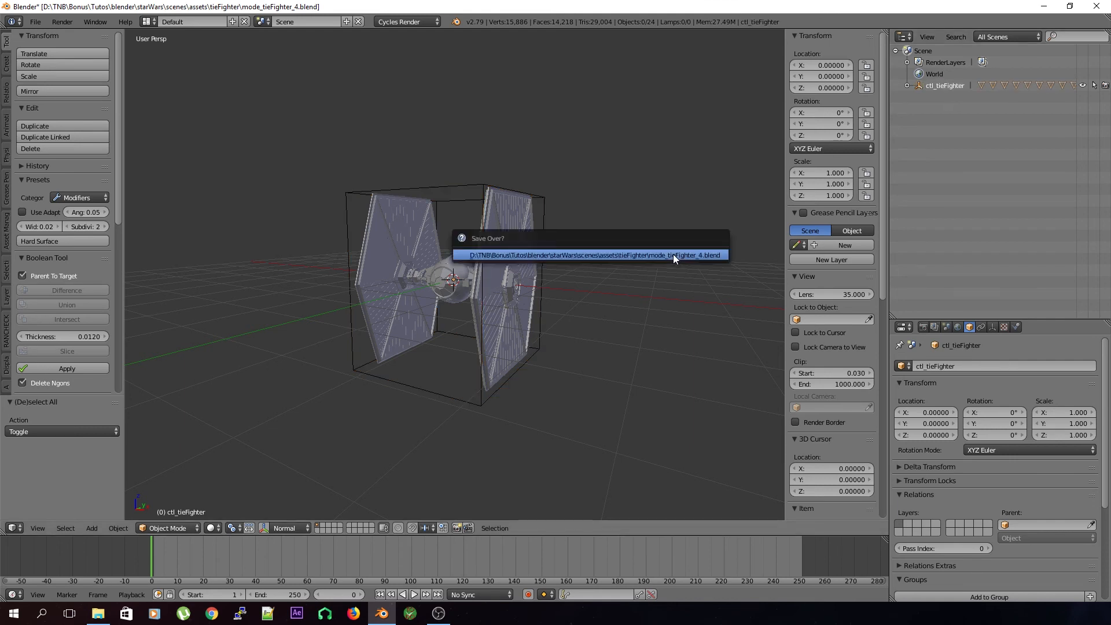
click(674, 255)
Step: Try selecting the cockpit and the ctl_tieFighter controller in turn, then clear the selection
scroll(639, 262, up, 3)
middle_drag(439, 250, 452, 258)
click(476, 268)
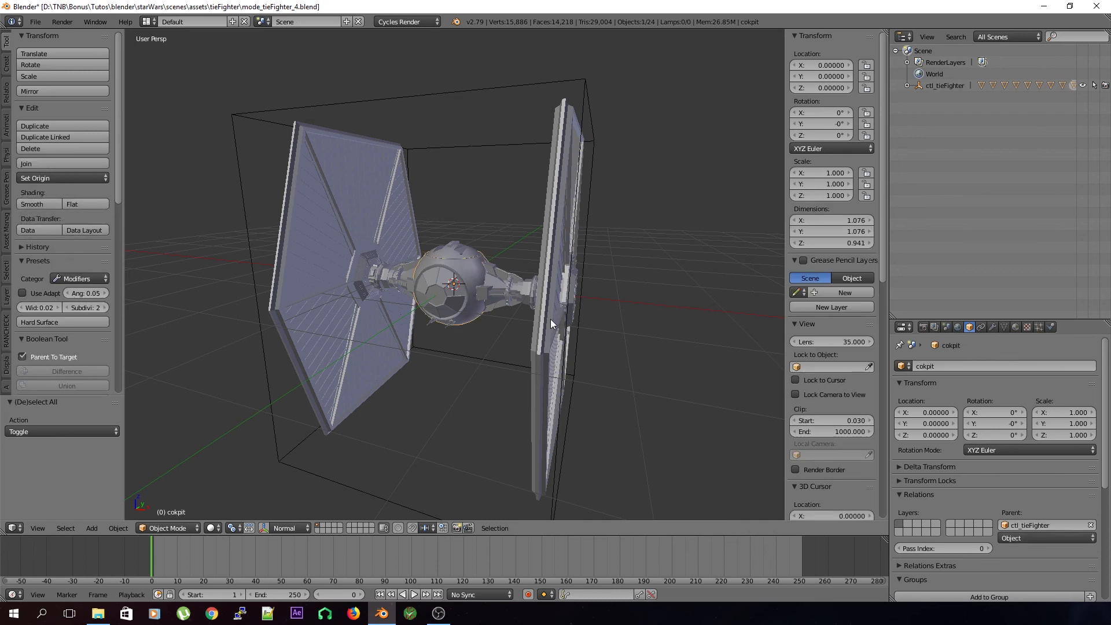
key(Home)
middle_drag(589, 355, 561, 323)
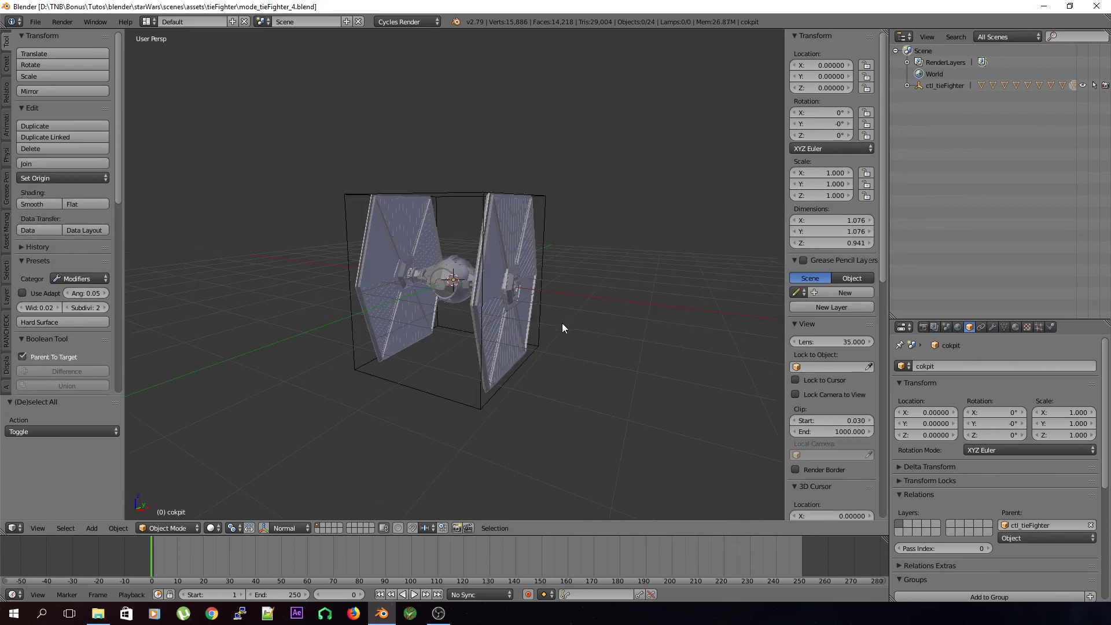
right_click(543, 287)
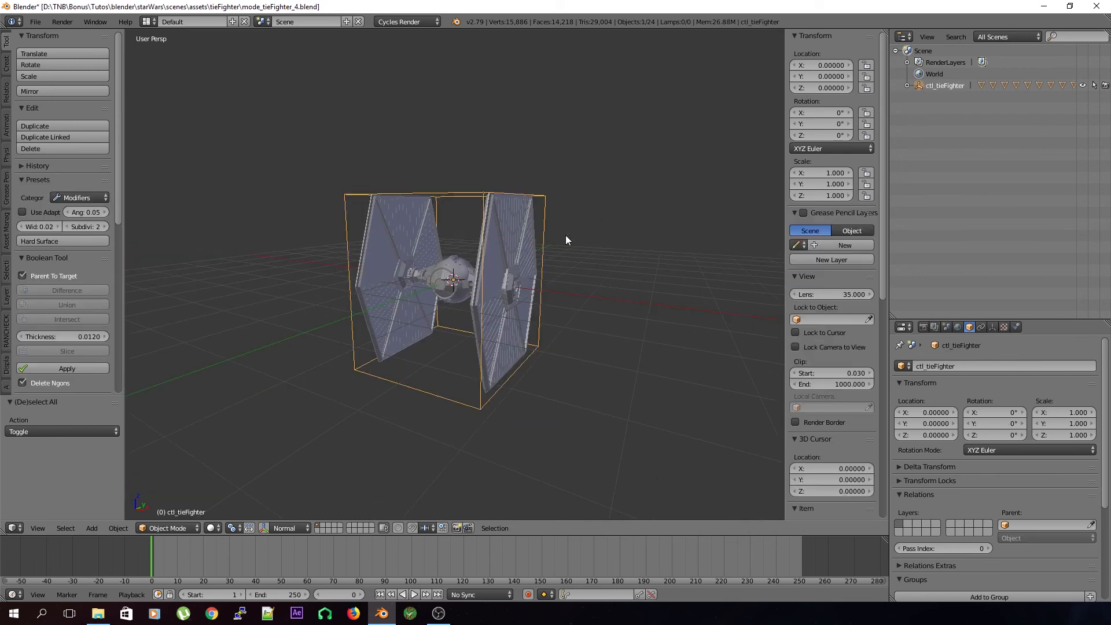
key(a)
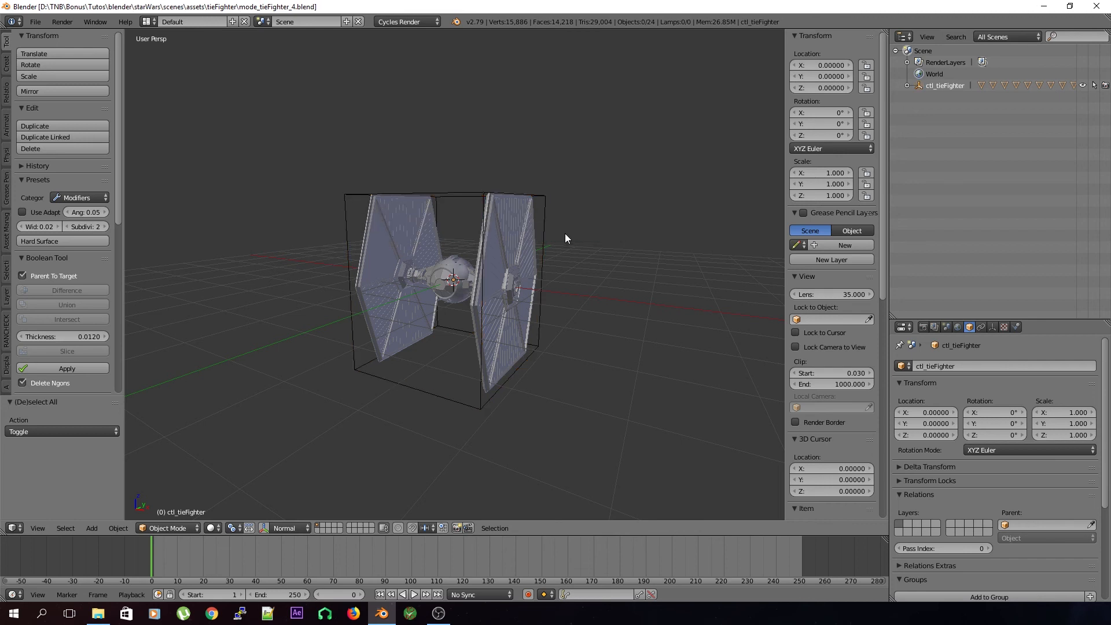
Step: Expand the ctl_tieFighter hierarchy and make all its child ship parts unselectable in the viewport
click(908, 85)
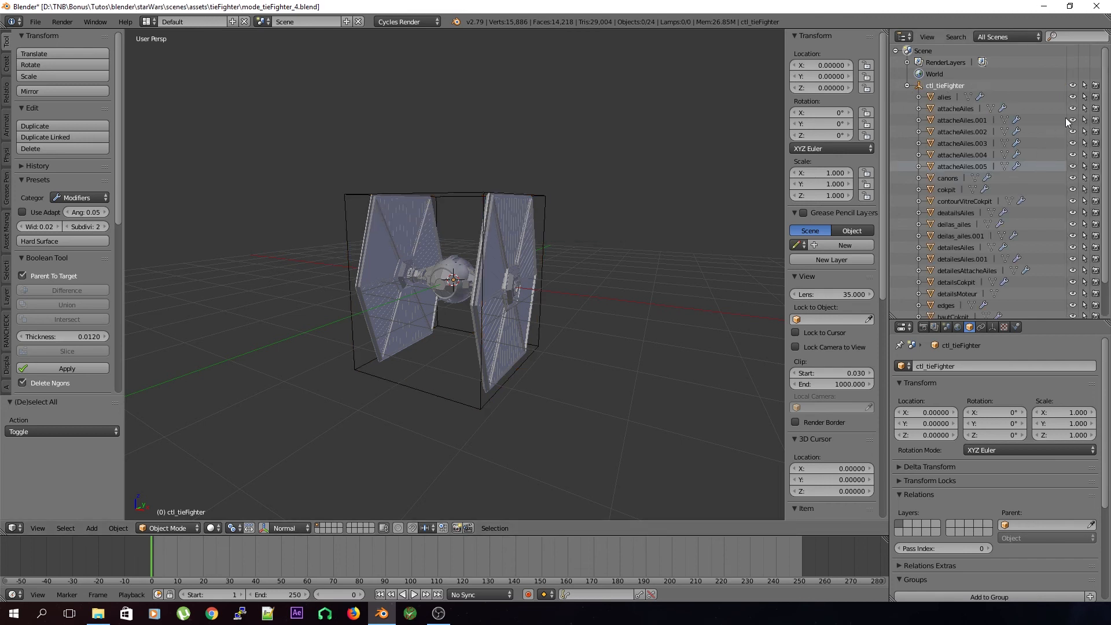
drag(1085, 97, 1085, 307)
scroll(1085, 306, down, 2)
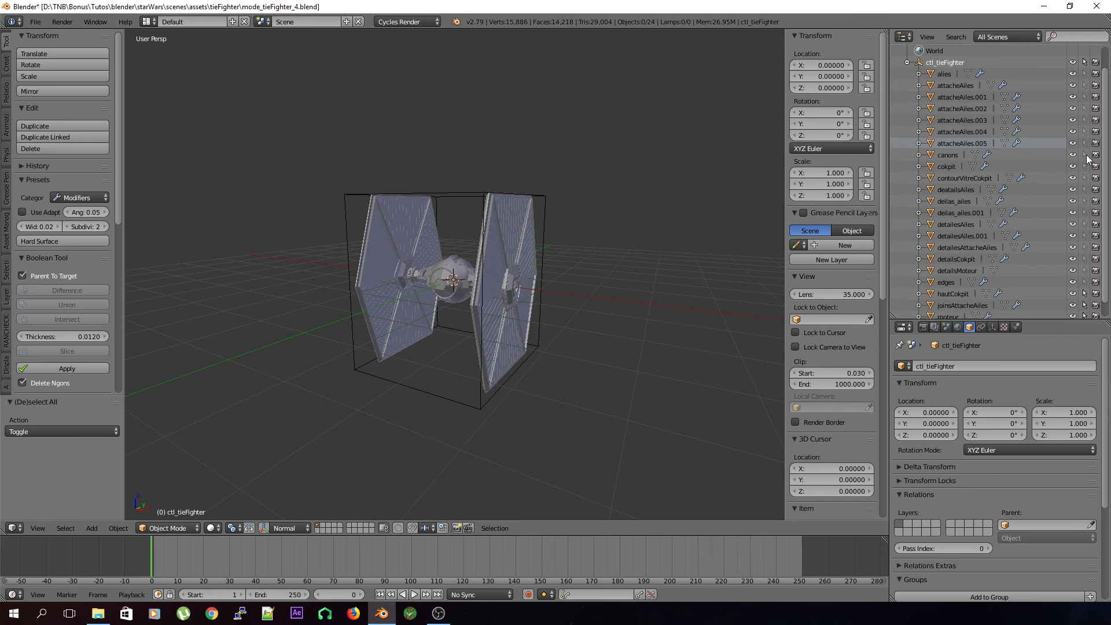
scroll(1080, 119, down, 1)
drag(1086, 267, 1088, 335)
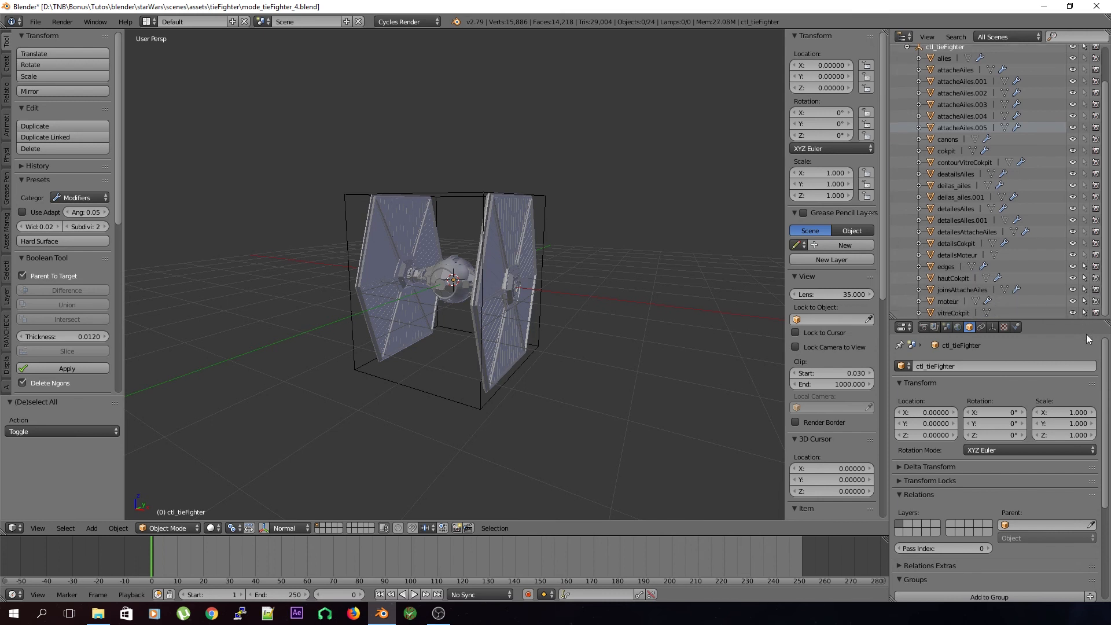
Step: Try a free trackball rotation of the ctl_tieFighter controller and cancel it
right_click(545, 290)
key(r)
key(r)
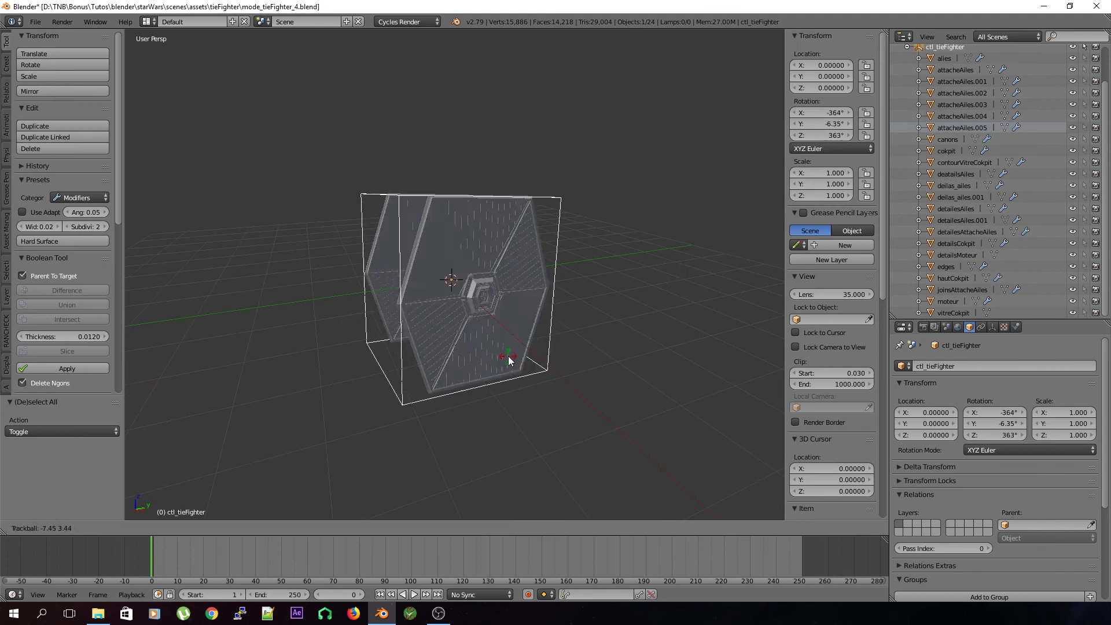
right_click(508, 357)
Step: Make all the child ship parts under ctl_tieFighter selectable again in the viewport
scroll(1060, 215, up, 2)
click(1086, 98)
drag(1087, 109, 1085, 326)
scroll(1082, 295, down, 2)
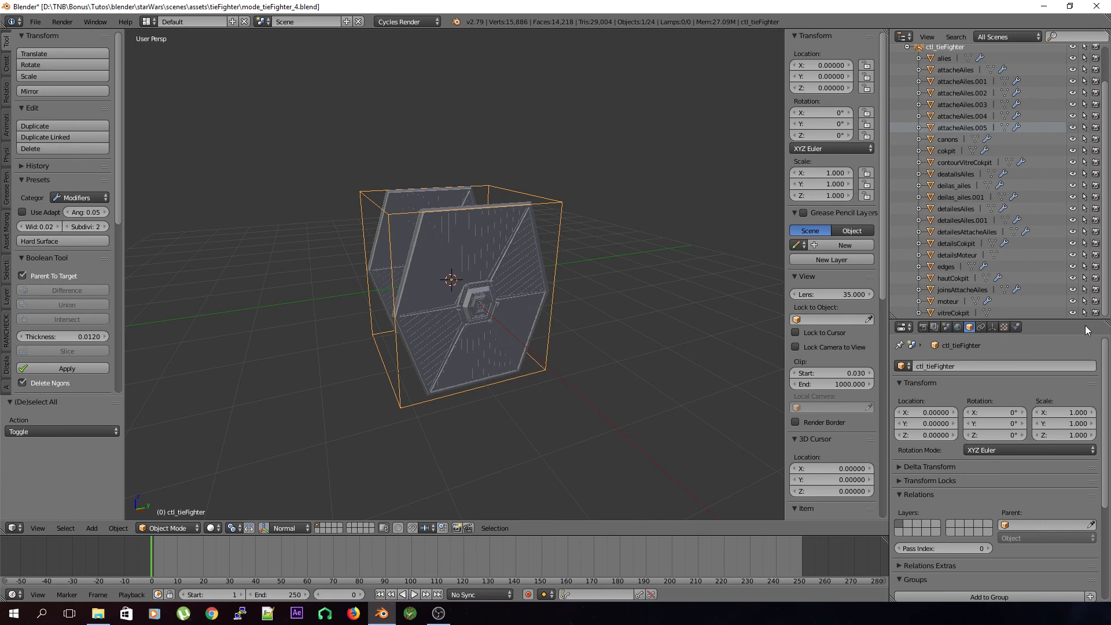
Step: Collapse the ctl_tieFighter hierarchy, deselect everything and save the scene over the current file
scroll(1084, 309, up, 2)
click(908, 86)
key(a)
key(ctrl+s)
click(583, 168)
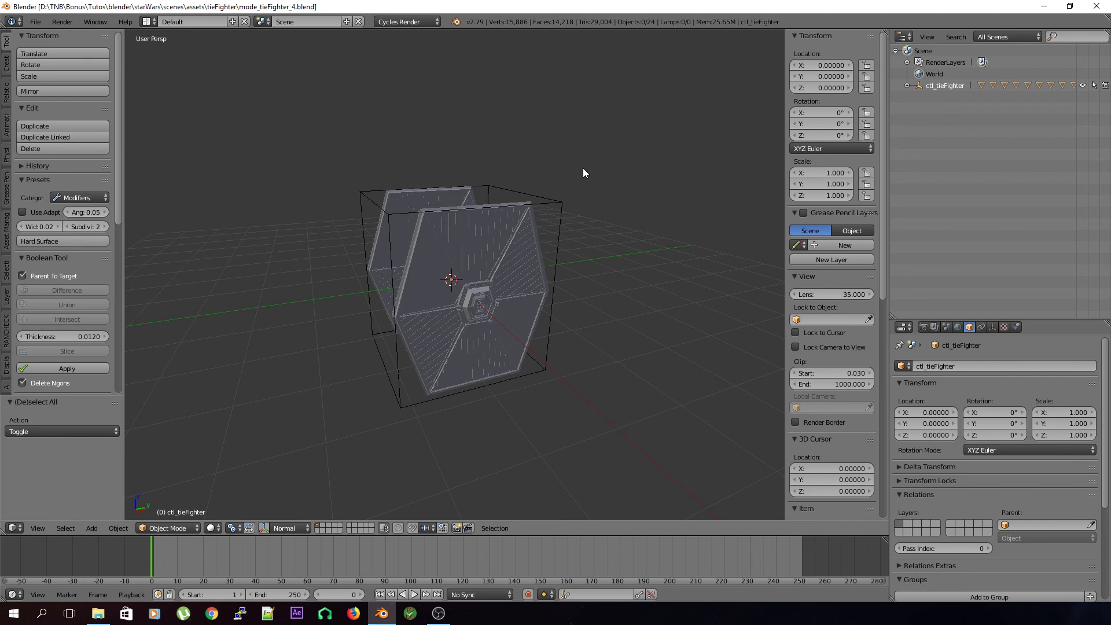
Step: Examine the TIE fighter from several angles, briefly selecting the wings and clearing the selection
scroll(587, 168, up, 3)
key(space)
key(Escape)
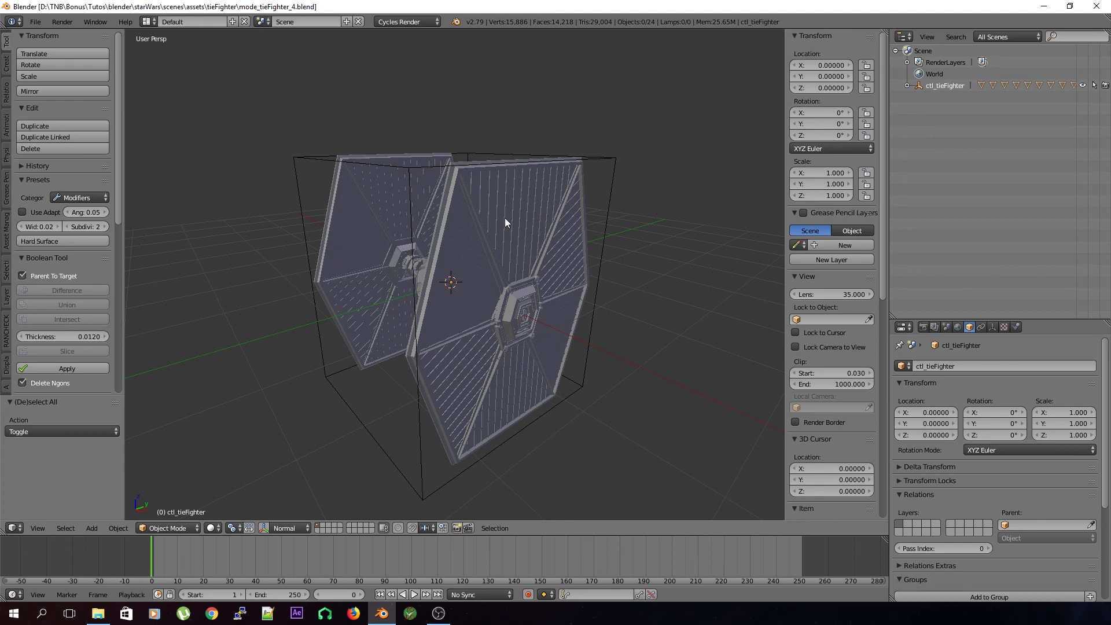
scroll(505, 221, up, 2)
right_click(500, 268)
middle_drag(550, 307, 479, 309)
key(a)
scroll(524, 309, down, 5)
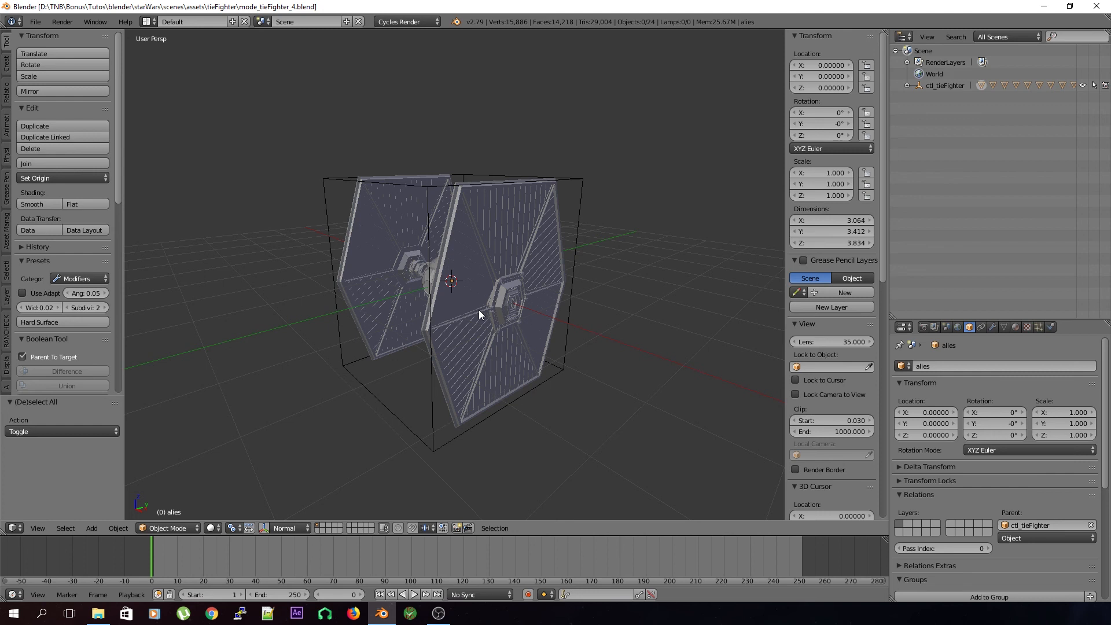
middle_drag(452, 287, 496, 330)
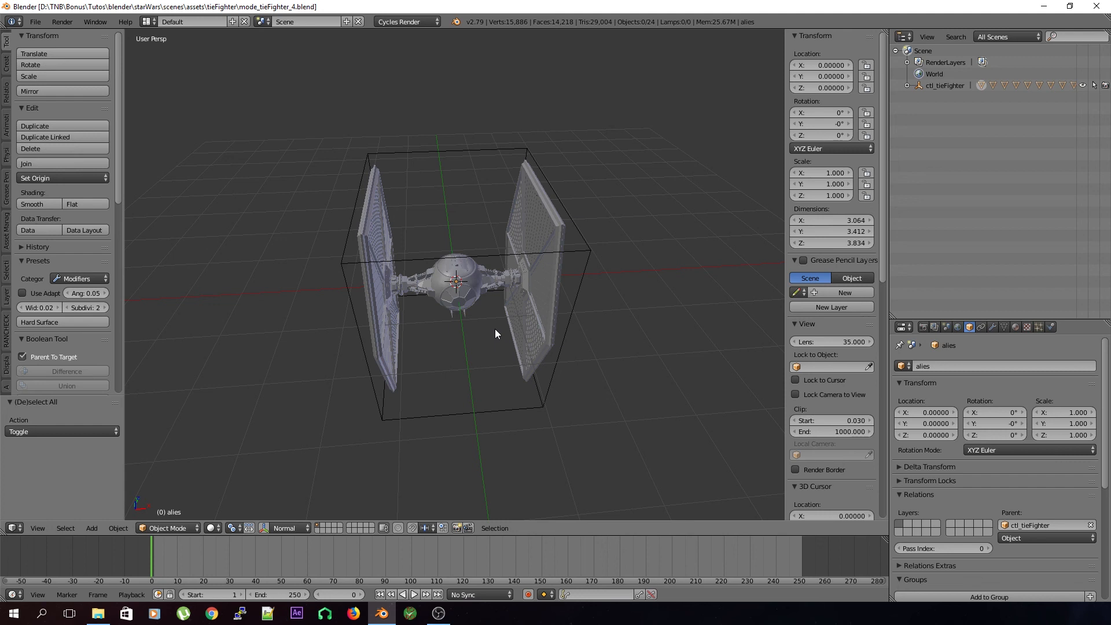
scroll(496, 329, up, 3)
middle_drag(495, 329, 480, 264)
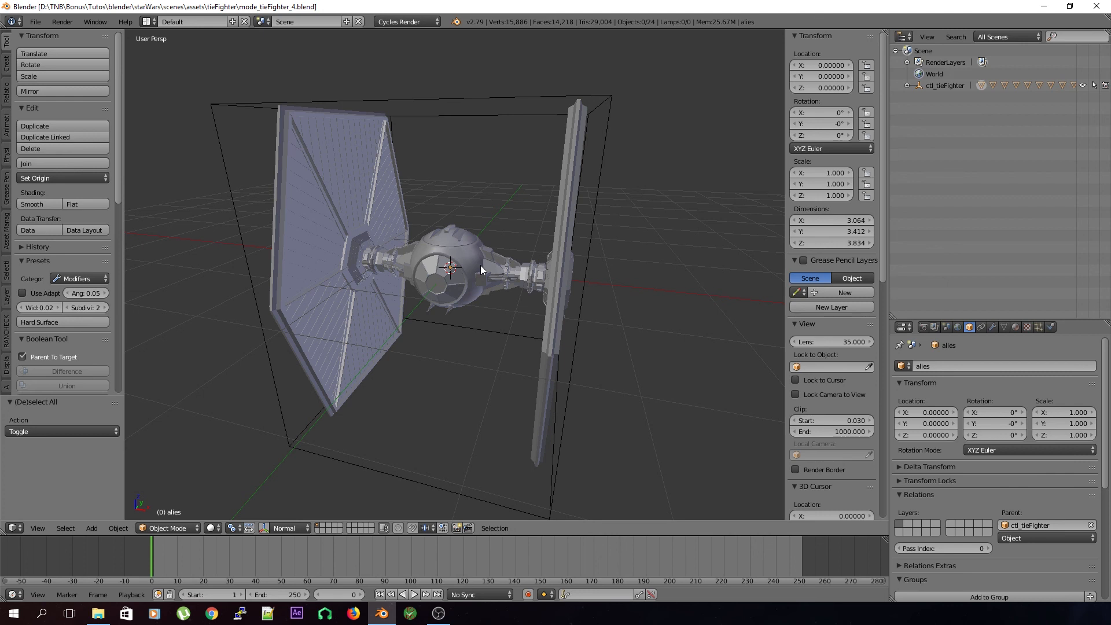
middle_drag(423, 126, 433, 252)
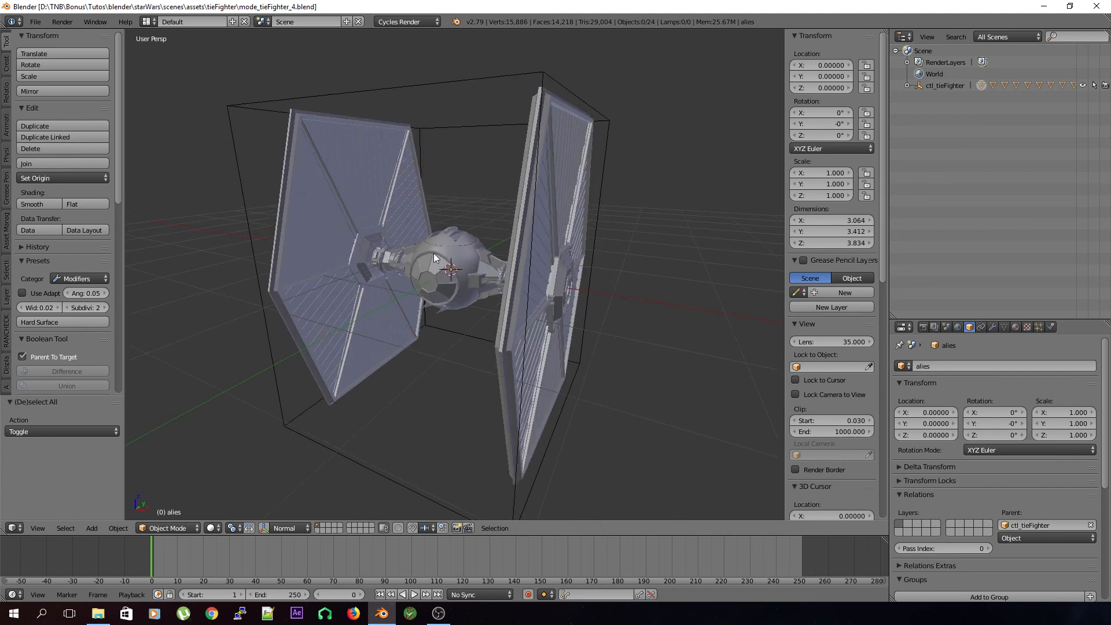